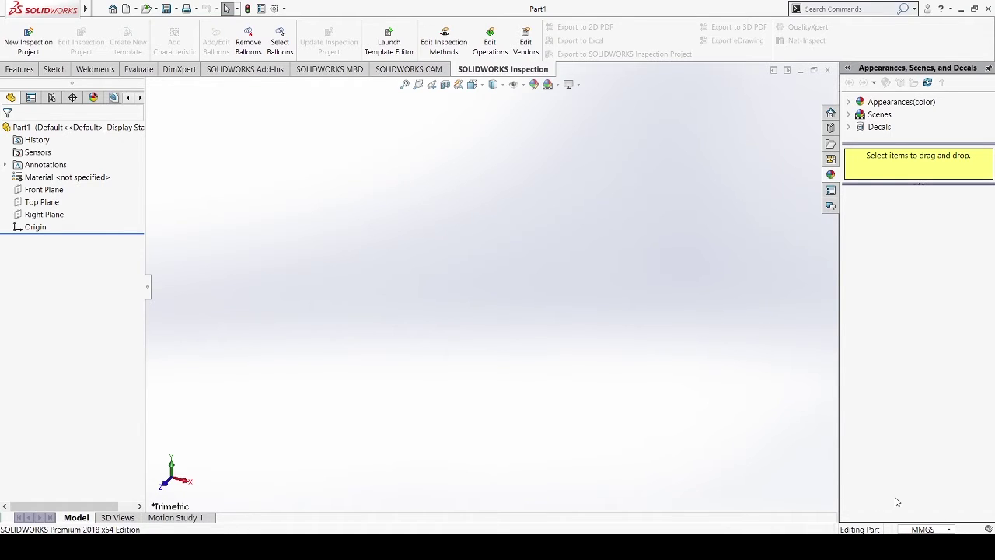
# Set the document units to IPS and sketch a center rectangle about 6.41 by 3.69 in around the origin on the Top Plane
pyautogui.click(863, 501)
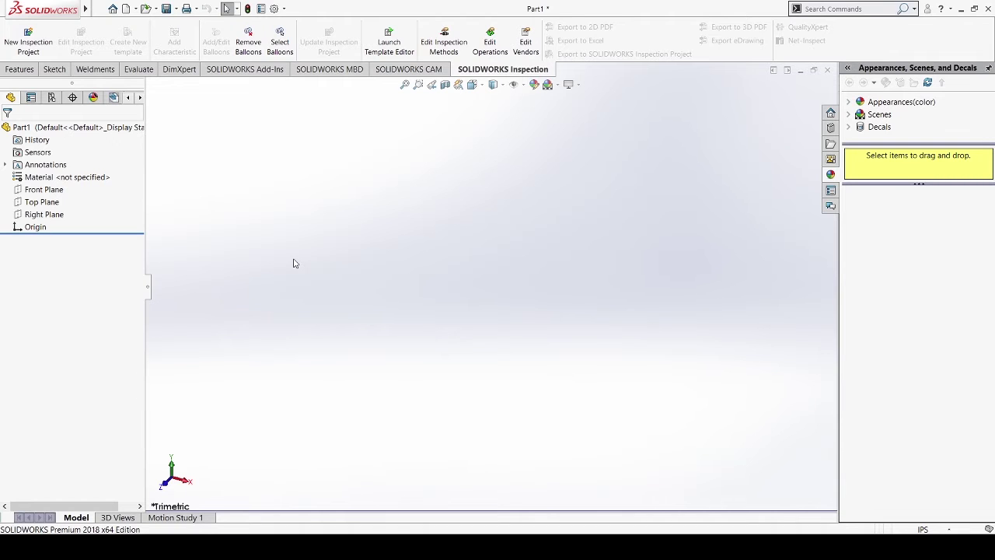
pyautogui.click(50, 204)
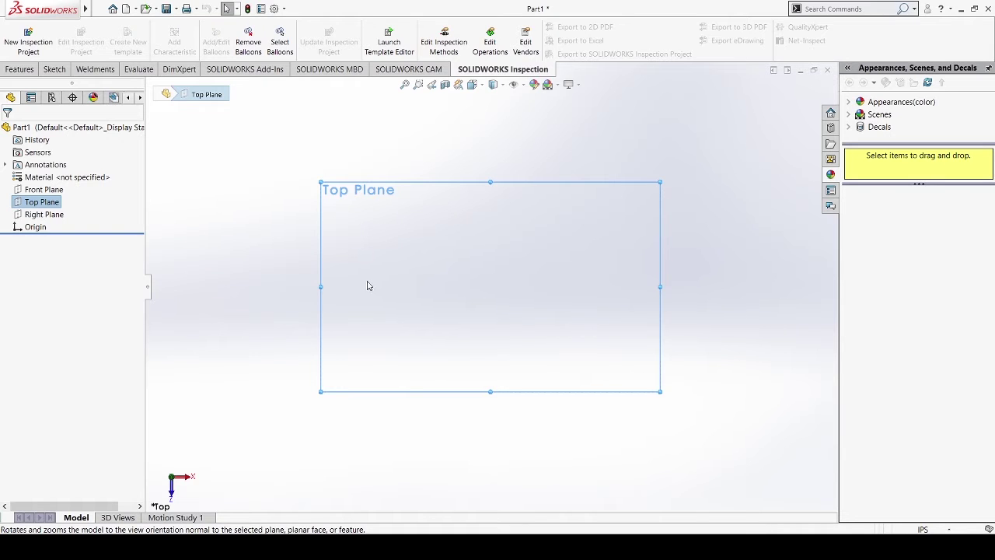
pyautogui.click(59, 74)
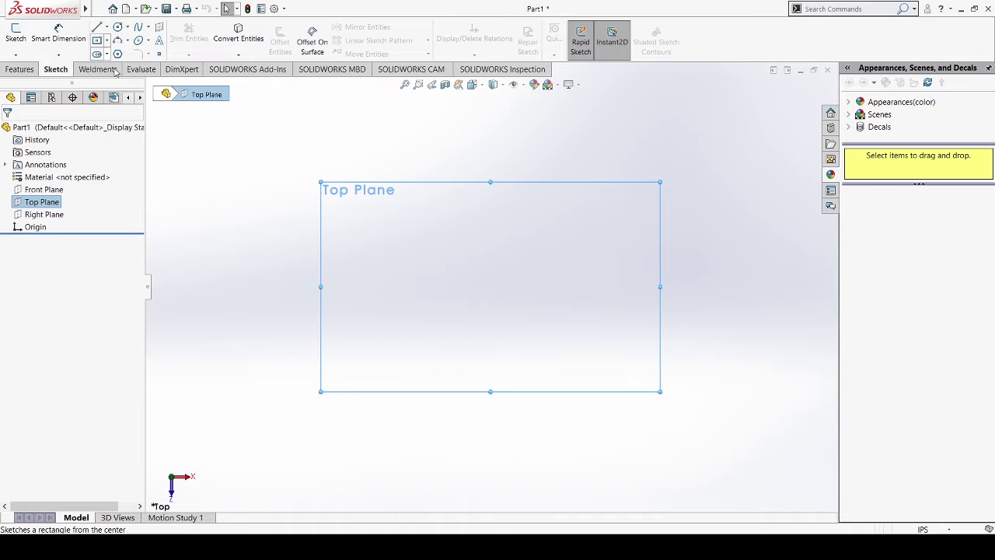
pyautogui.click(96, 40)
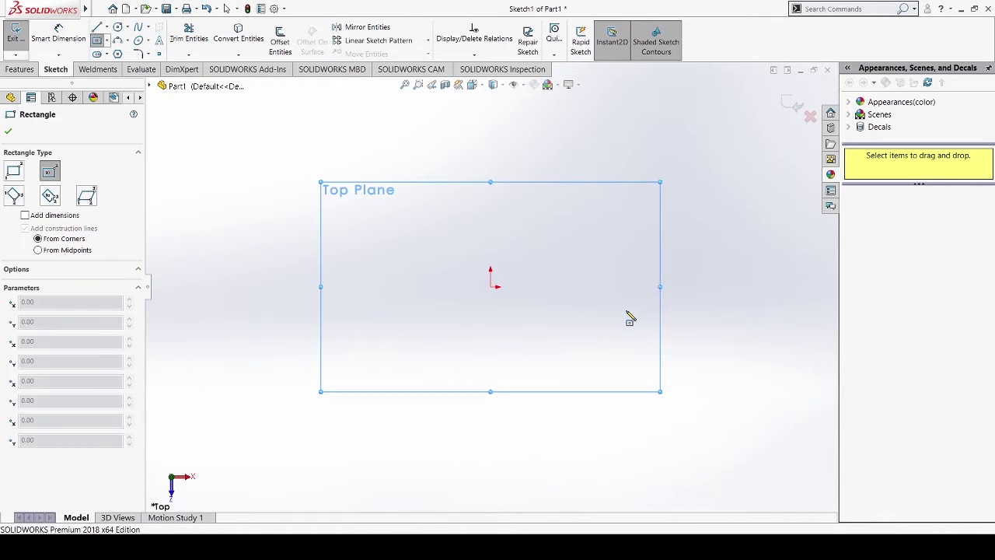
pyautogui.click(490, 286)
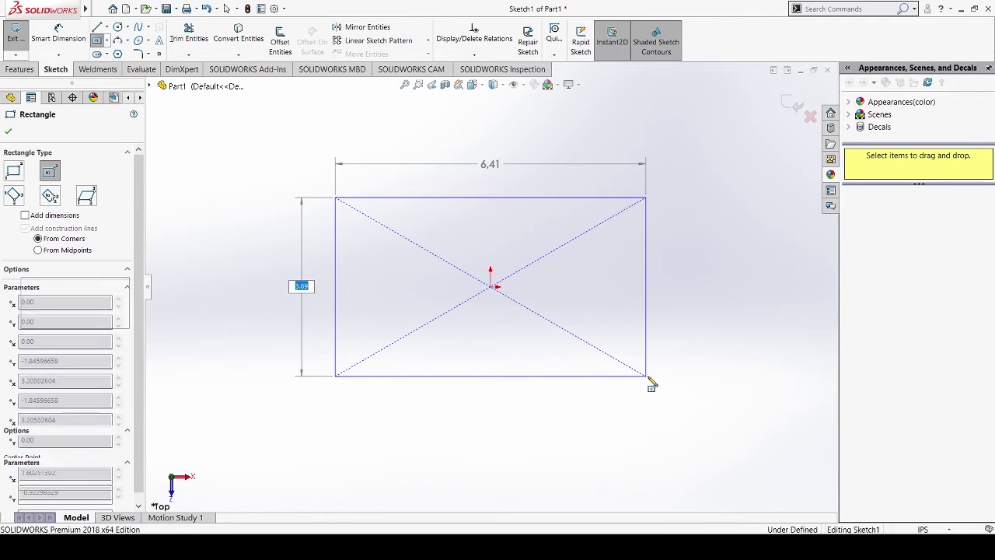
pyautogui.click(650, 383)
pyautogui.press('Escape')
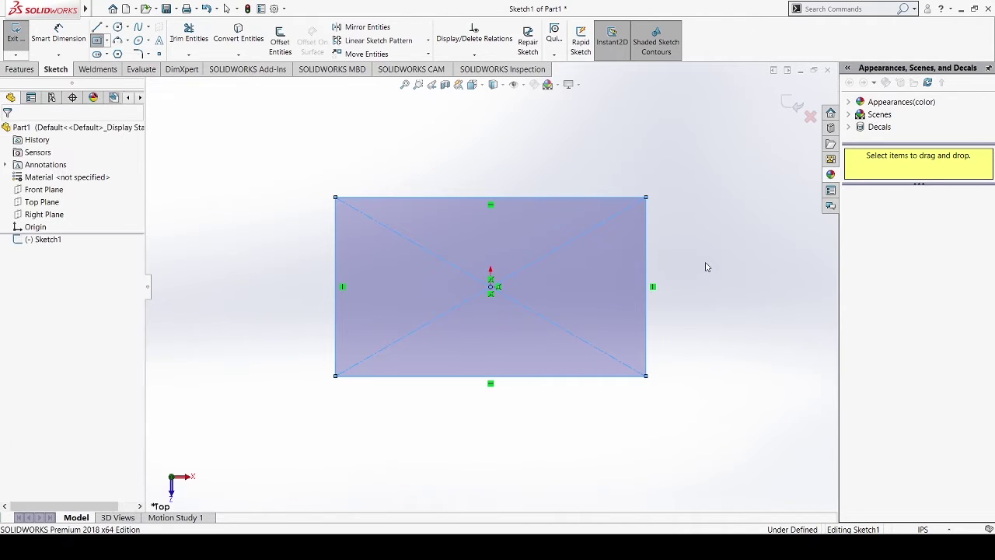
# Dimension the rectangle to 6 in wide and 5 in high
pyautogui.click(59, 35)
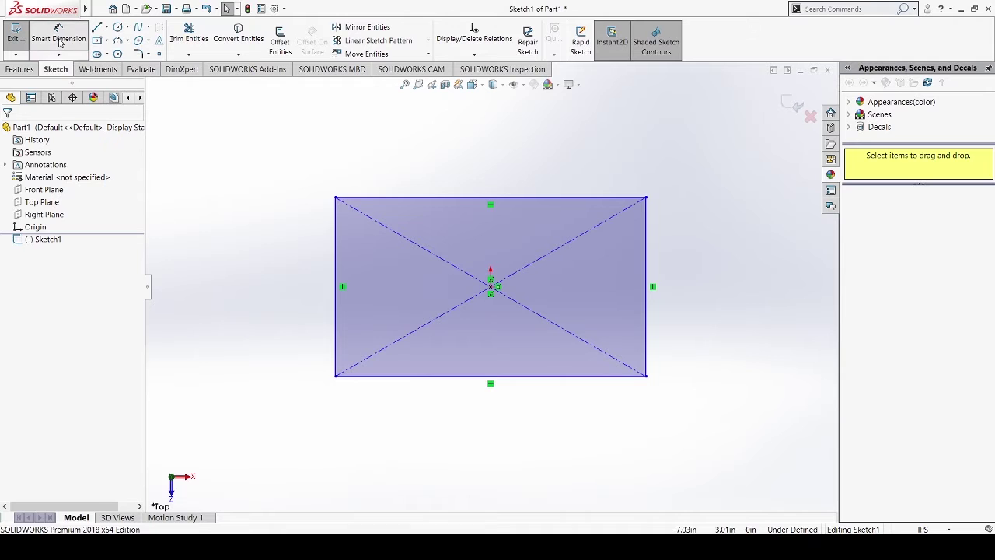
pyautogui.click(490, 199)
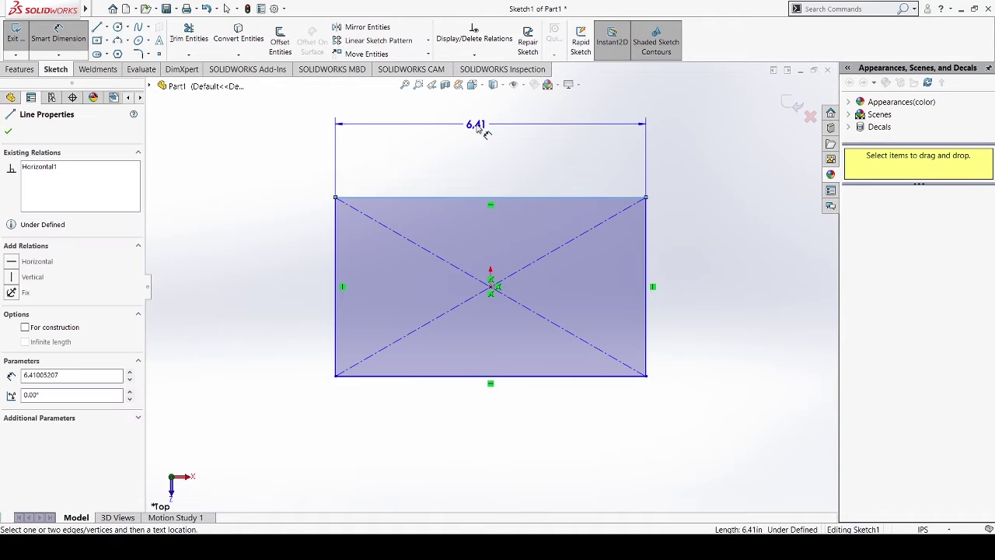
pyautogui.click(480, 125)
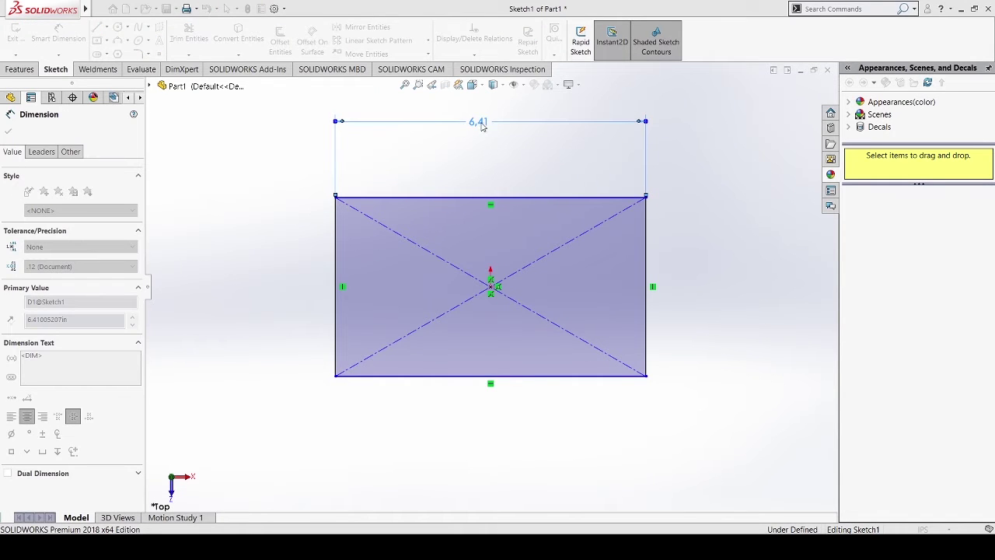
pyautogui.write('6')
pyautogui.press('Return')
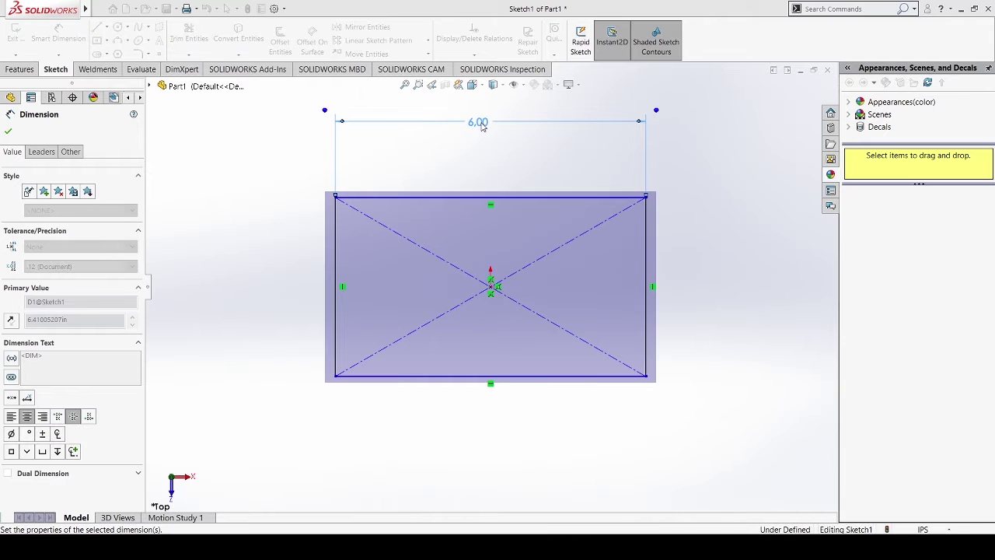
pyautogui.click(335, 285)
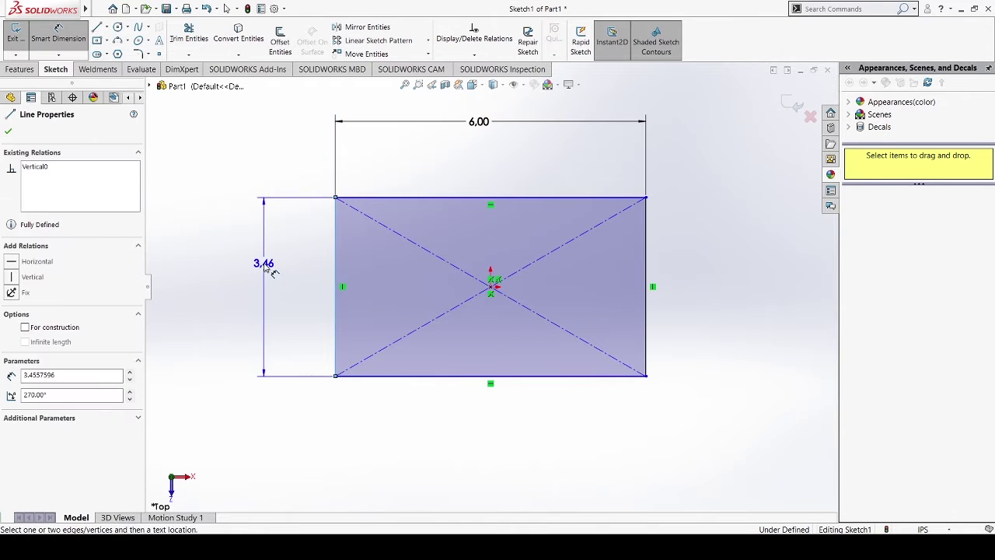
pyautogui.click(263, 278)
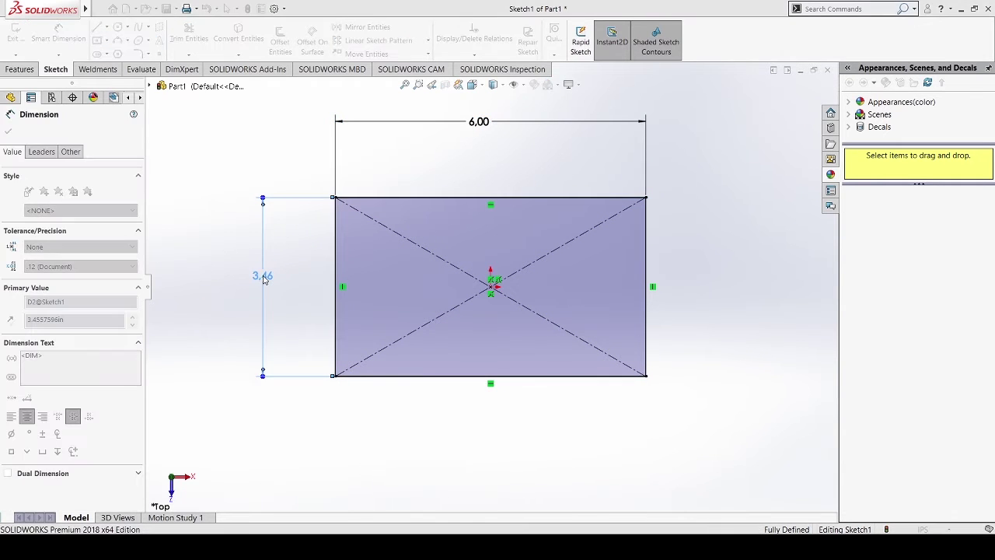
pyautogui.write('5')
pyautogui.press('Return')
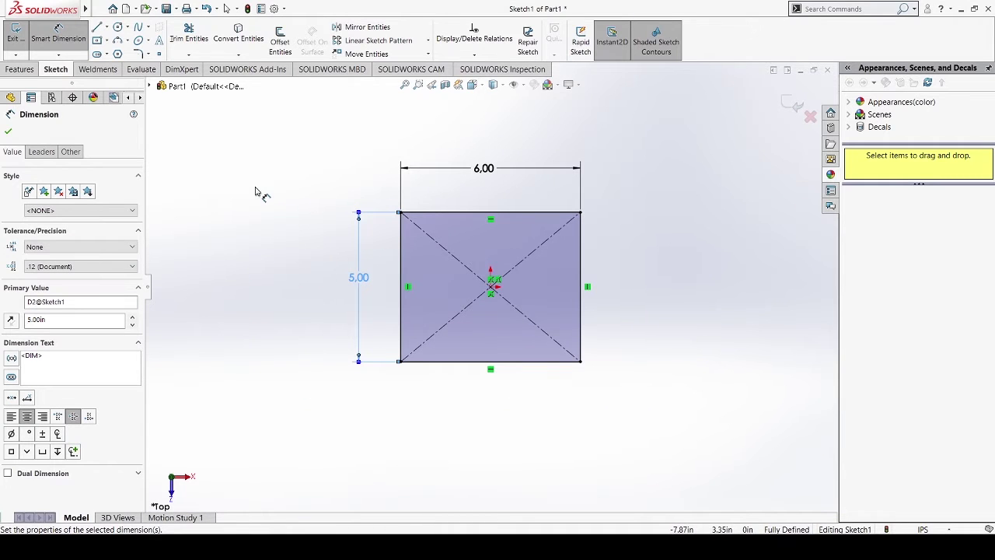
pyautogui.press('Escape')
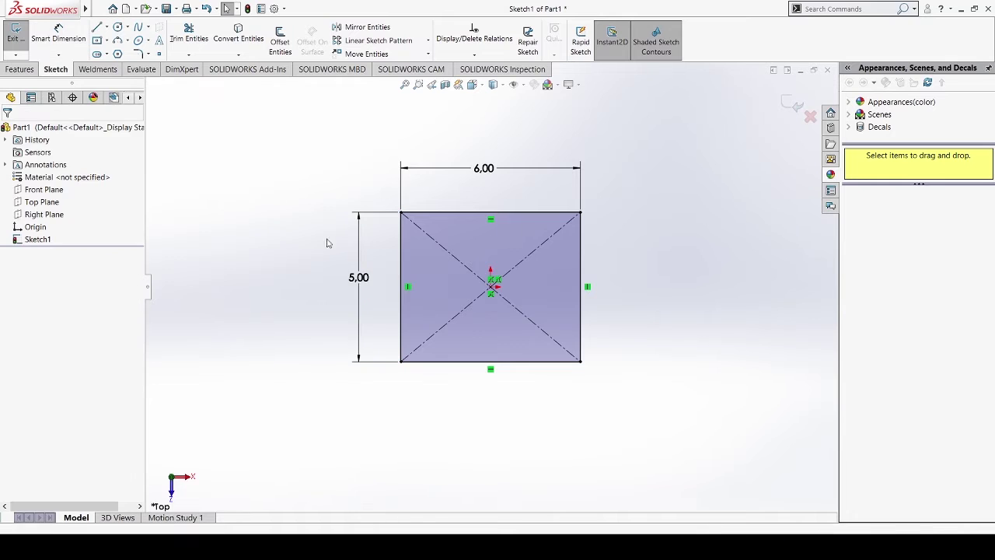
# Round all four rectangle corners with 0.50 in sketch fillets and exit the sketch
pyautogui.click(138, 55)
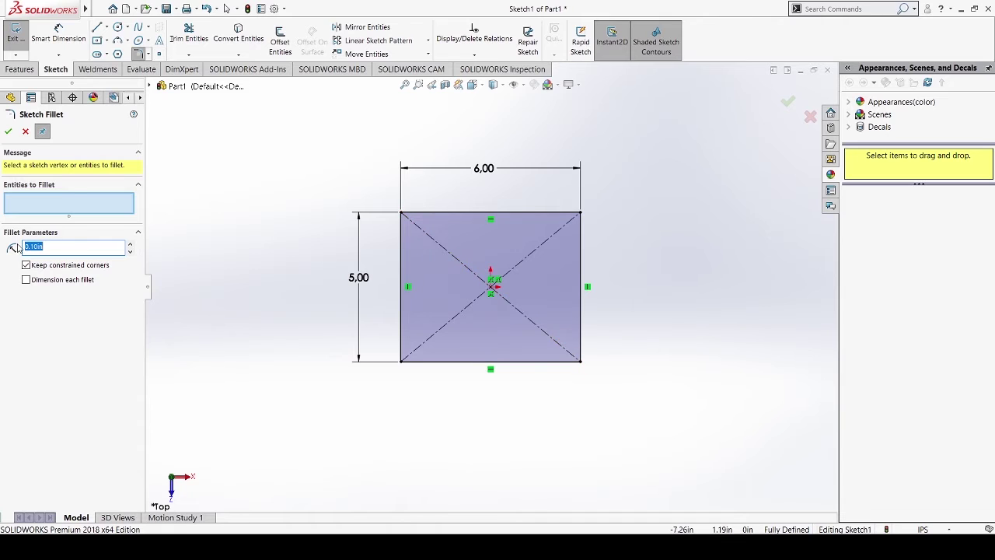
pyautogui.press('BackSpace')
pyautogui.click(401, 214)
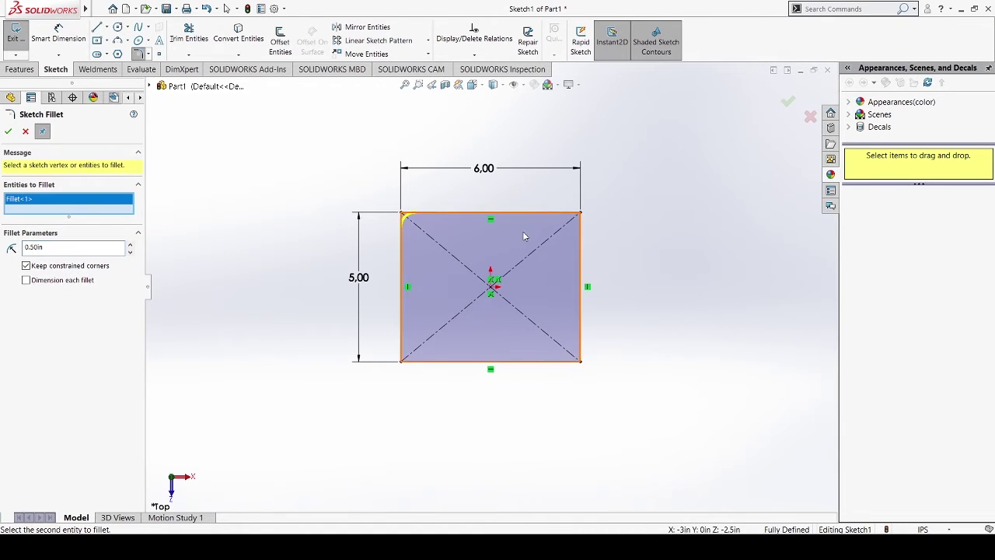
pyautogui.click(580, 214)
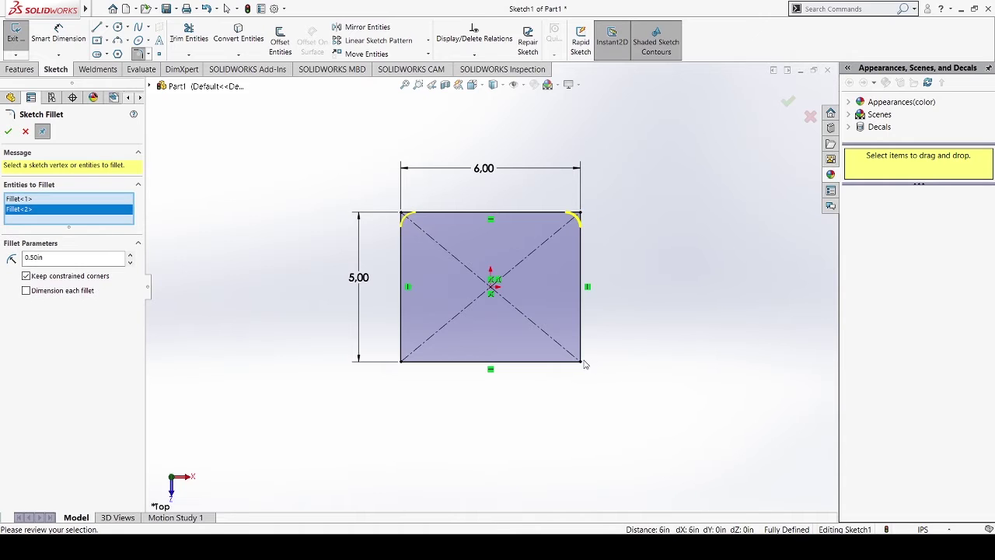
pyautogui.click(581, 360)
pyautogui.click(402, 362)
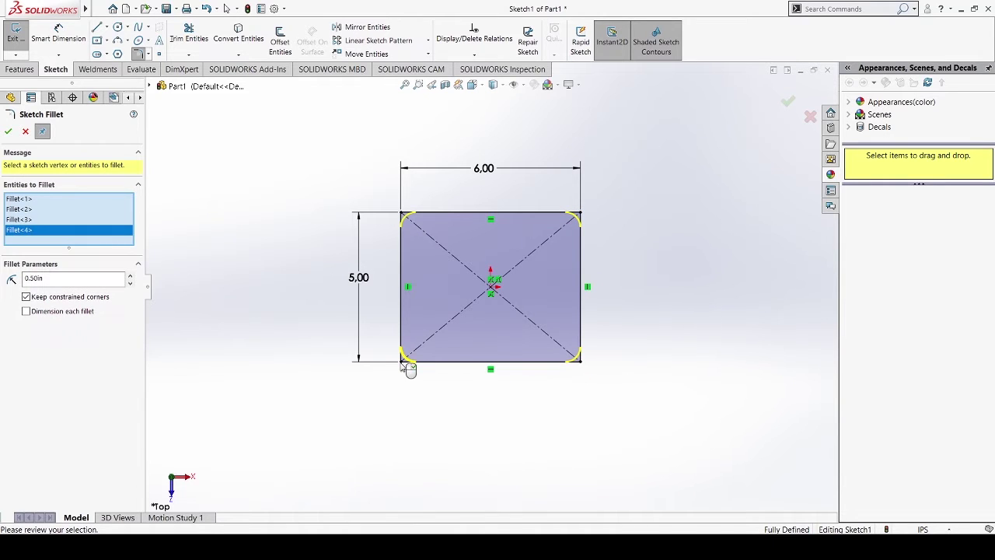
pyautogui.click(6, 133)
pyautogui.click(6, 132)
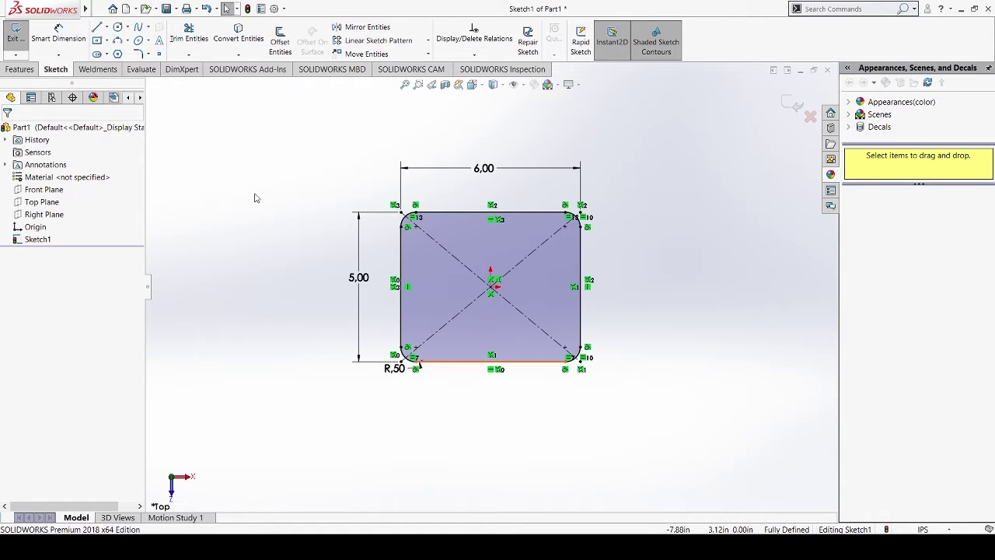
pyautogui.click(23, 50)
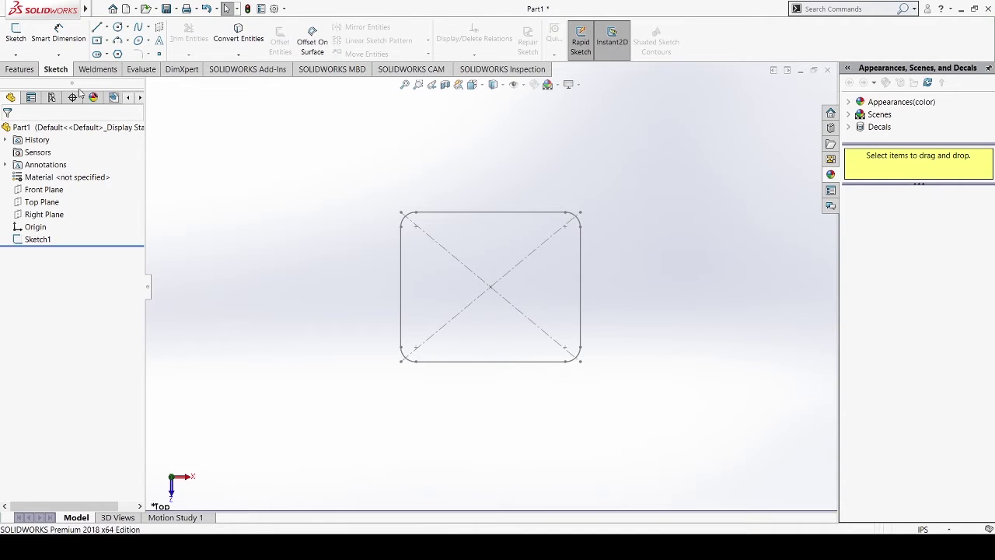
# Start a new reference plane with the Top Plane as its first reference
pyautogui.click(20, 70)
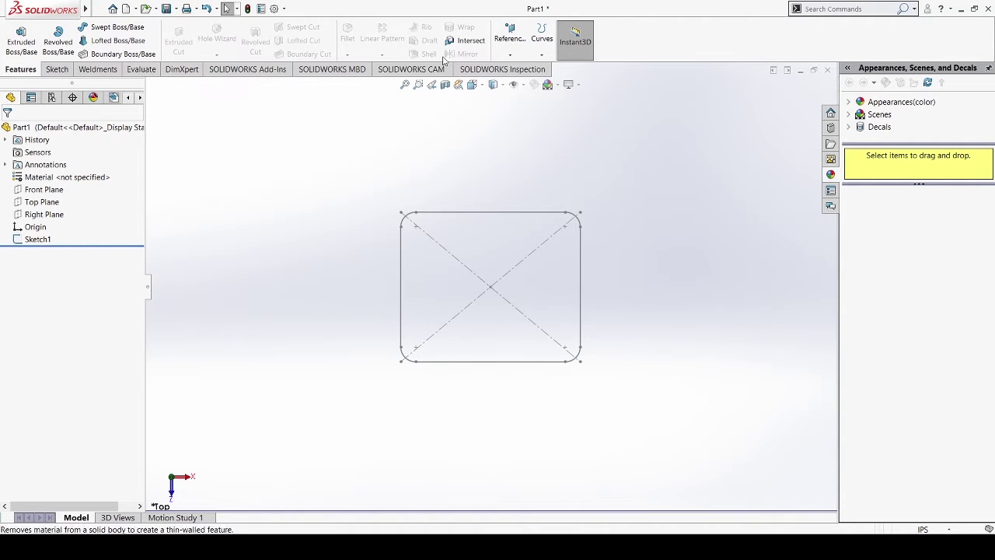
pyautogui.click(510, 38)
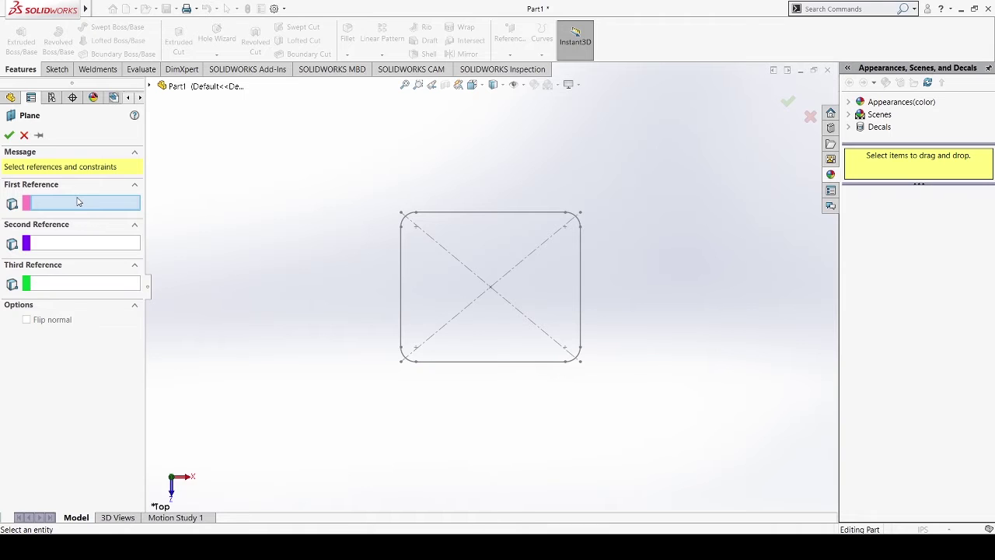
pyautogui.click(151, 86)
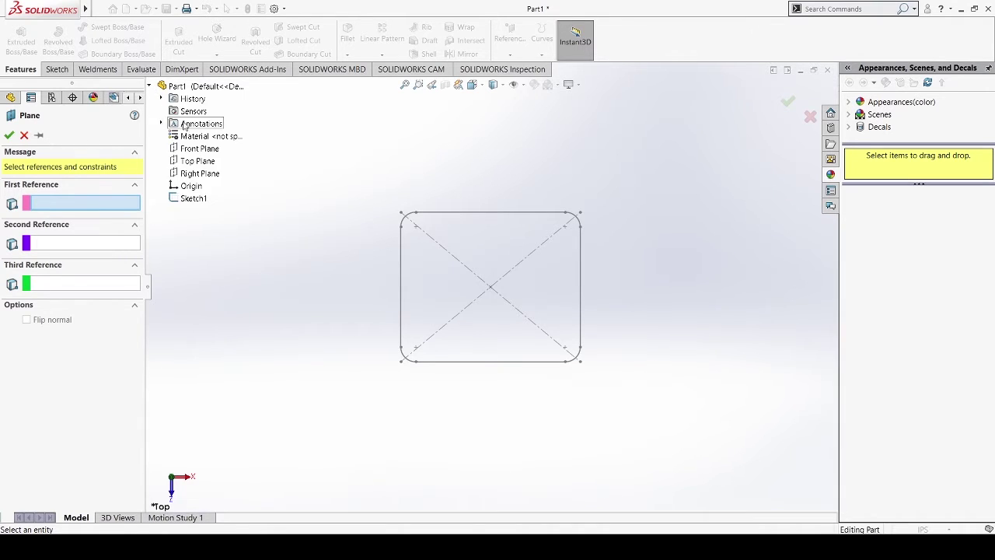
pyautogui.click(192, 162)
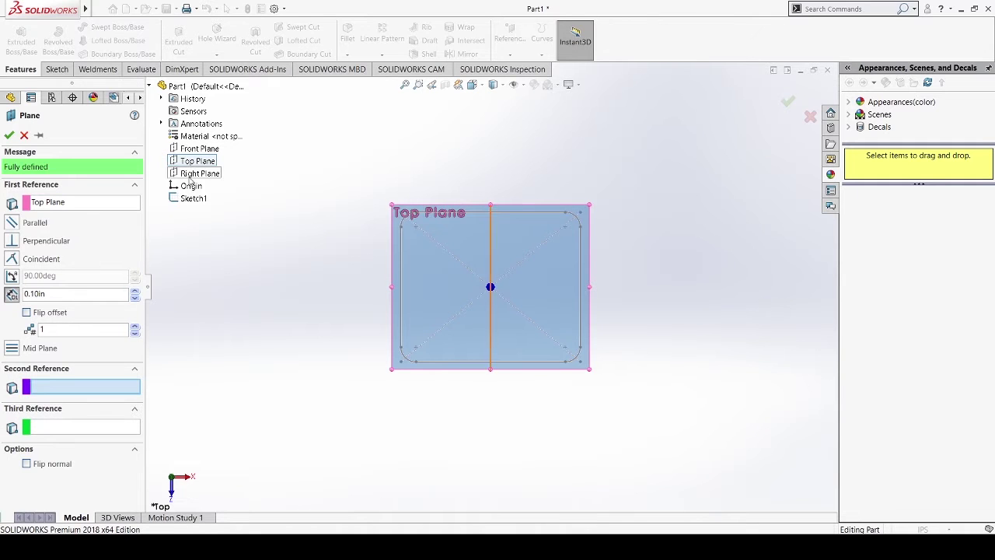
pyautogui.click(11, 276)
pyautogui.doubleClick(63, 276)
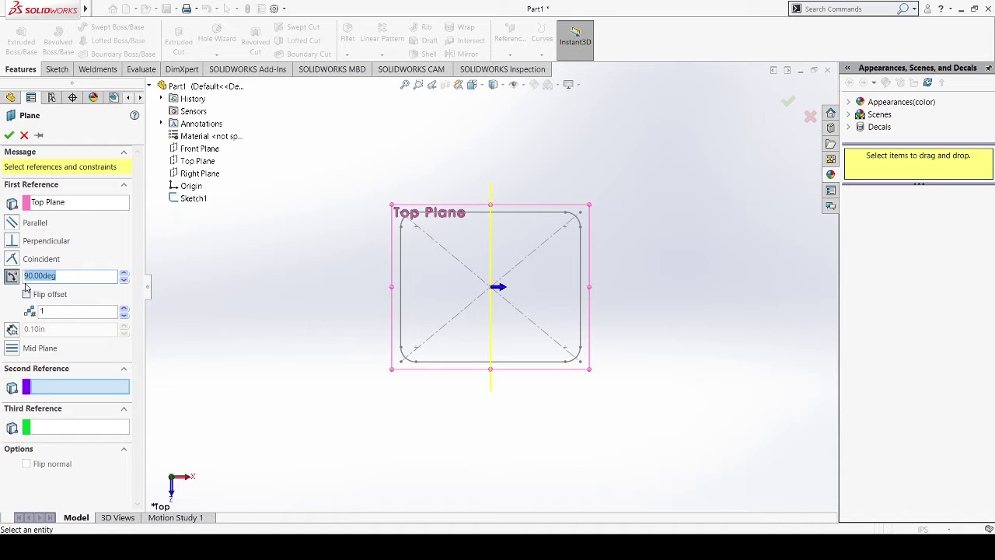
pyautogui.write('0')
pyautogui.press('Return')
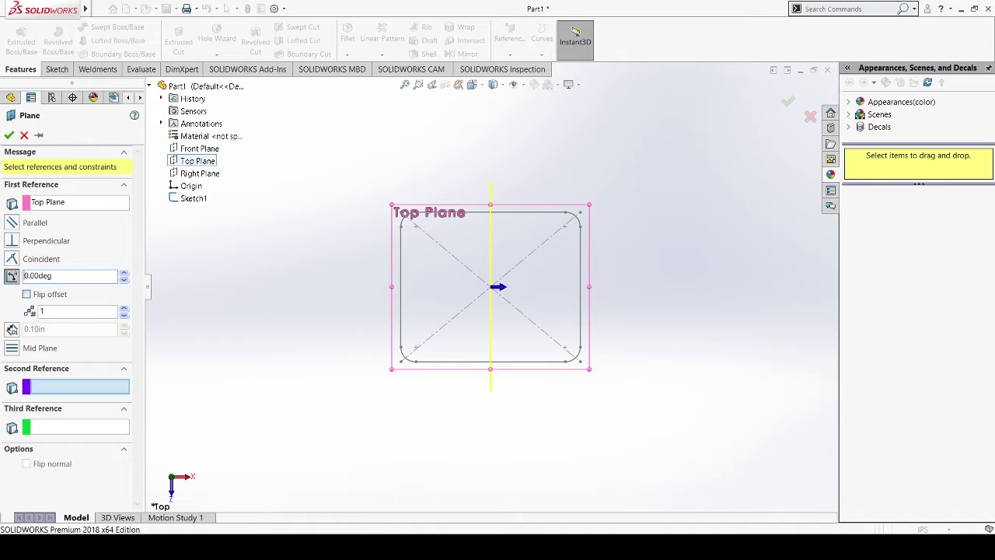
# Define the new plane by an offset distance from the Top Plane and create it above the rectangle sketch
pyautogui.click(12, 330)
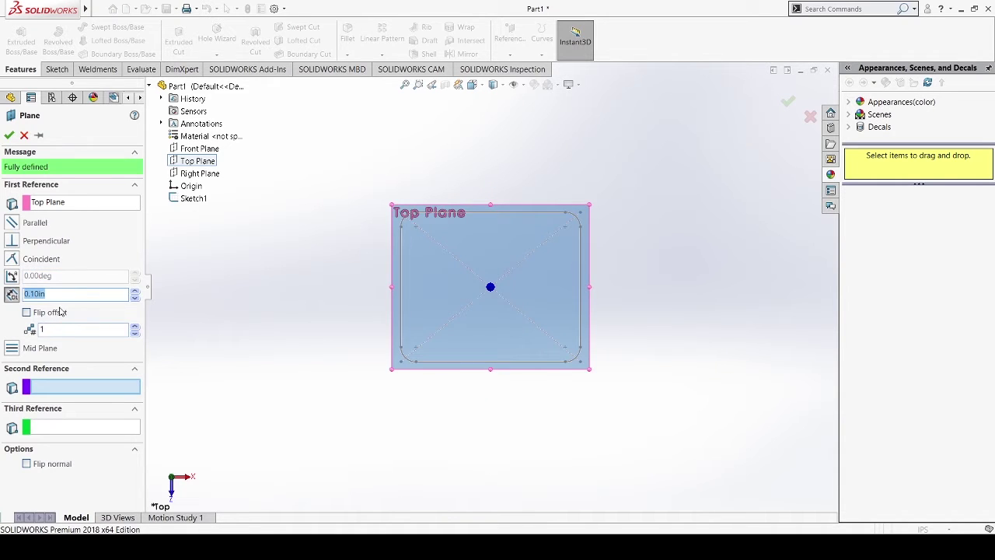
pyautogui.press('BackSpace')
pyautogui.click(10, 135)
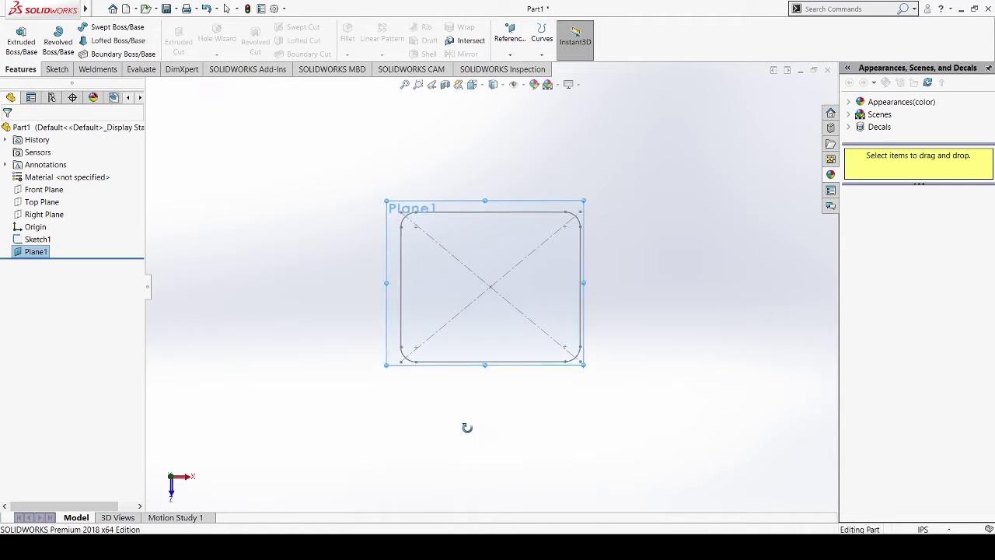
pyautogui.moveTo(466, 427)
pyautogui.mouseDown(button='middle')
pyautogui.moveTo(471, 311)
pyautogui.moveTo(528, 283)
pyautogui.moveTo(518, 200)
pyautogui.moveTo(547, 231)
pyautogui.moveTo(547, 327)
pyautogui.moveTo(475, 269)
pyautogui.moveTo(469, 331)
pyautogui.mouseUp(button='middle')
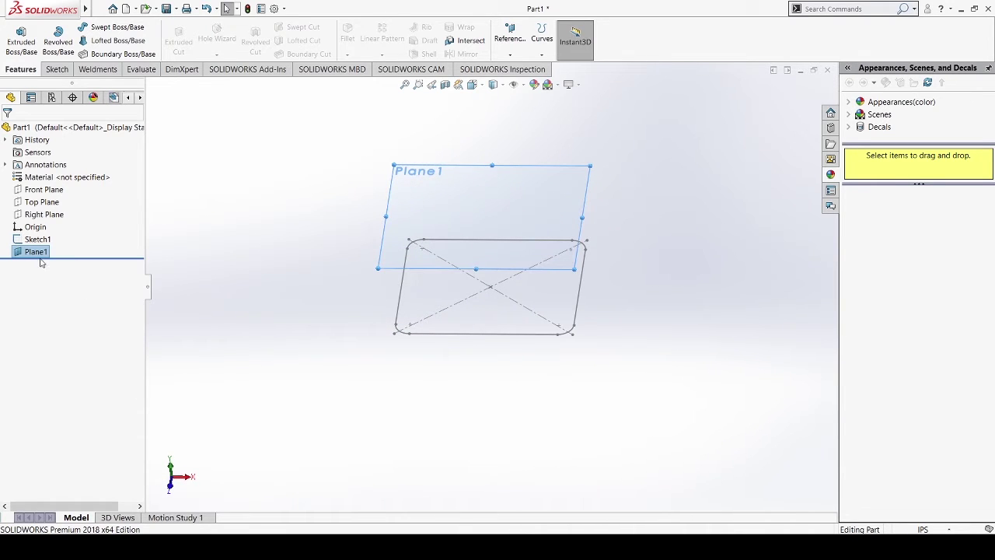
# Start a sketch on the offset plane and draw a circle of about 4.27 in radius centered on the origin
pyautogui.click(88, 240)
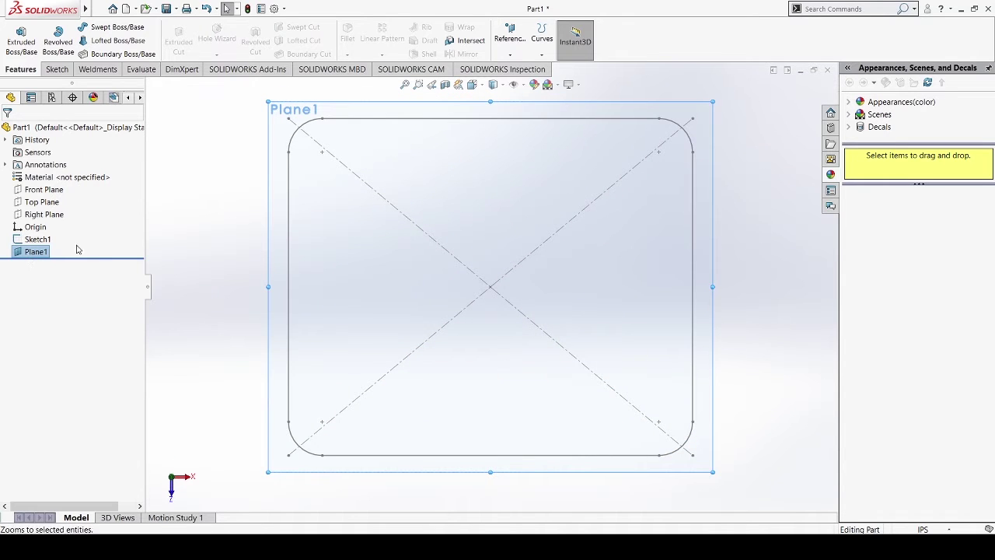
pyautogui.click(45, 243)
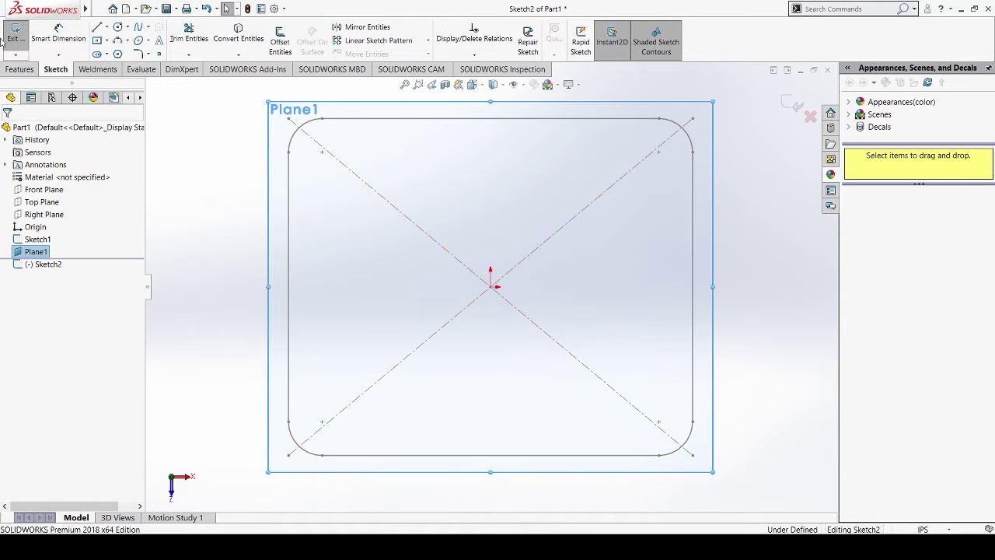
pyautogui.click(118, 27)
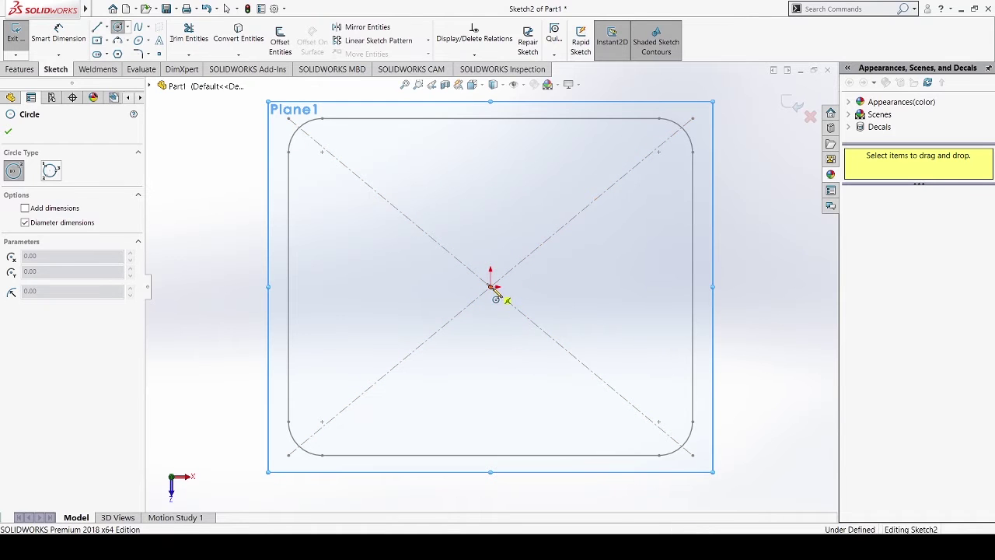
pyautogui.click(490, 287)
pyautogui.scroll(4, 626, 408)
pyautogui.scroll(-2, 640, 413)
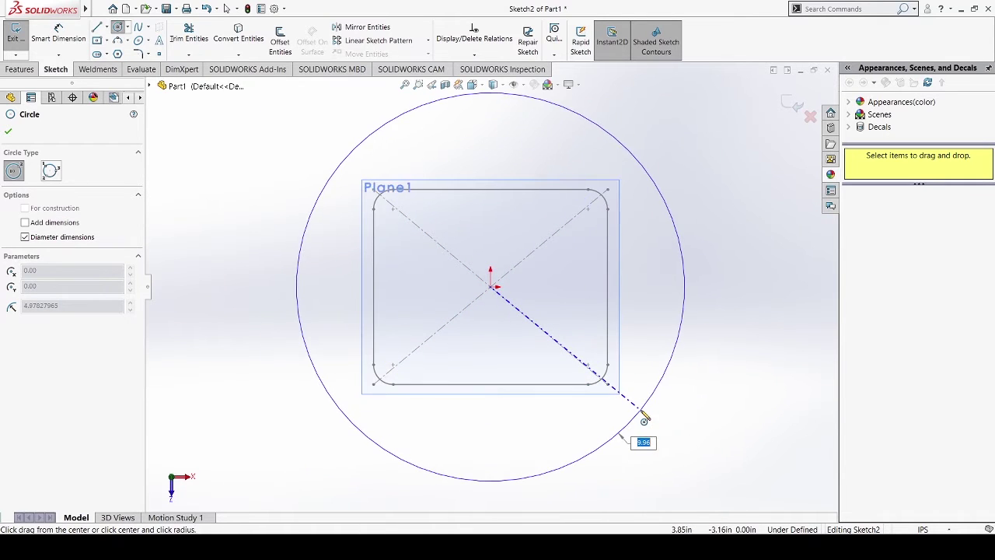
pyautogui.scroll(2, 630, 406)
pyautogui.click(626, 392)
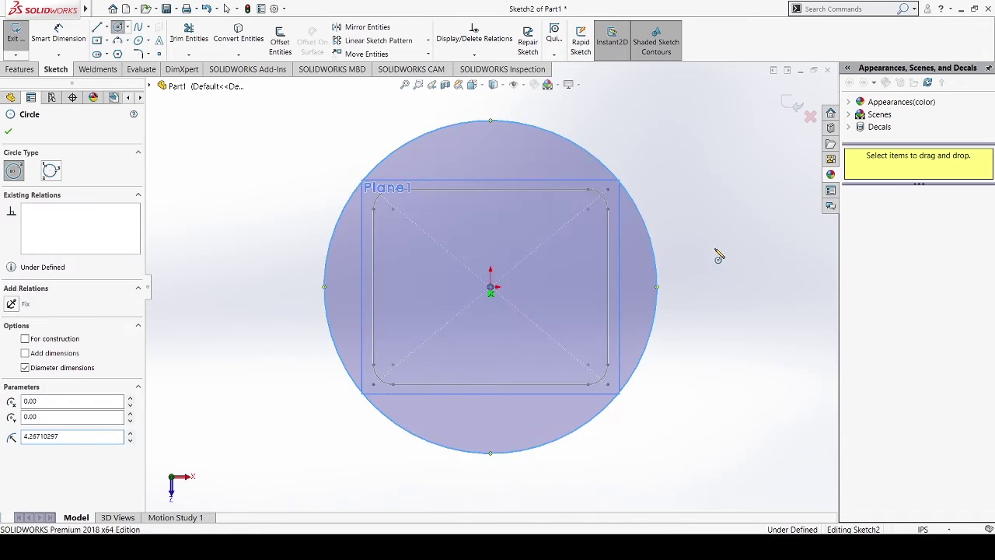
pyautogui.press('Escape')
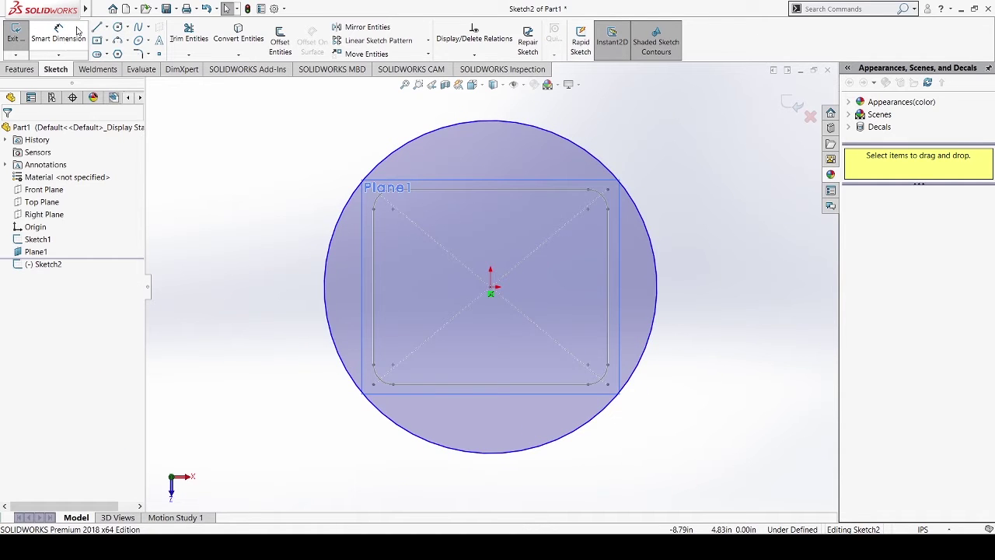
# Dimension the circle's diameter on the offset plane and set it to 7.00 in
pyautogui.click(78, 33)
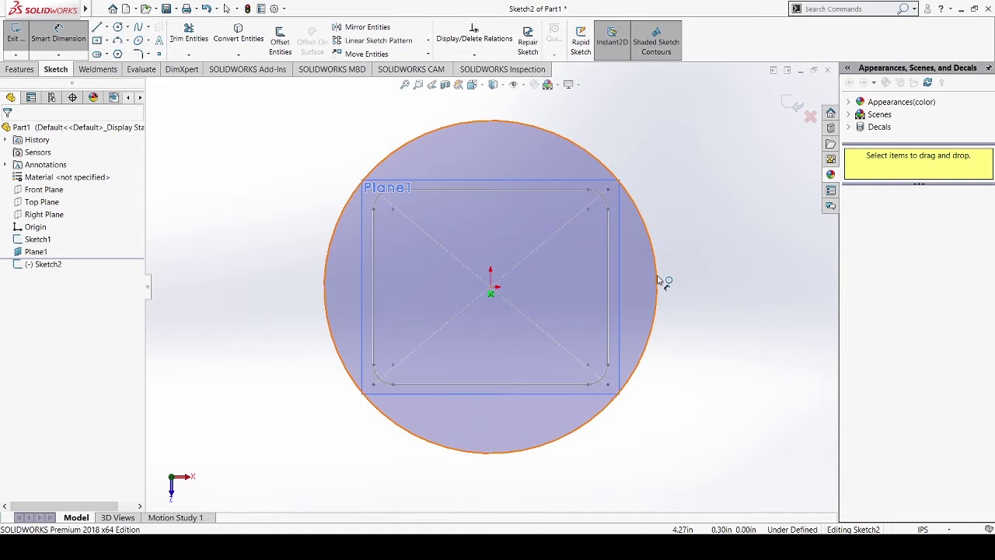
pyautogui.click(657, 281)
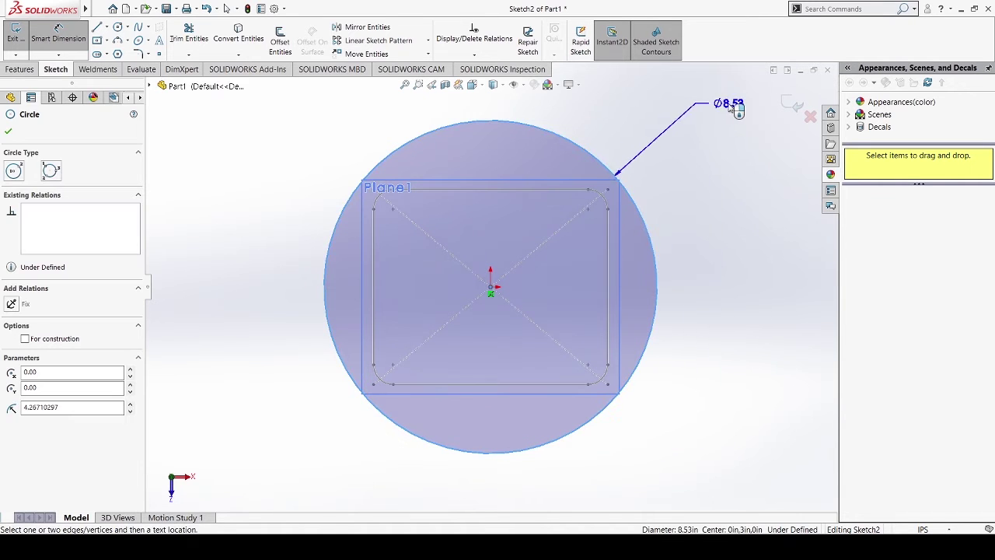
pyautogui.click(731, 108)
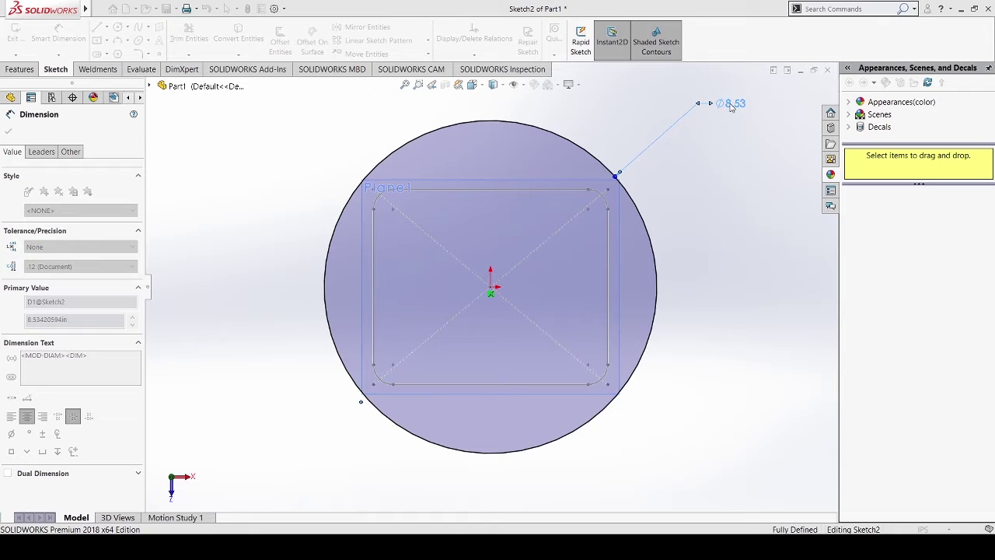
pyautogui.press('Return')
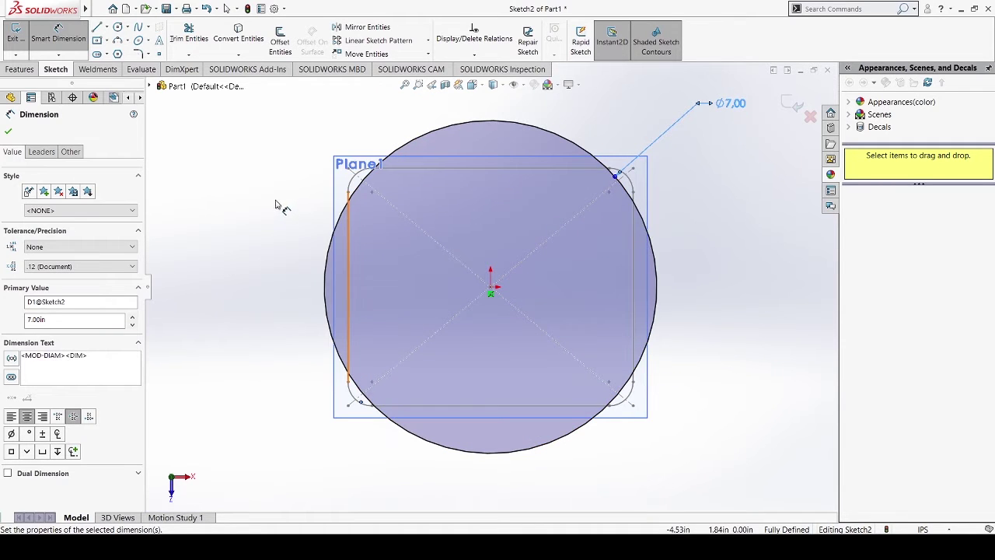
pyautogui.click(300, 238)
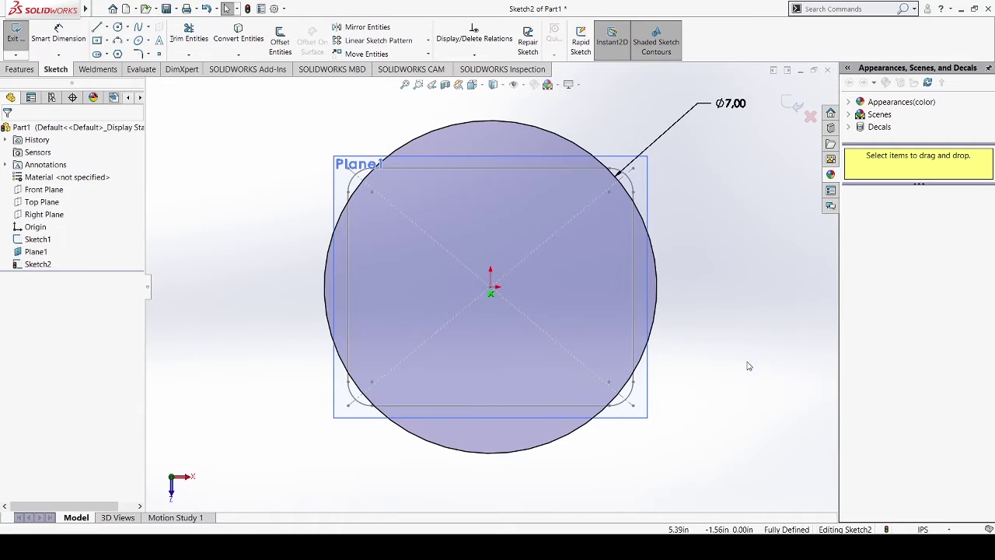
pyautogui.press('z')
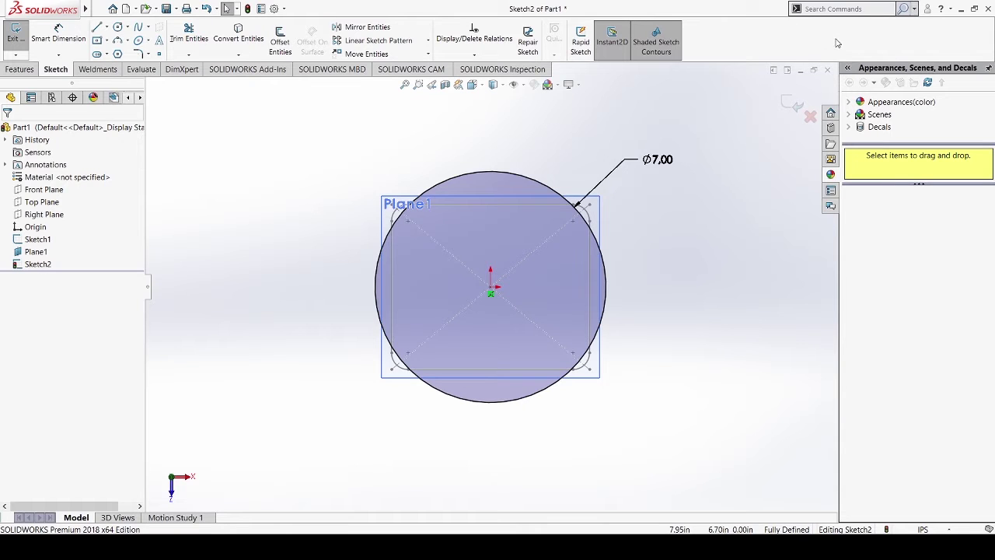
# Find the Split Entities command with the search term "split" and split the circle at four points near the rectangle's two upper filleted corners
pyautogui.click(831, 7)
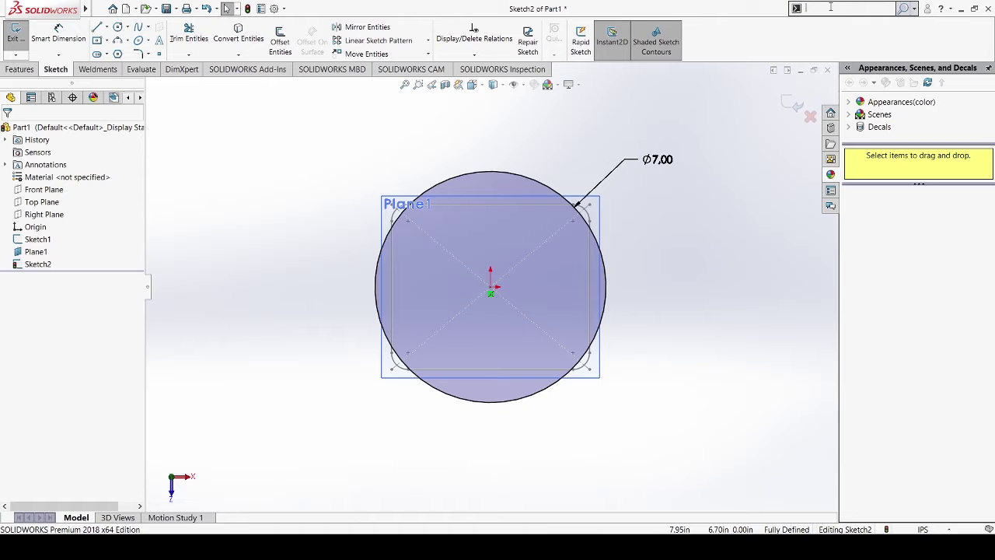
pyautogui.write('splin')
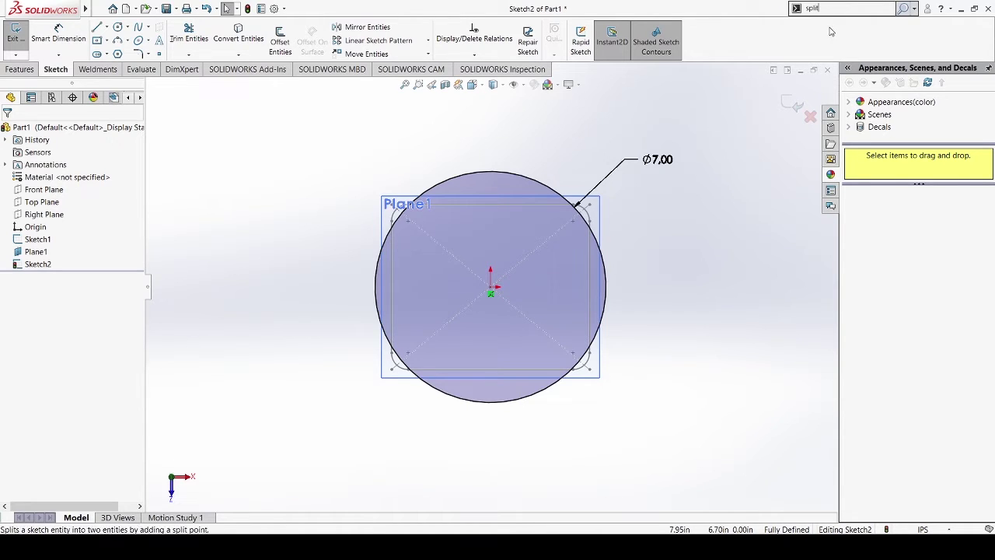
pyautogui.press('Return')
pyautogui.scroll(-3, 575, 231)
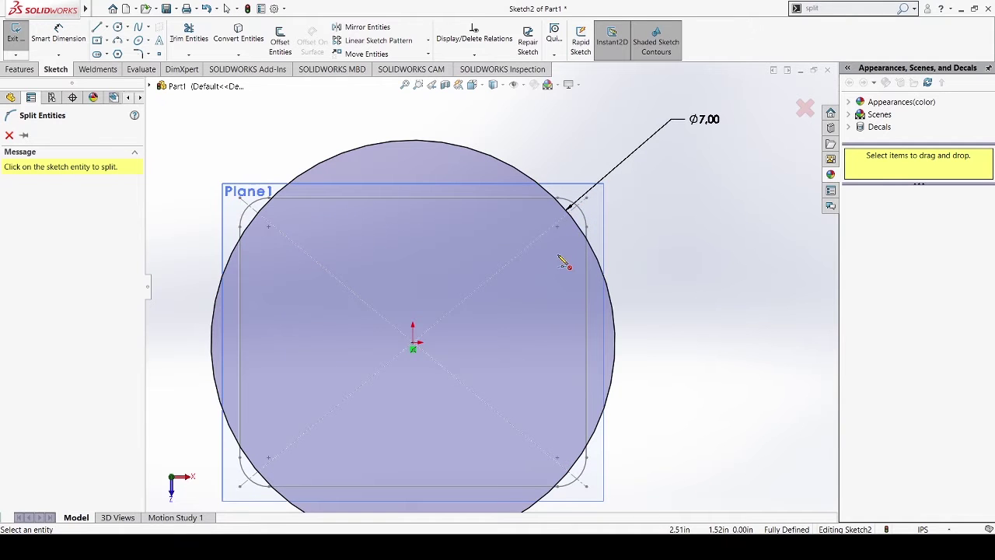
pyautogui.scroll(-1, 575, 231)
pyautogui.click(543, 185)
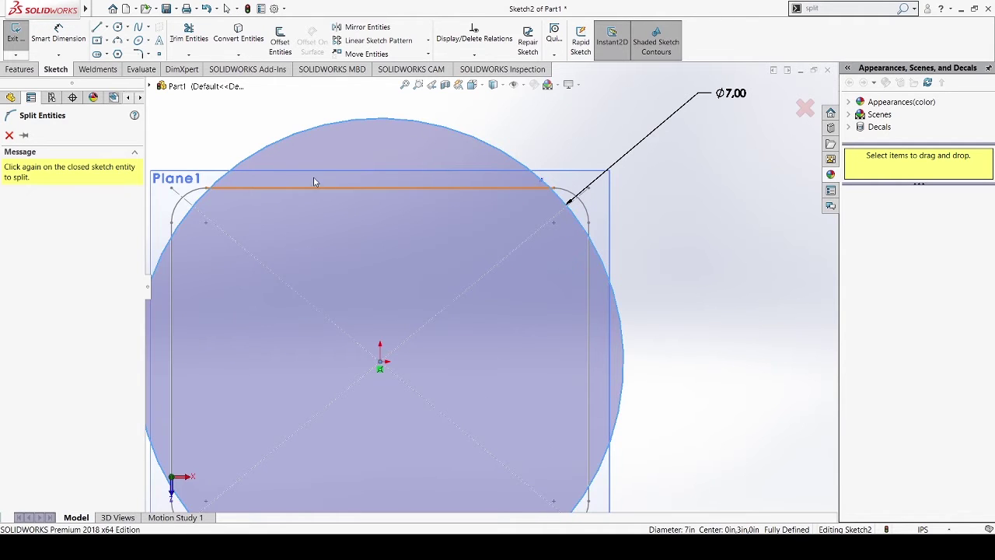
pyautogui.click(172, 248)
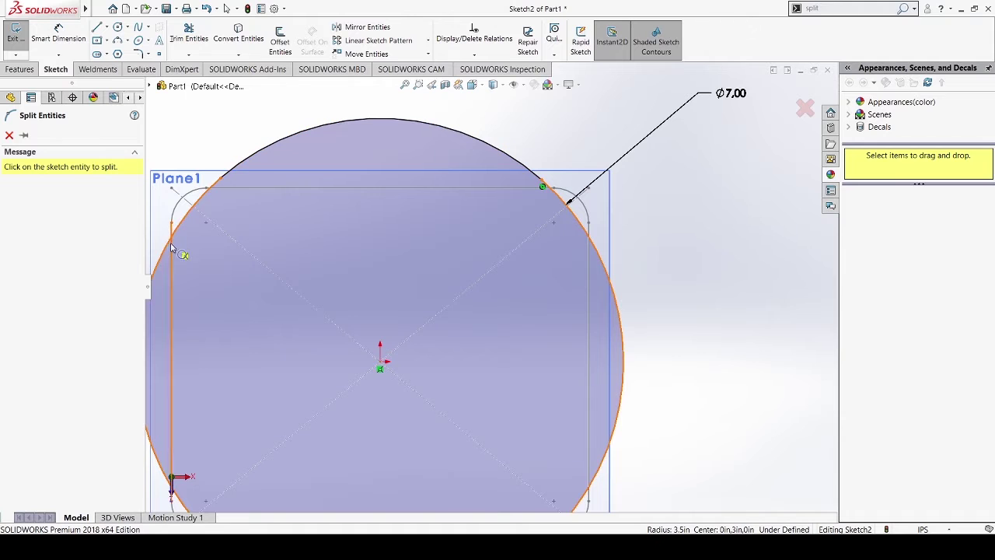
pyautogui.click(588, 255)
# Split the circle at four more points near the rectangle's two lower filleted corners and finish splitting
pyautogui.scroll(2, 560, 325)
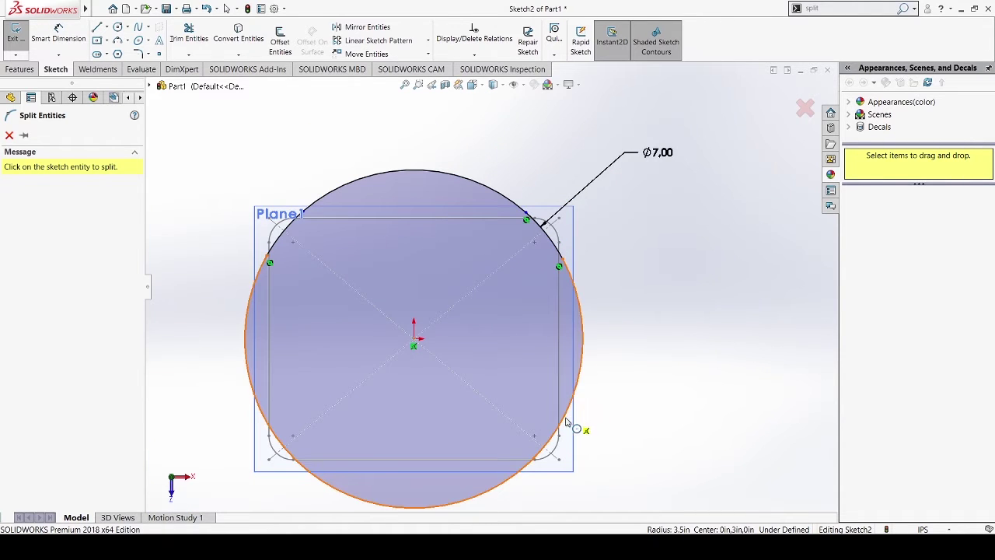
pyautogui.click(561, 410)
pyautogui.click(530, 459)
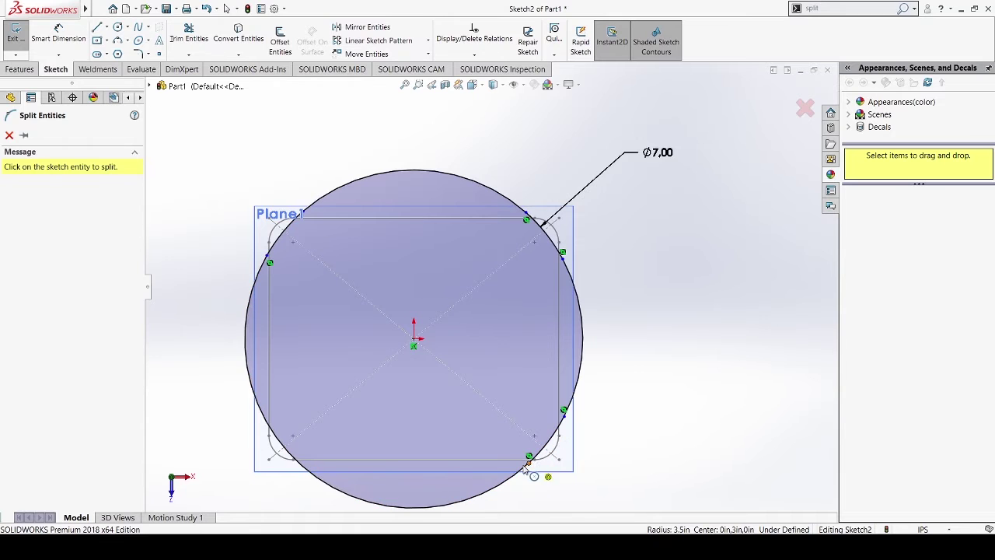
pyautogui.click(299, 459)
pyautogui.click(266, 412)
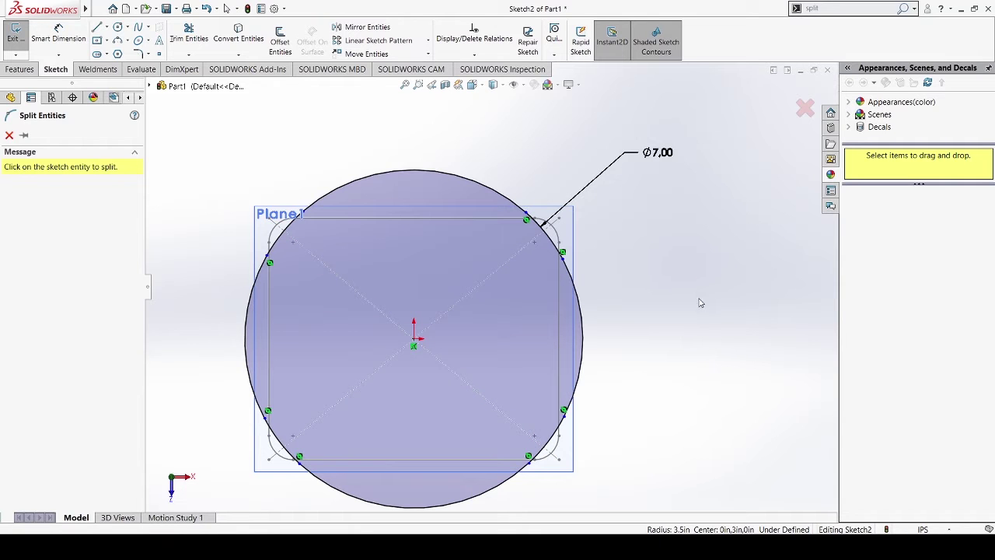
pyautogui.press('Escape')
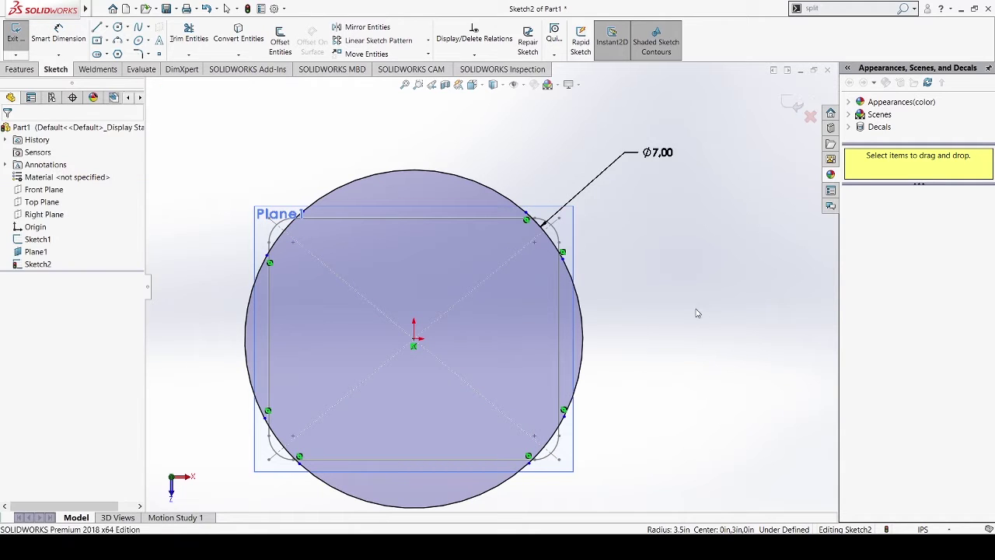
pyautogui.scroll(2, 591, 405)
pyautogui.scroll(-3, 537, 397)
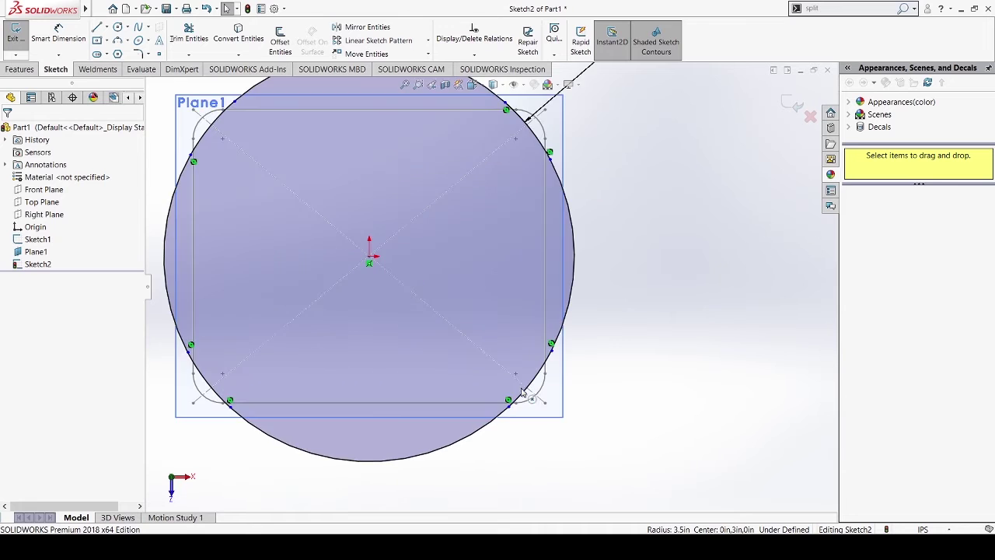
pyautogui.scroll(3, 373, 432)
pyautogui.scroll(-4, 362, 373)
pyautogui.scroll(2, 587, 375)
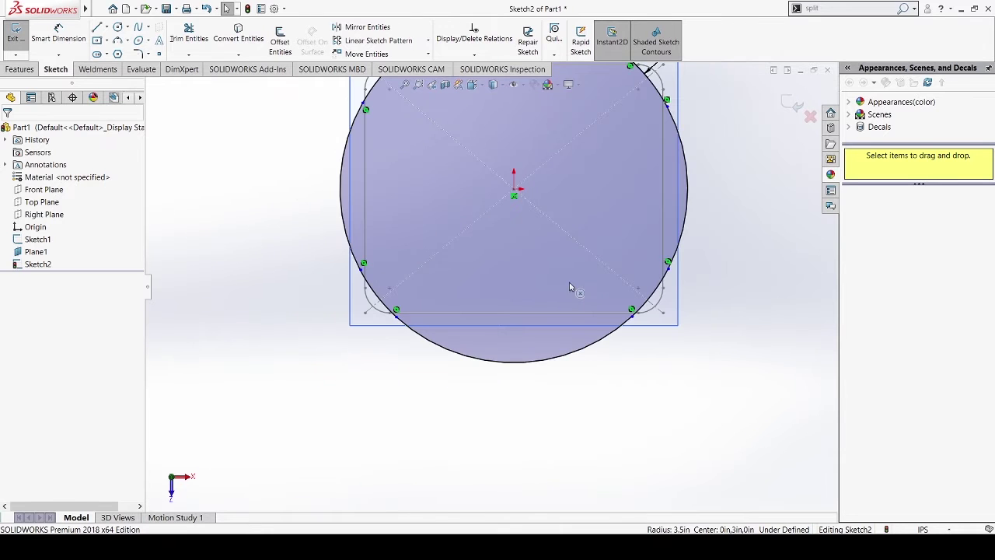
pyautogui.scroll(3, 497, 283)
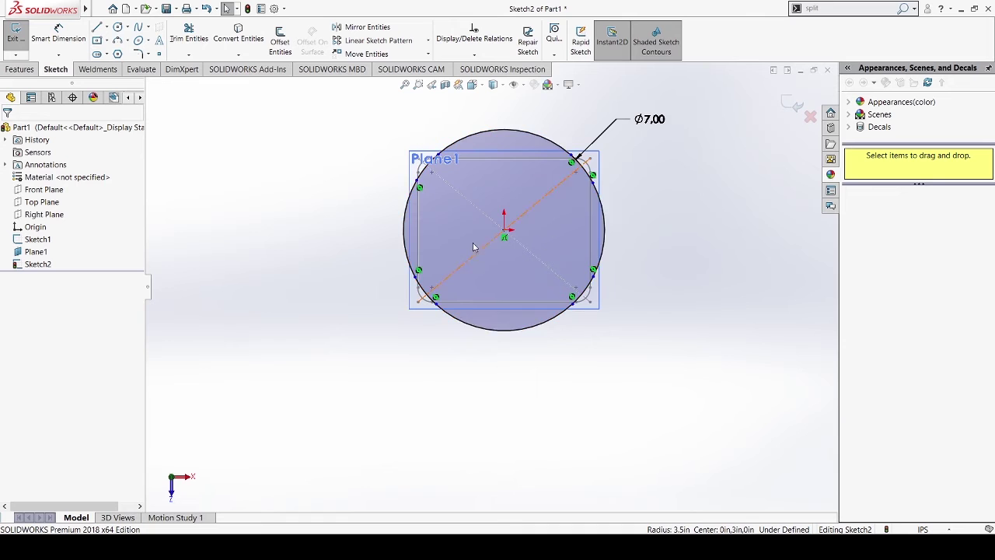
# Add a Horizontal relation between the two lowest split points of the circle
pyautogui.scroll(2, 444, 229)
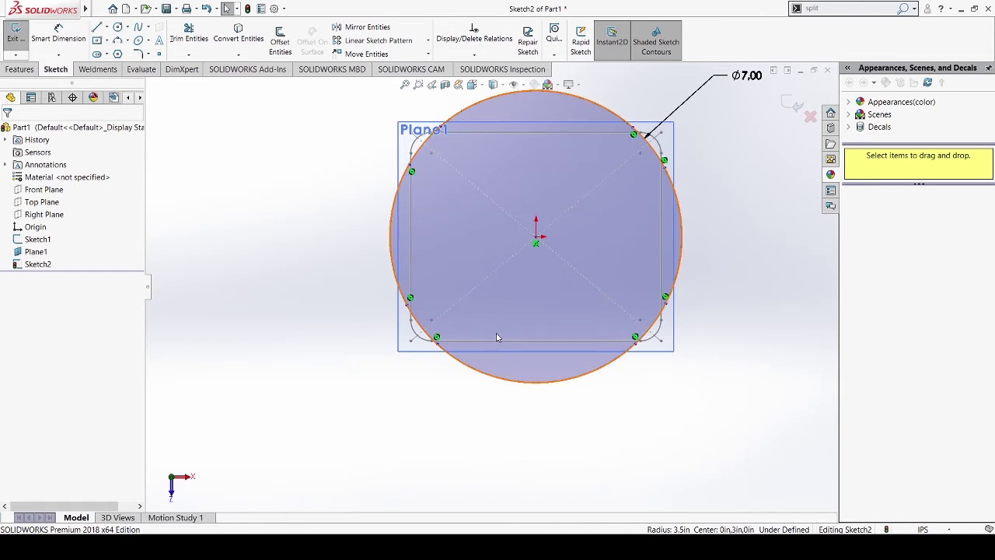
pyautogui.scroll(1, 496, 332)
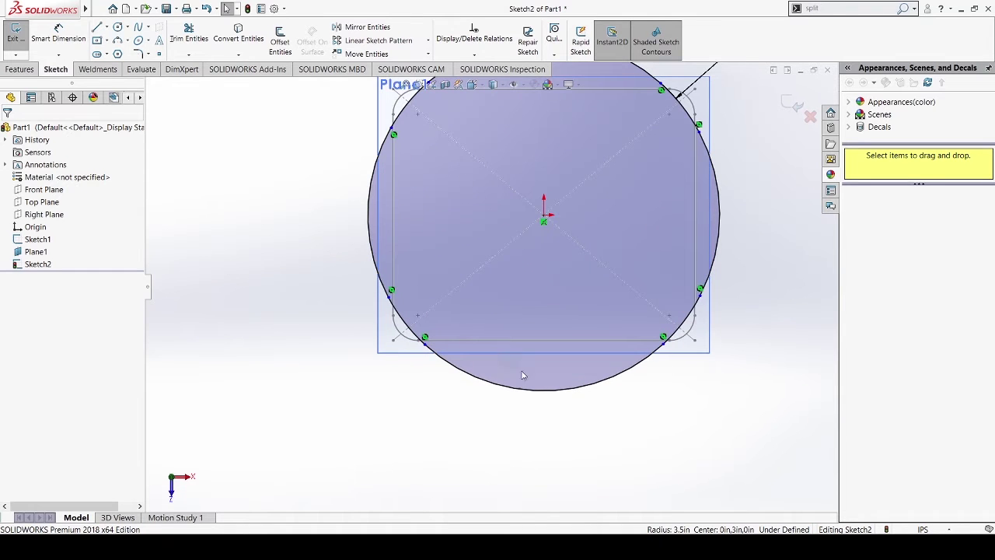
pyautogui.click(426, 346)
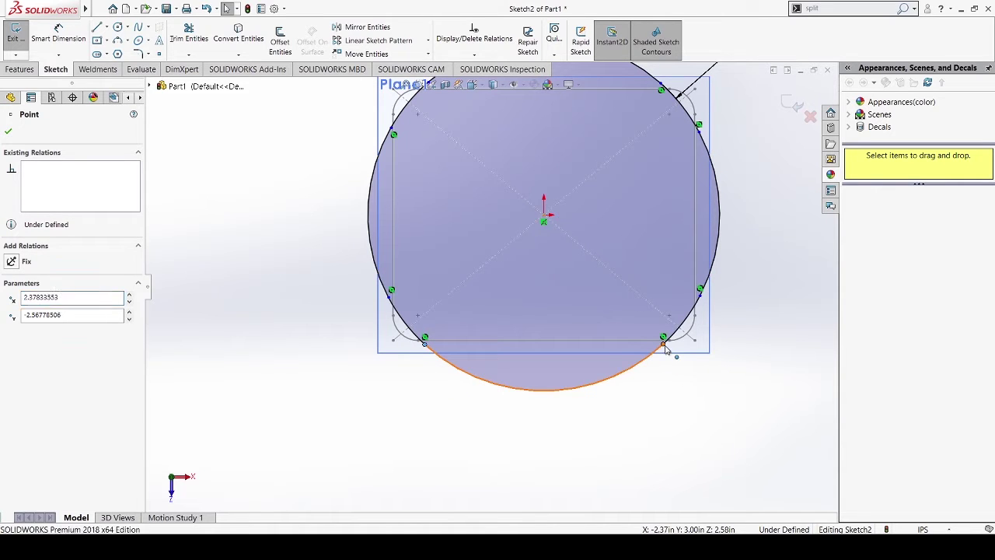
pyautogui.keyDown('ctrl'); pyautogui.click(664, 343); pyautogui.keyUp('ctrl')
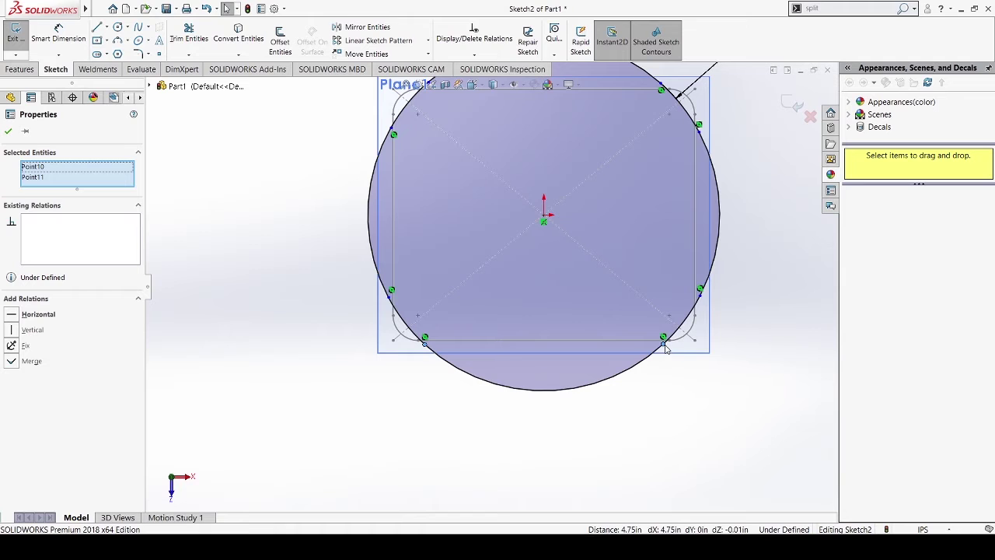
pyautogui.click(15, 316)
pyautogui.click(8, 130)
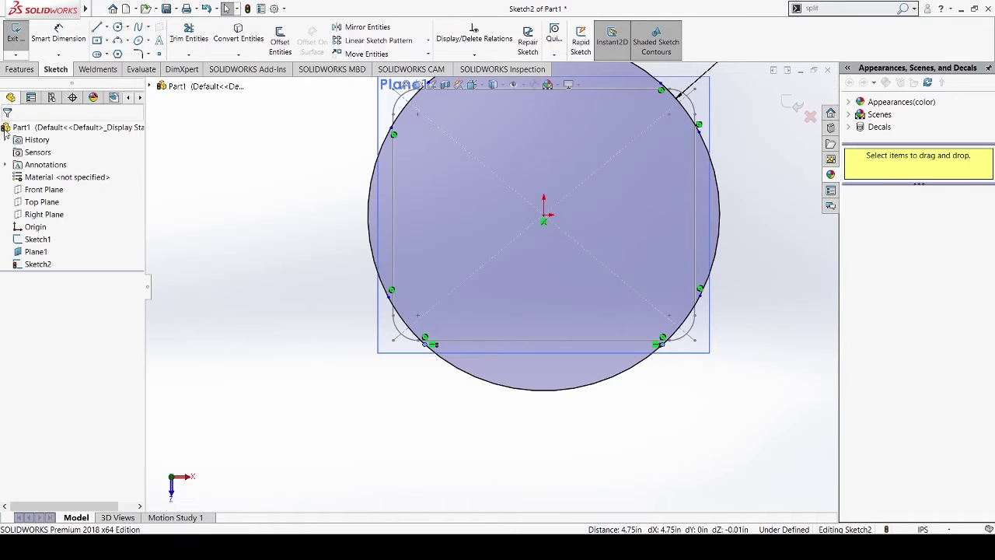
# Add a Horizontal relation between the lower split points on the circle's left and right sides
pyautogui.click(389, 297)
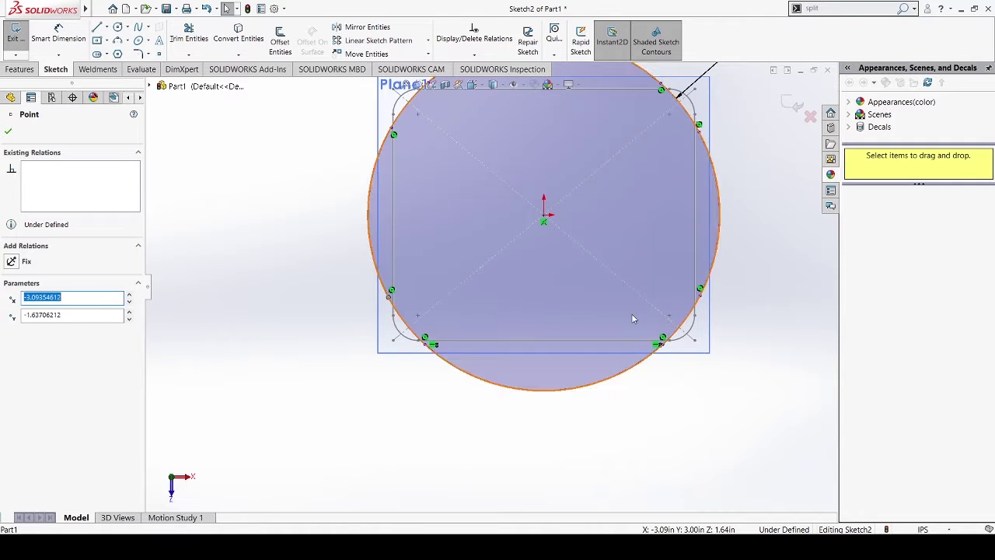
pyautogui.keyDown('ctrl'); pyautogui.click(700, 296); pyautogui.keyUp('ctrl')
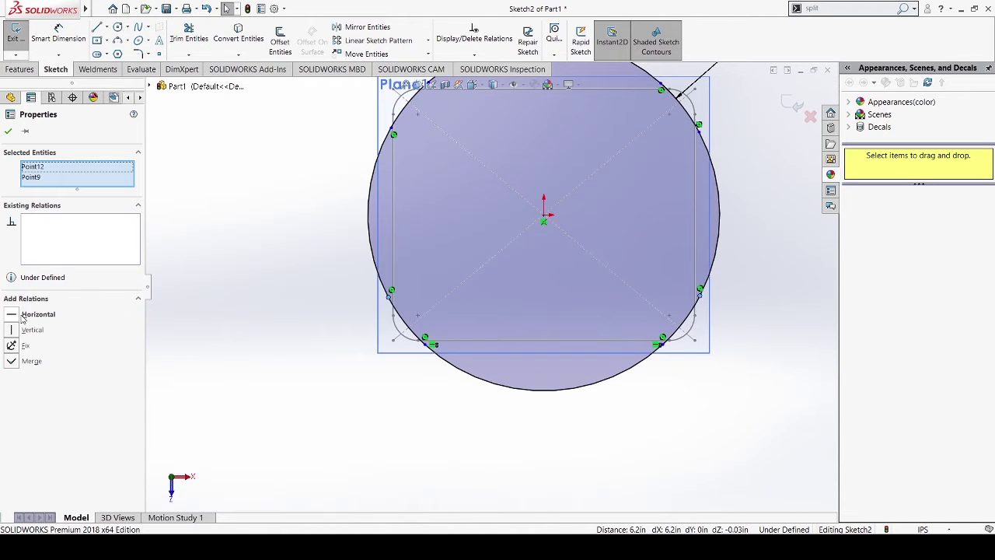
pyautogui.click(9, 132)
# Add a Horizontal relation between the upper split points on the circle's left and right sides
pyautogui.scroll(1, 465, 211)
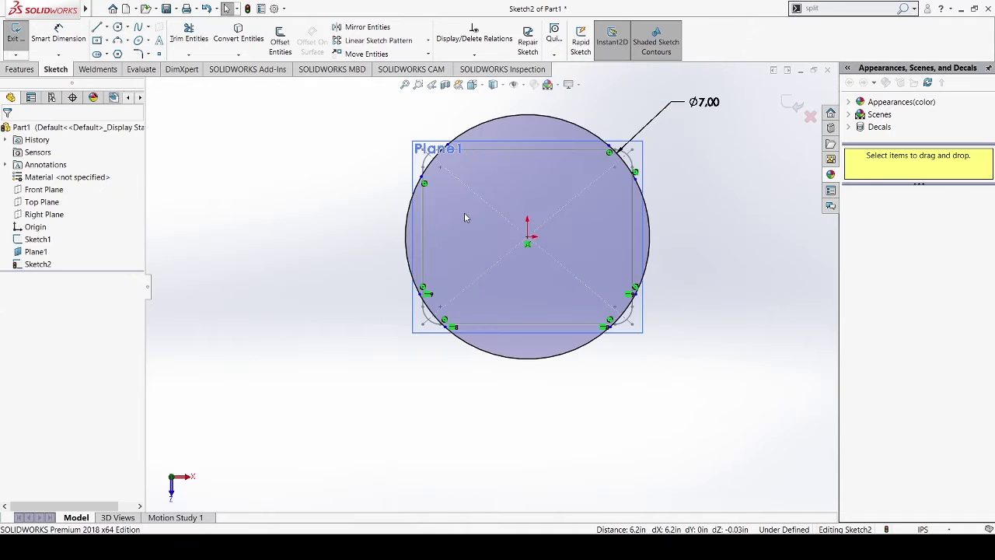
pyautogui.scroll(-3, 466, 210)
pyautogui.click(381, 165)
pyautogui.scroll(2, 490, 295)
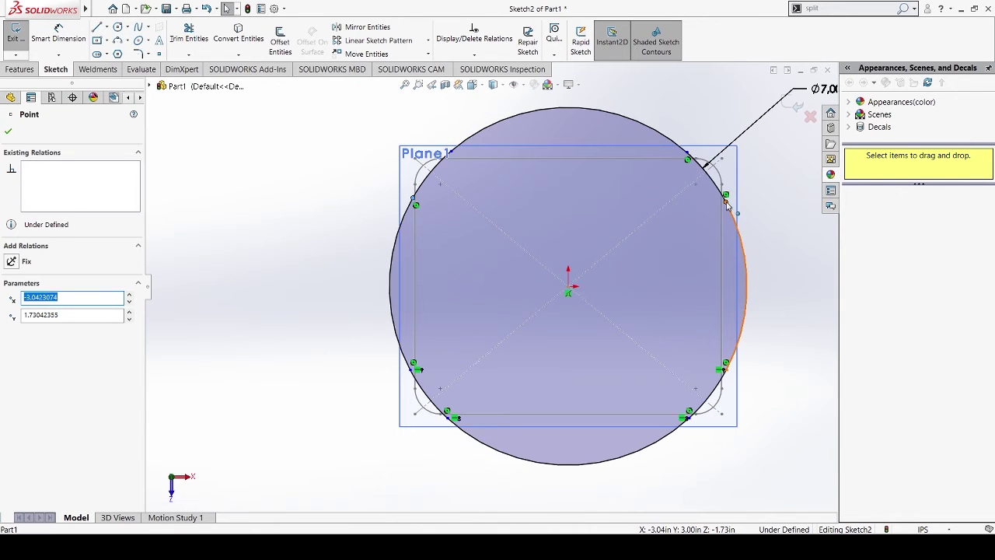
pyautogui.keyDown('ctrl'); pyautogui.click(726, 198); pyautogui.keyUp('ctrl')
pyautogui.click(9, 314)
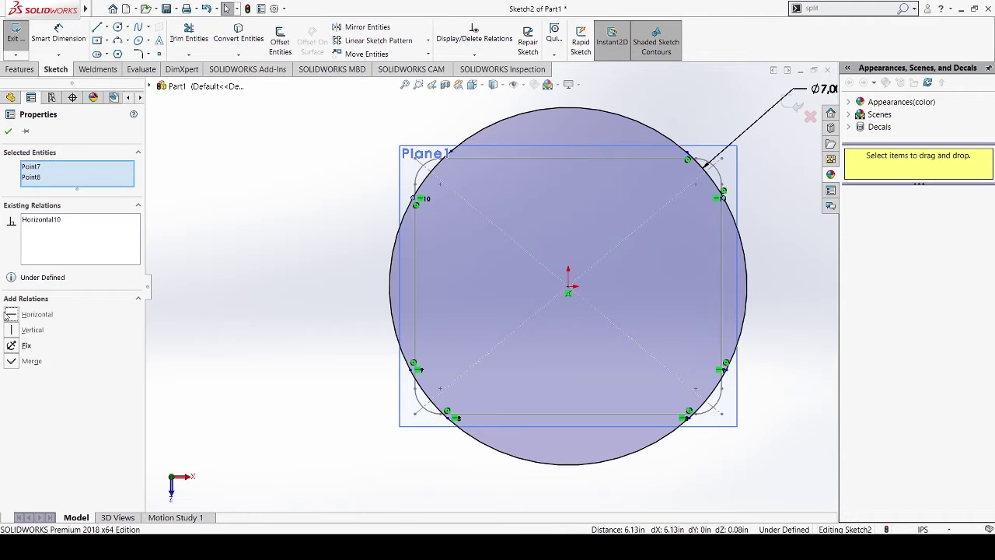
pyautogui.click(9, 131)
# Add a Horizontal relation between the two topmost split points of the circle
pyautogui.scroll(-1, 467, 164)
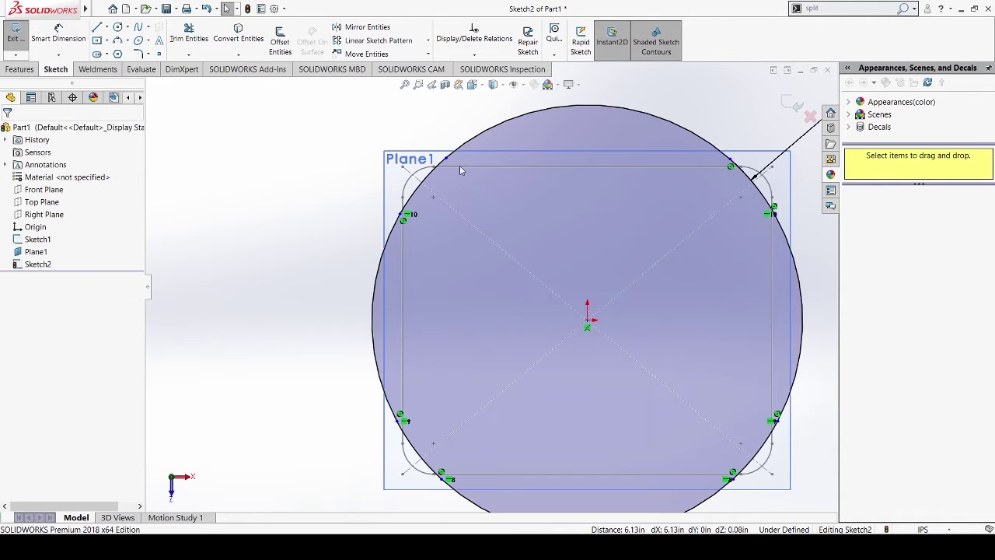
pyautogui.click(446, 160)
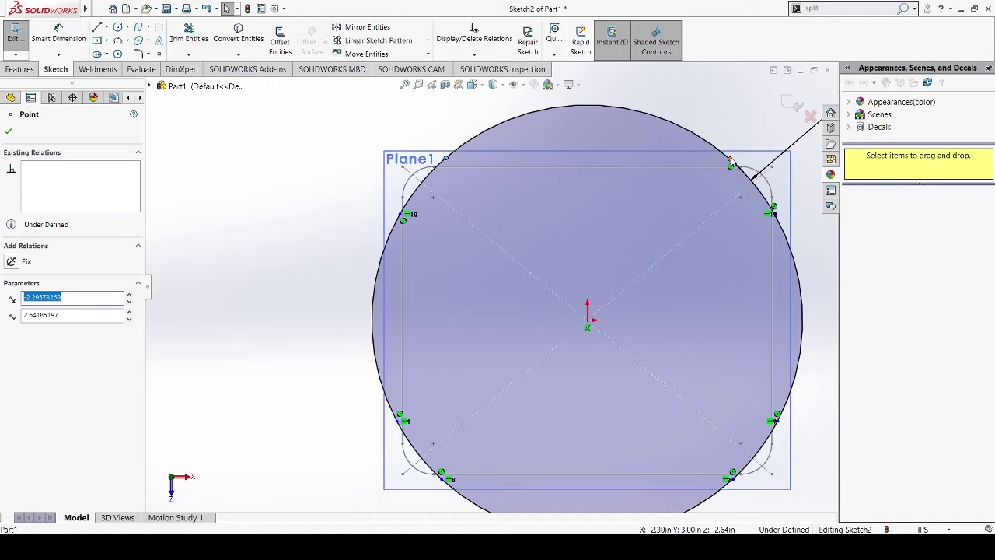
pyautogui.keyDown('ctrl'); pyautogui.click(731, 163); pyautogui.keyUp('ctrl')
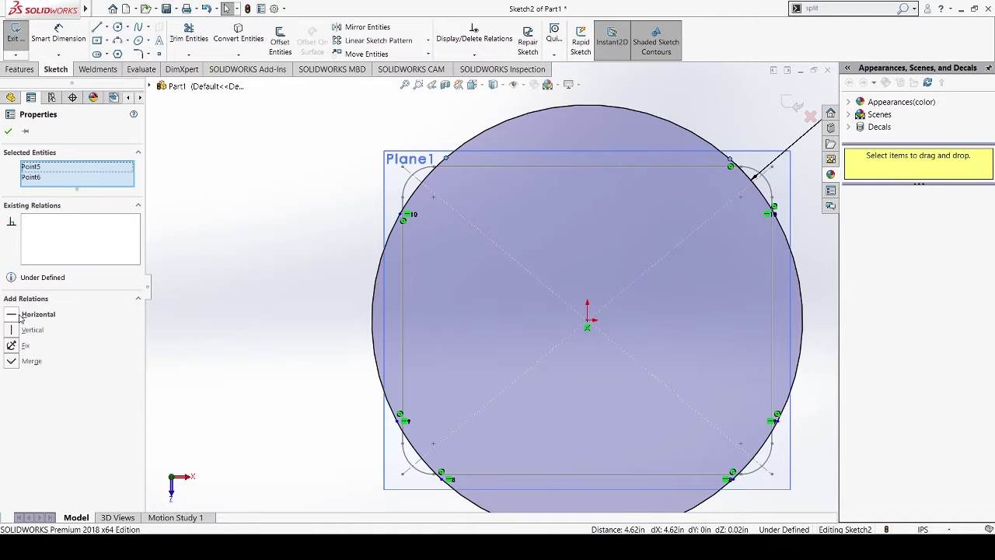
pyautogui.click(31, 314)
pyautogui.click(289, 289)
# Add a Vertical relation between the upper and lower split points on the circle's left side
pyautogui.scroll(2, 492, 306)
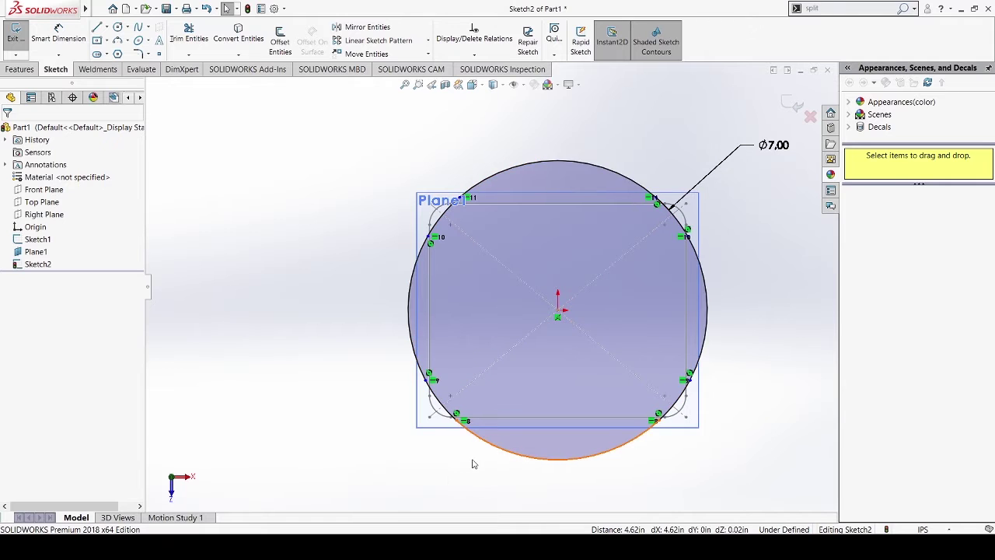
pyautogui.click(430, 236)
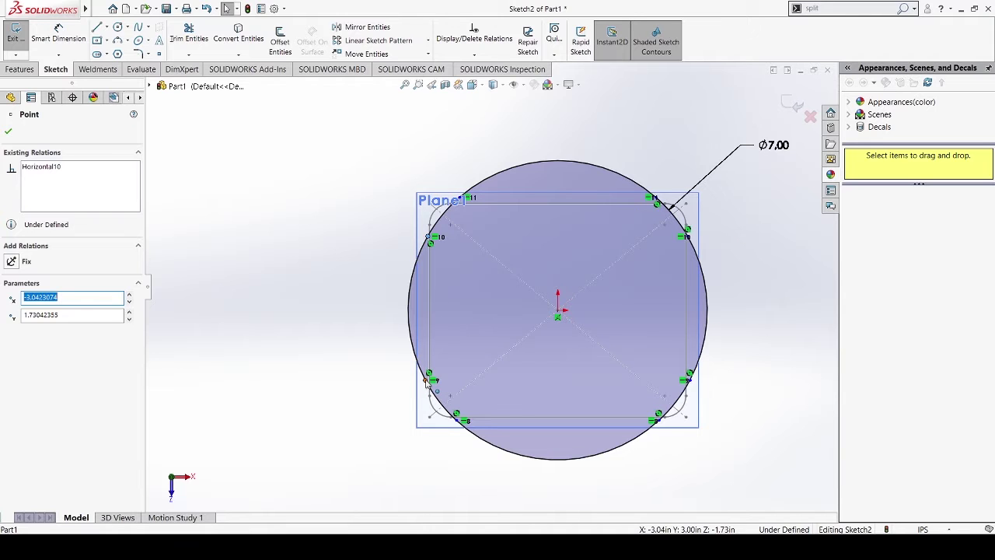
pyautogui.keyDown('ctrl'); pyautogui.click(428, 379); pyautogui.keyUp('ctrl')
pyautogui.click(12, 330)
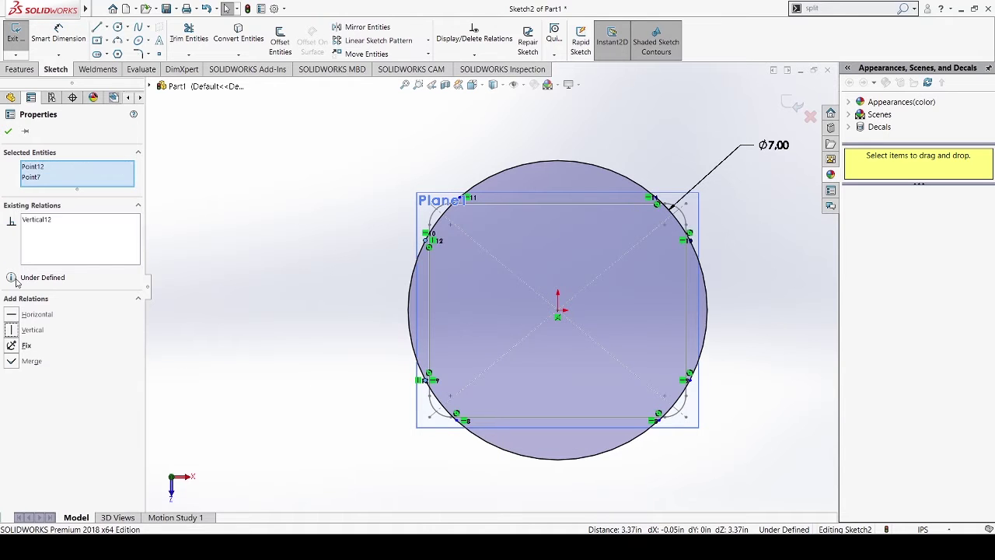
pyautogui.click(9, 133)
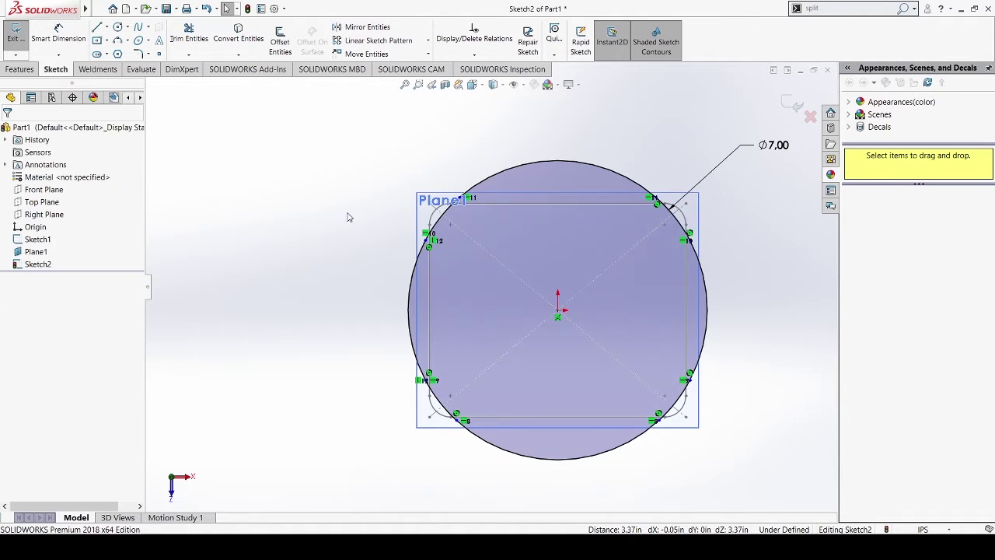
# Add a Vertical relation between the upper and lower split points on the circle's right side
pyautogui.click(689, 242)
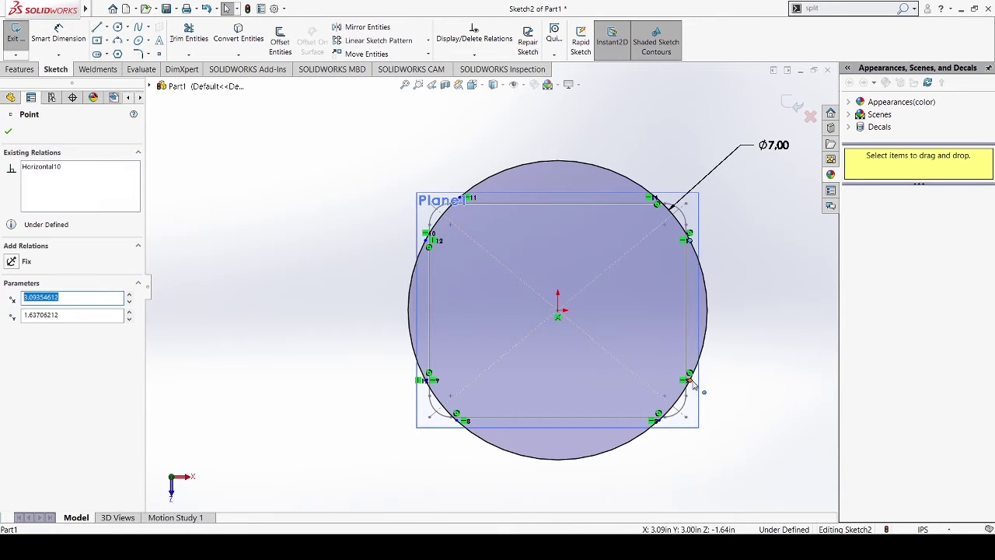
pyautogui.keyDown('ctrl'); pyautogui.click(690, 380); pyautogui.keyUp('ctrl')
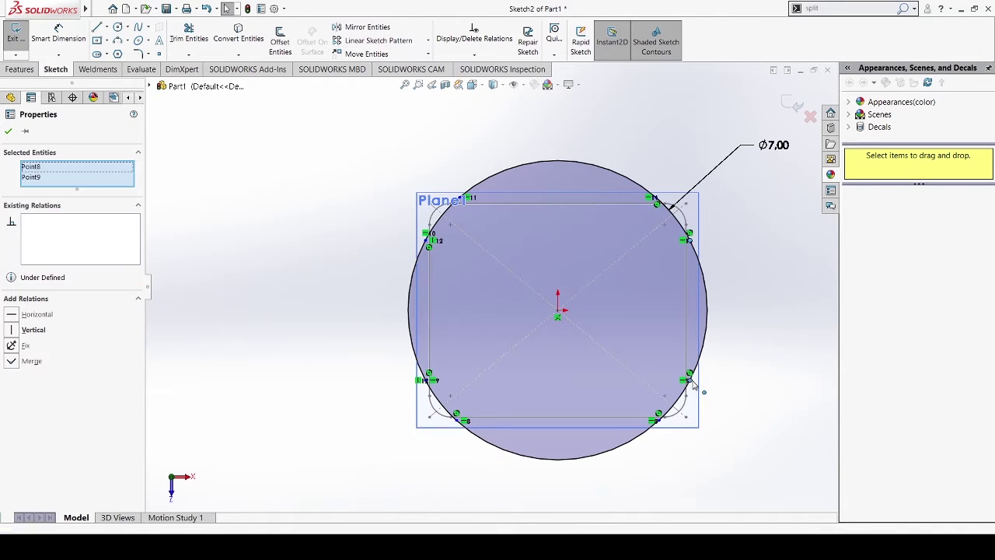
pyautogui.click(9, 329)
pyautogui.click(10, 129)
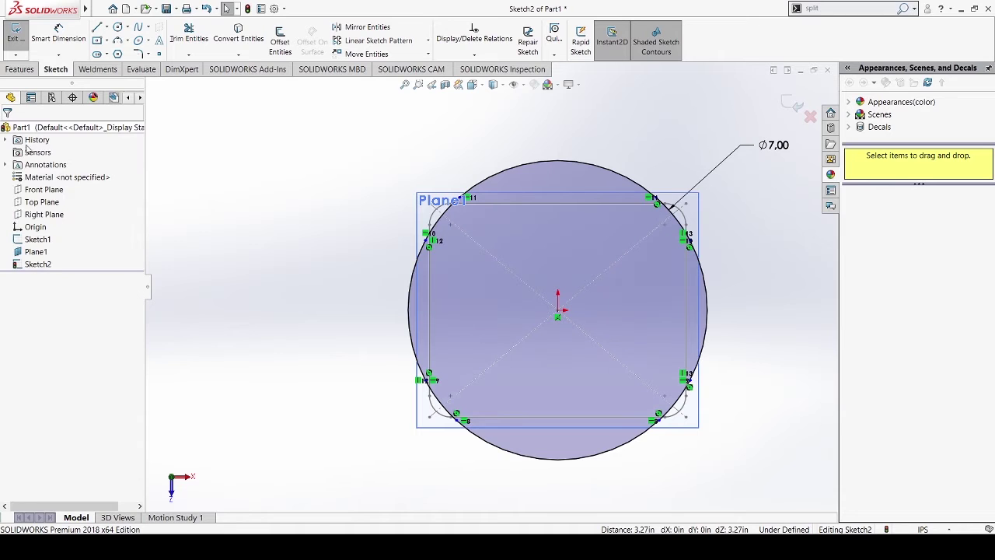
# Add a Vertical relation between the circle's topmost left split point and the bottommost left split point
pyautogui.click(462, 199)
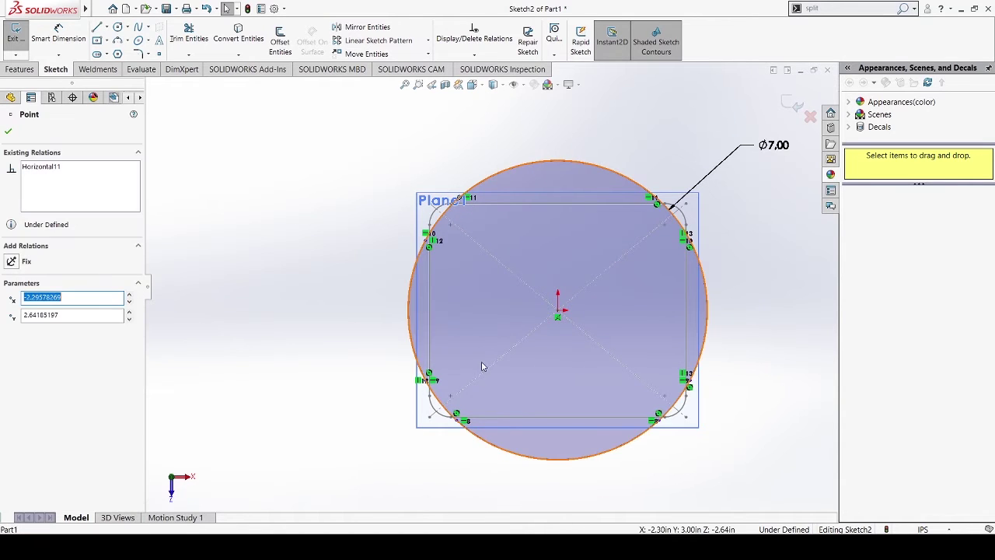
pyautogui.keyDown('ctrl'); pyautogui.click(458, 421); pyautogui.keyUp('ctrl')
pyautogui.click(11, 330)
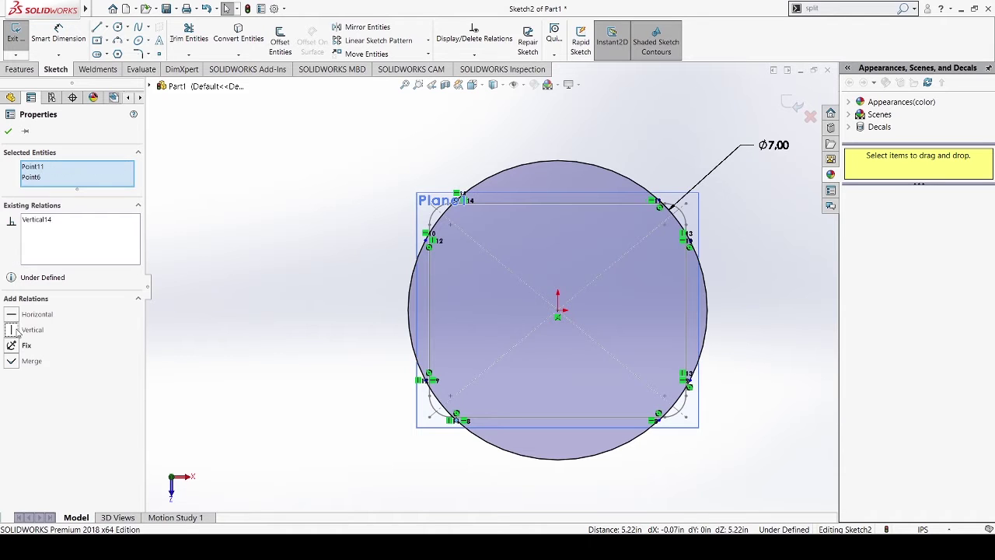
pyautogui.click(8, 131)
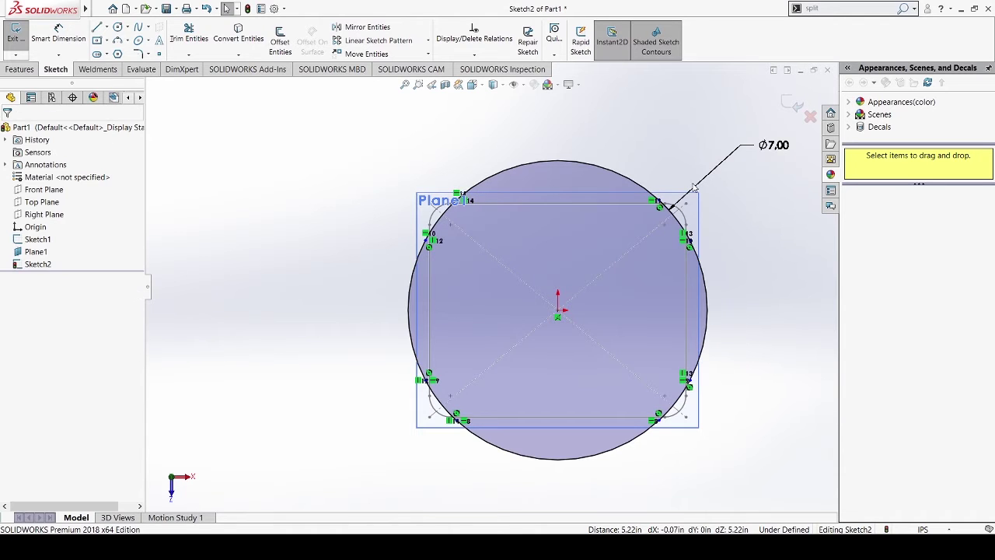
# Add a Vertical relation between the circle's topmost right split point and the bottommost right split point
pyautogui.click(659, 203)
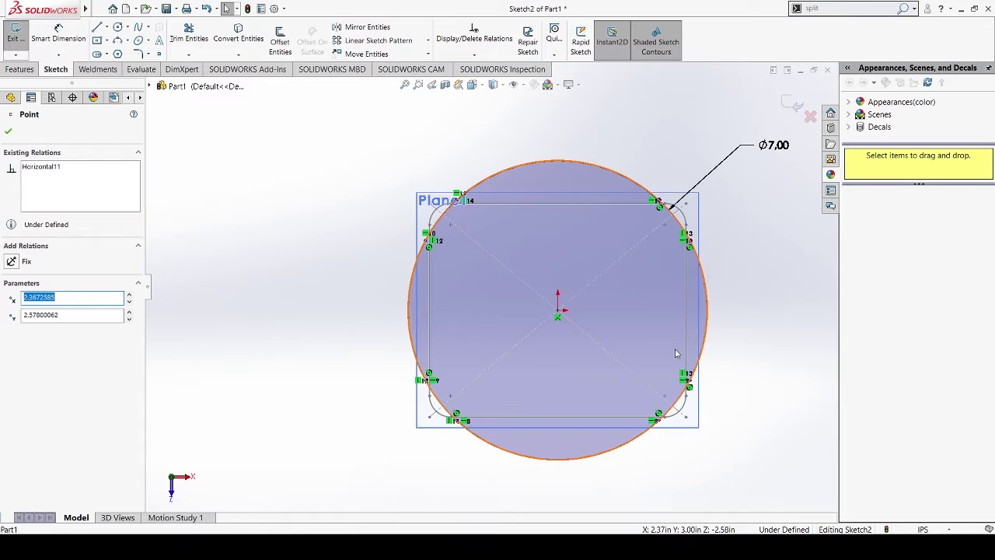
pyautogui.keyDown('ctrl'); pyautogui.click(659, 421); pyautogui.keyUp('ctrl')
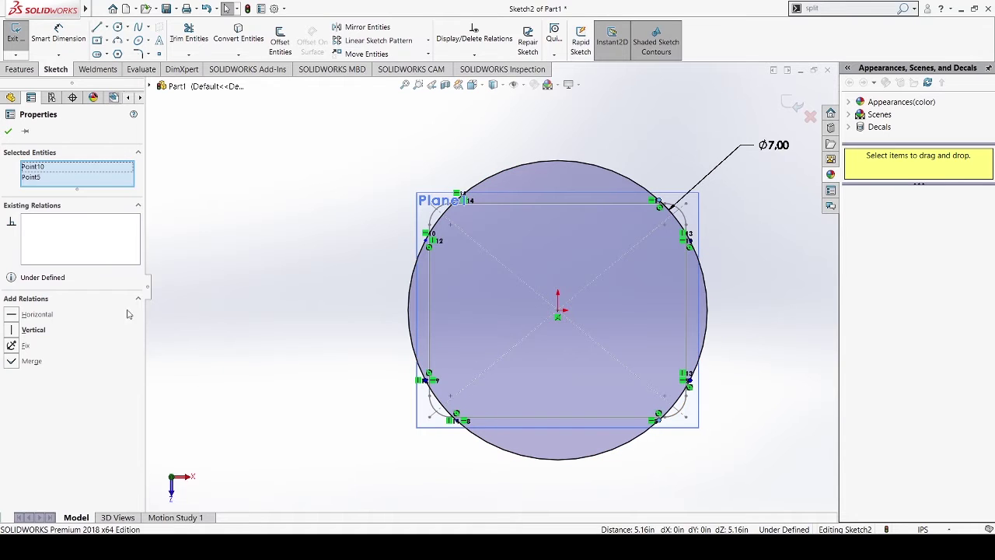
pyautogui.click(12, 331)
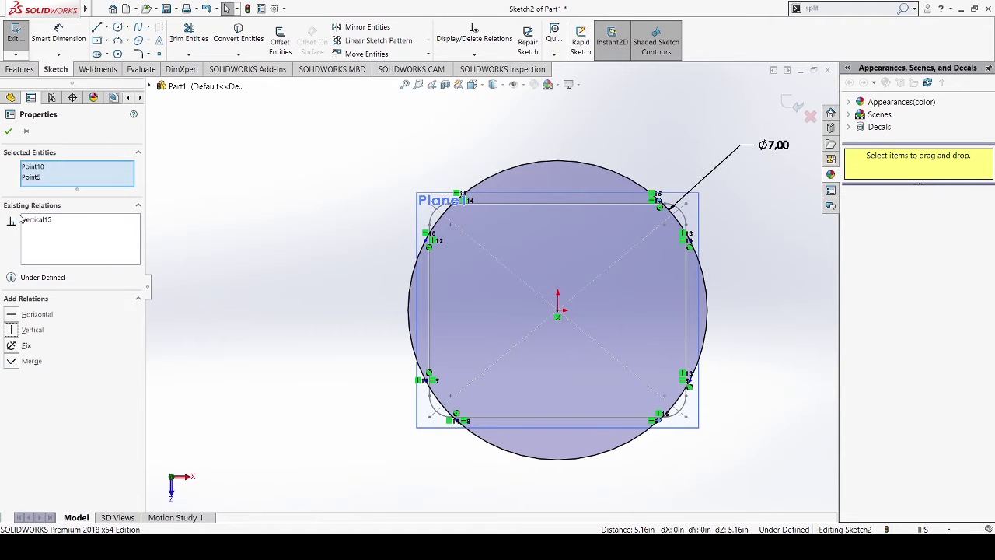
pyautogui.click(8, 131)
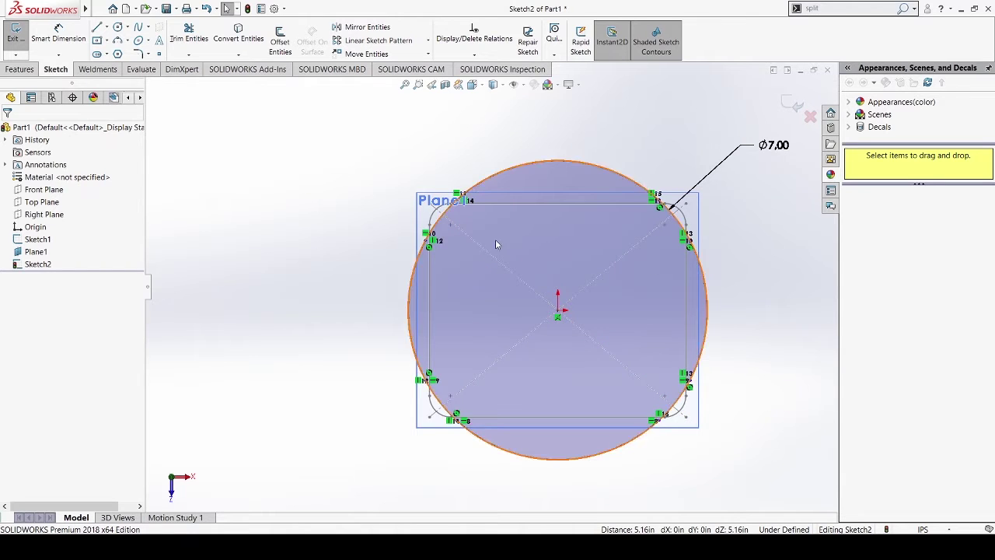
# Dimension the angle about the origin between the lower split points on the circle's left and right sides as 120°
pyautogui.click(58, 35)
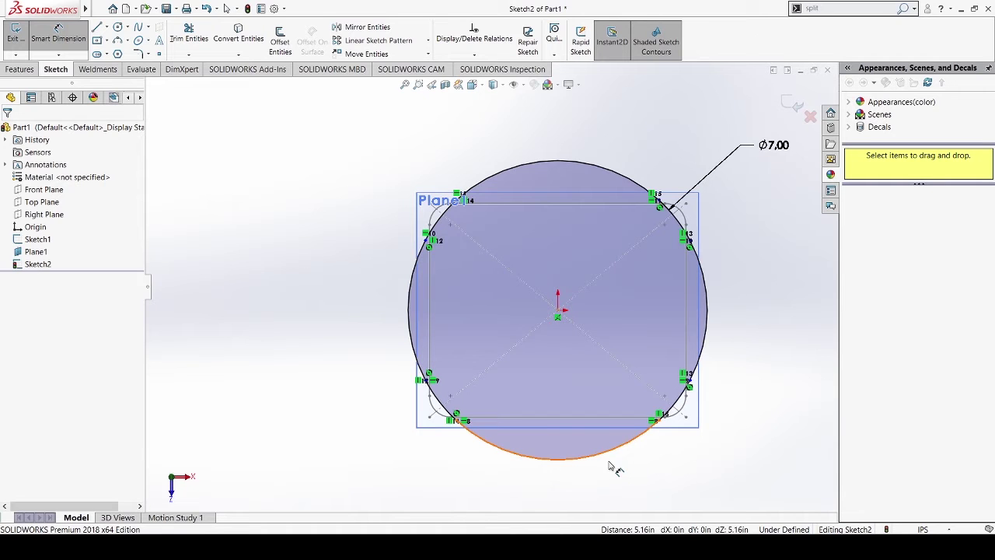
pyautogui.scroll(-2, 560, 315)
pyautogui.click(557, 312)
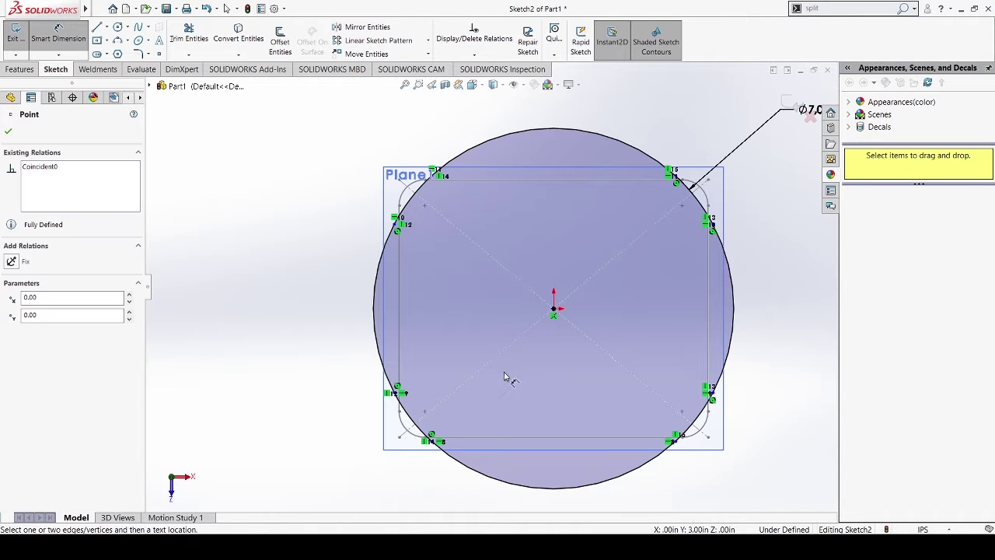
pyautogui.click(396, 393)
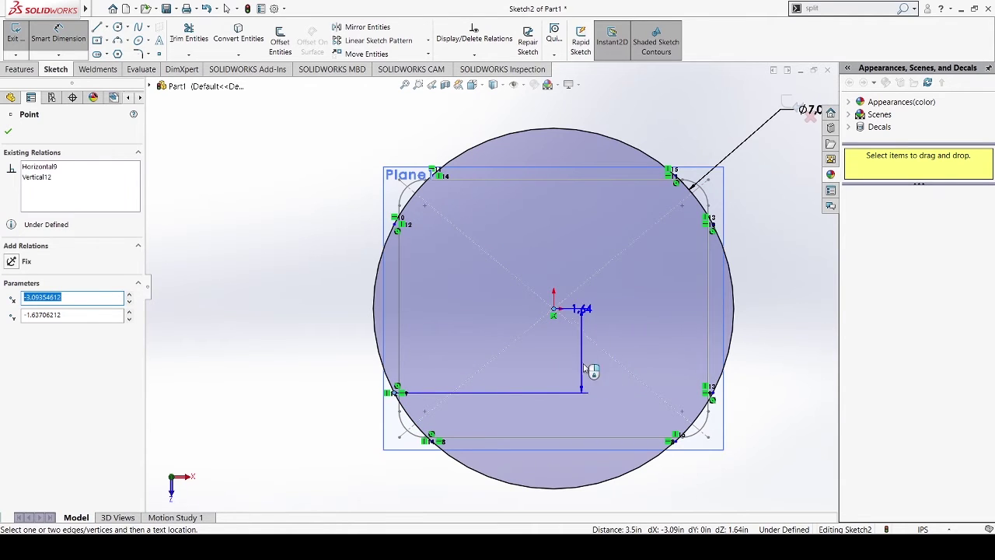
pyautogui.click(710, 393)
pyautogui.scroll(3, 614, 470)
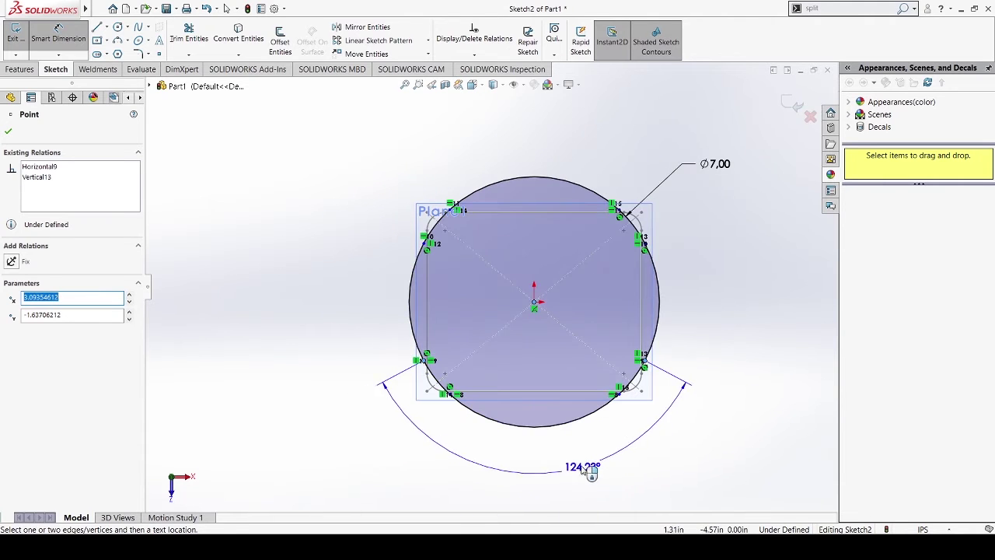
pyautogui.click(535, 488)
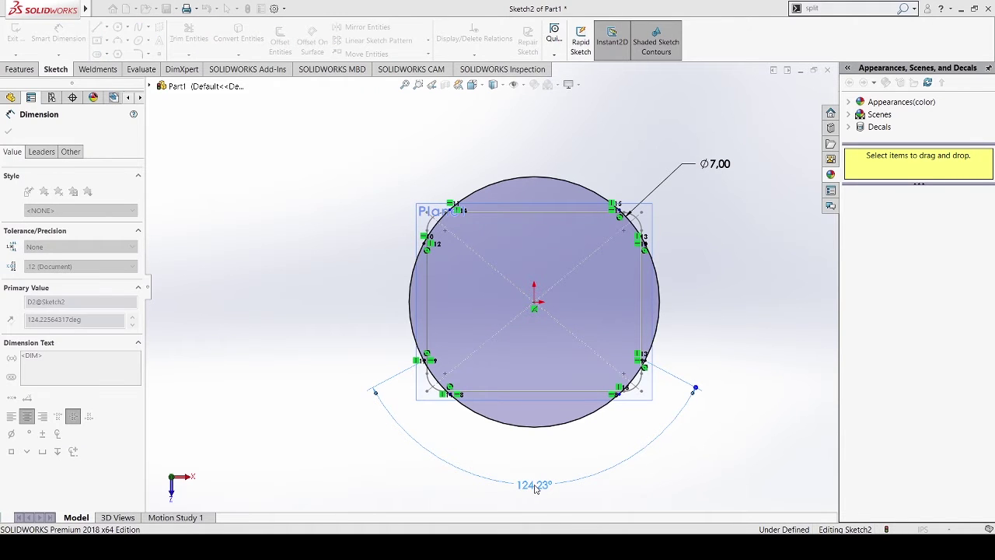
pyautogui.write('120')
pyautogui.press('Return')
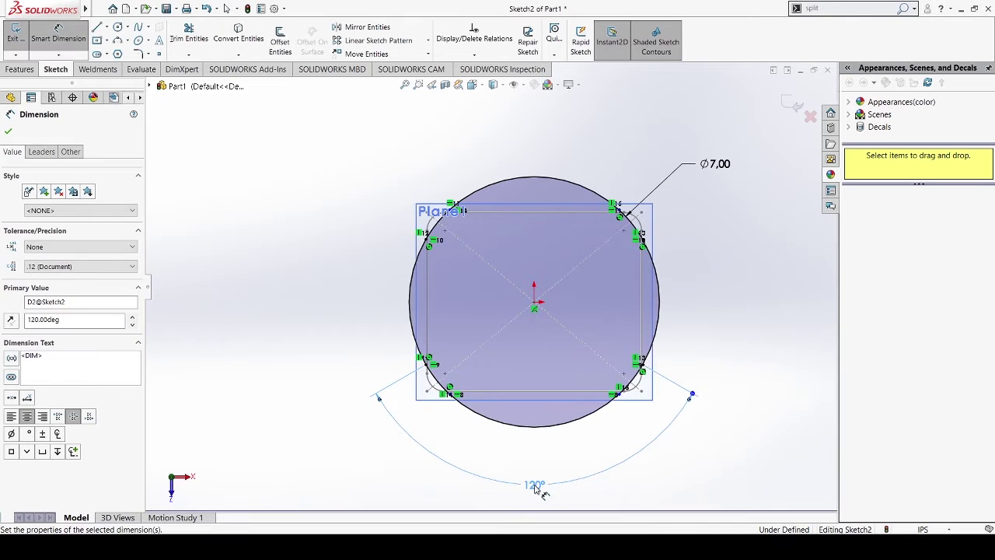
# Dimension the angle about the origin between the two topmost split points as 85° and exit the sketch
pyautogui.scroll(-5, 452, 233)
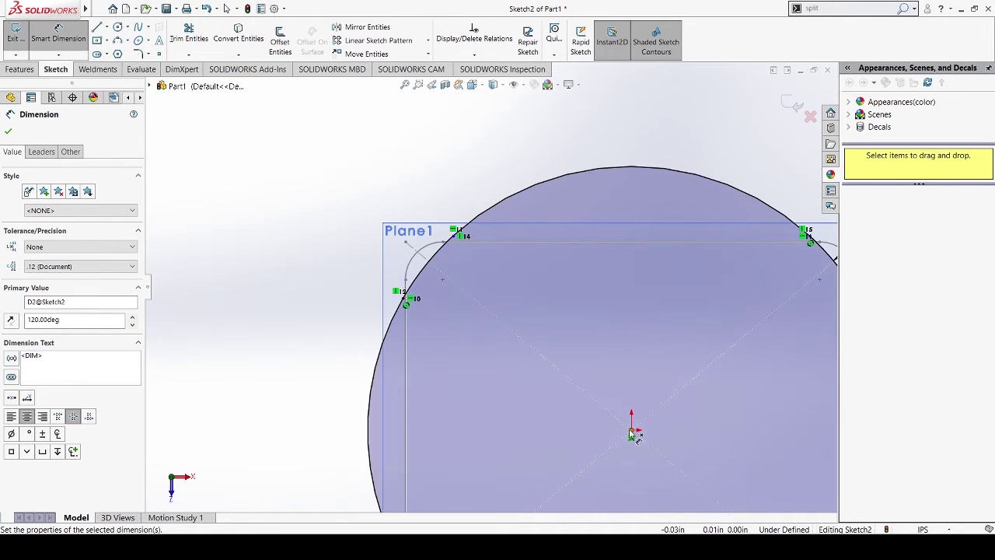
pyautogui.click(631, 433)
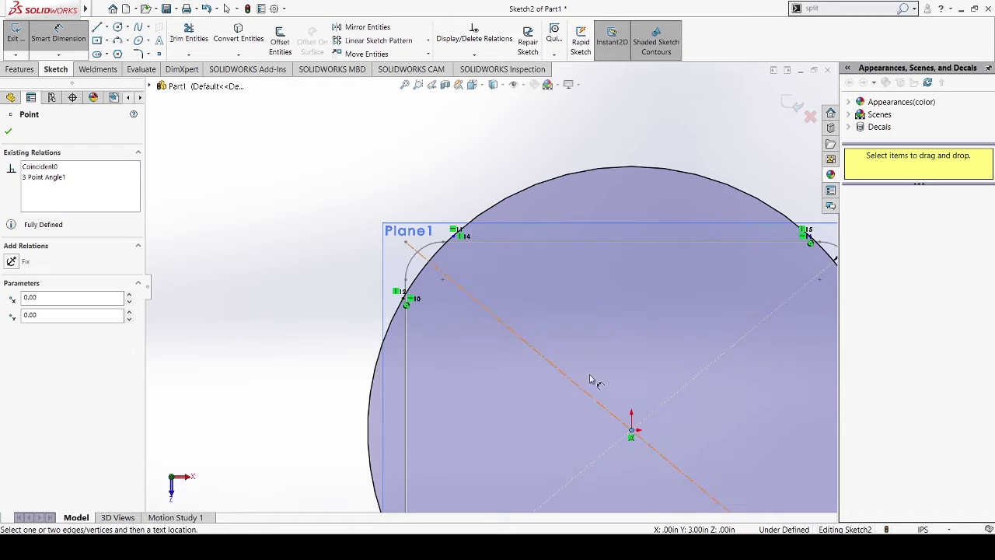
pyautogui.click(457, 236)
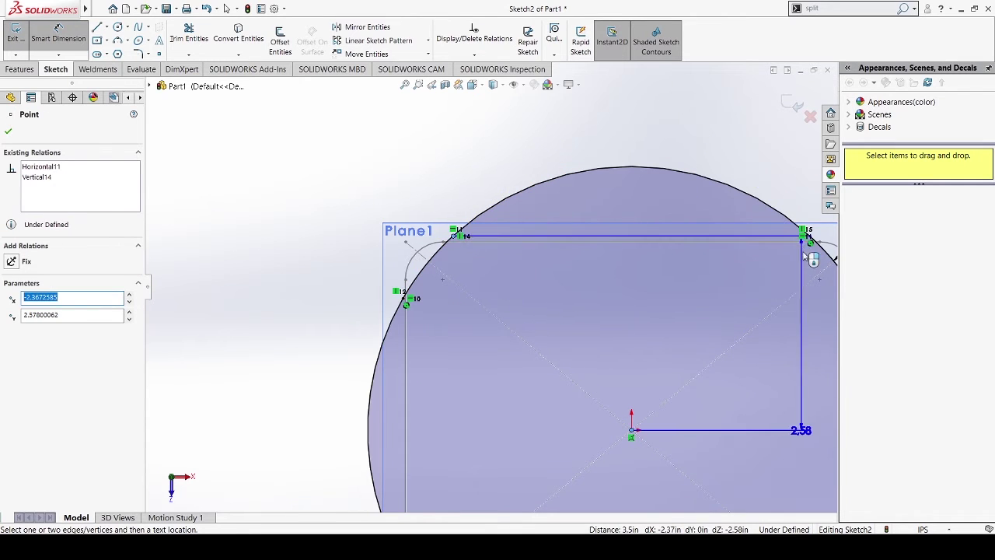
pyautogui.scroll(1, 789, 263)
pyautogui.scroll(1, 723, 249)
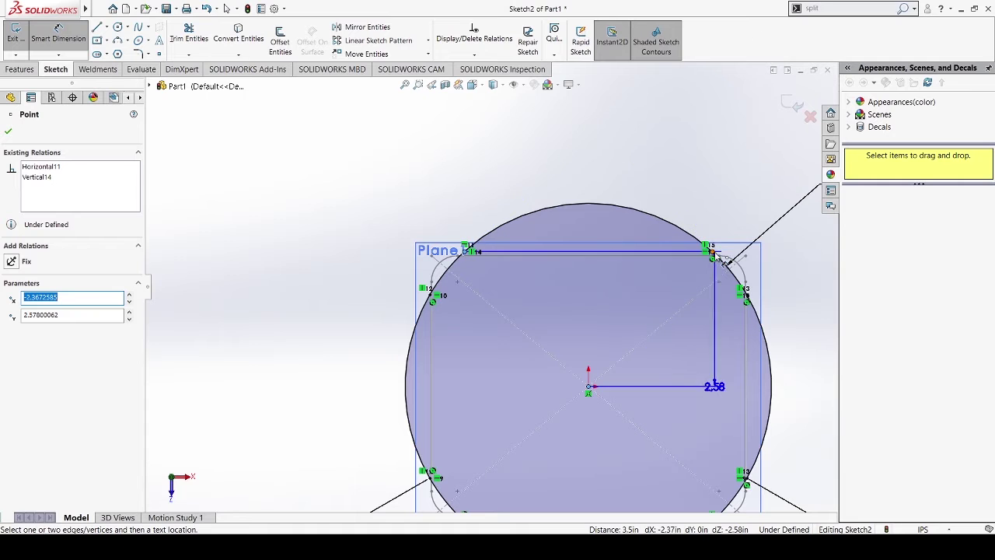
pyautogui.click(712, 252)
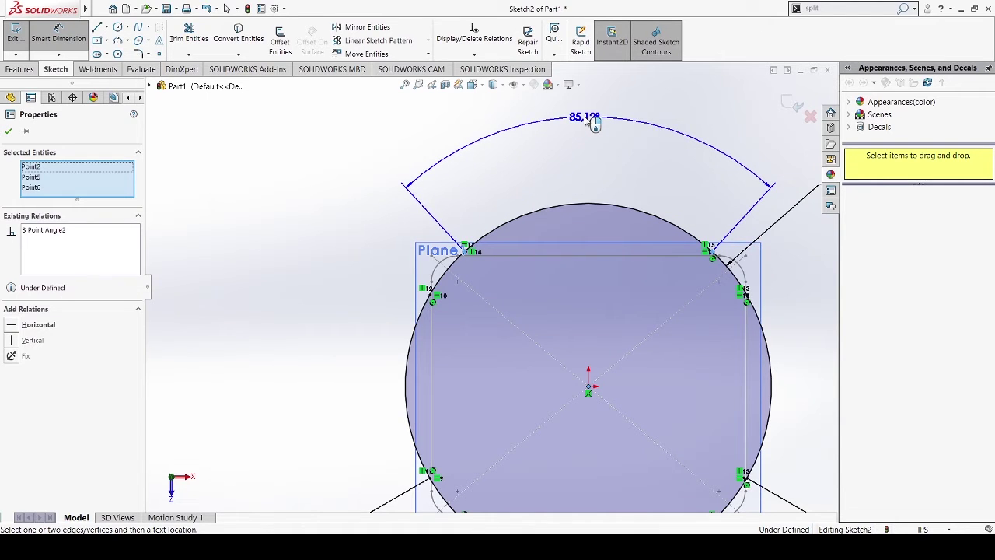
pyautogui.click(586, 119)
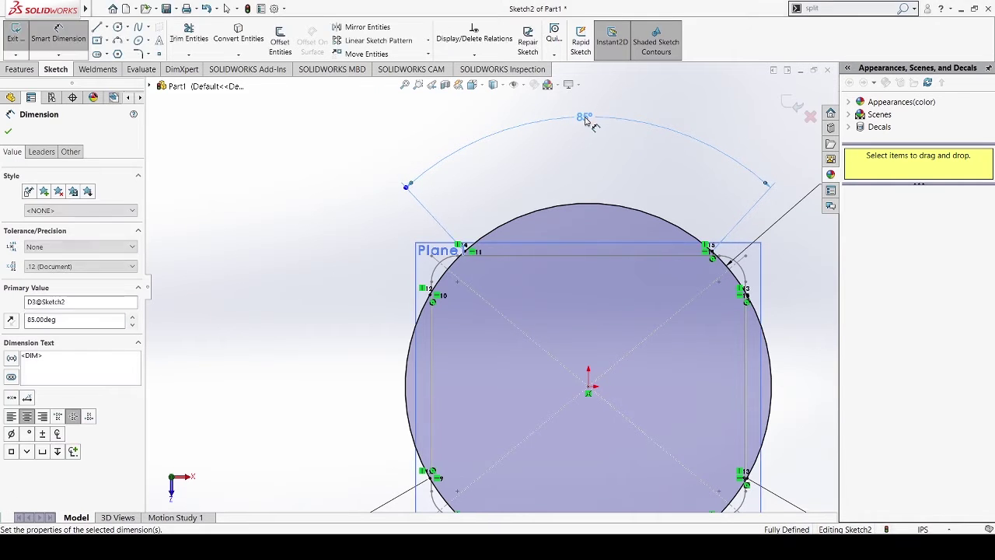
pyautogui.press('Return')
pyautogui.scroll(3, 631, 312)
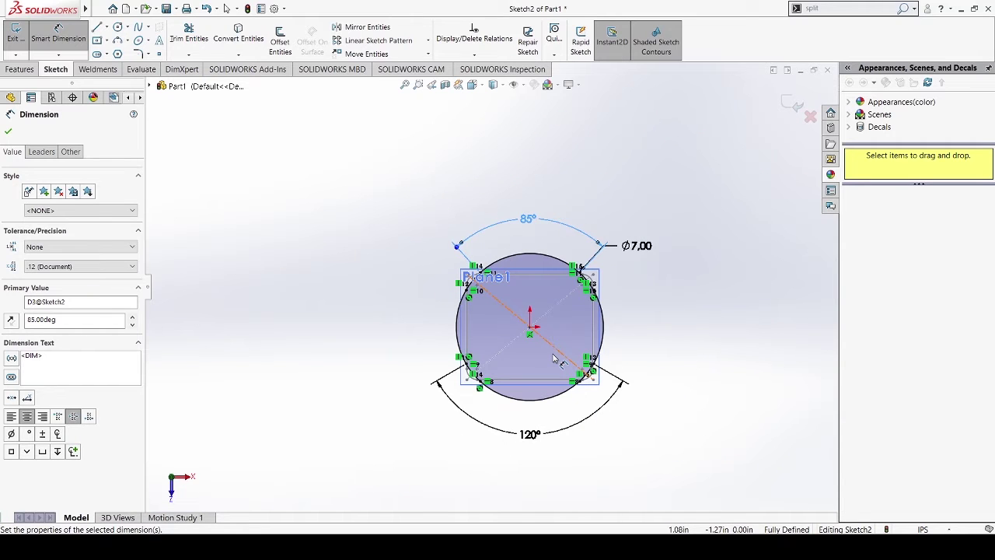
pyautogui.click(9, 131)
pyautogui.moveTo(378, 339)
pyautogui.mouseDown(button='middle')
pyautogui.moveTo(389, 285)
pyautogui.moveTo(440, 236)
pyautogui.moveTo(485, 278)
pyautogui.moveTo(374, 226)
pyautogui.moveTo(391, 284)
pyautogui.moveTo(381, 327)
pyautogui.mouseUp(button='middle')
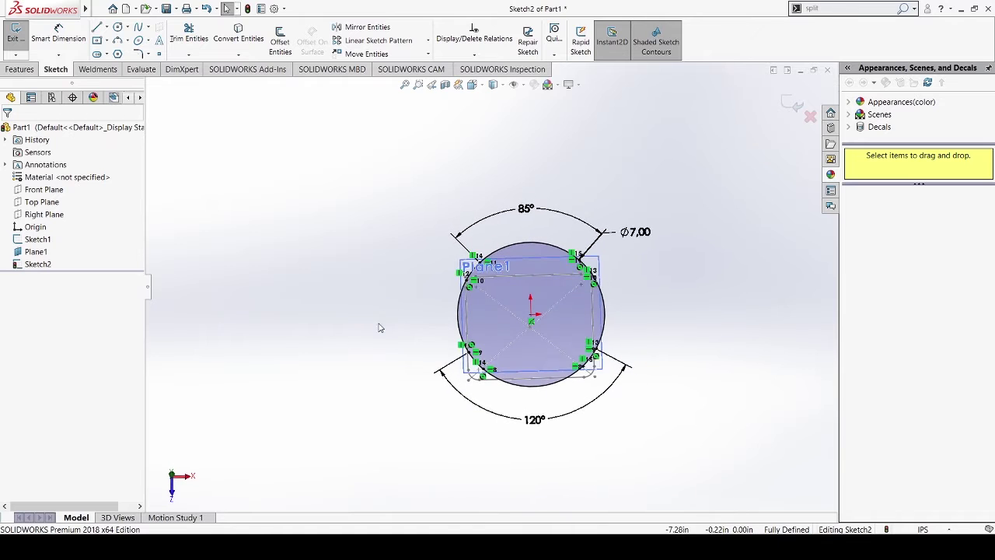
pyautogui.click(17, 39)
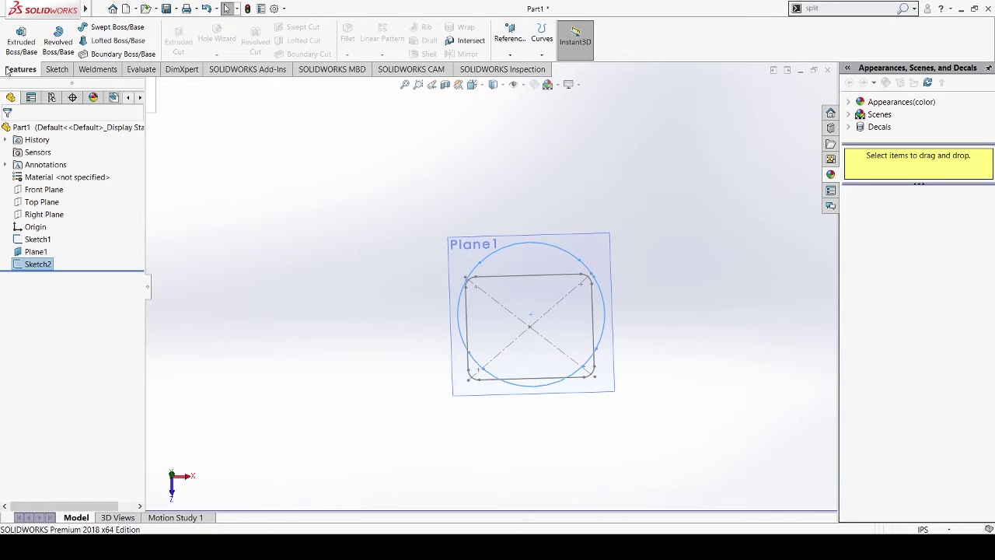
# Create a lofted boss between the split circle Sketch2 and the filleted rectangle Sketch1
pyautogui.click(95, 42)
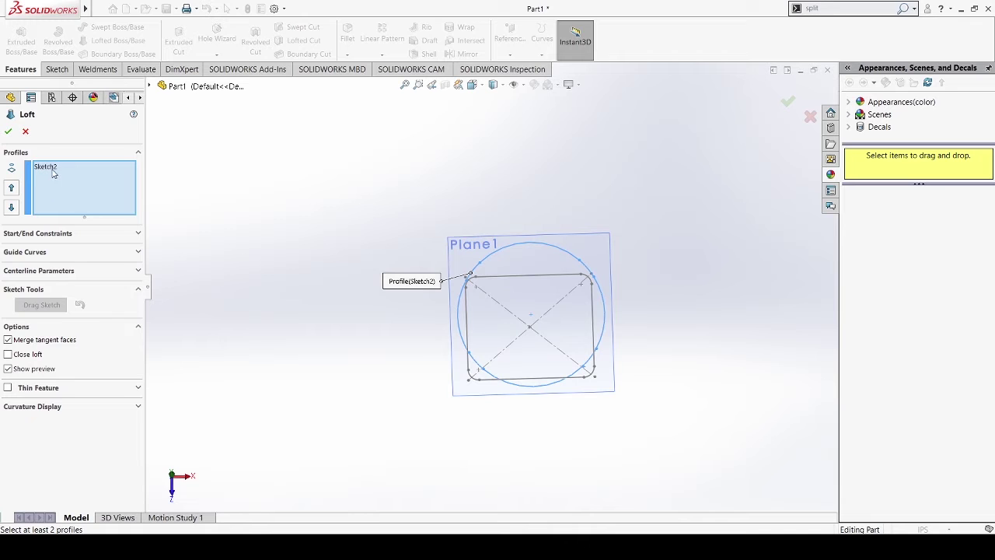
pyautogui.click(150, 88)
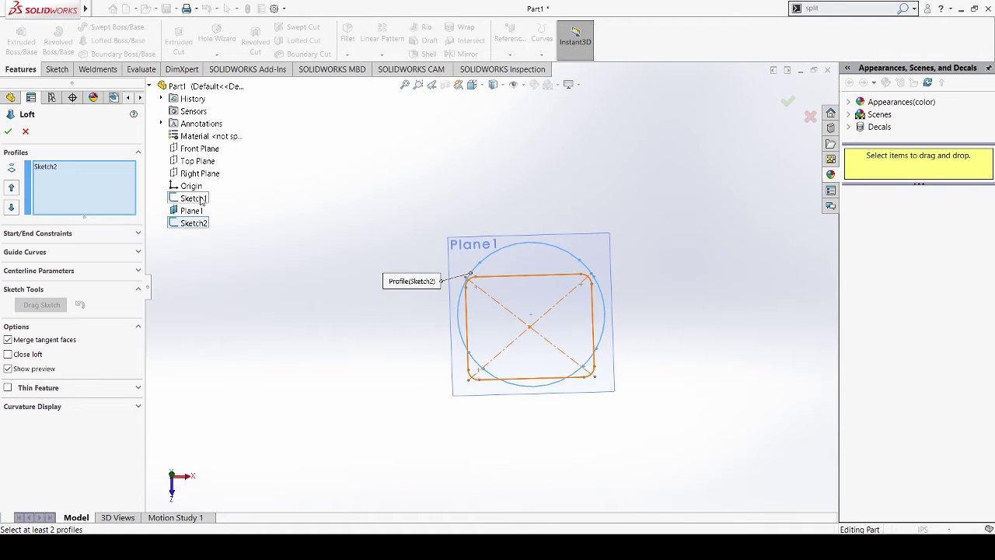
pyautogui.click(193, 199)
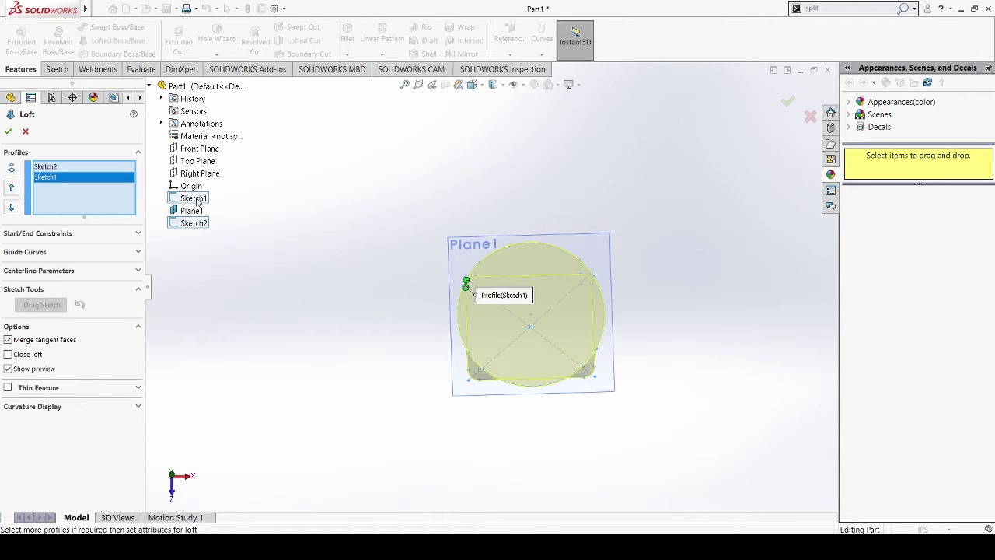
pyautogui.moveTo(475, 429); pyautogui.dragTo(479, 286, button='middle')
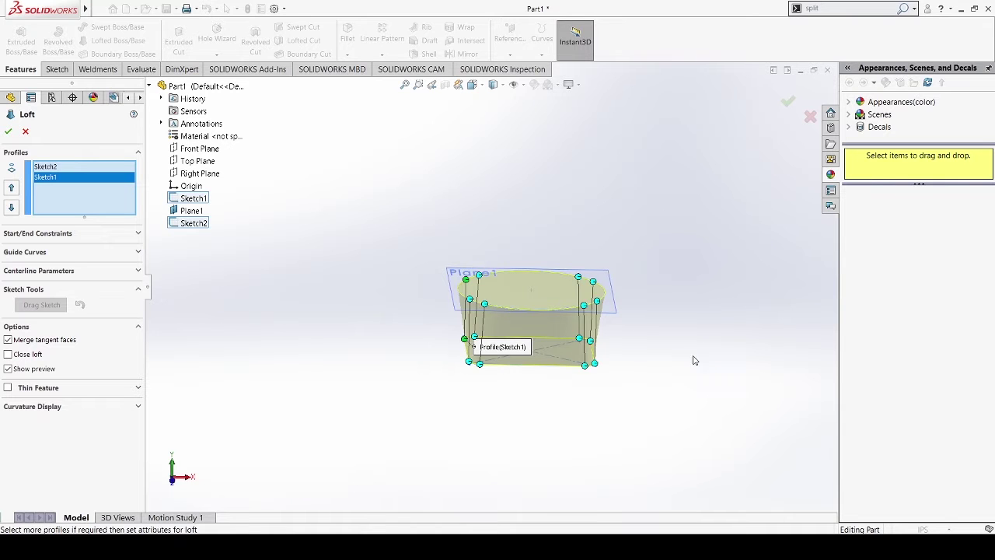
pyautogui.moveTo(695, 358); pyautogui.dragTo(308, 350, button='middle')
pyautogui.scroll(-5, 562, 302)
pyautogui.scroll(4, 329, 282)
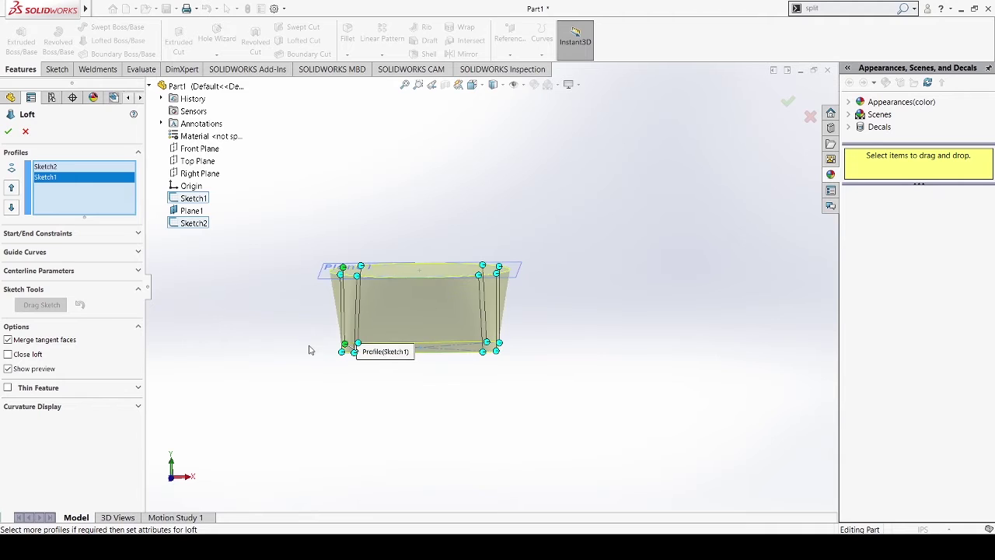
pyautogui.click(8, 132)
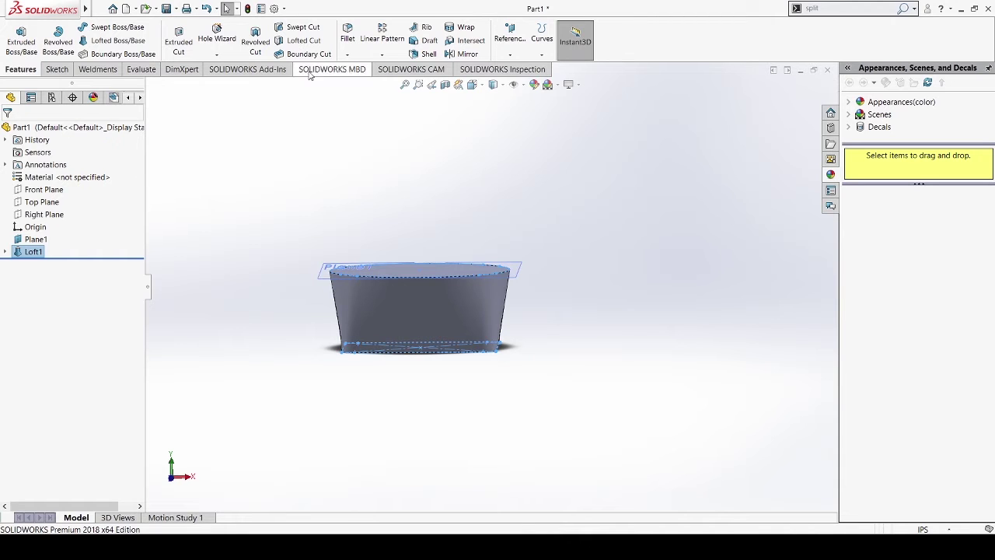
# Sketch a center rectangle about 4.27 in wide and 2.16 in high on the Front Plane, centered above the origin
pyautogui.click(39, 190)
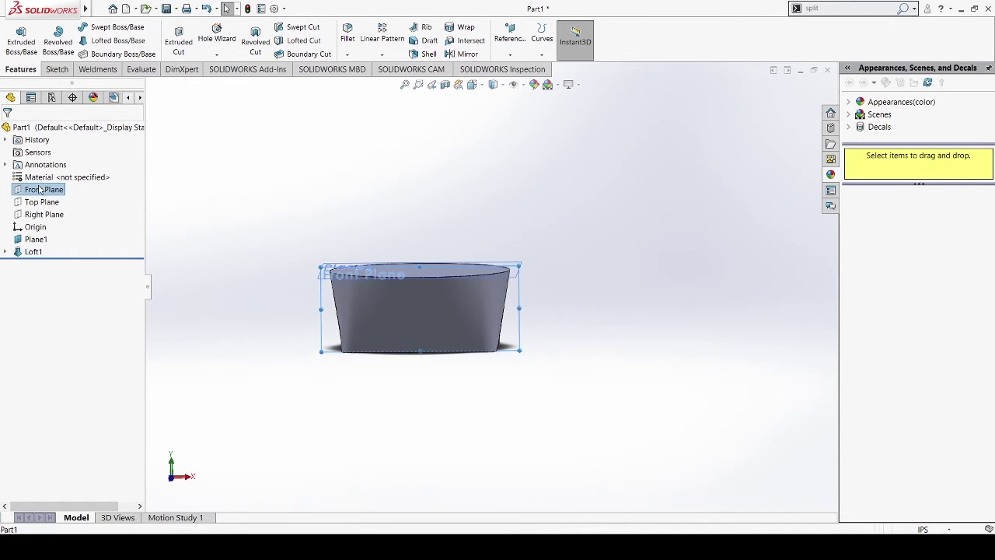
pyautogui.click(98, 176)
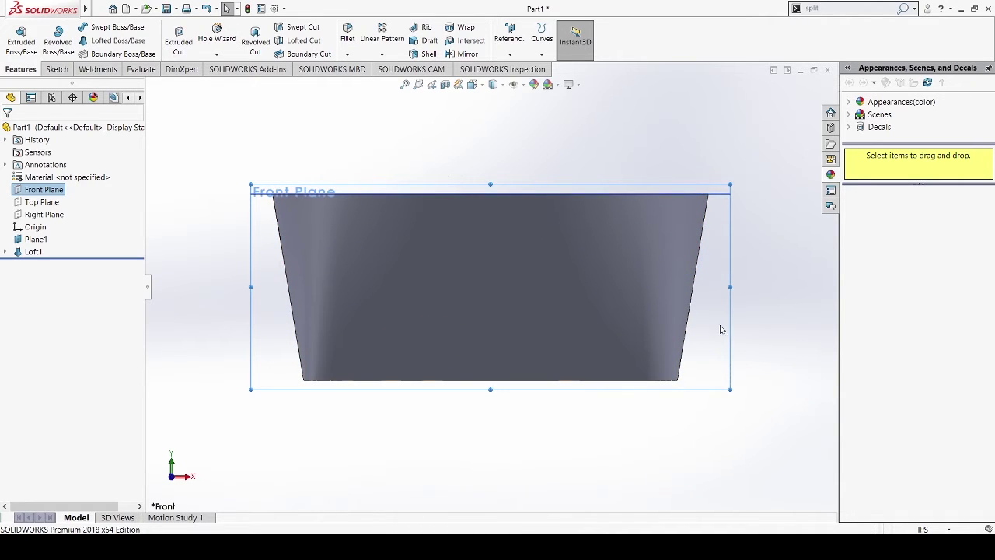
pyautogui.click(55, 70)
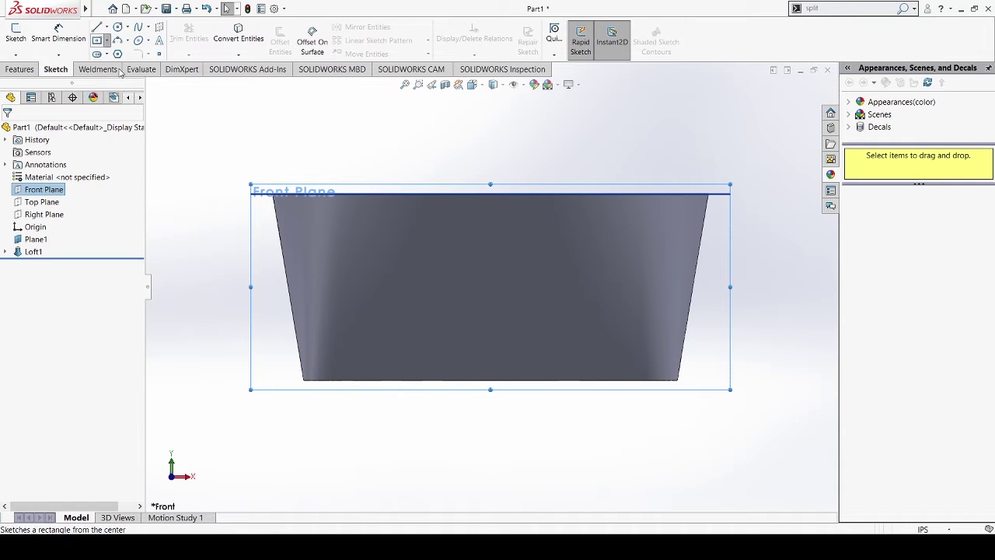
pyautogui.click(98, 40)
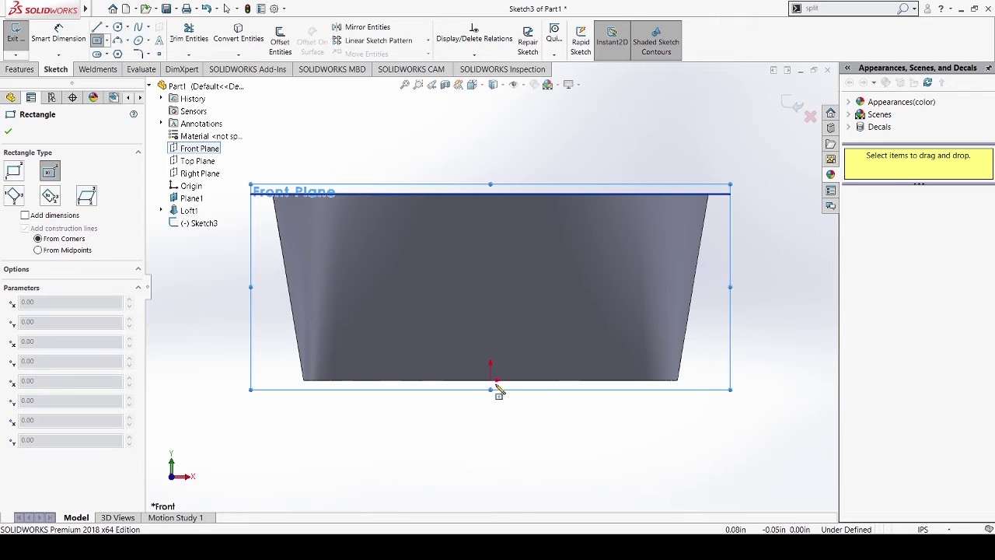
pyautogui.click(491, 262)
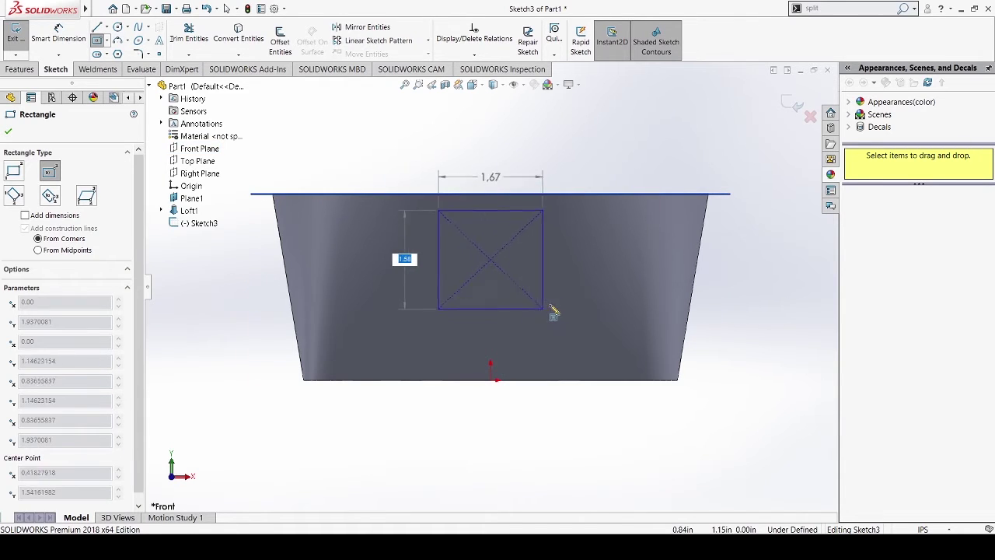
pyautogui.click(624, 326)
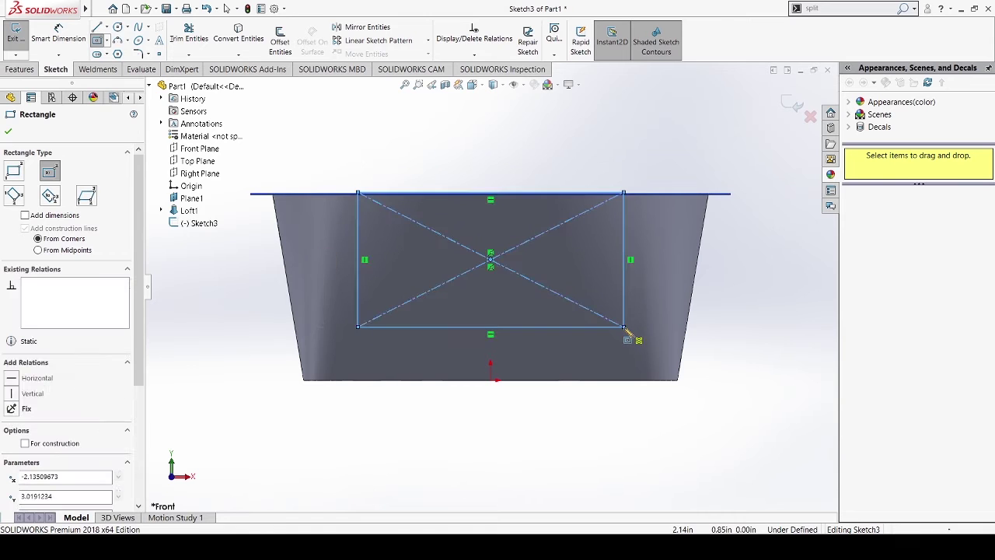
pyautogui.press('Escape')
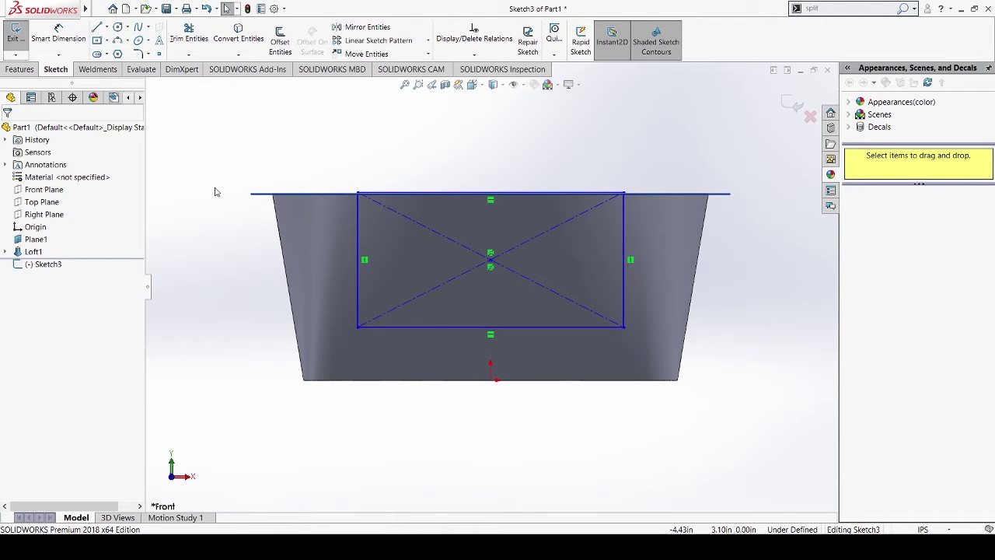
# Dimension the rectangle's top edge as 3.50 in
pyautogui.click(62, 35)
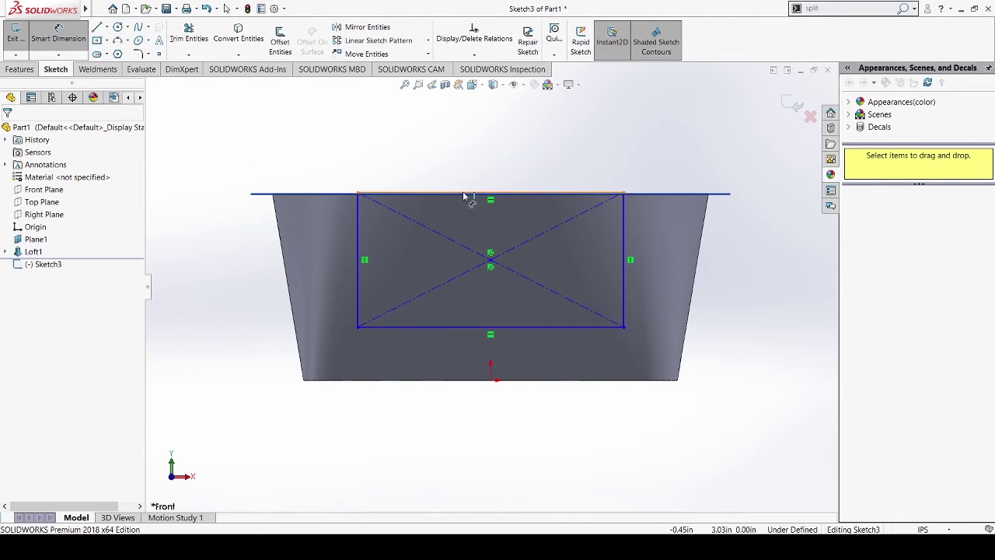
pyautogui.scroll(-3, 466, 195)
pyautogui.click(523, 210)
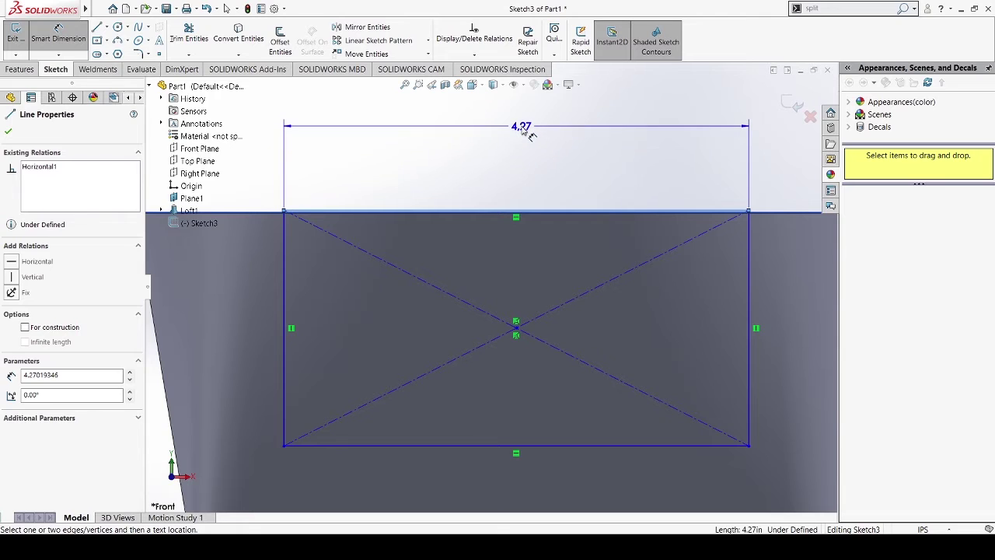
pyautogui.click(525, 130)
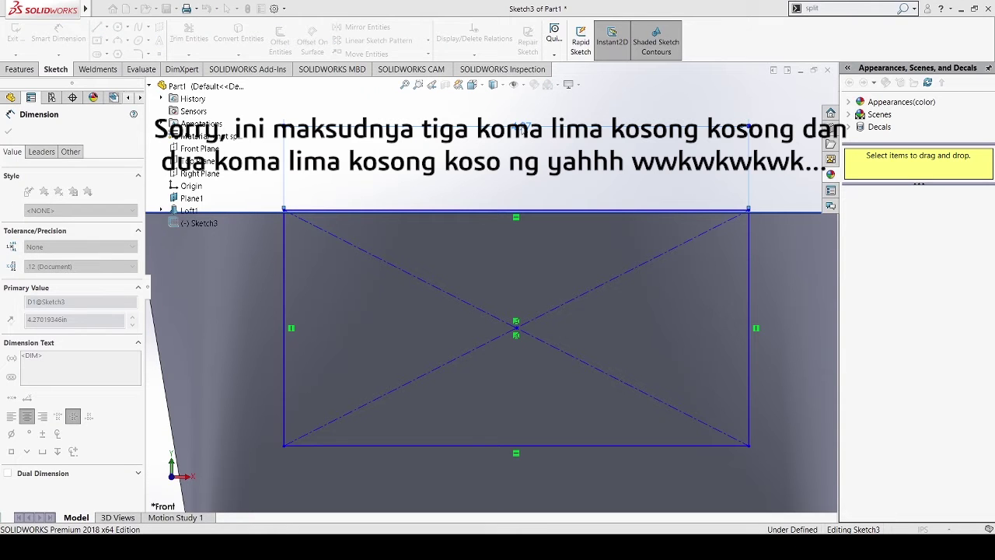
pyautogui.press('Return')
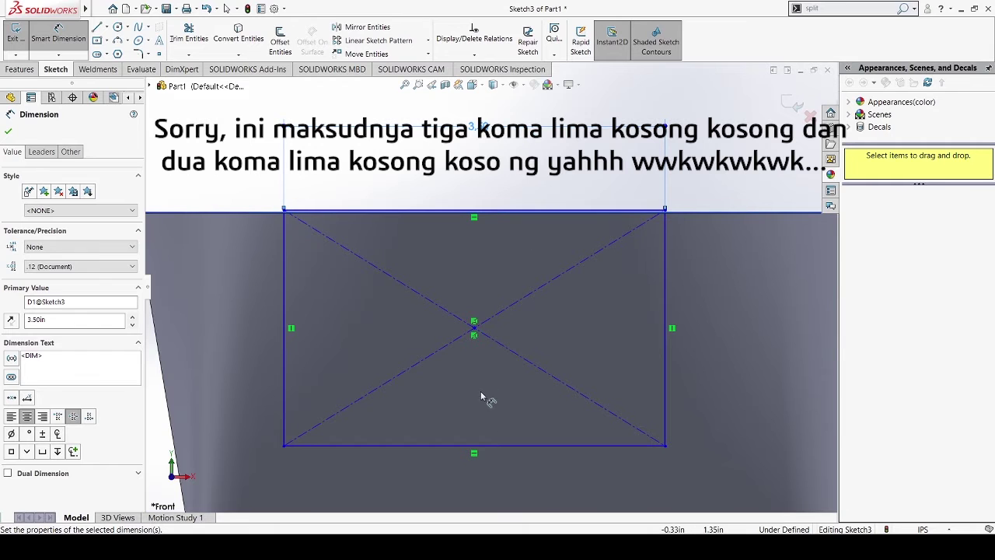
# Dimension the rectangle's left edge as 2.50 in
pyautogui.scroll(2, 469, 438)
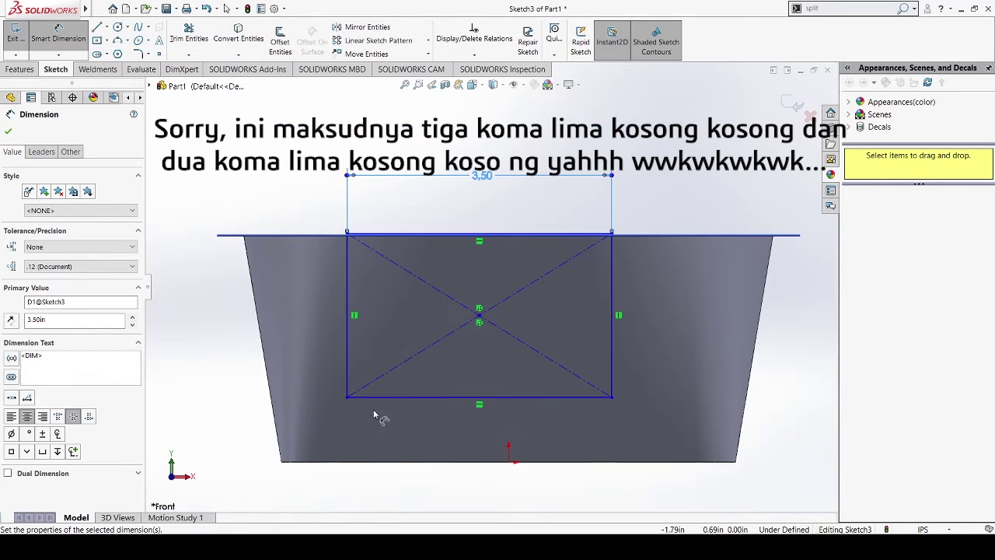
pyautogui.click(346, 350)
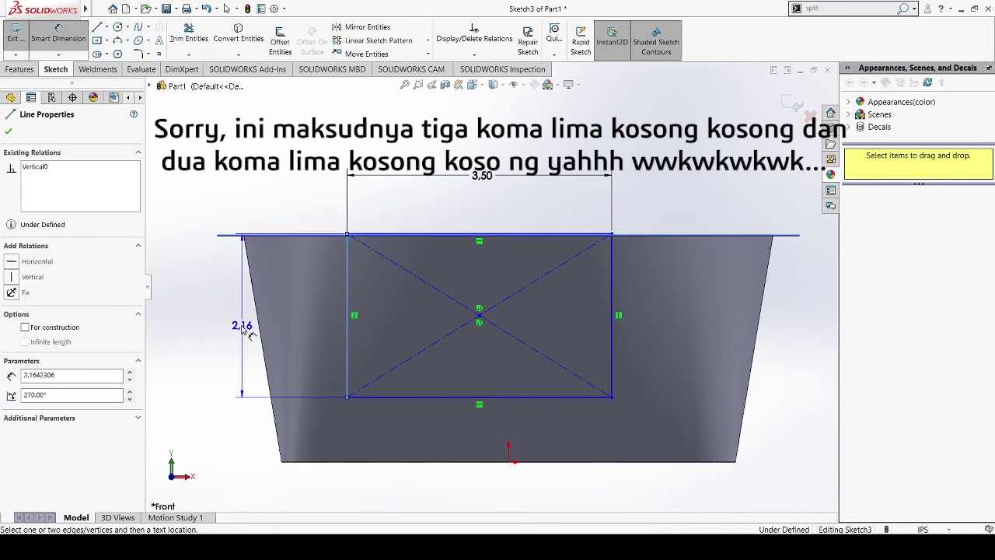
pyautogui.click(181, 310)
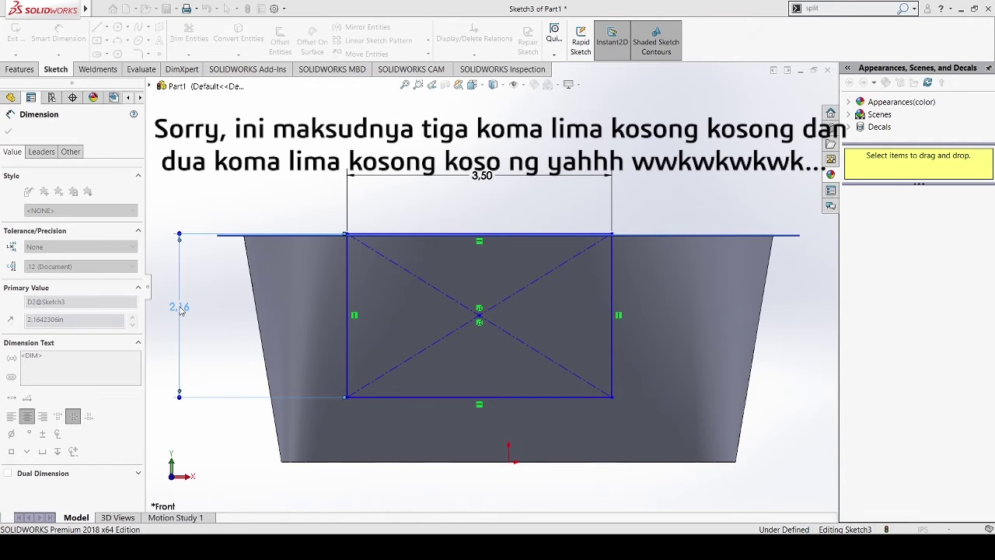
pyautogui.write('2.5')
pyautogui.press('Return')
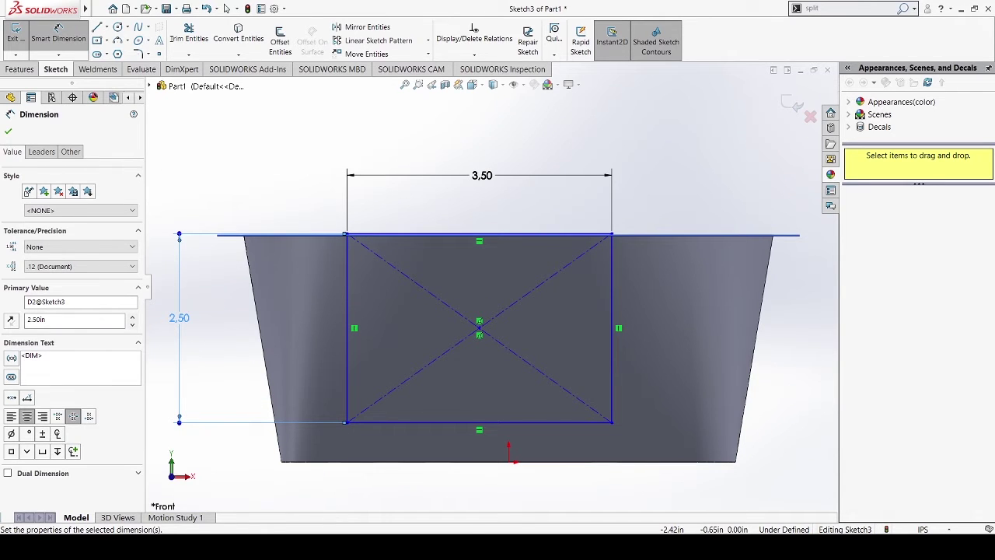
# Dimension the vertical distance between the origin and the rectangle's bottom edge as 0.25 in
pyautogui.click(510, 462)
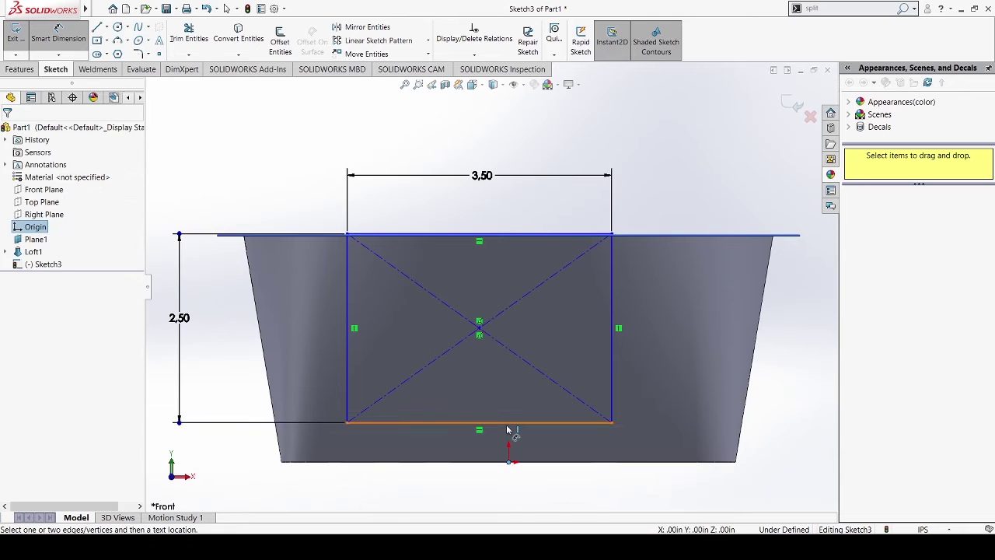
pyautogui.click(507, 425)
pyautogui.press('f')
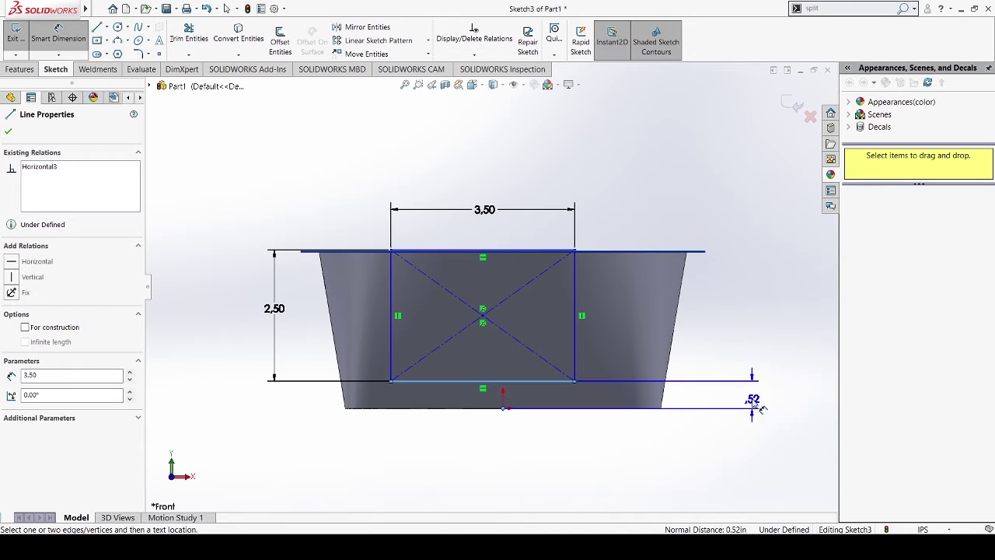
pyautogui.click(757, 439)
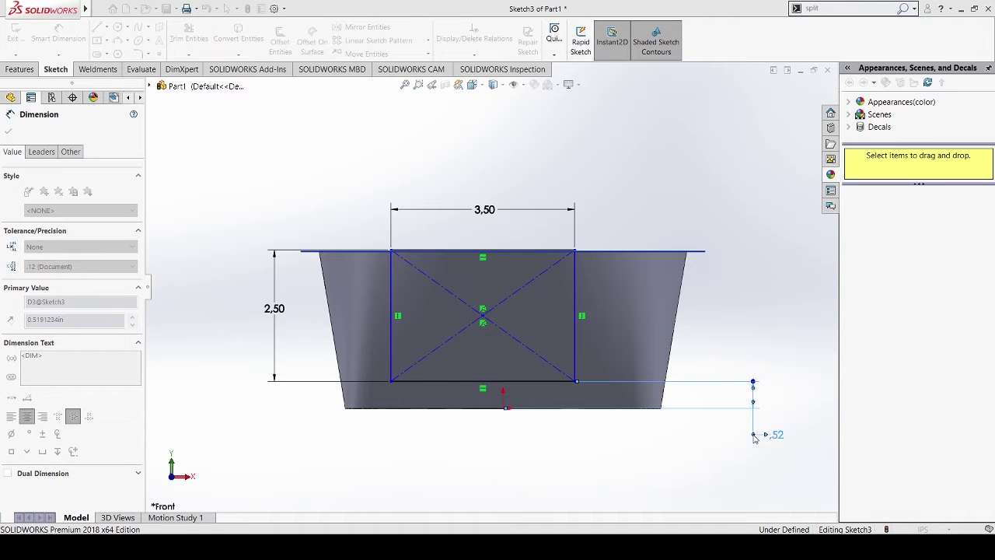
pyautogui.press('Return')
pyautogui.scroll(2, 514, 453)
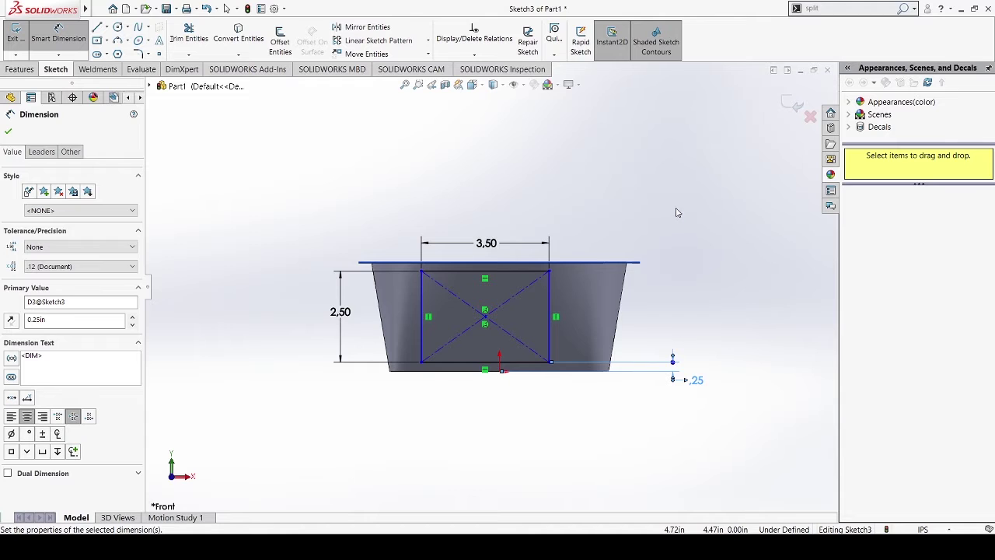
pyautogui.press('Escape')
# Add a Vertical relation between the rectangle's center point and the origin
pyautogui.scroll(-3, 529, 363)
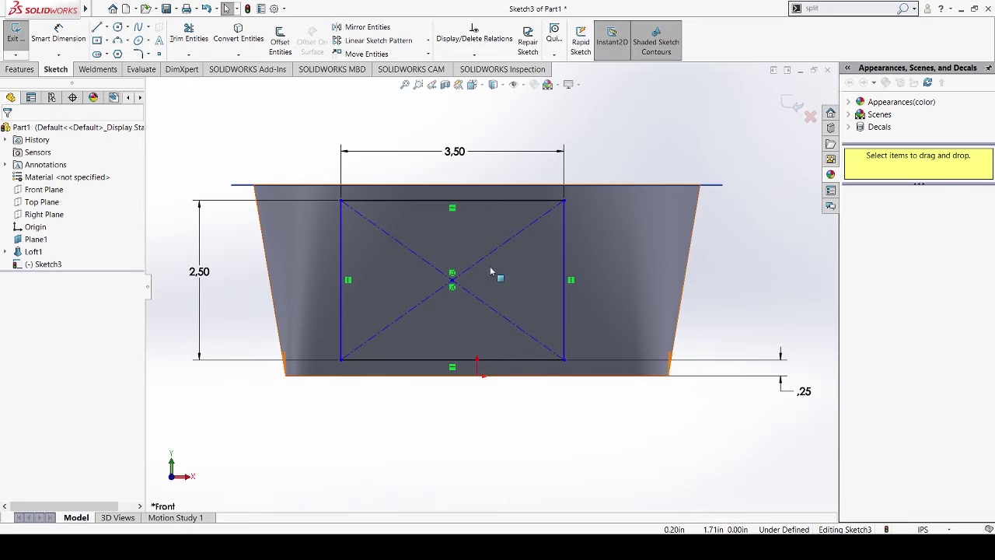
pyautogui.click(453, 278)
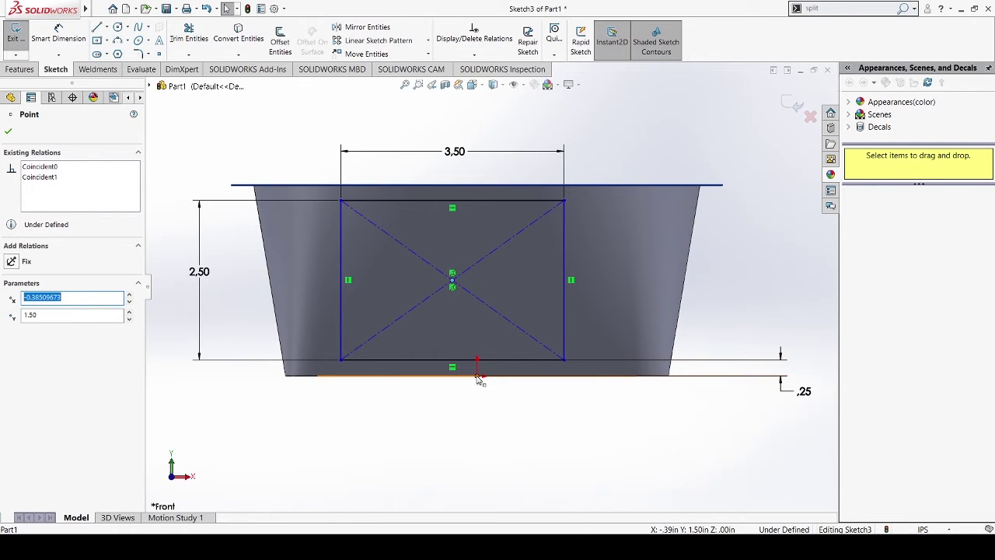
pyautogui.keyDown('ctrl'); pyautogui.click(479, 378); pyautogui.keyUp('ctrl')
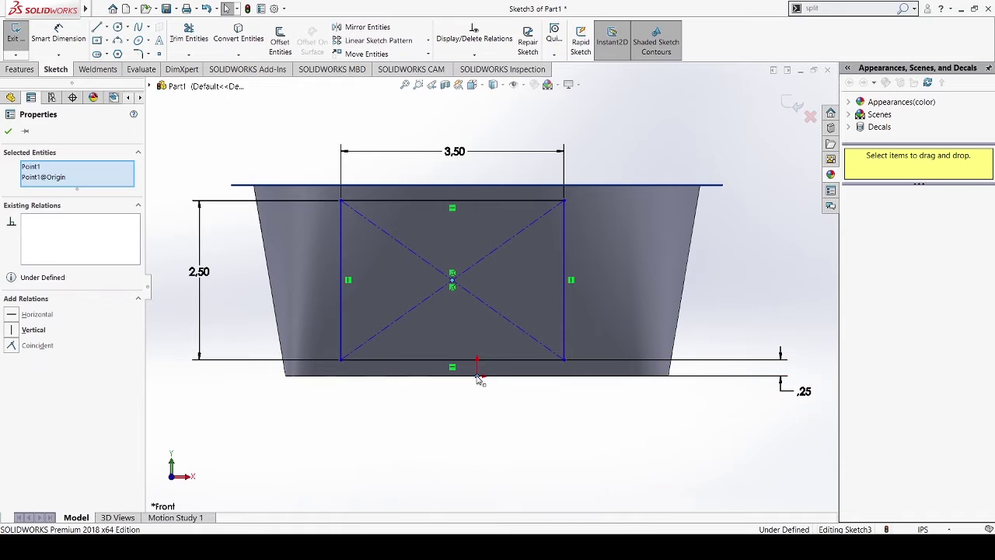
pyautogui.click(12, 330)
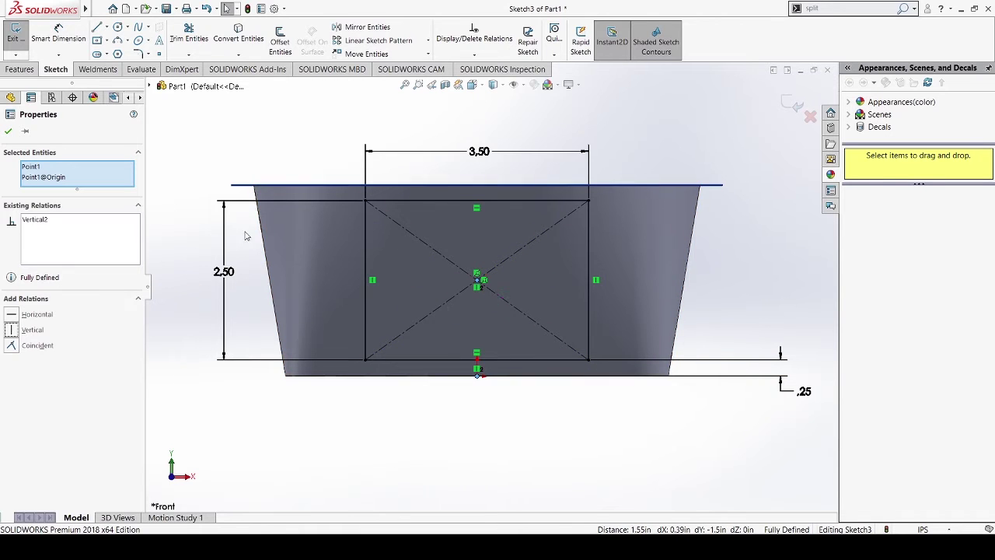
pyautogui.click(8, 132)
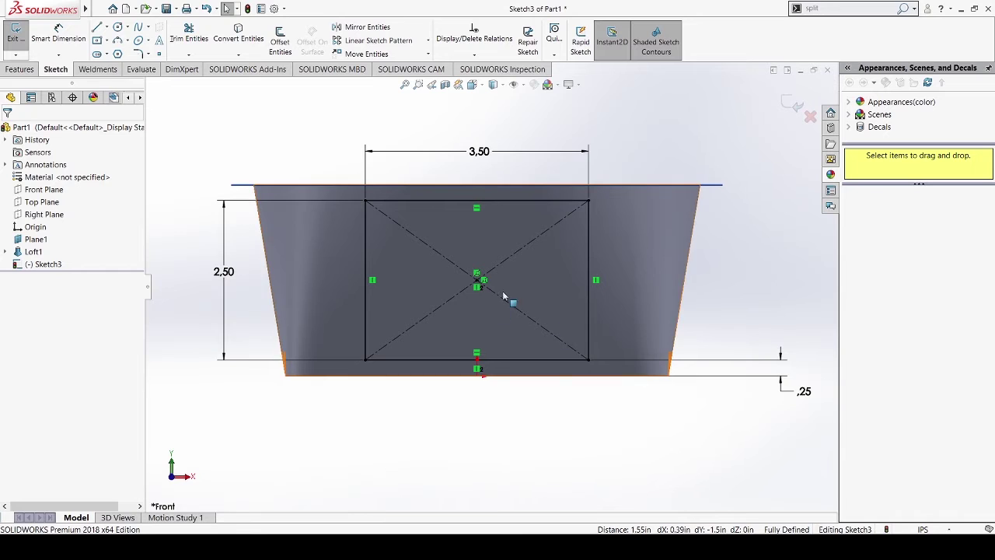
pyautogui.click(77, 44)
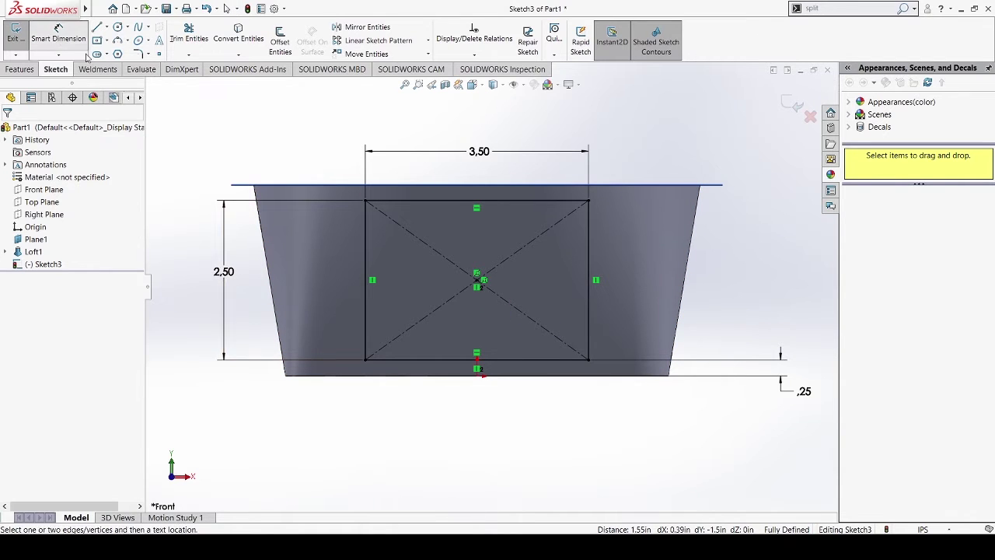
pyautogui.click(478, 377)
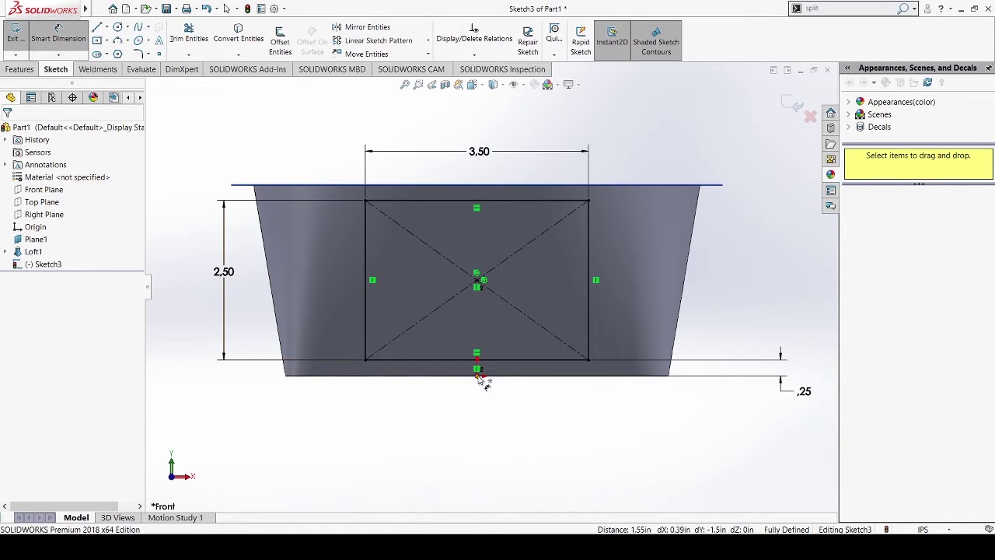
pyautogui.click(590, 361)
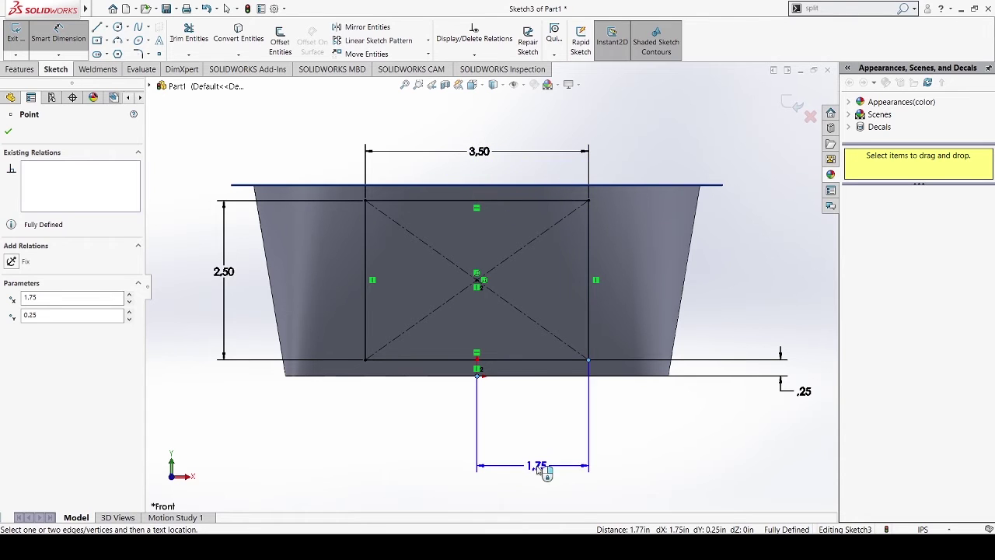
pyautogui.click(537, 467)
pyautogui.click(589, 218)
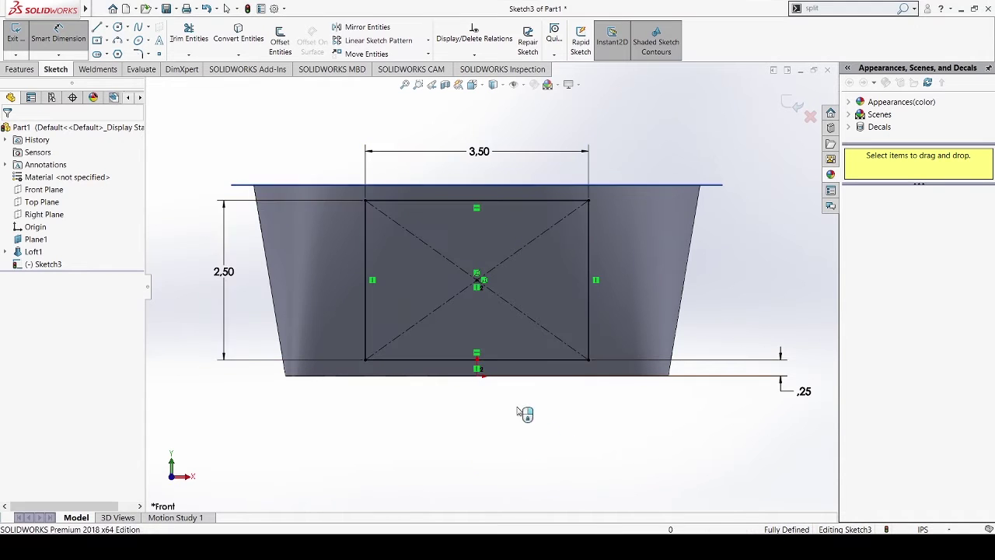
pyautogui.rightClick(538, 431)
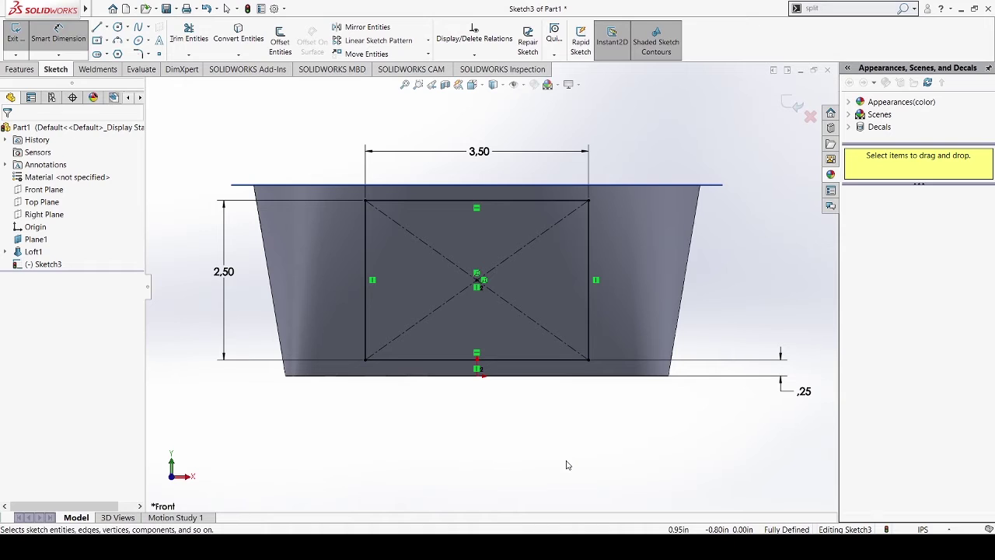
pyautogui.press('Escape')
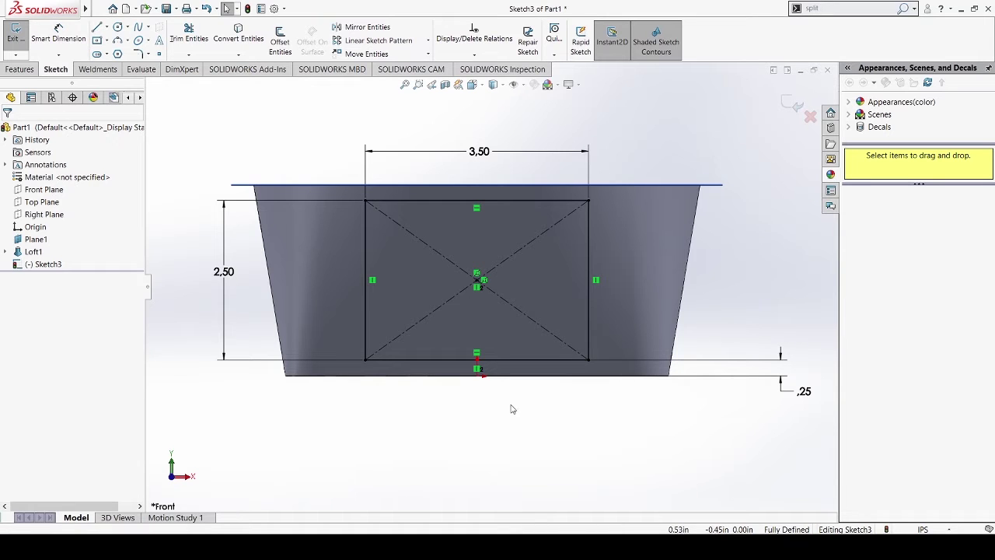
# Round all four corners of the rectangle with 0.50 in sketch fillets
pyautogui.click(138, 54)
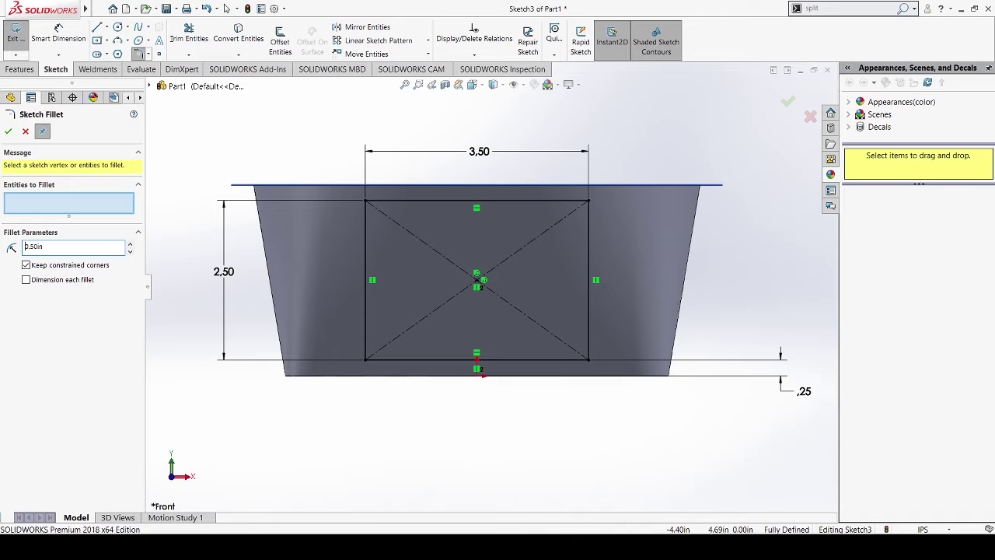
pyautogui.click(365, 201)
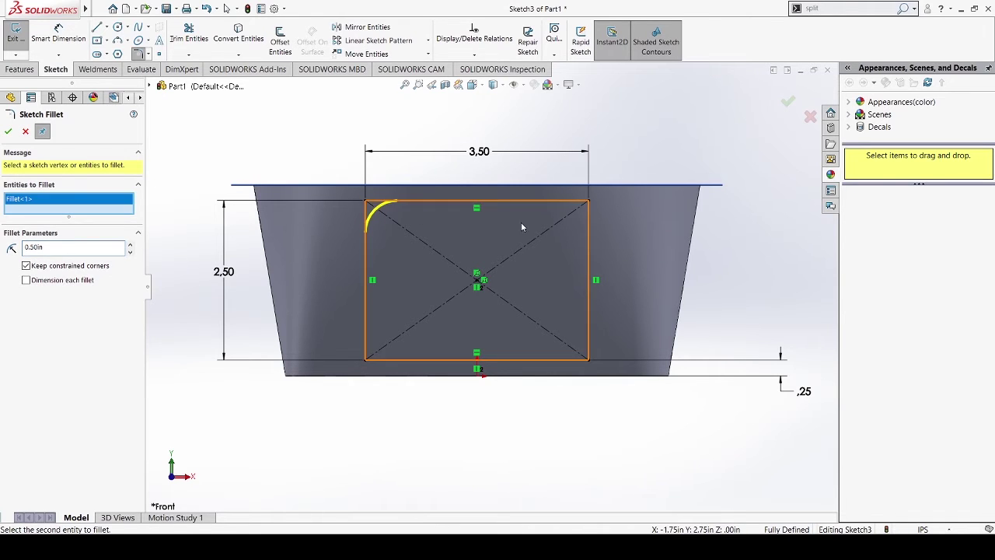
pyautogui.click(588, 201)
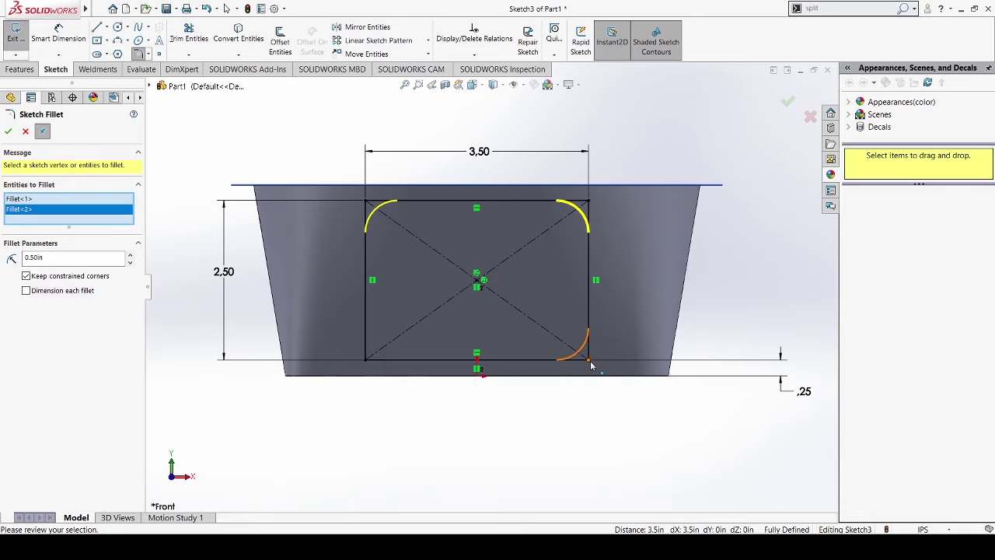
pyautogui.click(590, 358)
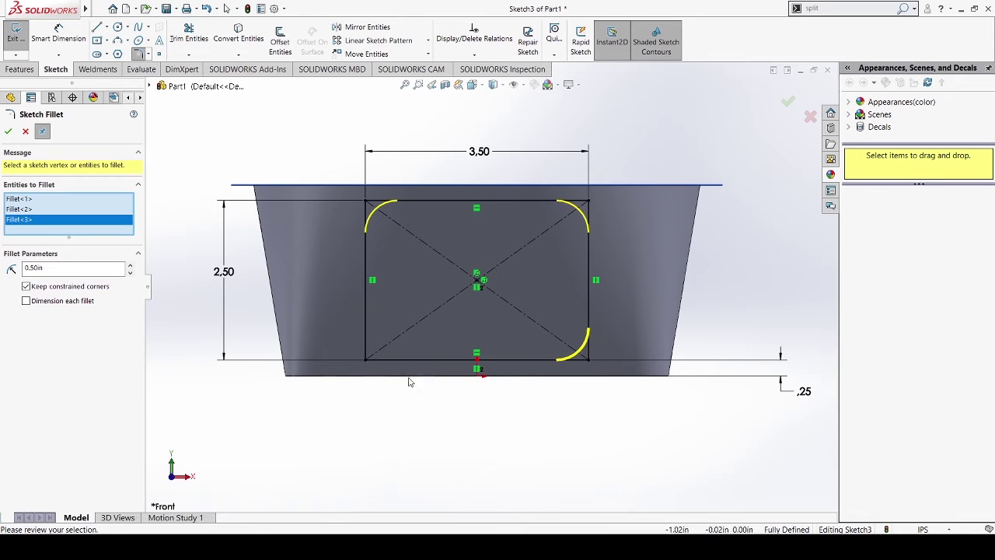
pyautogui.click(8, 131)
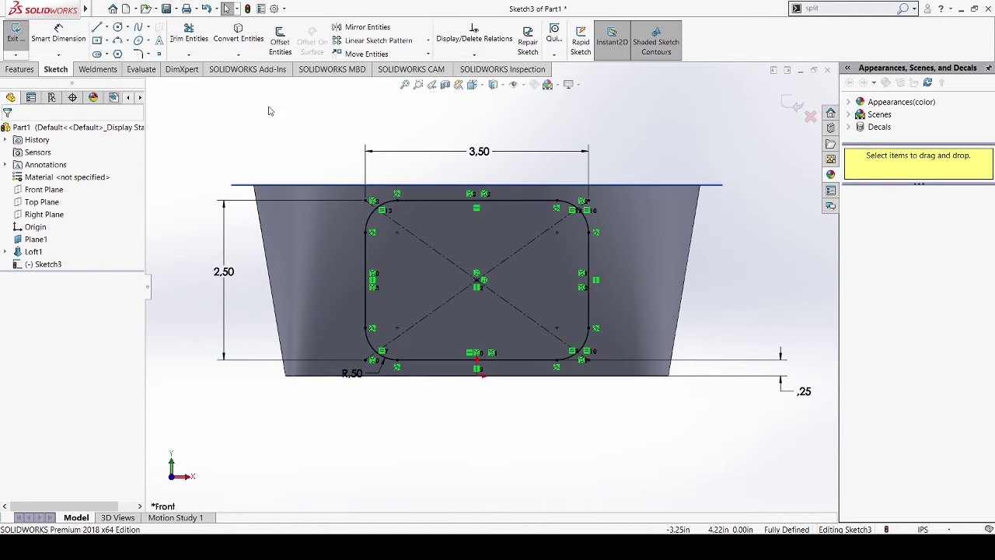
# Exit the sketch of the filleted 3.50 × 2.50 in rectangle
pyautogui.click(22, 69)
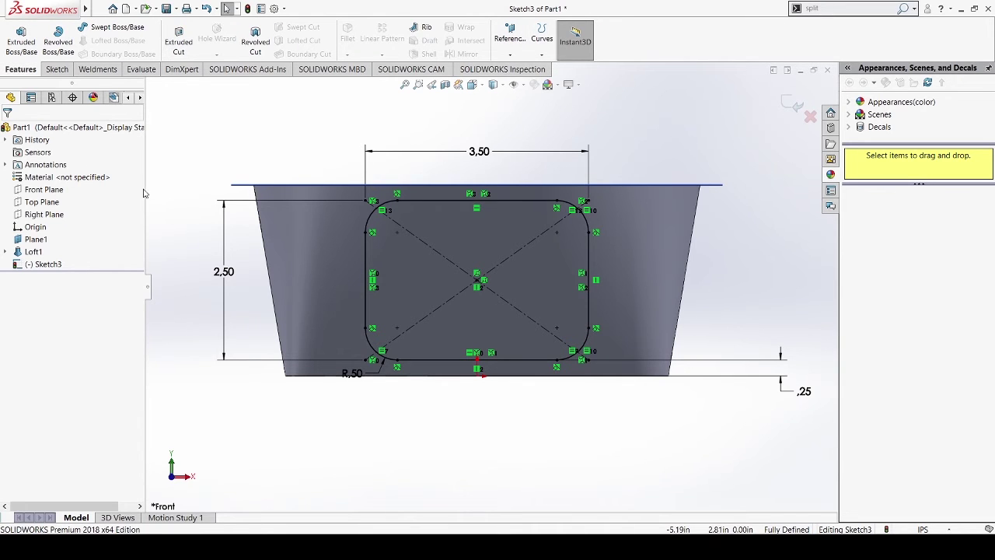
pyautogui.click(58, 70)
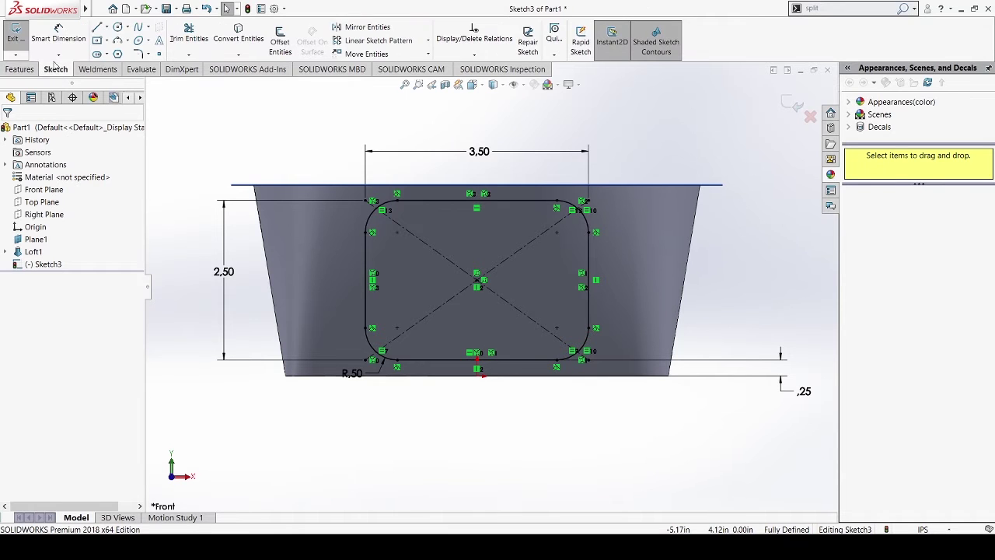
pyautogui.click(16, 35)
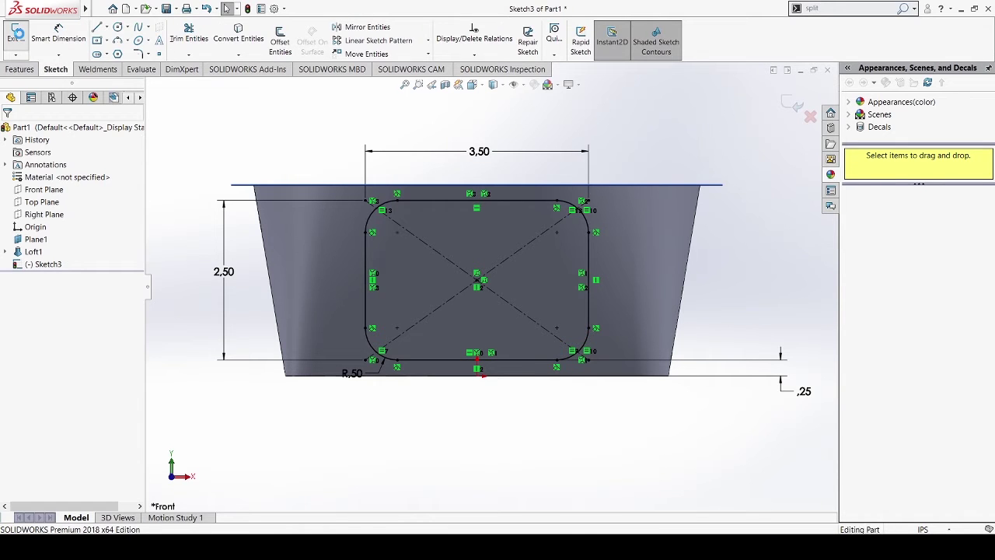
# Create a reference plane offset 5.50 in from the Front Plane
pyautogui.click(27, 74)
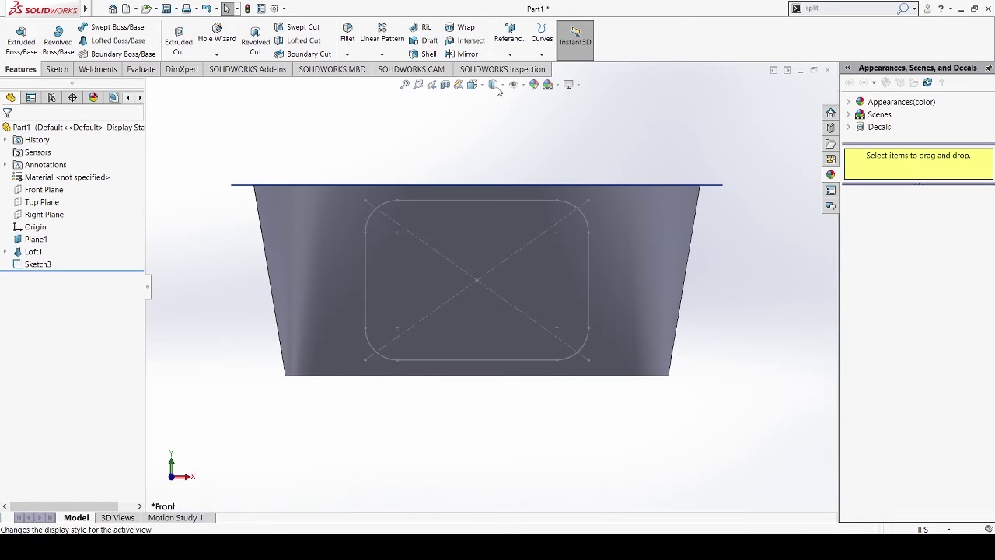
pyautogui.click(511, 43)
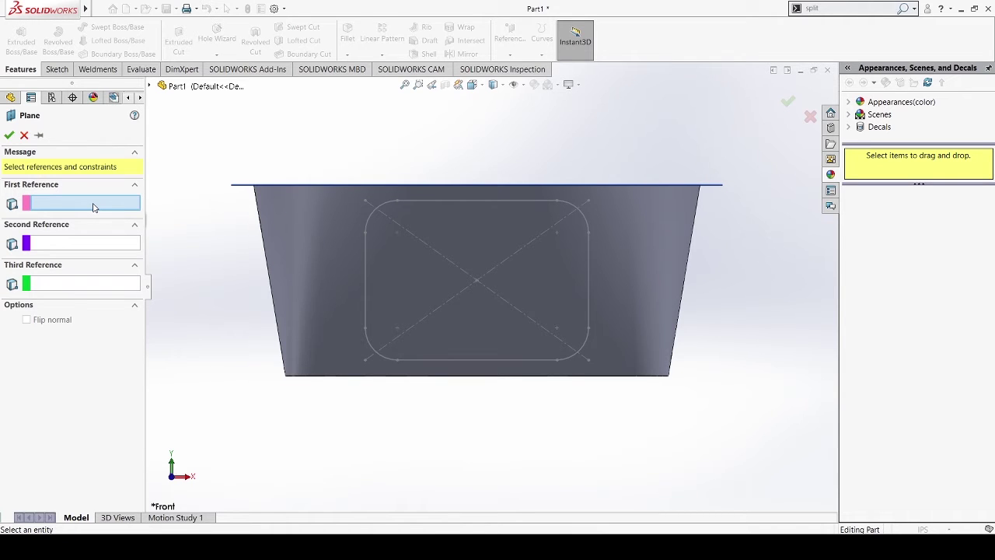
pyautogui.click(151, 87)
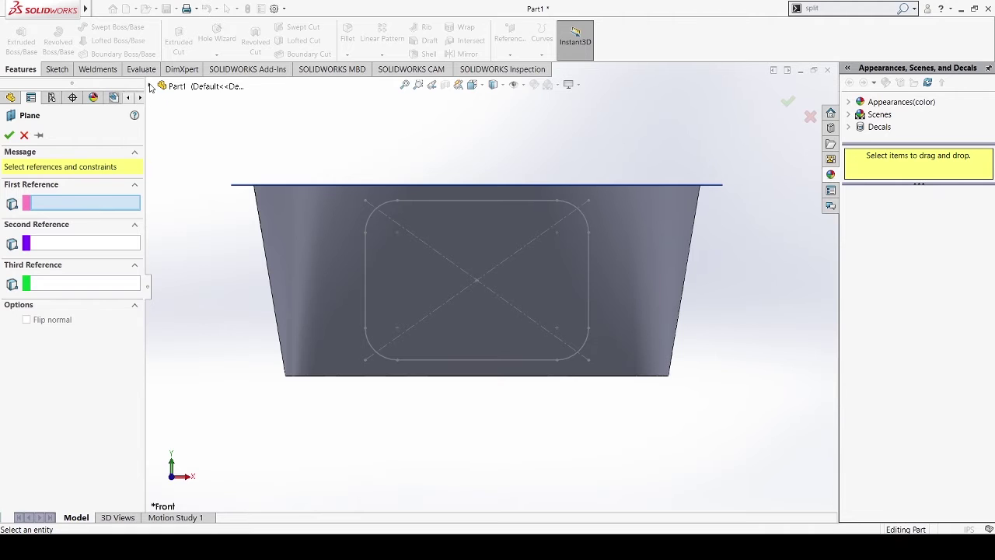
pyautogui.click(198, 149)
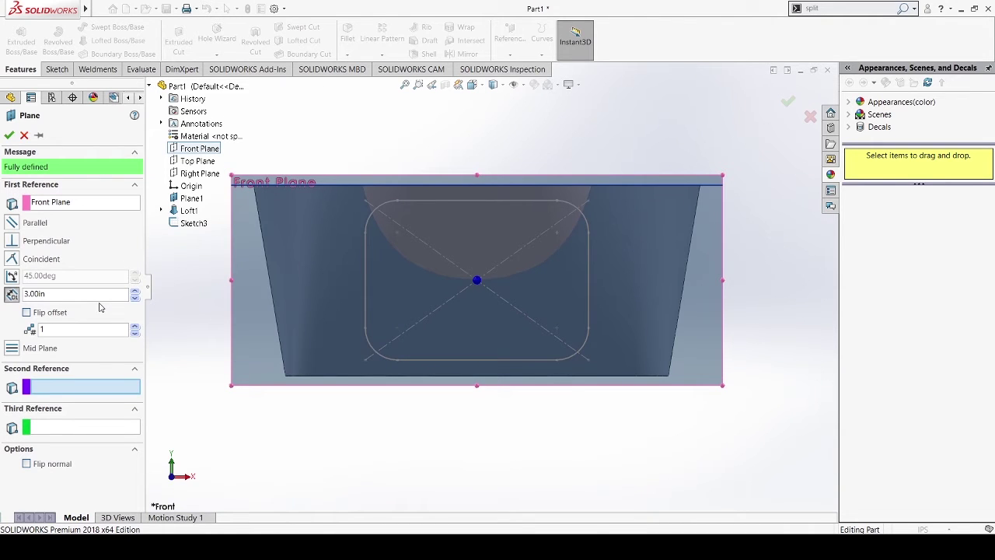
pyautogui.click(11, 276)
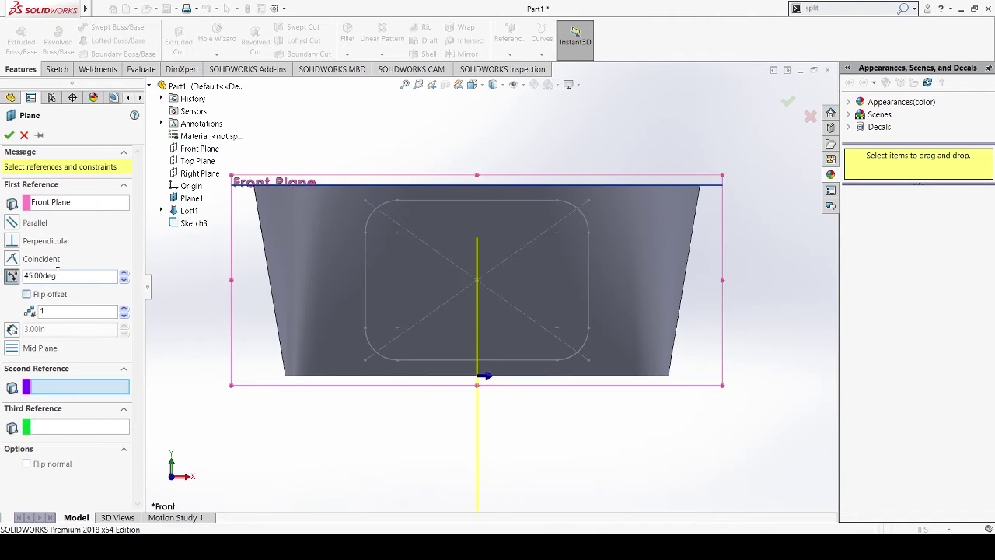
pyautogui.write('0')
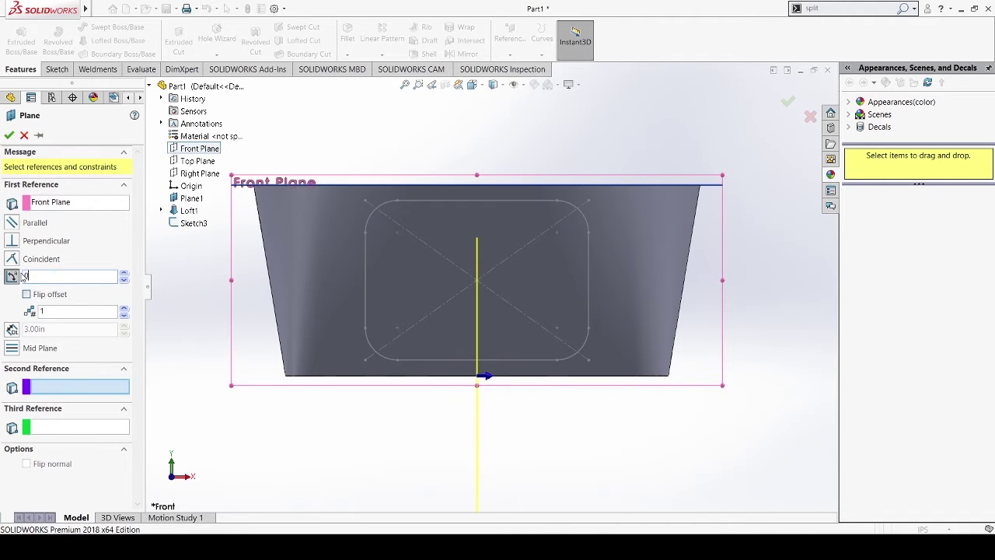
pyautogui.press('Return')
pyautogui.click(29, 327)
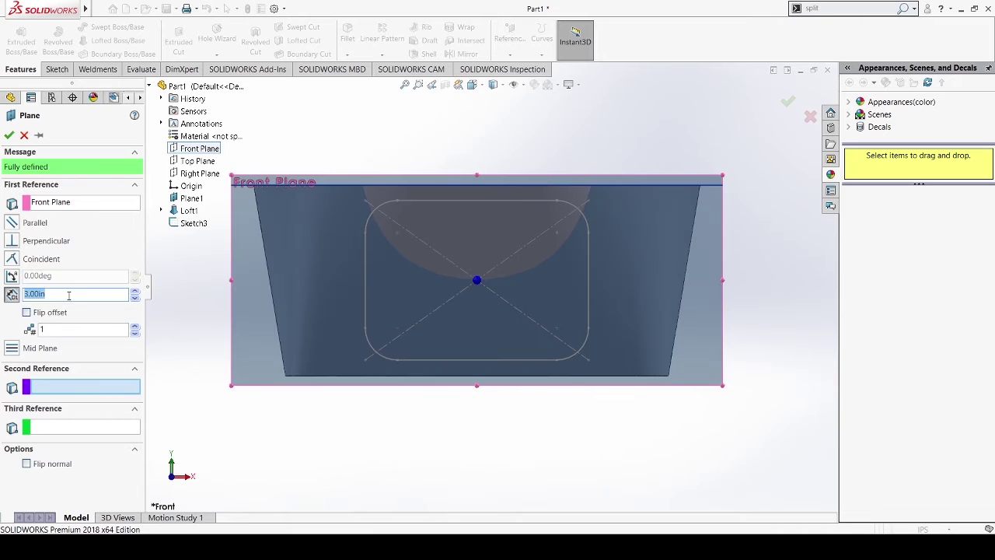
pyautogui.press('BackSpace')
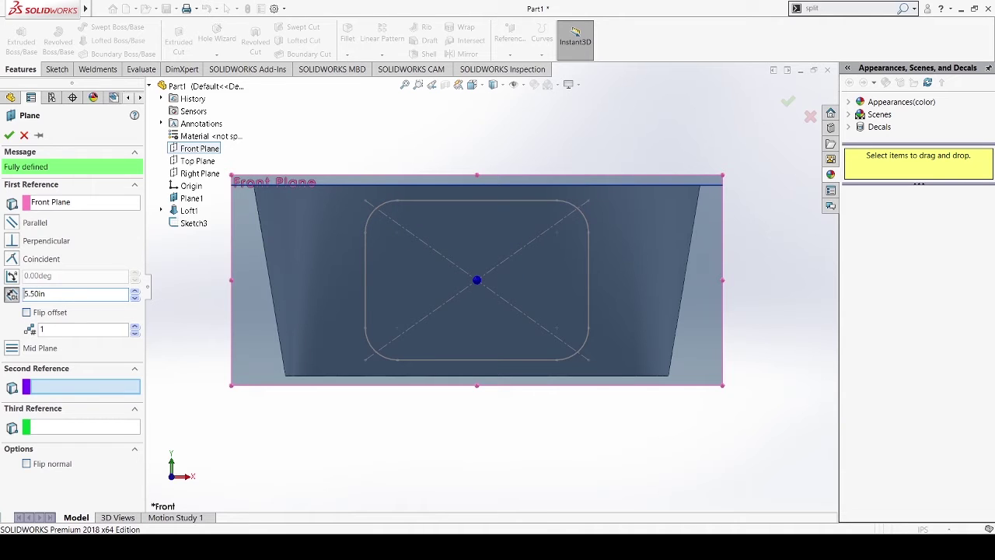
pyautogui.click(10, 135)
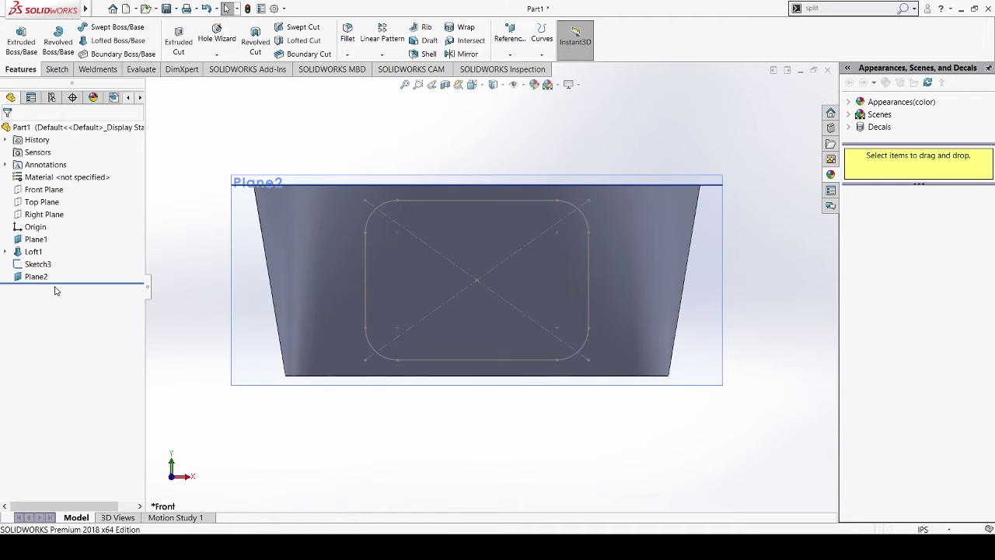
# Start a sketch on the new offset plane and draw a circle about 1.76 in in diameter, centered on the rounded rectangle's center point
pyautogui.click(92, 266)
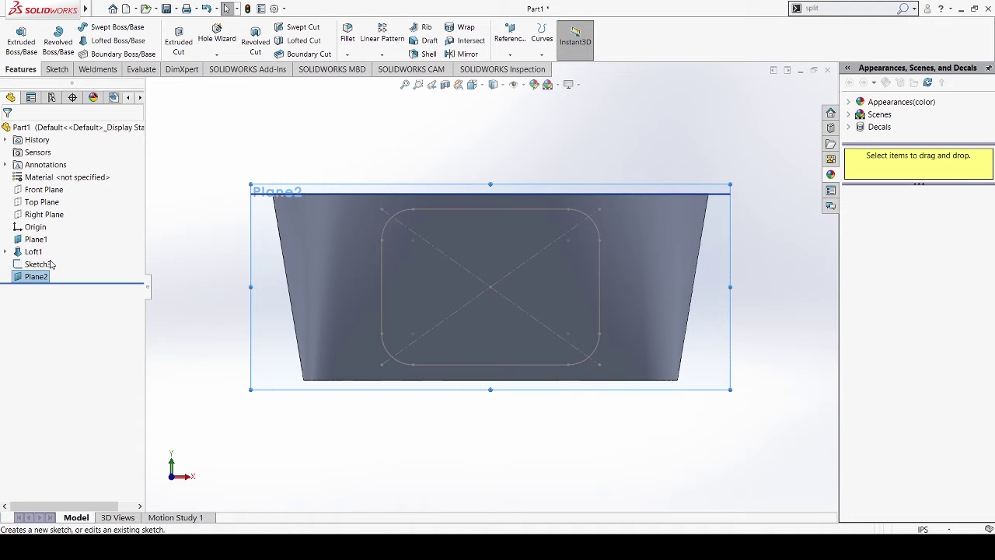
pyautogui.moveTo(334, 358)
pyautogui.mouseDown(button='middle')
pyautogui.moveTo(370, 364)
pyautogui.moveTo(324, 355)
pyautogui.mouseUp(button='middle')
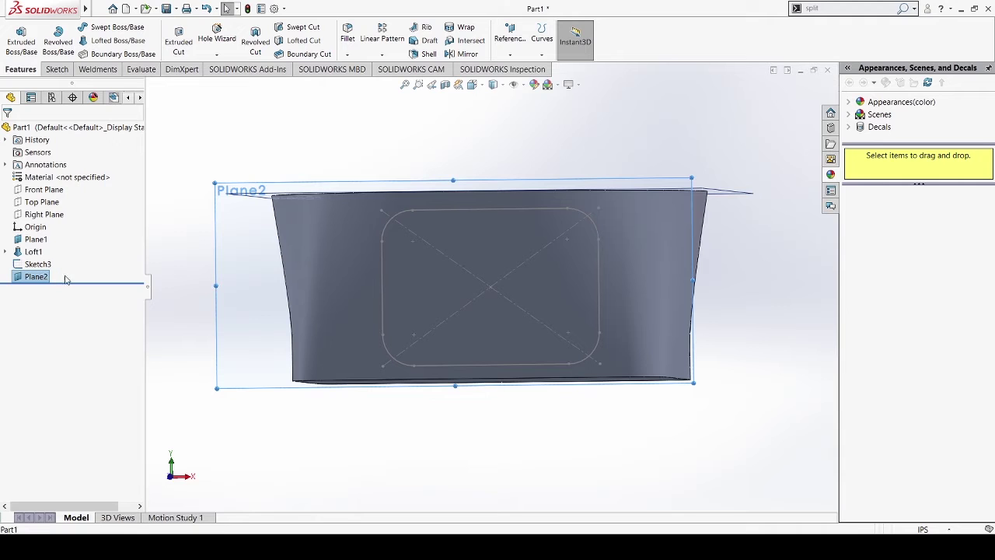
pyautogui.click(94, 265)
pyautogui.click(46, 277)
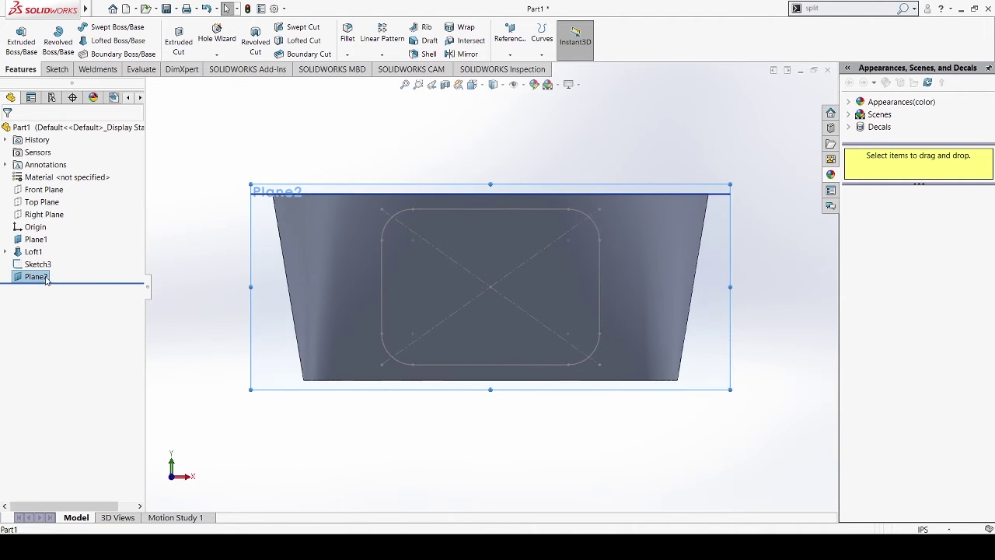
pyautogui.click(56, 267)
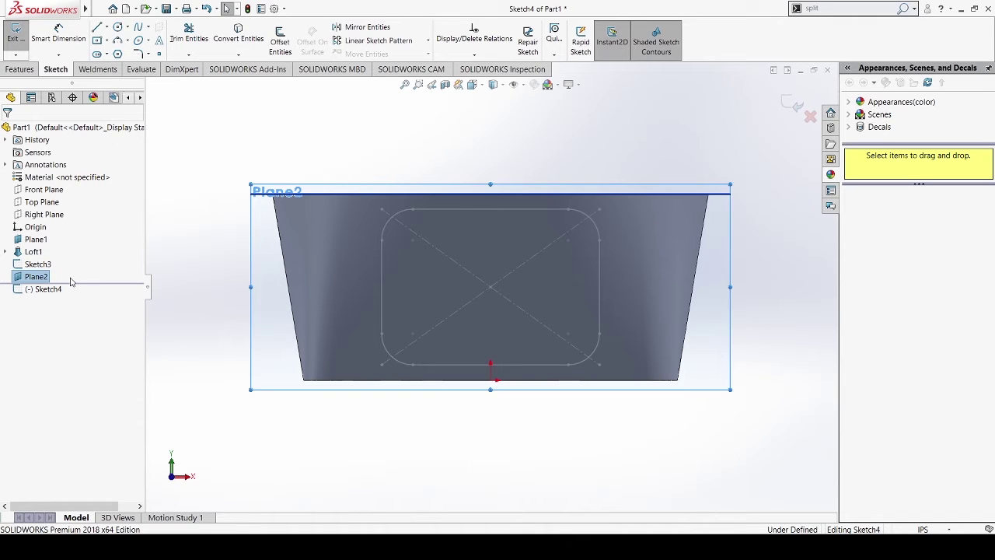
pyautogui.click(116, 32)
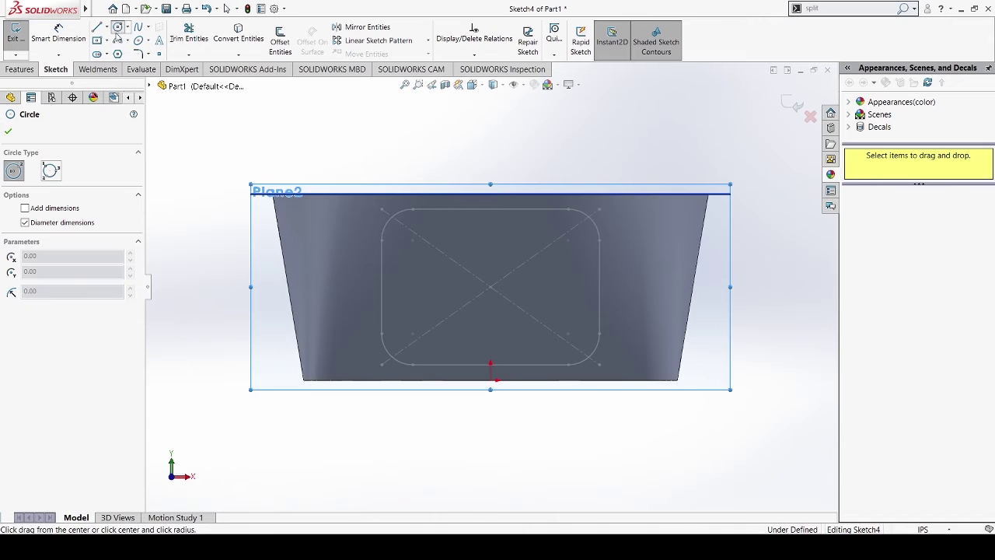
pyautogui.click(491, 287)
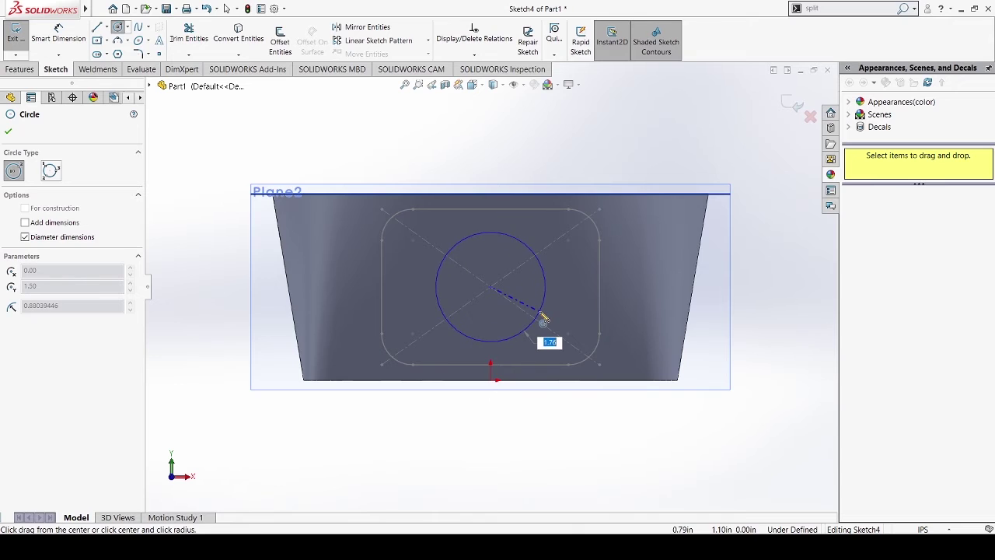
pyautogui.click(543, 317)
pyautogui.press('Escape')
pyautogui.press('Escape')
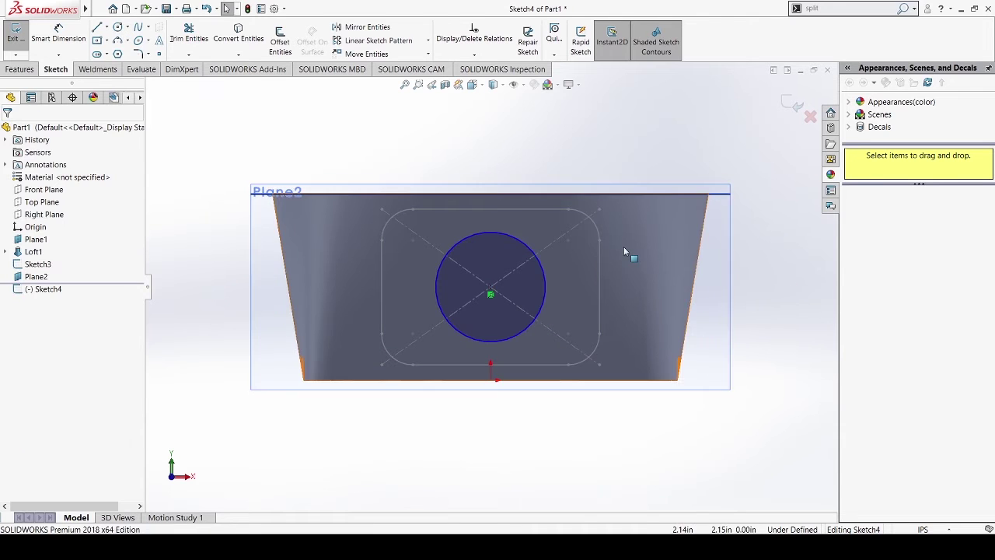
# Dimension the circle's diameter as 2.00 in
pyautogui.click(58, 35)
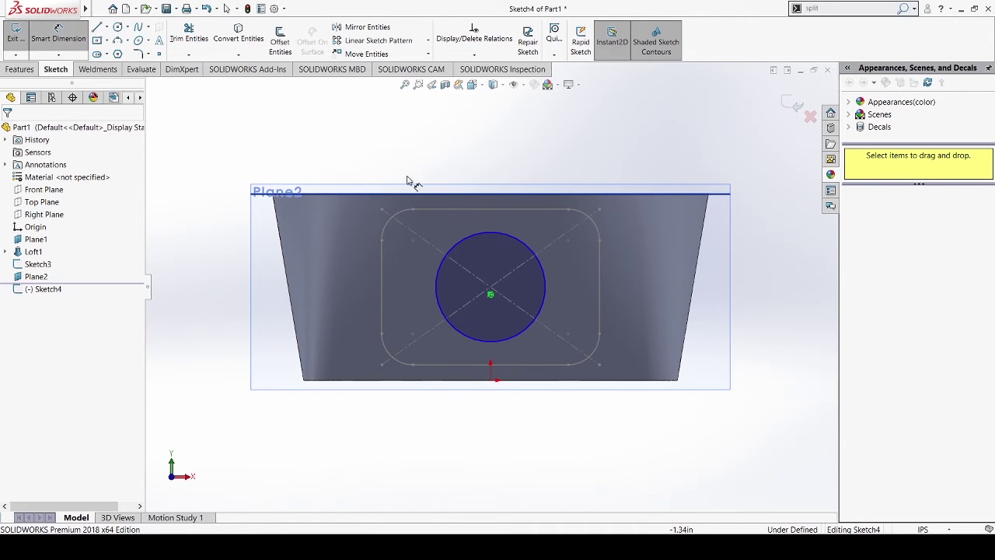
pyautogui.click(545, 244)
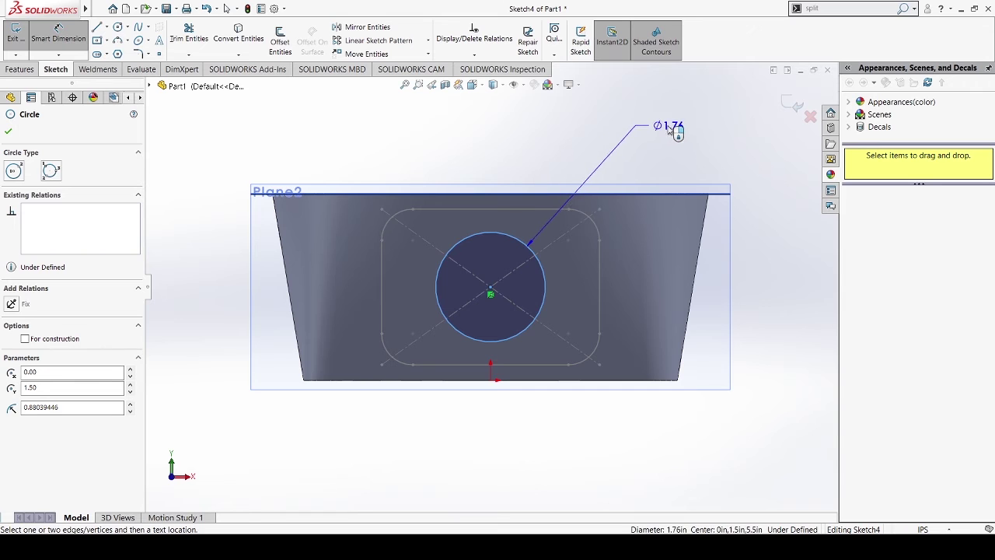
pyautogui.click(669, 129)
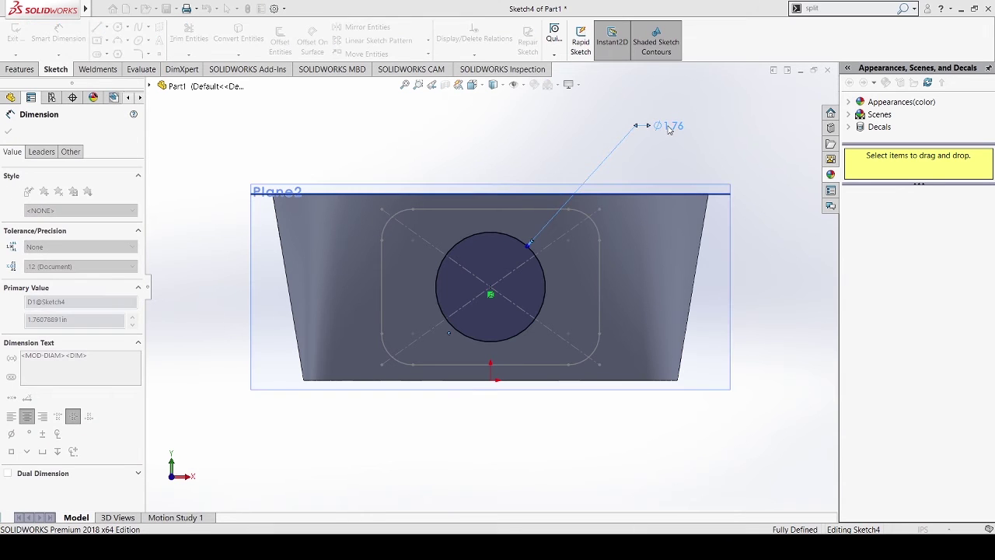
pyautogui.write('2')
pyautogui.press('Return')
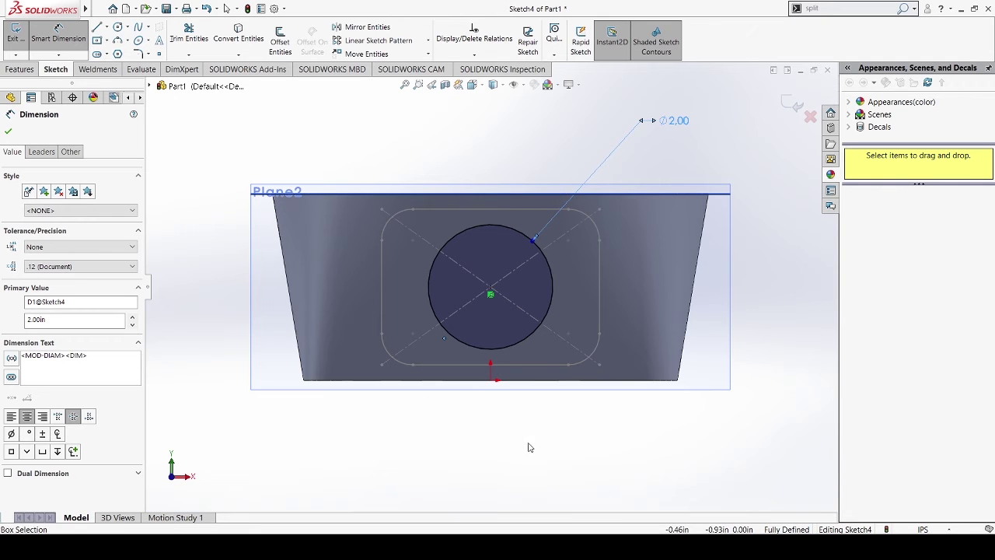
pyautogui.press('Escape')
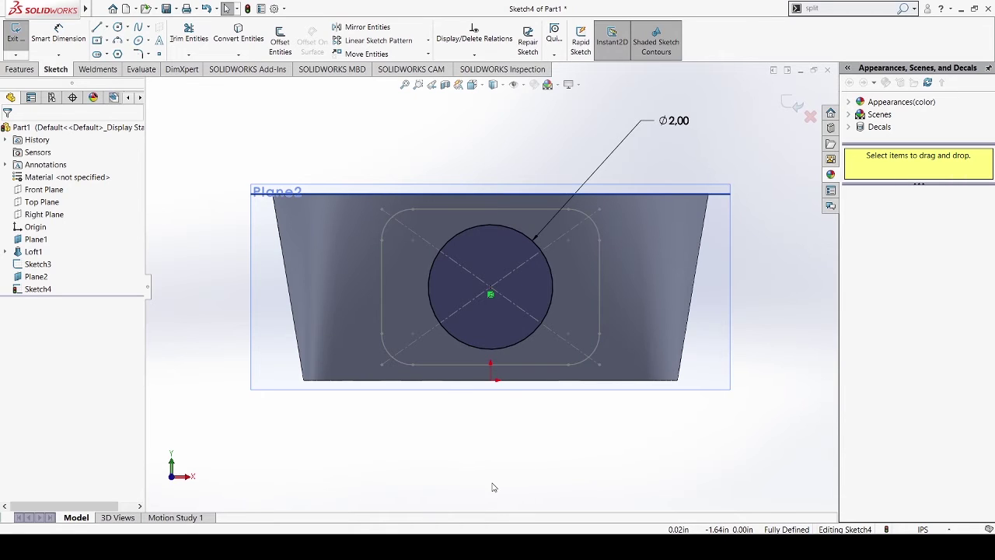
# Split the circle at eight points with Split Entities, placing a pair of points near each diagonal of the rounded rectangle
pyautogui.click(838, 8)
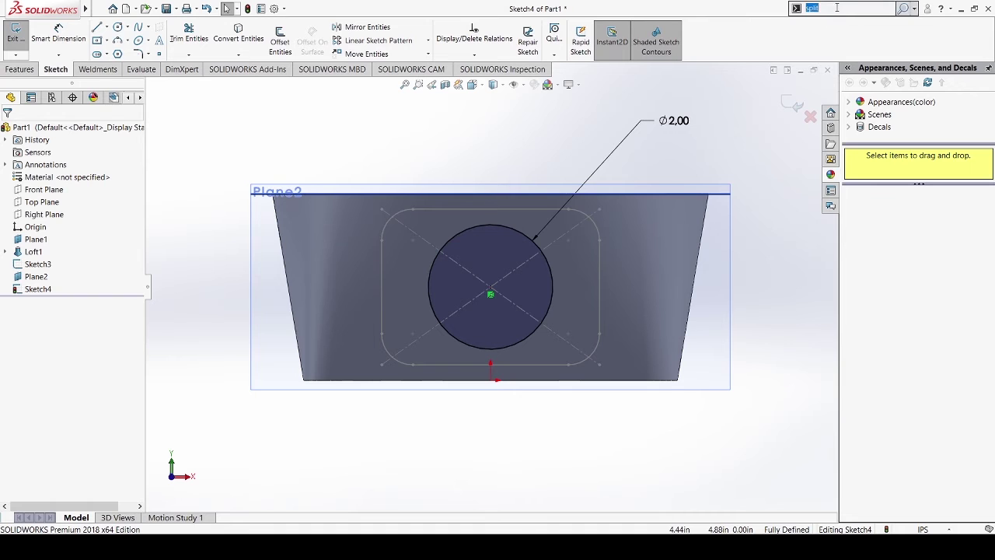
pyautogui.click(836, 25)
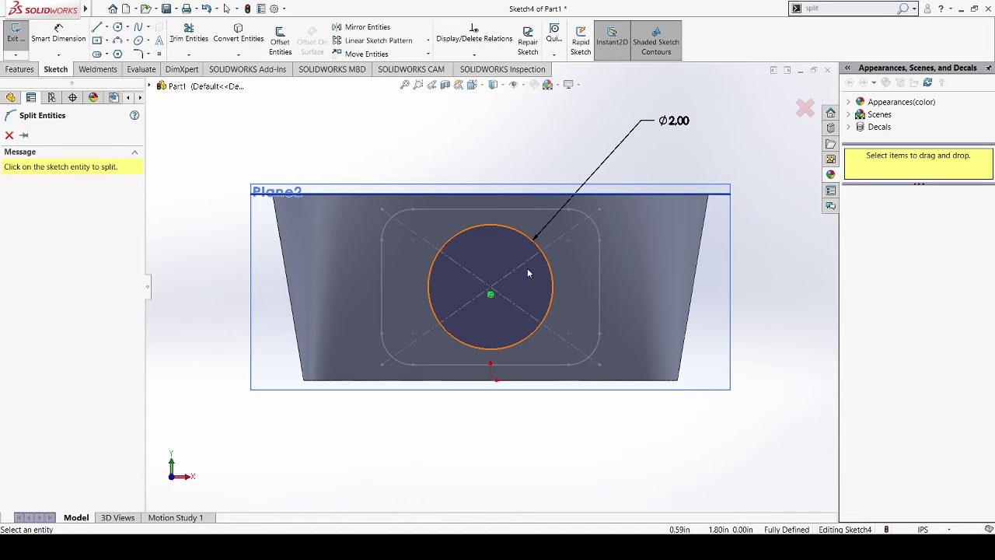
pyautogui.click(536, 247)
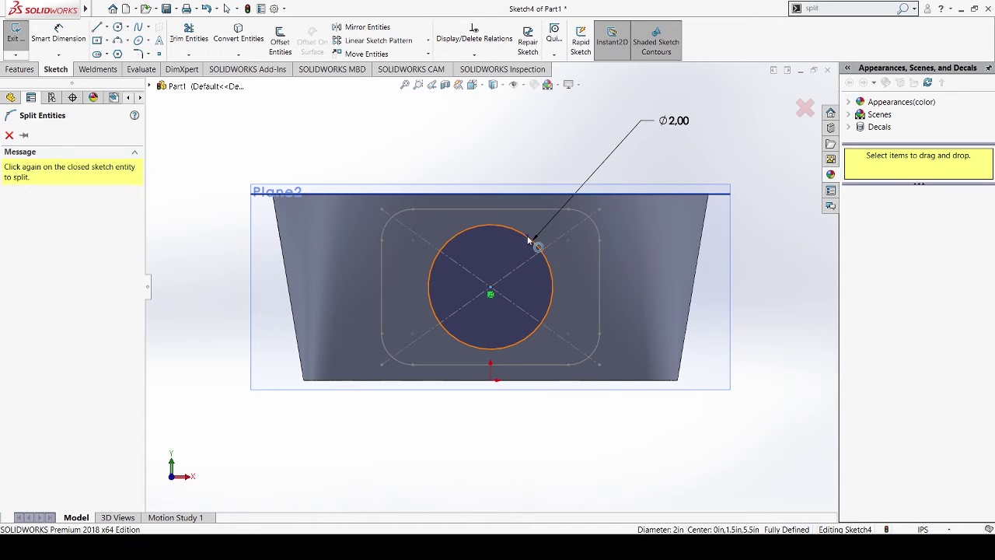
pyautogui.click(555, 264)
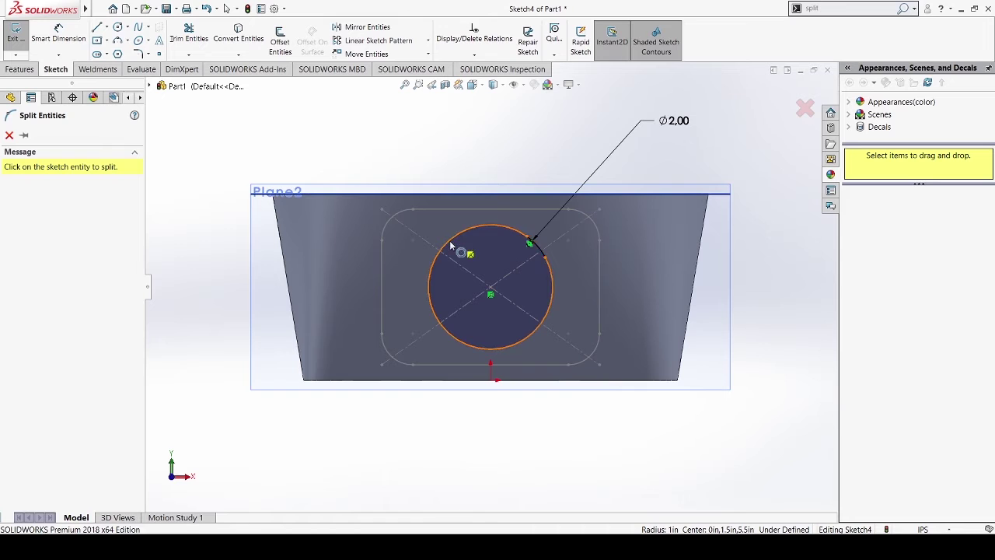
pyautogui.click(448, 243)
pyautogui.click(434, 314)
pyautogui.click(450, 335)
pyautogui.click(535, 328)
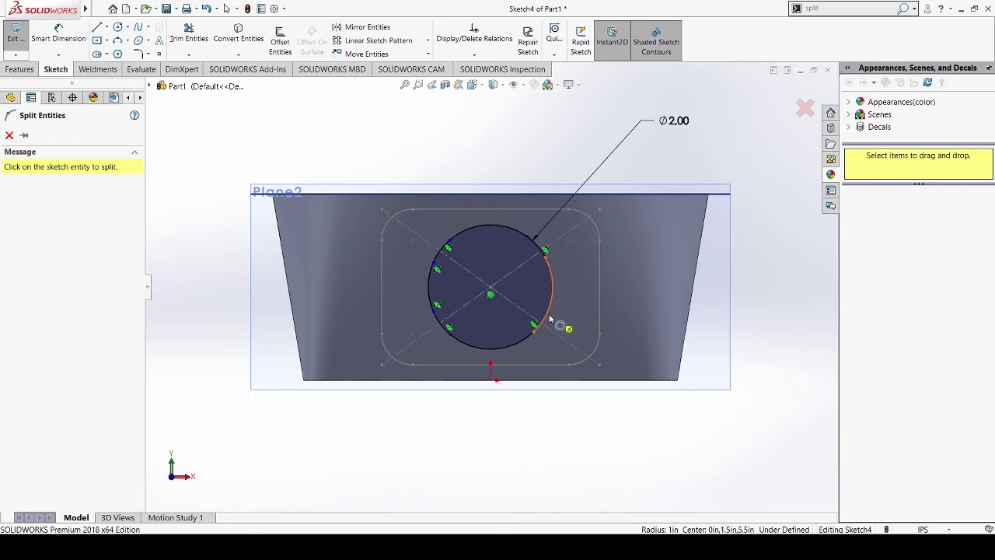
pyautogui.click(551, 311)
pyautogui.press('Escape')
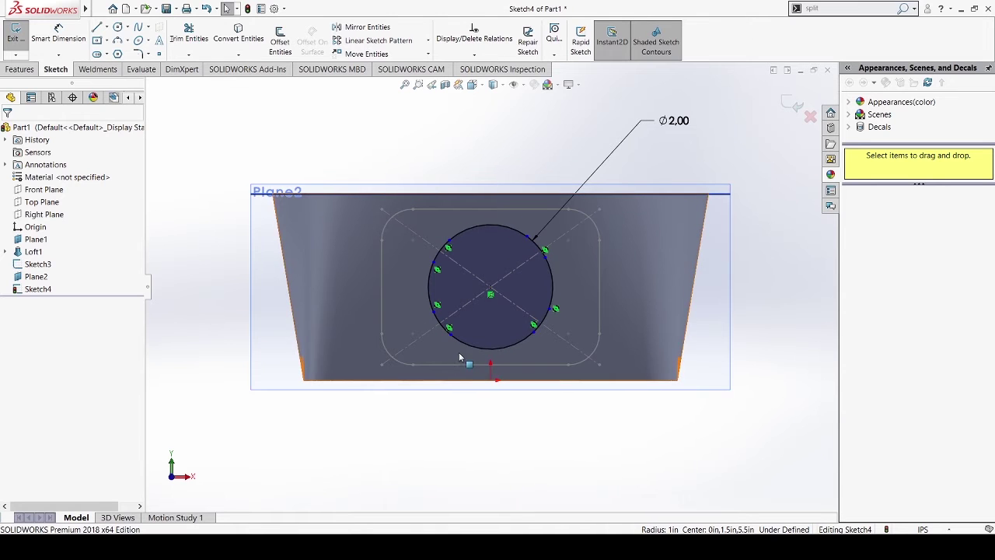
# Add a Horizontal relation between the two lowest split points on the circle
pyautogui.scroll(-3, 440, 338)
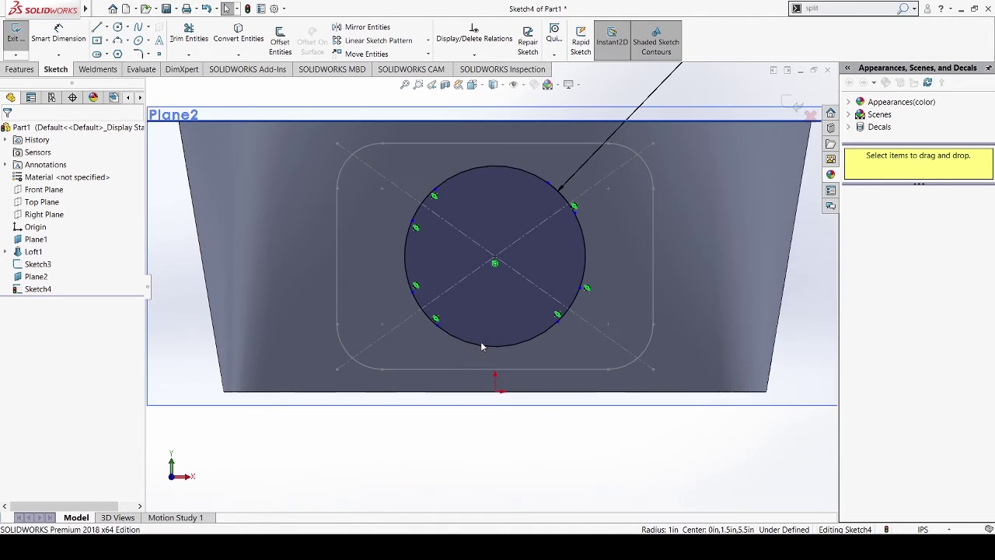
pyautogui.click(438, 329)
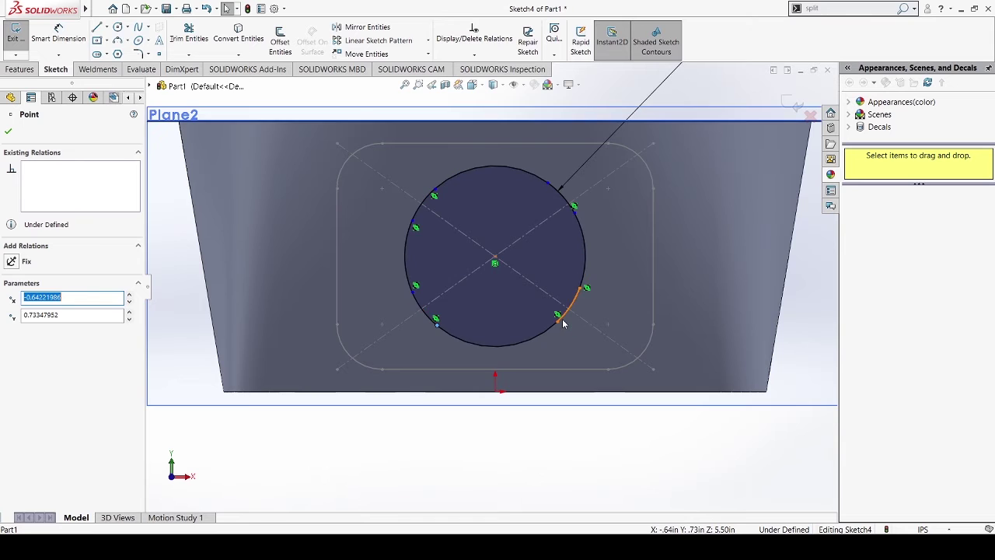
pyautogui.keyDown('ctrl'); pyautogui.click(559, 322); pyautogui.keyUp('ctrl')
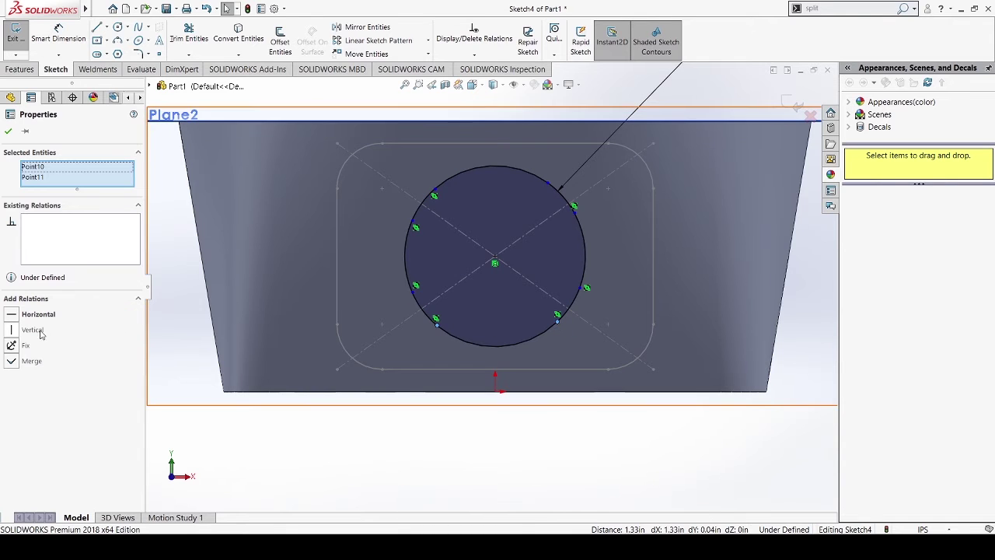
pyautogui.click(15, 315)
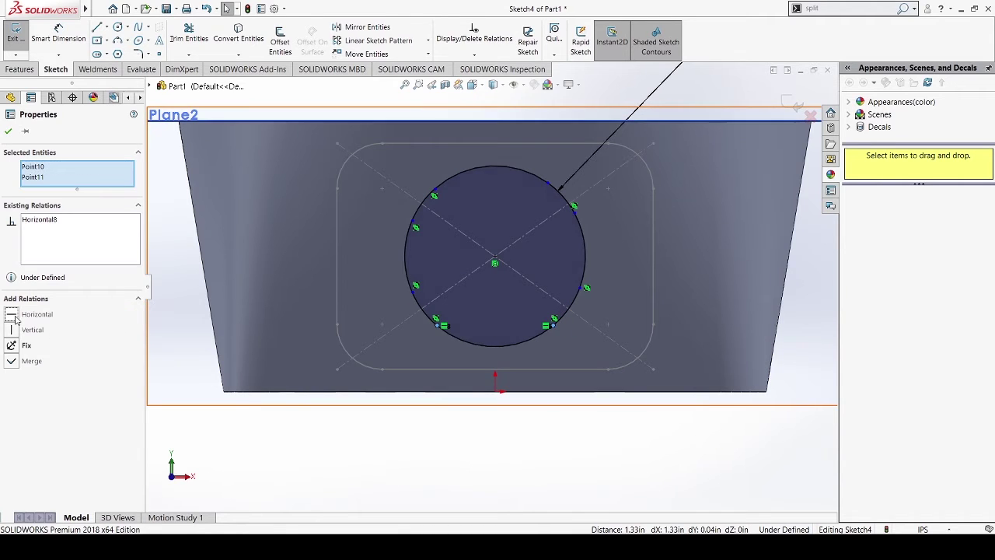
# Add a Horizontal relation to each of the three remaining opposite pairs of split points: lower side, upper side and topmost
pyautogui.click(413, 293)
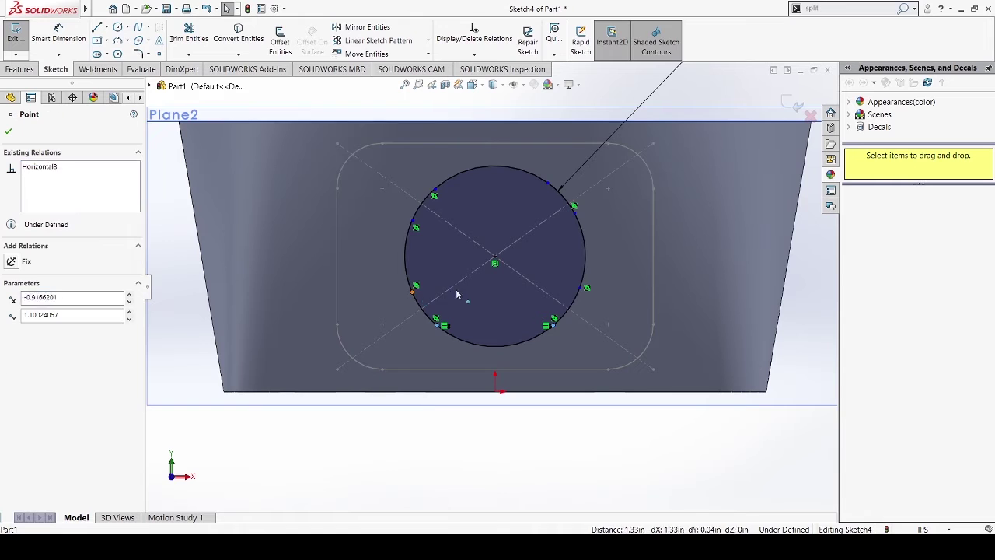
pyautogui.keyDown('ctrl'); pyautogui.click(584, 290); pyautogui.keyUp('ctrl')
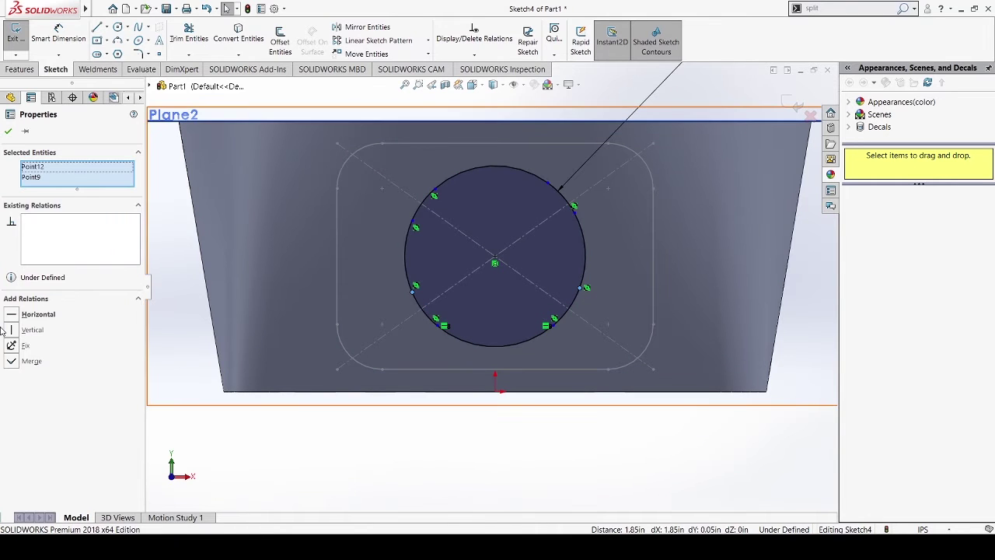
pyautogui.click(16, 316)
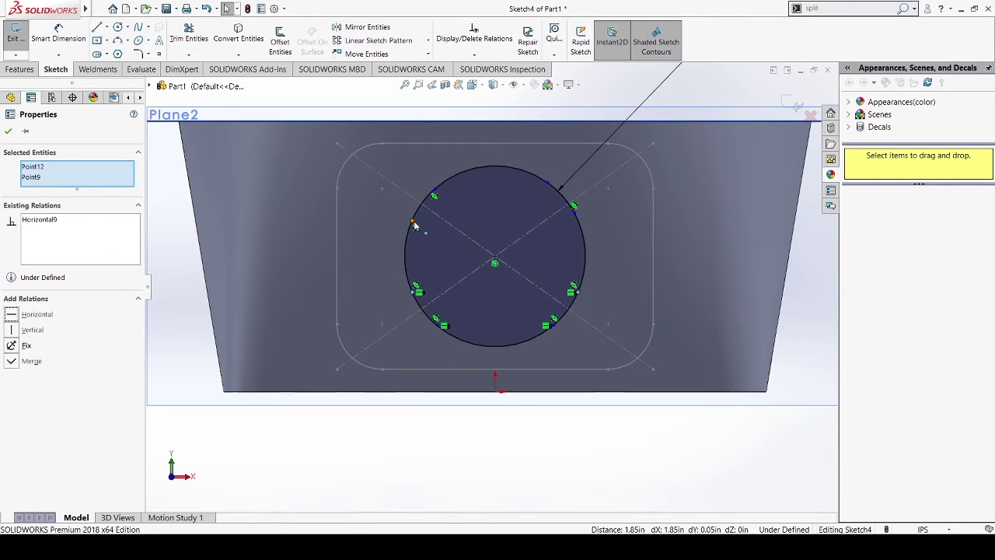
pyautogui.click(413, 223)
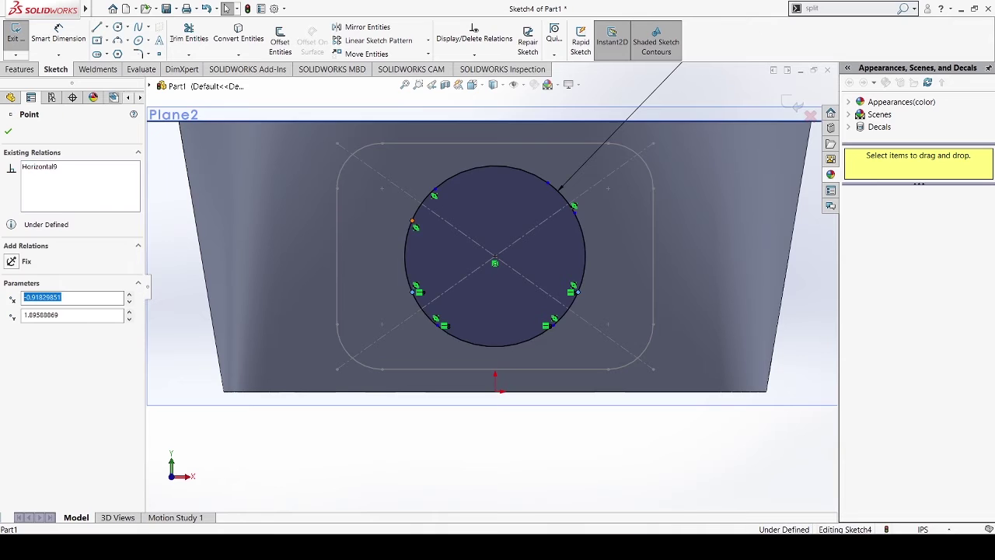
pyautogui.keyDown('ctrl'); pyautogui.click(575, 208); pyautogui.keyUp('ctrl')
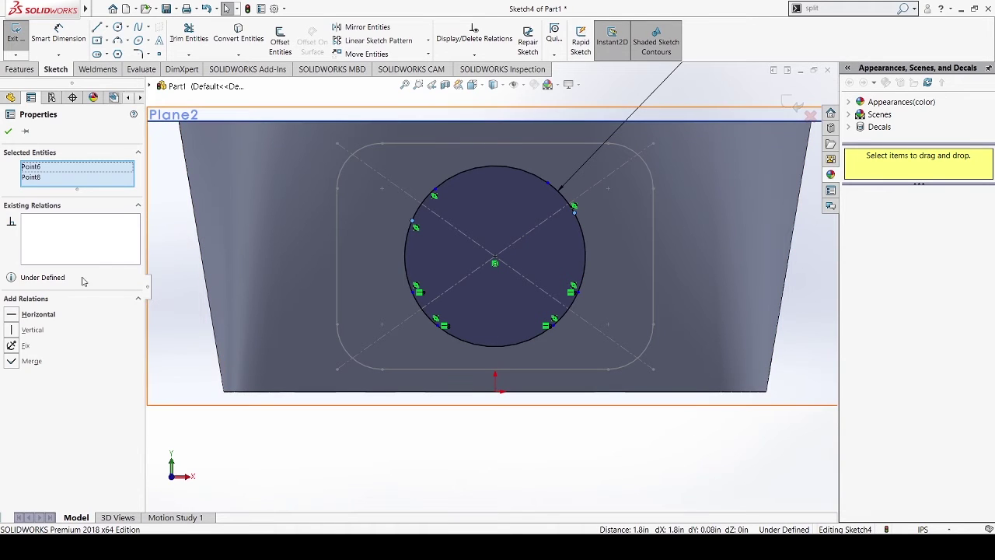
pyautogui.click(11, 315)
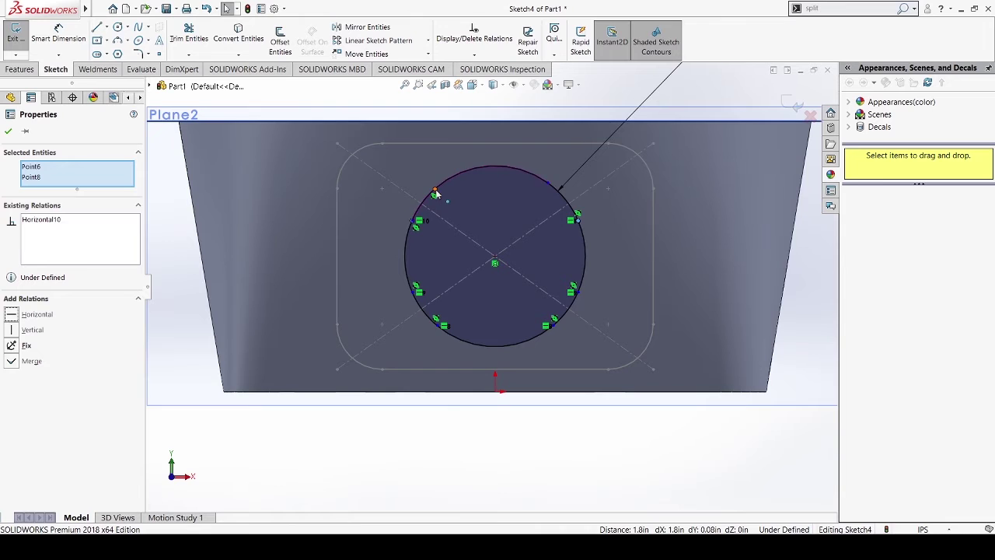
pyautogui.click(535, 186)
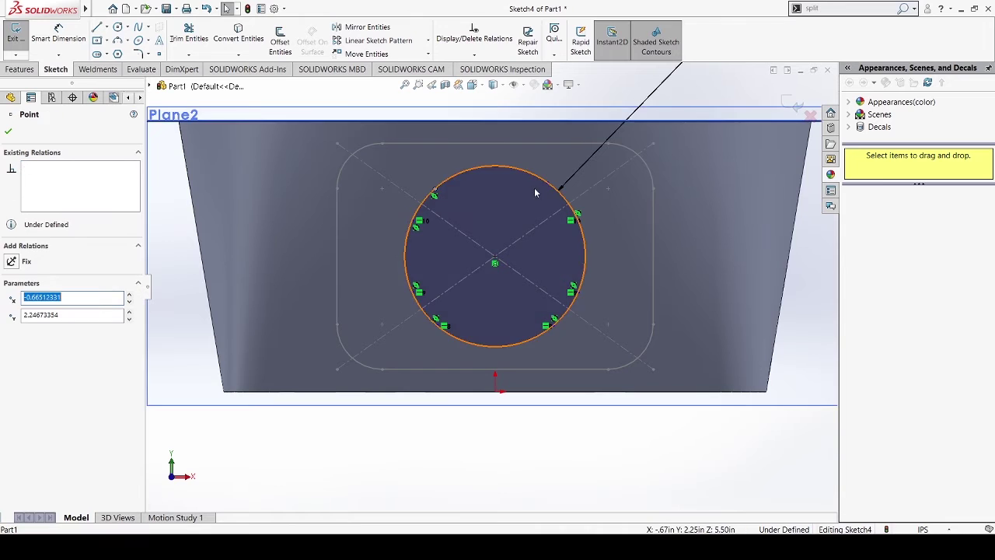
pyautogui.keyDown('ctrl'); pyautogui.click(434, 190); pyautogui.keyUp('ctrl')
pyautogui.click(10, 314)
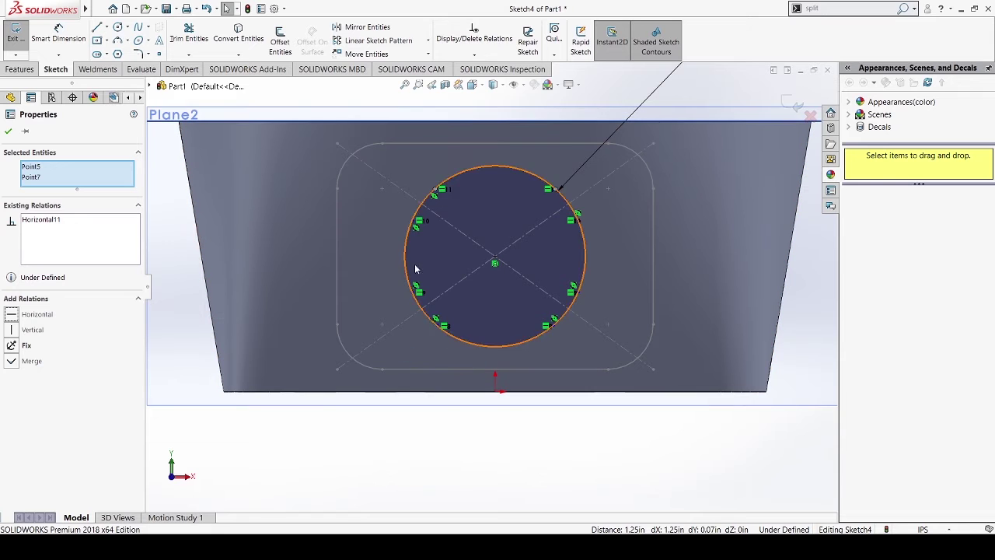
# Add Vertical relations between the upper and lower outer split points on the left and right sides of the circle
pyautogui.click(412, 293)
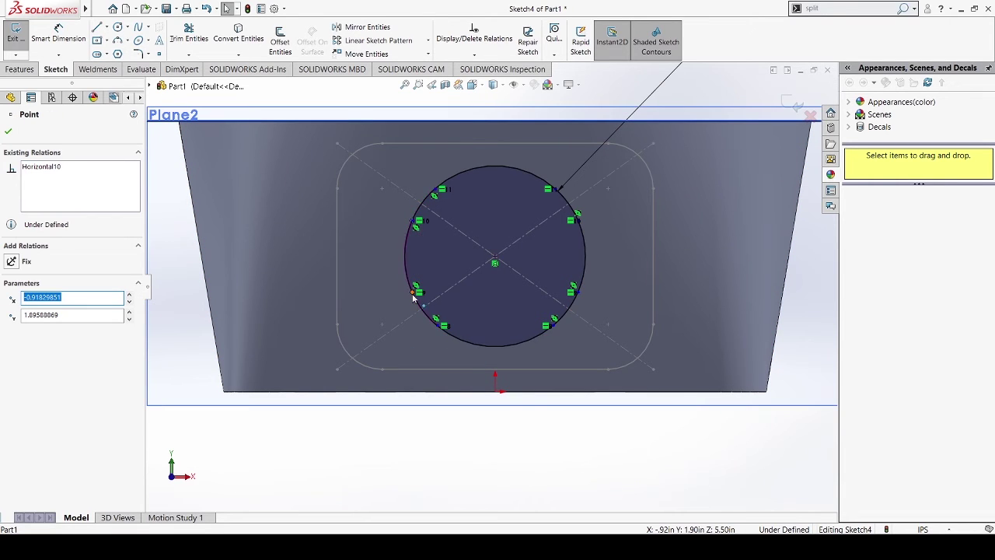
pyautogui.keyDown('ctrl'); pyautogui.click(413, 221); pyautogui.keyUp('ctrl')
pyautogui.click(12, 330)
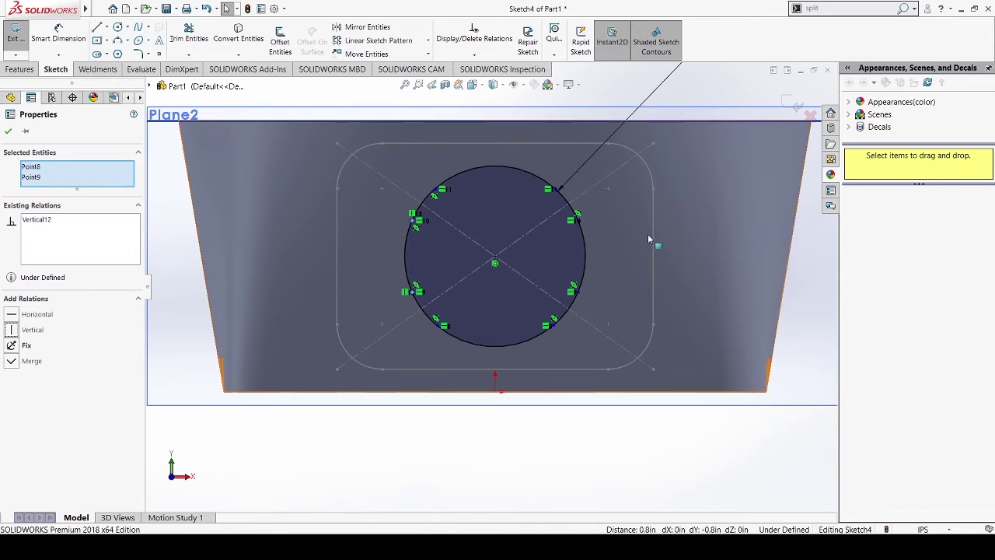
pyautogui.click(577, 292)
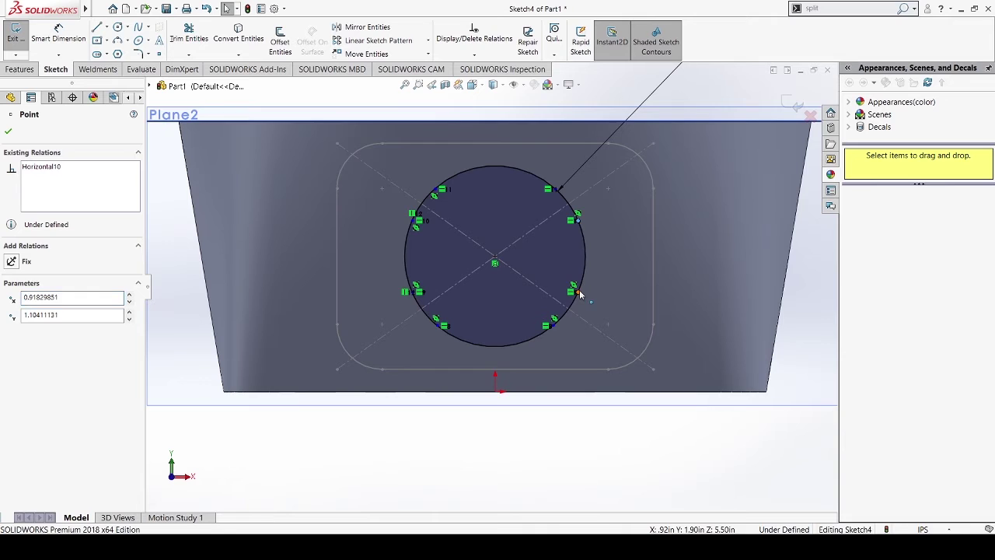
pyautogui.keyDown('ctrl'); pyautogui.click(576, 214); pyautogui.keyUp('ctrl')
pyautogui.click(12, 330)
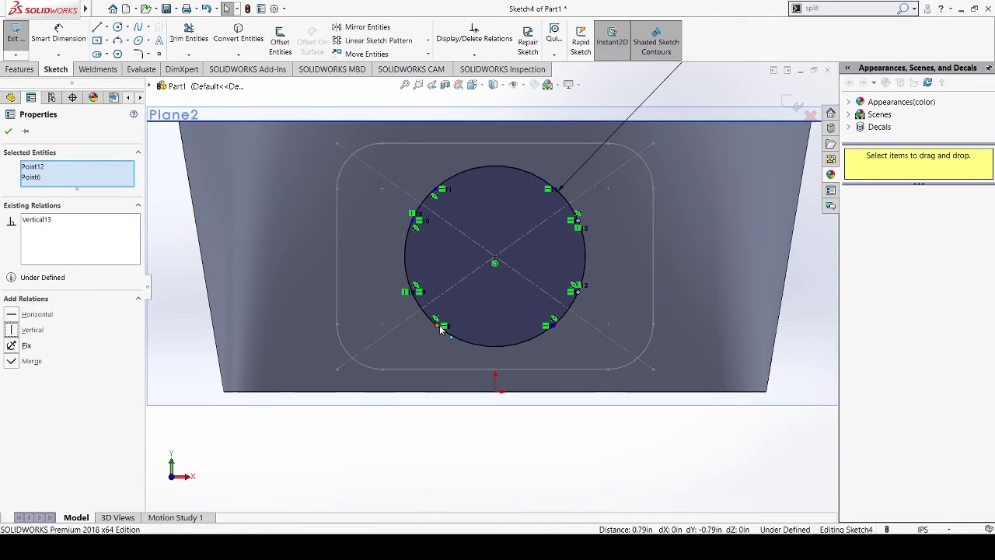
# Add Vertical relations linking the two topmost split points to the lowest split points directly below them
pyautogui.click(434, 190)
pyautogui.keyDown('ctrl'); pyautogui.click(436, 319); pyautogui.keyUp('ctrl')
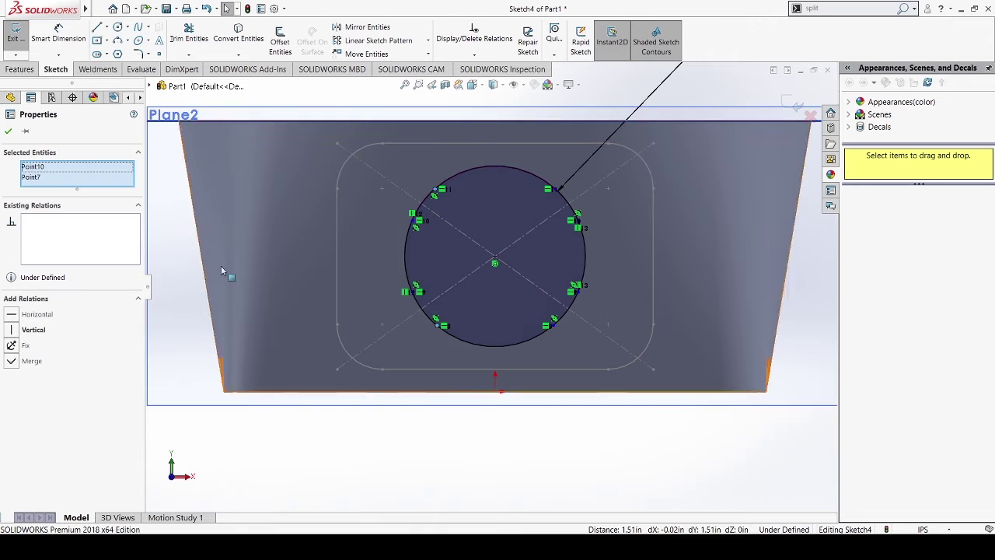
pyautogui.click(12, 329)
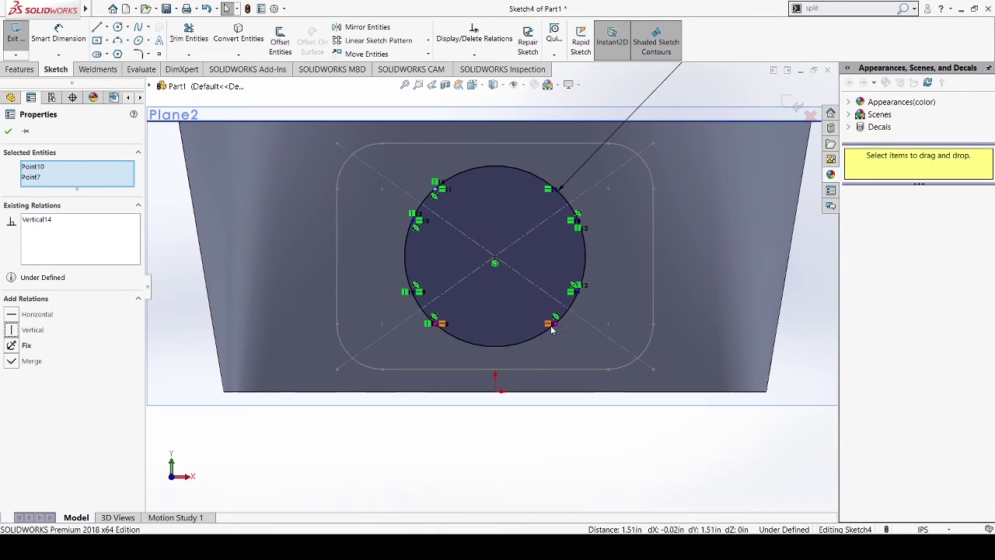
pyautogui.click(556, 190)
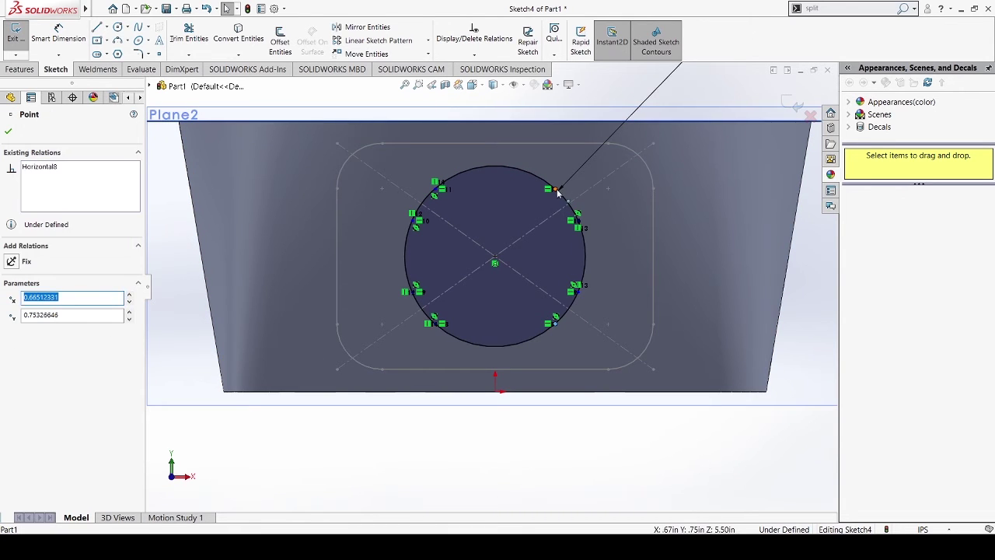
pyautogui.keyDown('ctrl'); pyautogui.click(555, 319); pyautogui.keyUp('ctrl')
pyautogui.click(12, 329)
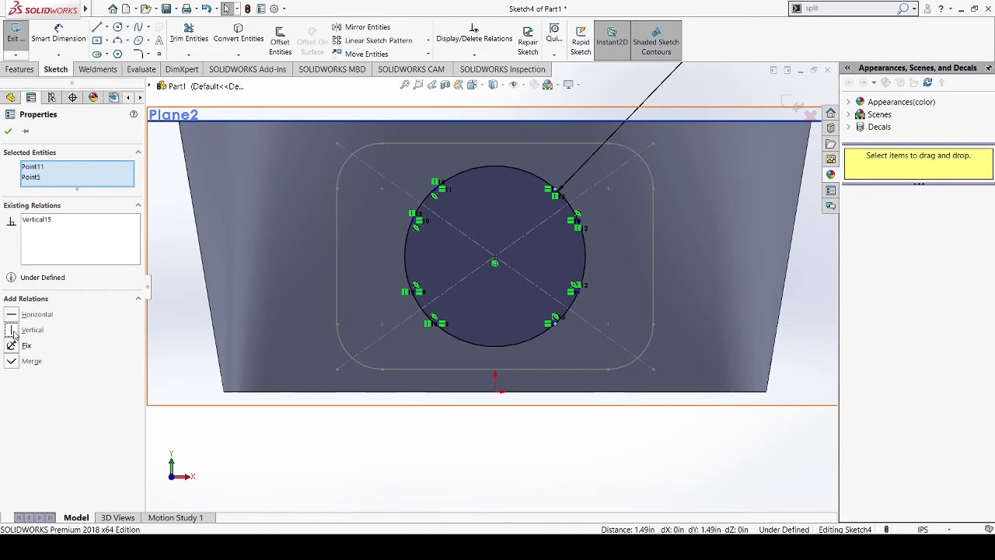
pyautogui.click(8, 131)
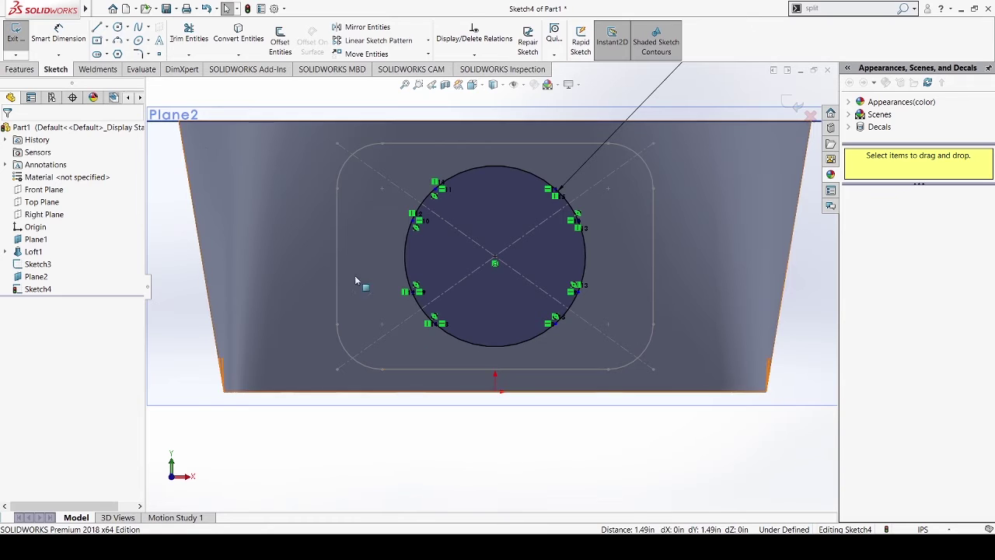
# Add a driven vertical dimension between the origin and the circle's center point, placed to the right of the part
pyautogui.click(58, 35)
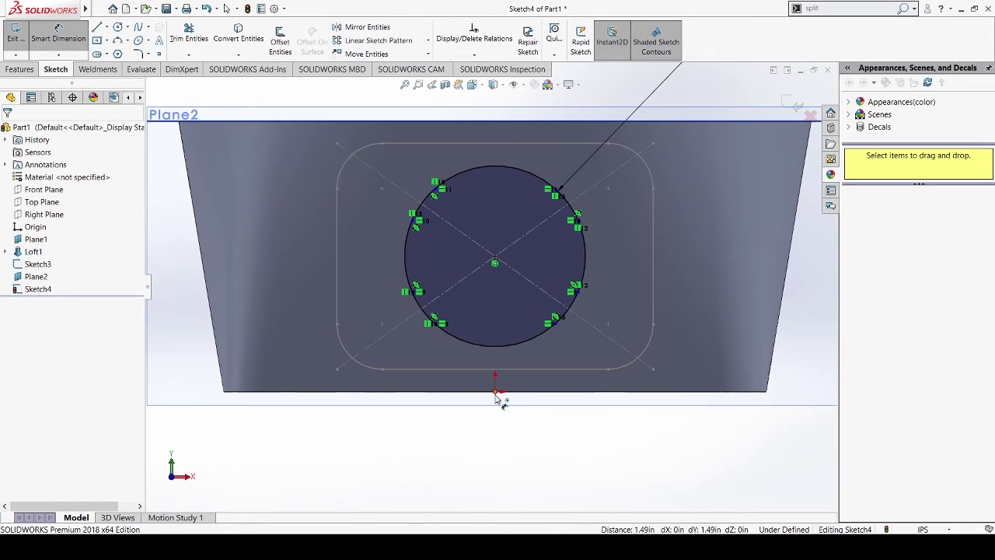
pyautogui.click(495, 258)
pyautogui.scroll(3, 696, 316)
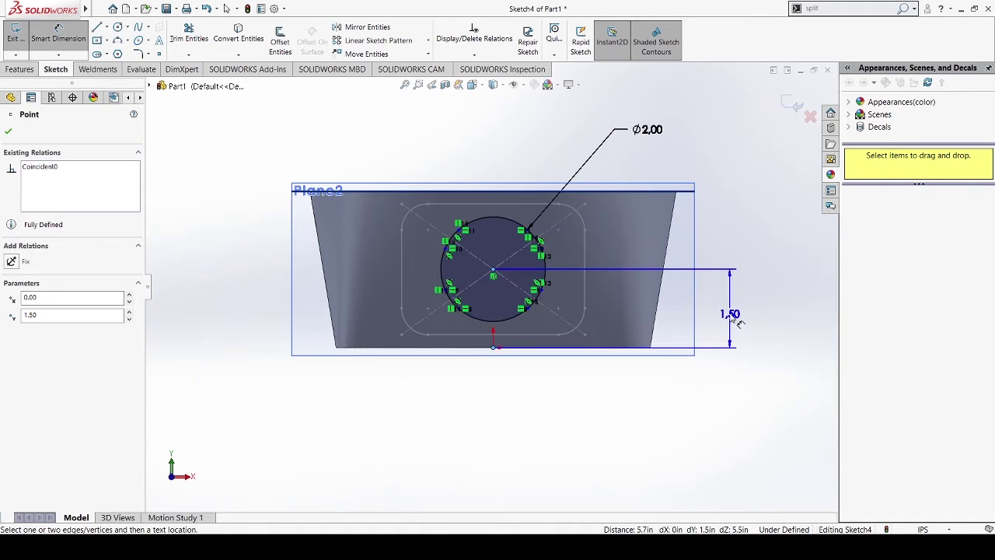
pyautogui.click(755, 305)
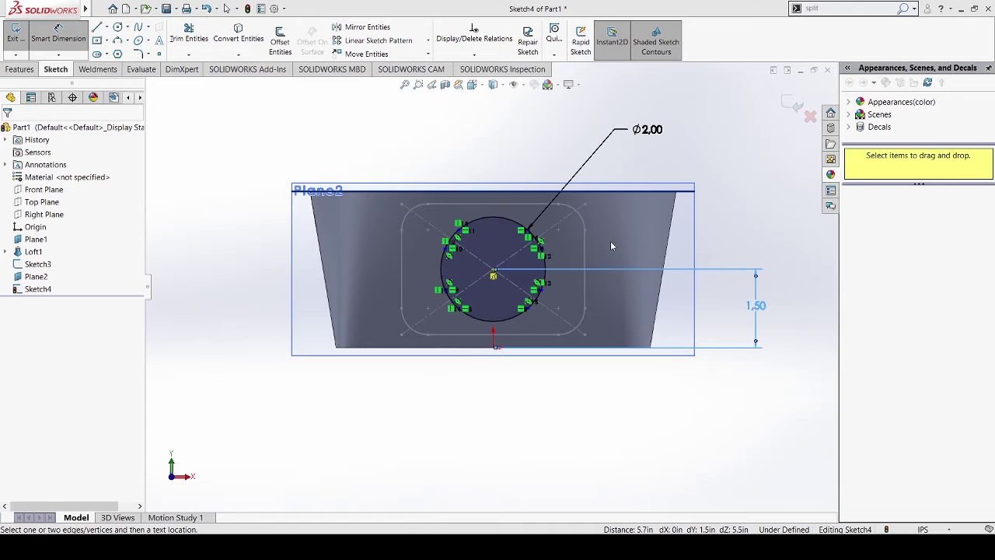
pyautogui.moveTo(754, 309); pyautogui.dragTo(778, 314)
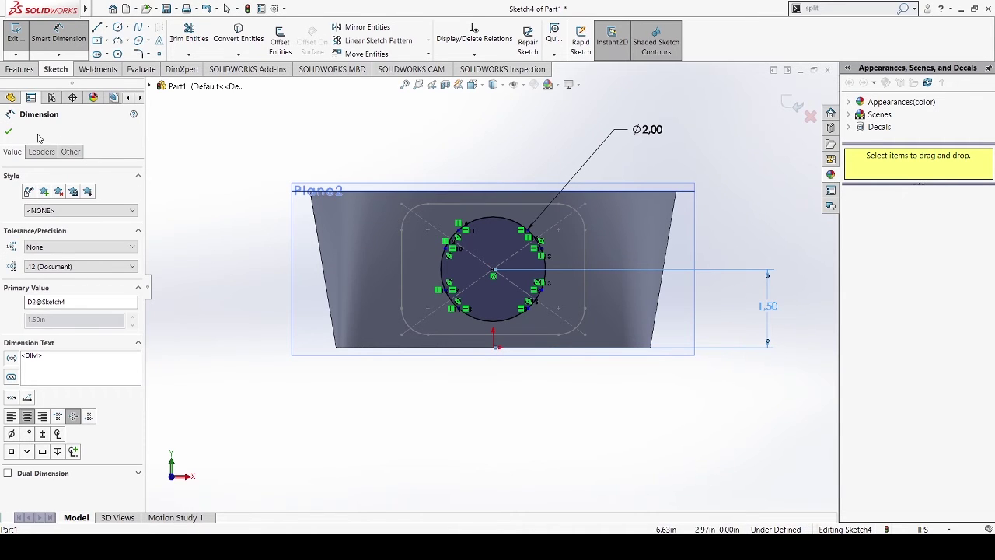
pyautogui.click(8, 131)
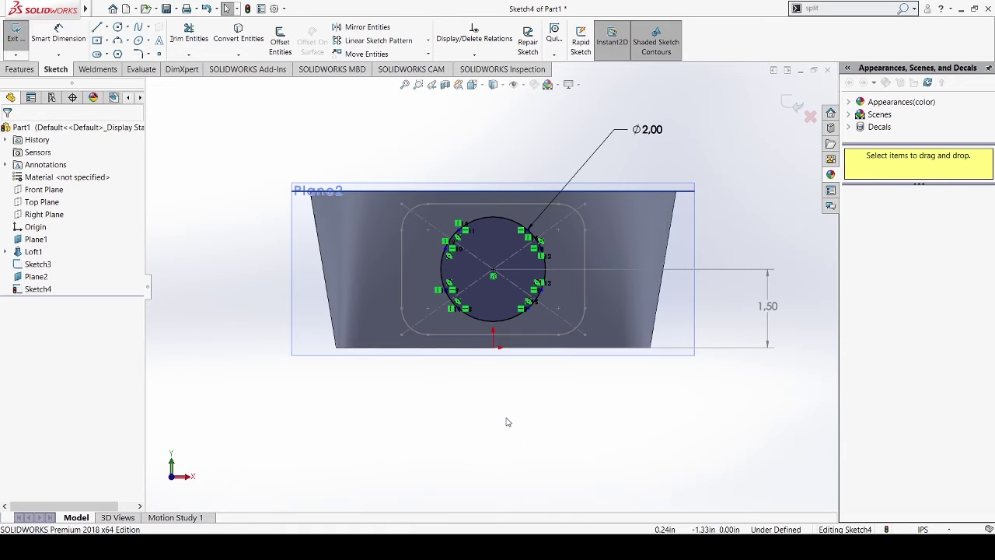
pyautogui.scroll(-3, 515, 400)
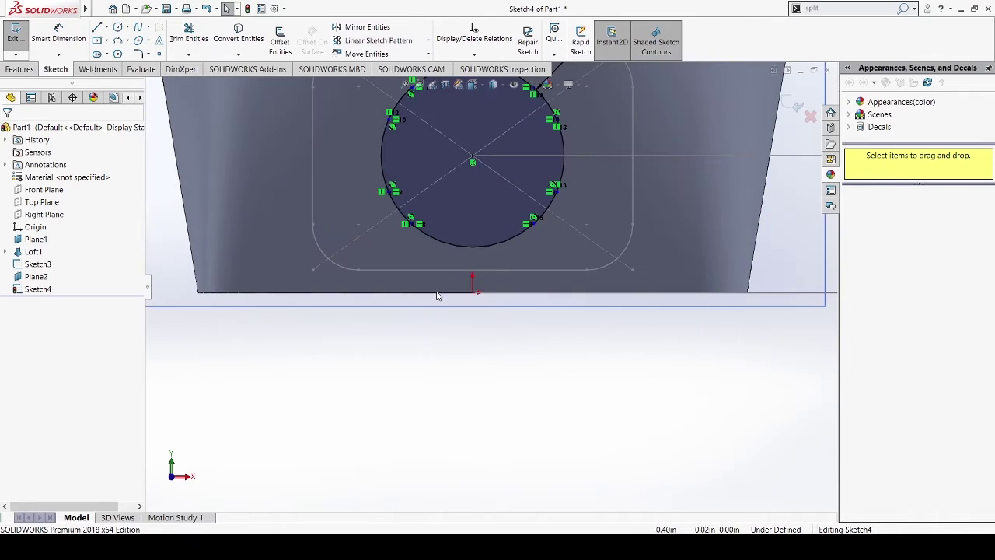
pyautogui.click(472, 159)
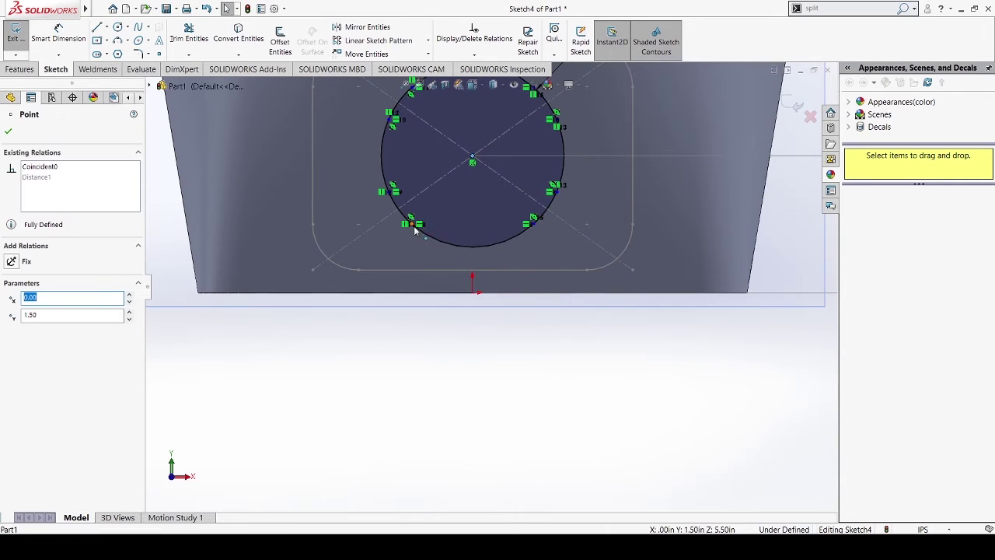
pyautogui.keyDown('ctrl'); pyautogui.click(412, 224); pyautogui.keyUp('ctrl')
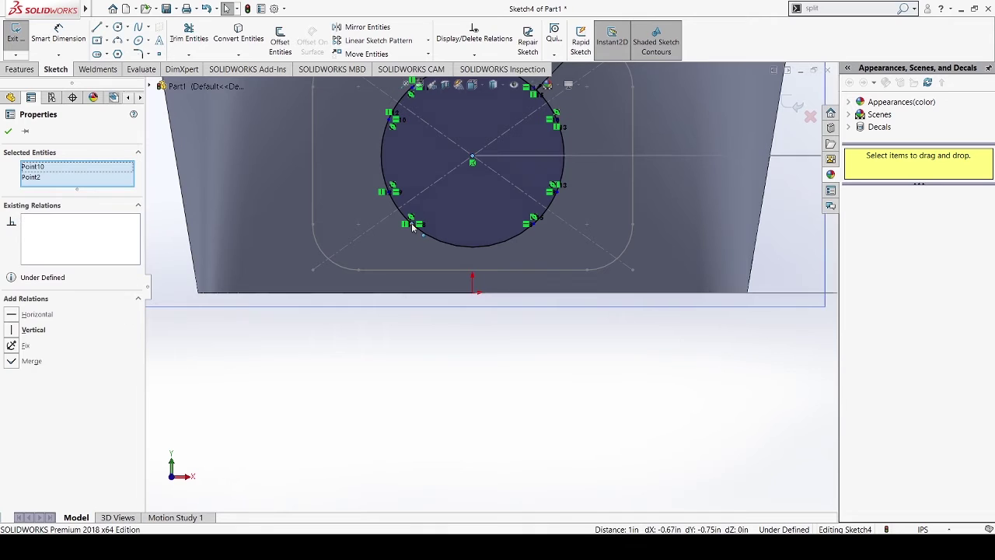
pyautogui.click(8, 132)
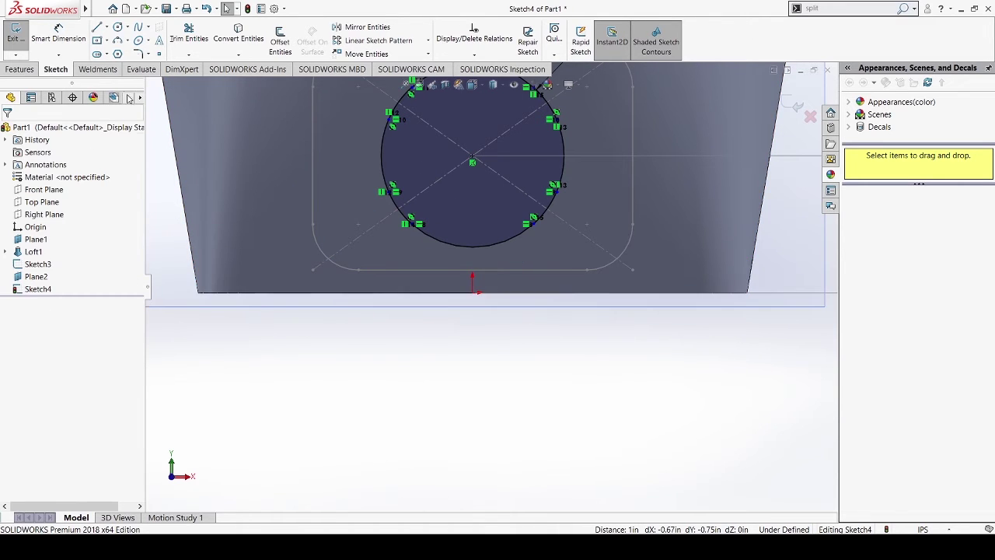
# Dimension the angle between the two lowest split points about the circle's center as 90°
pyautogui.click(68, 40)
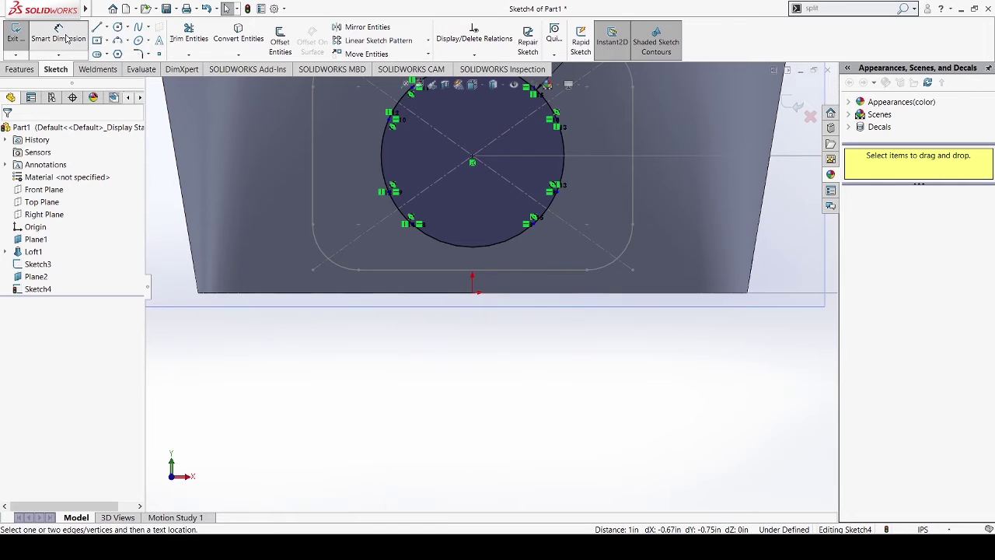
pyautogui.click(472, 159)
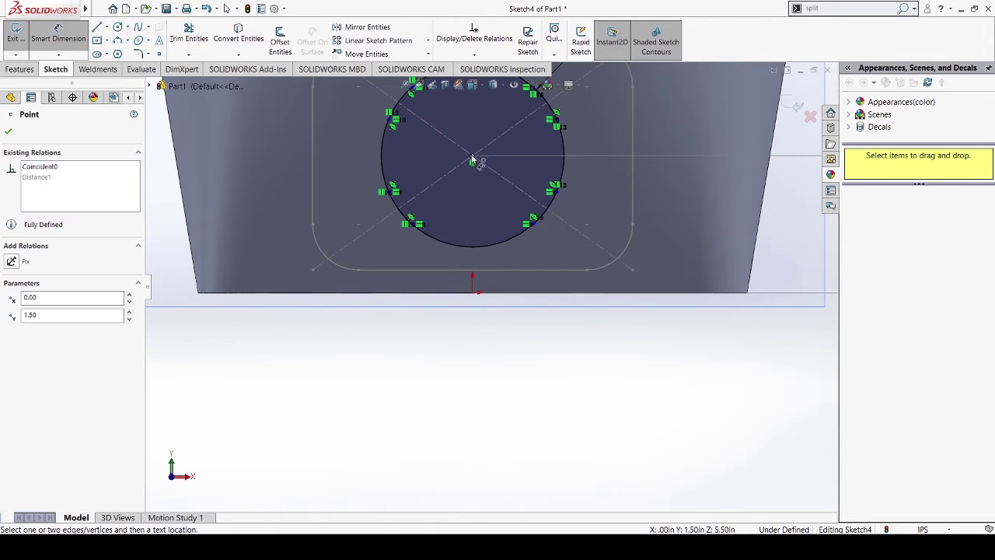
pyautogui.click(413, 224)
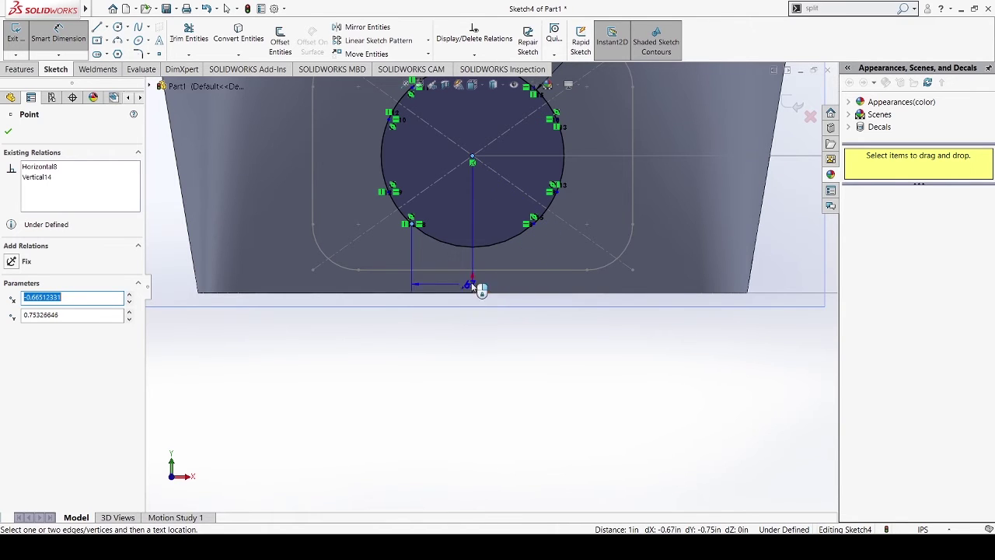
pyautogui.click(533, 223)
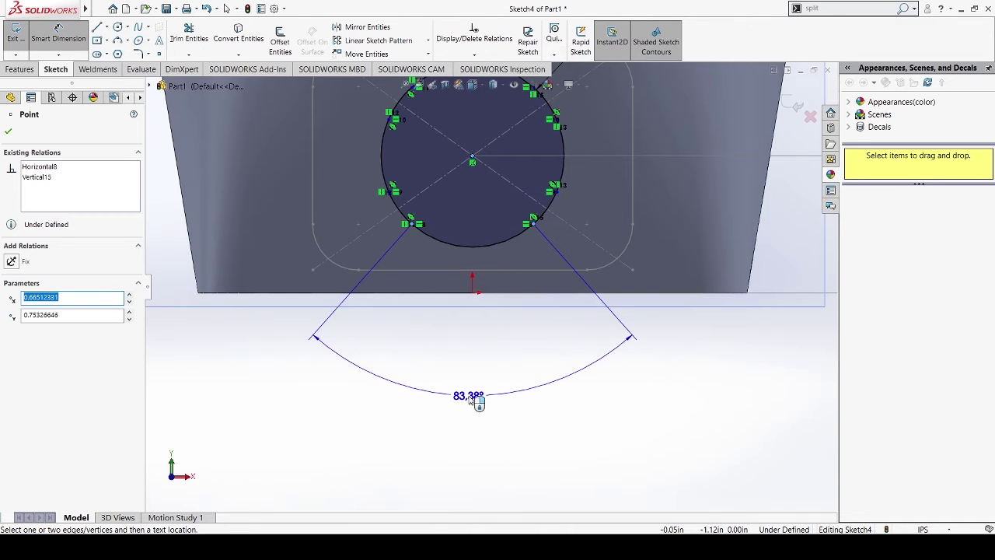
pyautogui.click(470, 397)
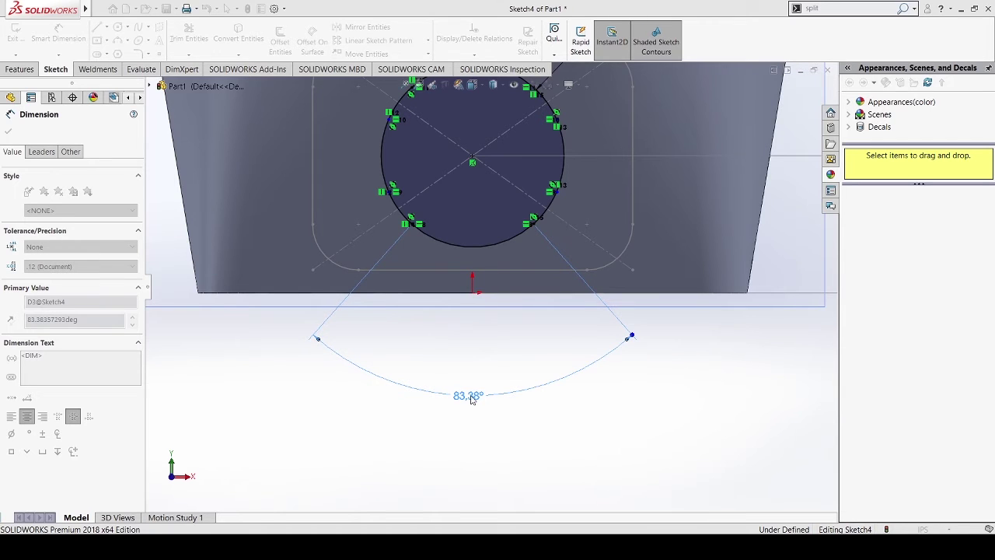
pyautogui.write('90')
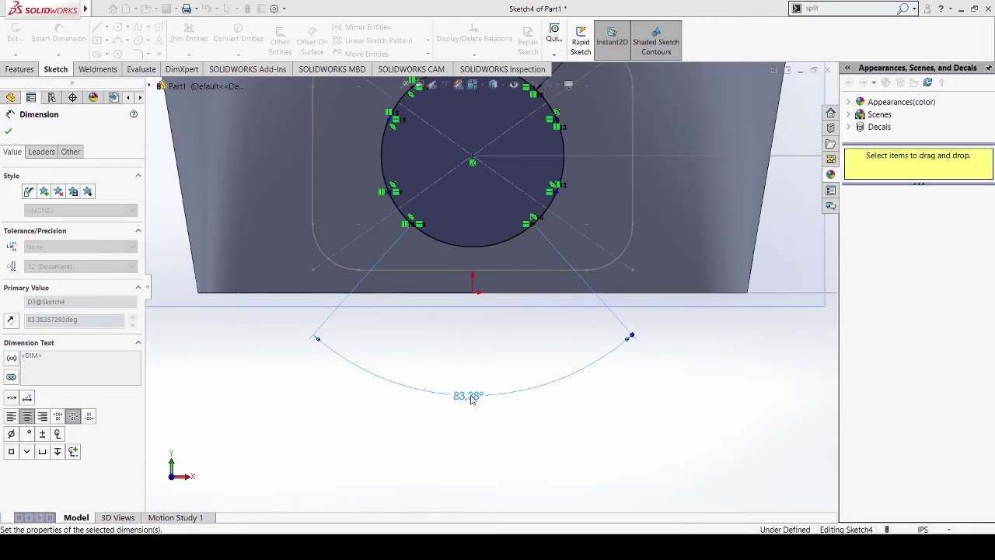
pyautogui.press('Return')
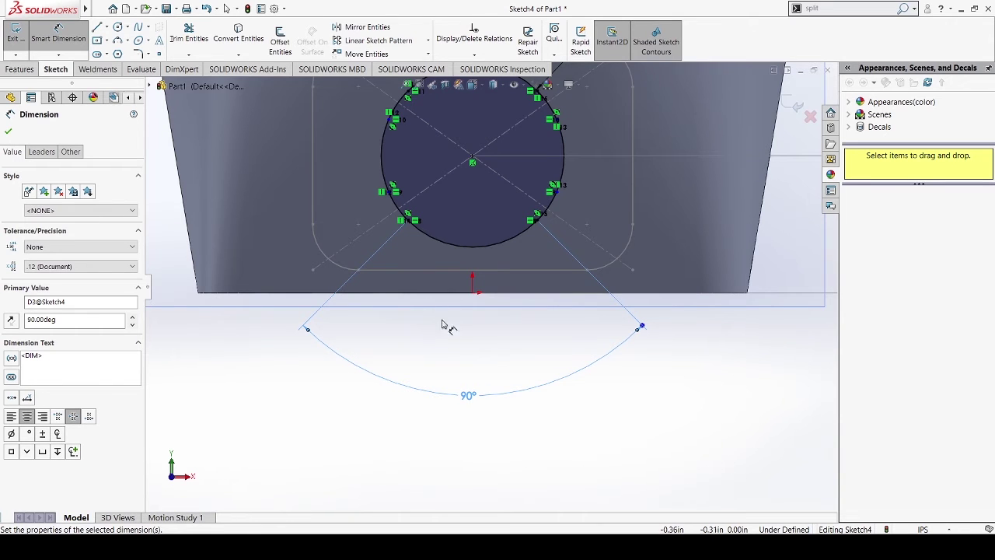
pyautogui.scroll(1, 467, 272)
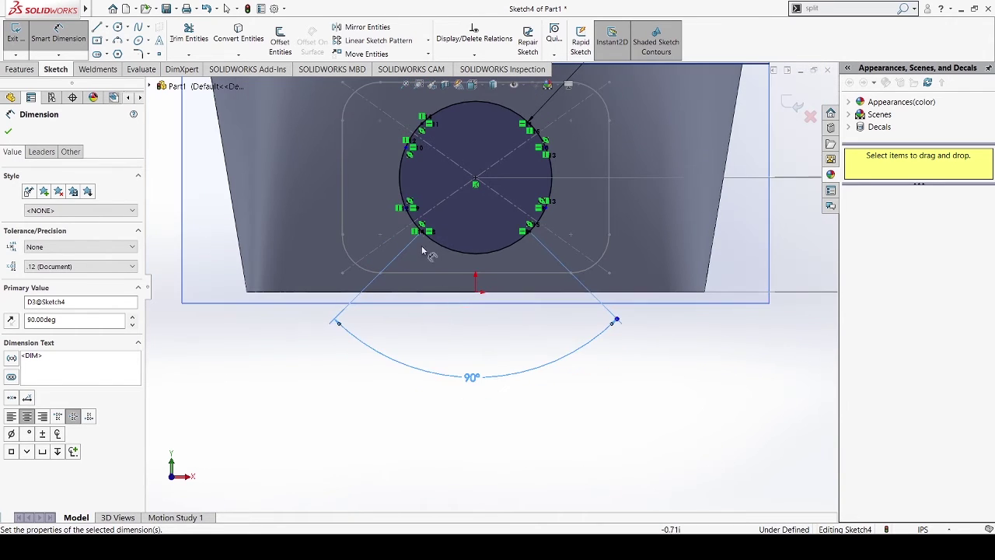
# Dimension the angle between the circle's two lower side points about its centre as 135° and exit the sketch
pyautogui.click(475, 181)
pyautogui.click(410, 207)
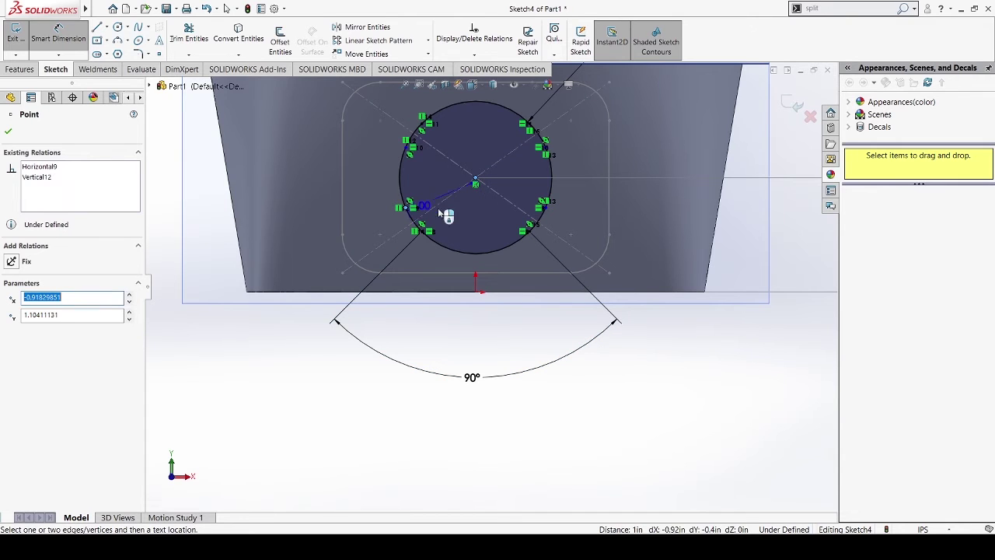
pyautogui.click(545, 207)
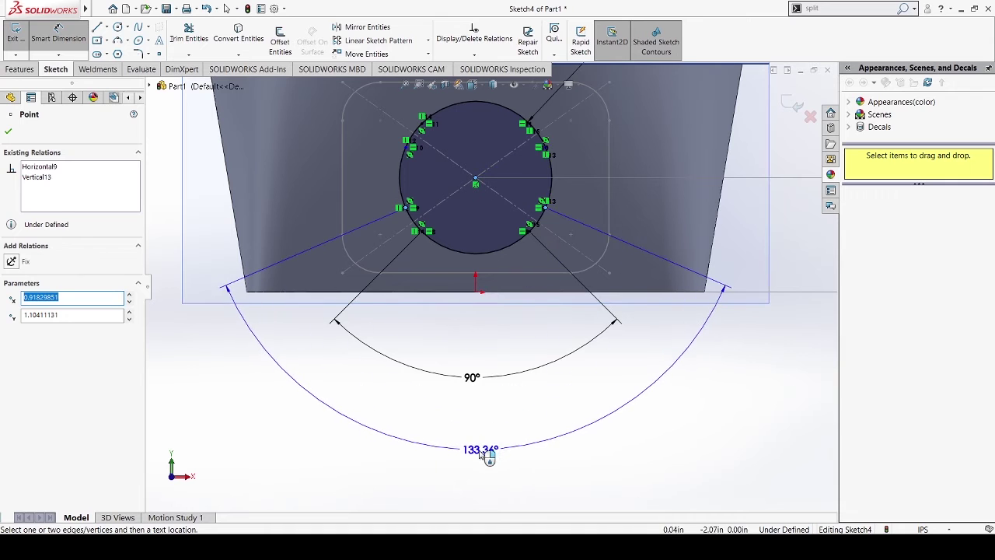
pyautogui.click(472, 457)
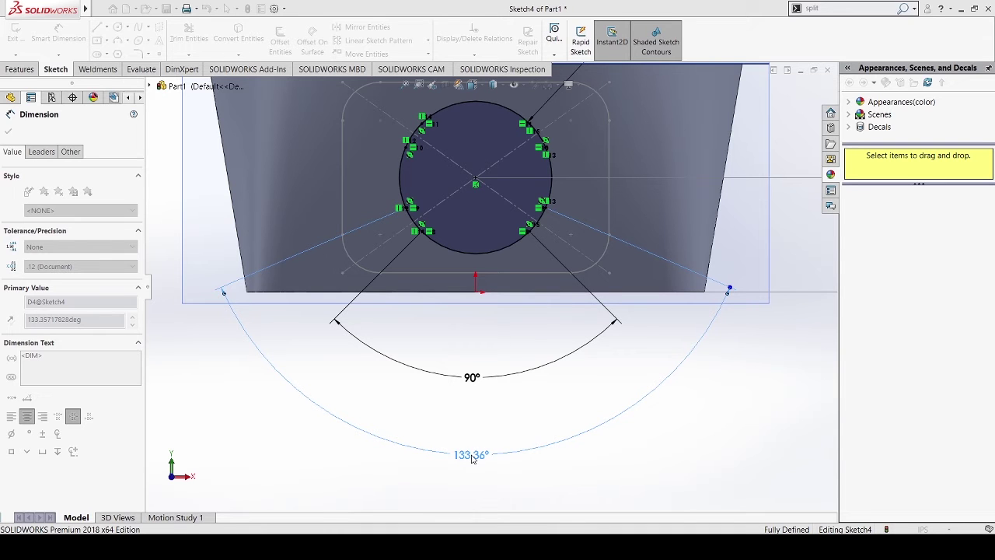
pyautogui.write('135')
pyautogui.press('Return')
pyautogui.scroll(6, 494, 444)
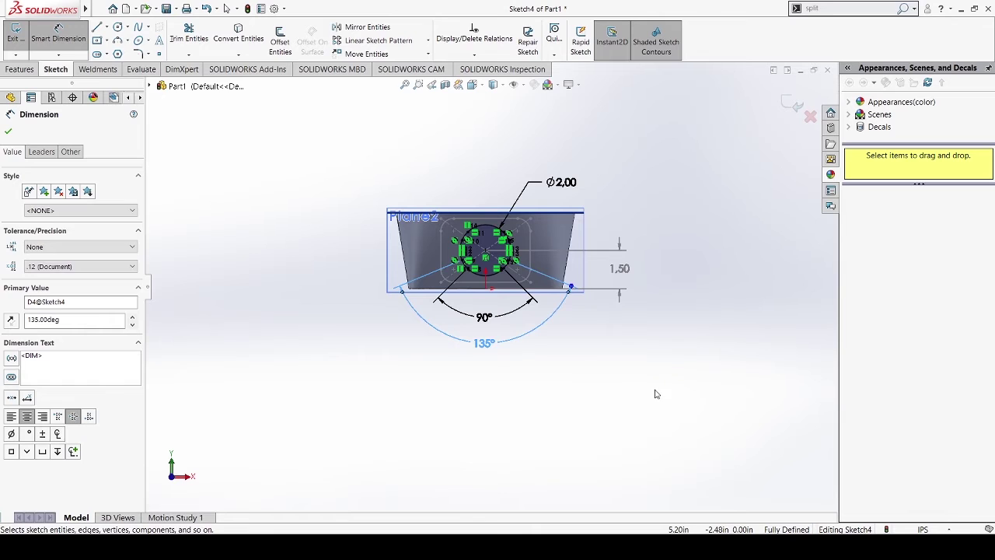
pyautogui.click(506, 413)
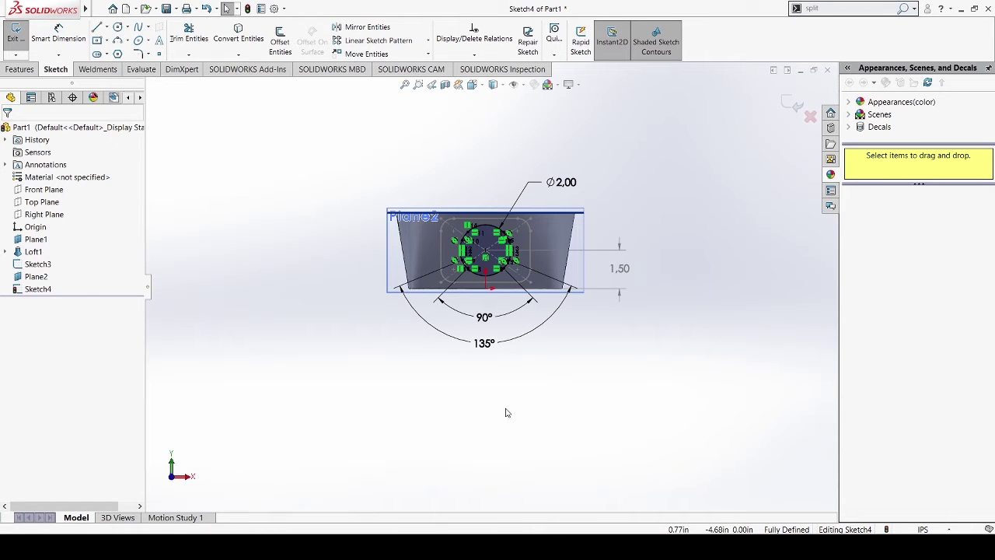
pyautogui.click(16, 37)
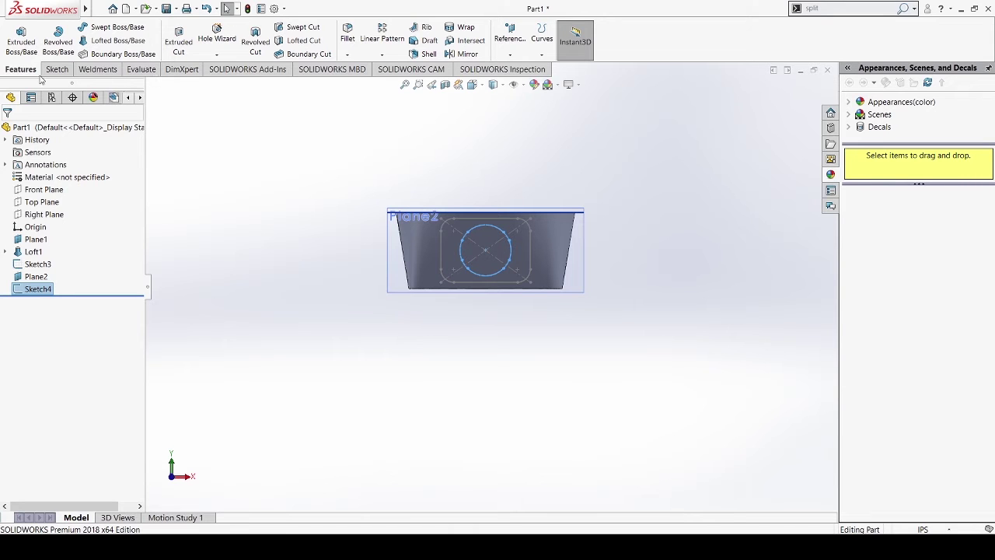
# Start a lofted boss with the circle sketch Sketch4 and the rounded-rectangle sketch Sketch3 as profiles
pyautogui.click(123, 43)
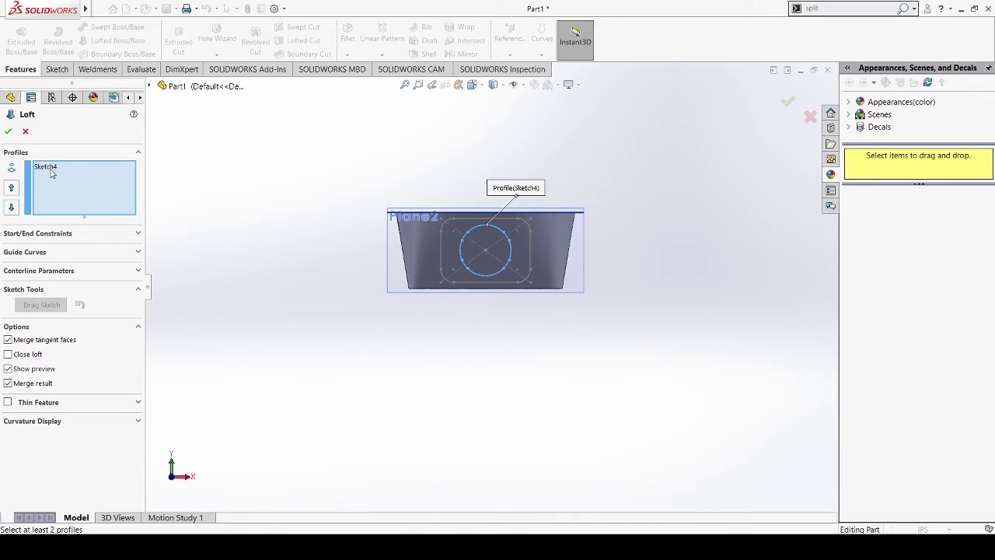
pyautogui.click(150, 86)
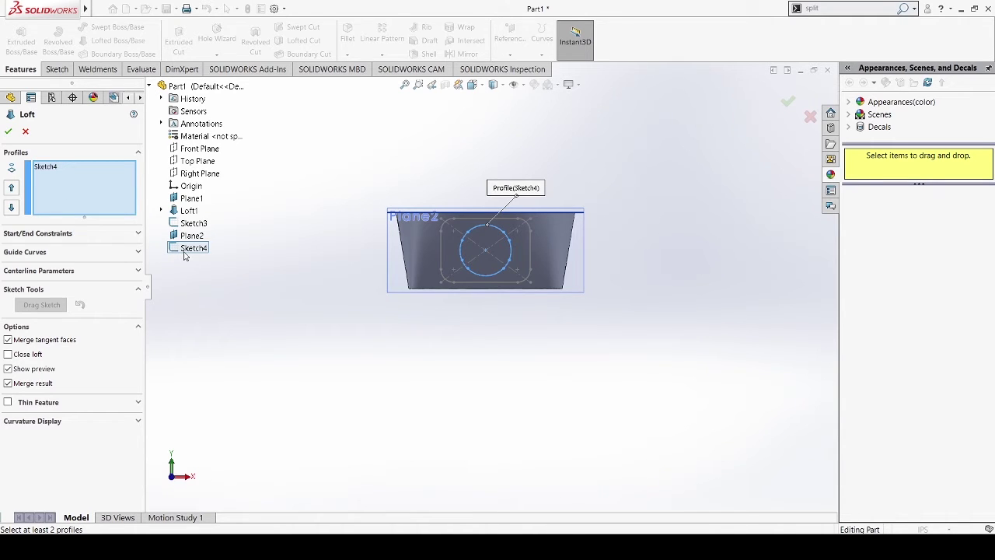
pyautogui.click(192, 223)
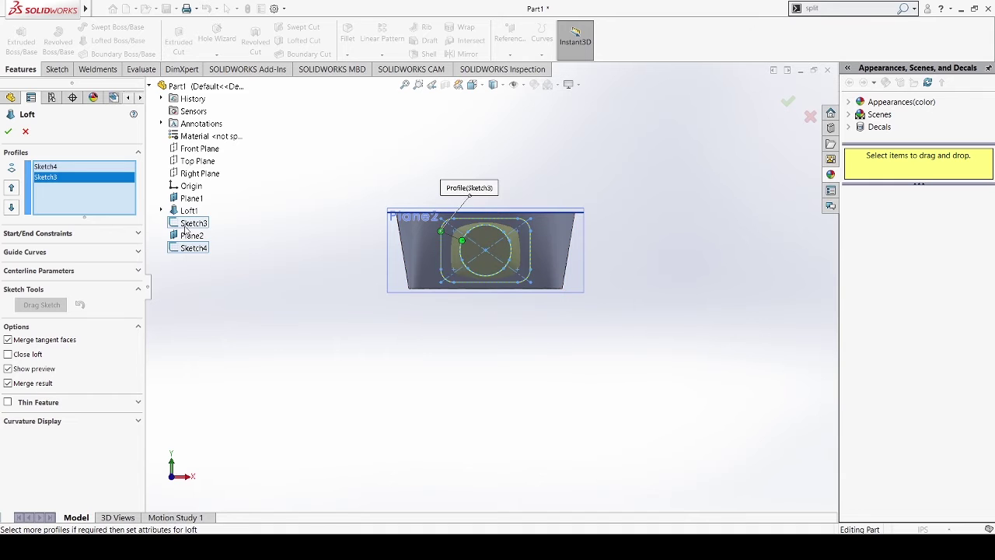
# Show all connectors on the loft preview, check their alignment between the circle and rounded rectangle, and accept the loft
pyautogui.moveTo(370, 262); pyautogui.dragTo(416, 258, button='middle')
pyautogui.scroll(-5, 496, 252)
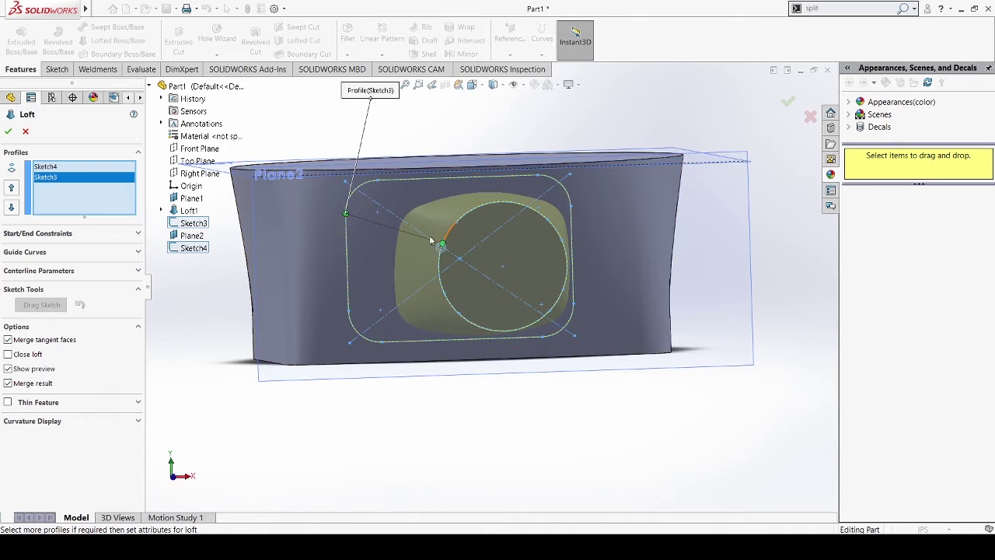
pyautogui.scroll(3, 502, 279)
pyautogui.scroll(2, 502, 303)
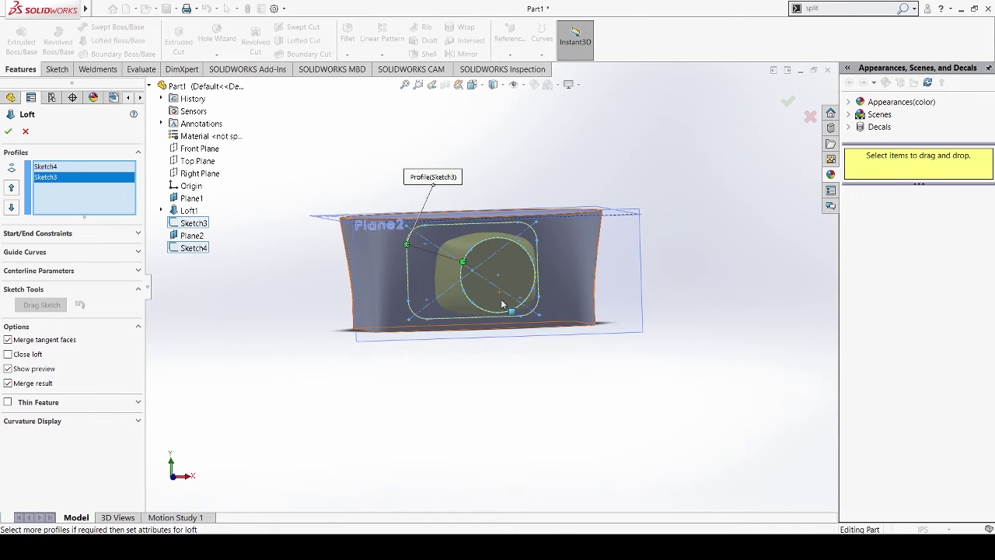
pyautogui.moveTo(569, 288); pyautogui.dragTo(609, 273, button='middle')
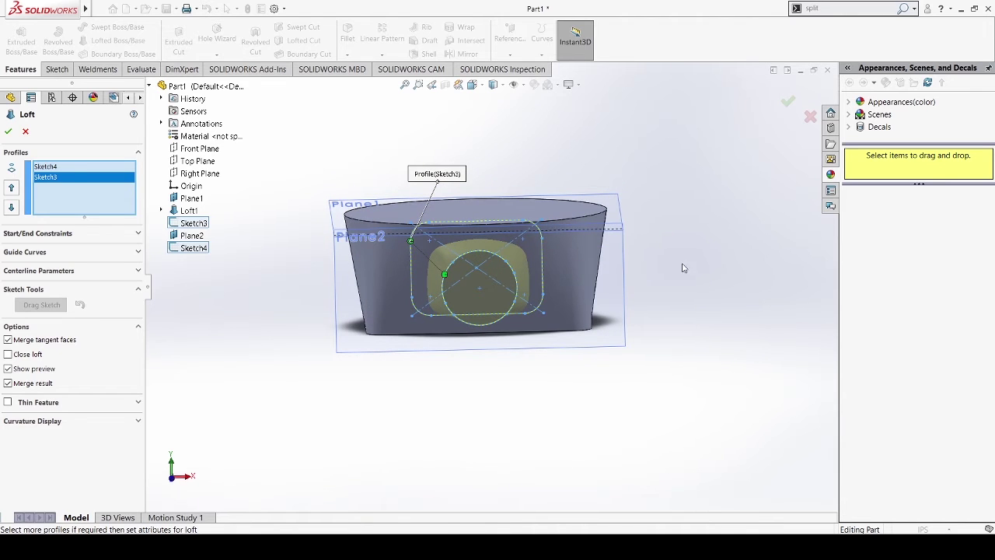
pyautogui.click(733, 397)
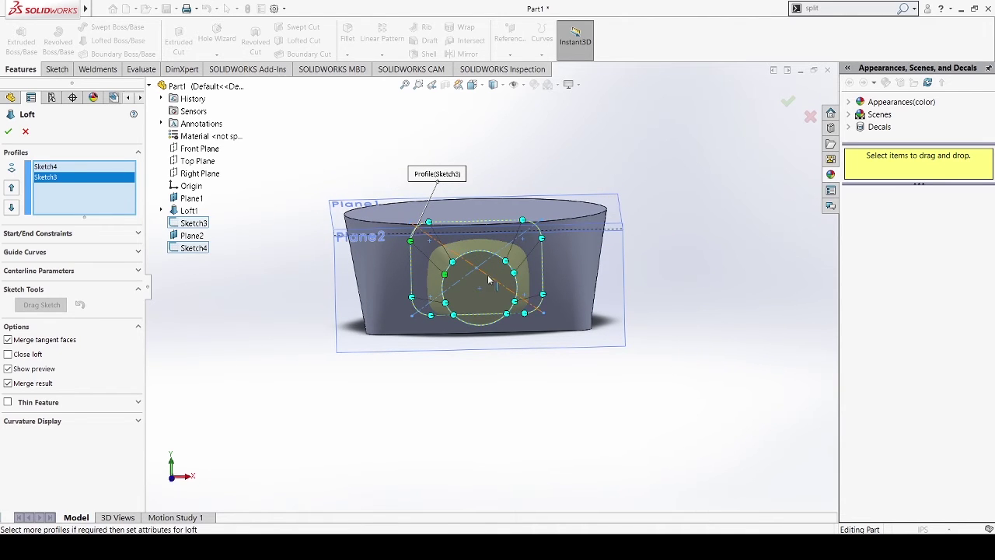
pyautogui.moveTo(489, 279); pyautogui.dragTo(507, 264, button='middle')
pyautogui.scroll(-5, 509, 269)
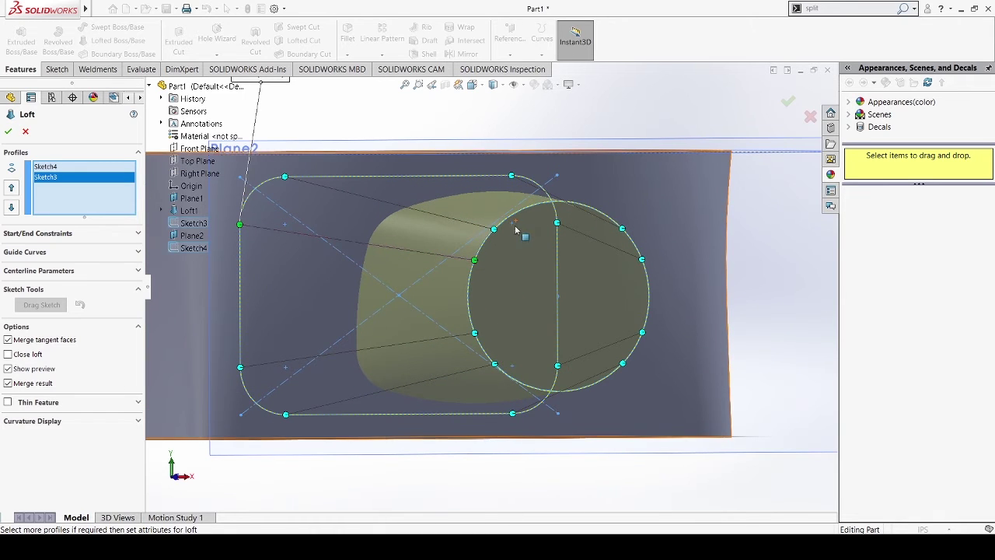
pyautogui.moveTo(406, 201); pyautogui.dragTo(510, 233, button='middle')
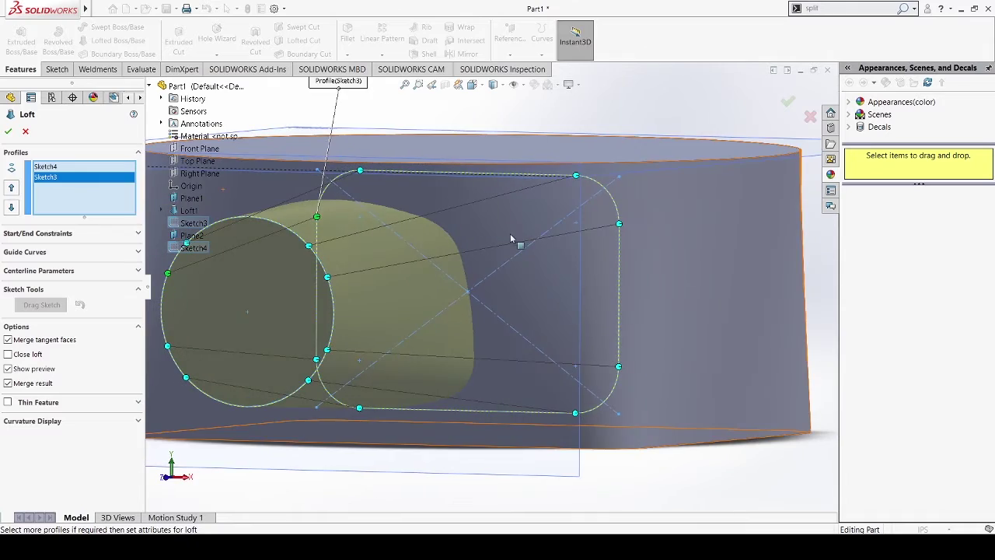
pyautogui.moveTo(501, 285); pyautogui.dragTo(465, 367, button='middle')
pyautogui.click(8, 130)
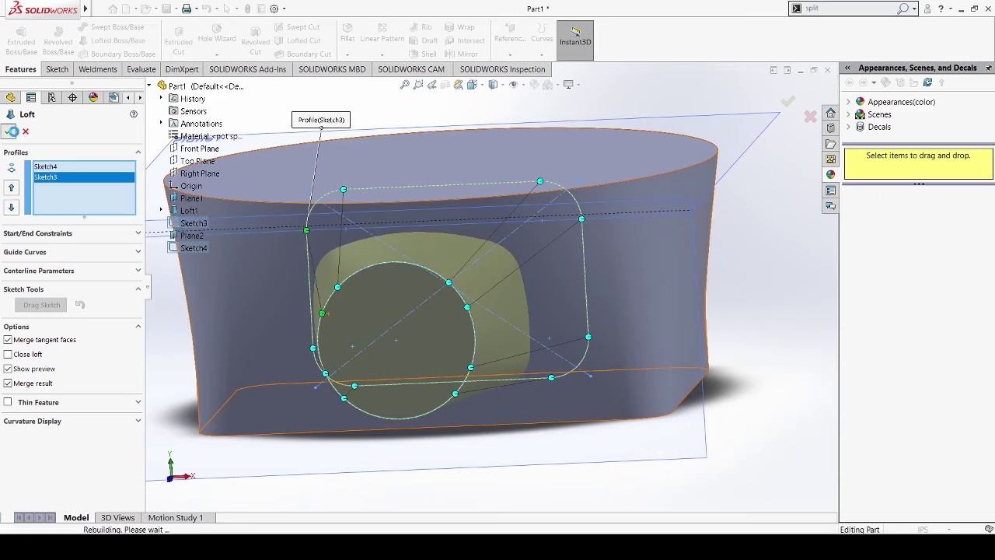
# Create a reference plane offset 4 in from the Right Plane
pyautogui.moveTo(327, 238)
pyautogui.mouseDown(button='middle')
pyautogui.moveTo(360, 250)
pyautogui.moveTo(344, 249)
pyautogui.moveTo(337, 233)
pyautogui.mouseUp(button='middle')
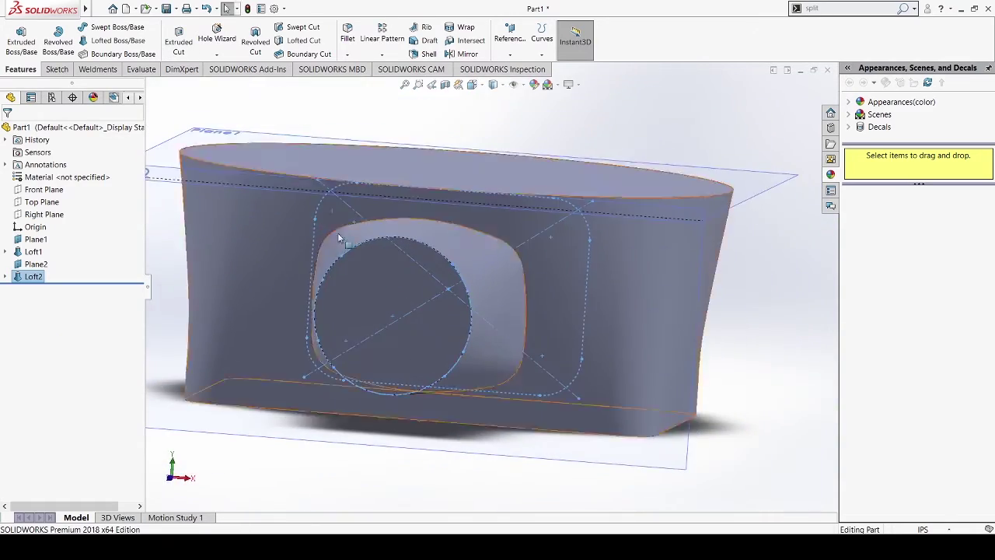
pyautogui.scroll(2, 402, 309)
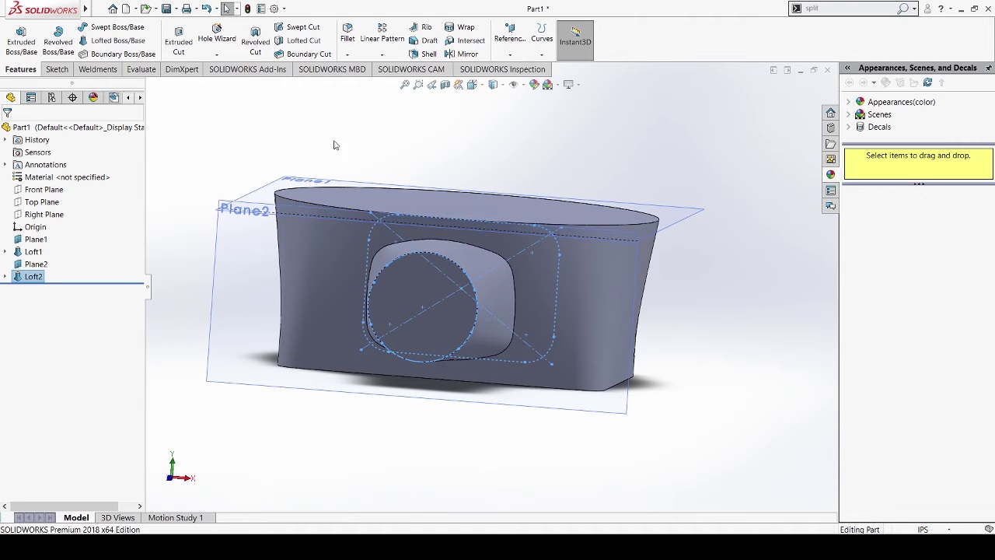
pyautogui.click(510, 35)
pyautogui.click(510, 72)
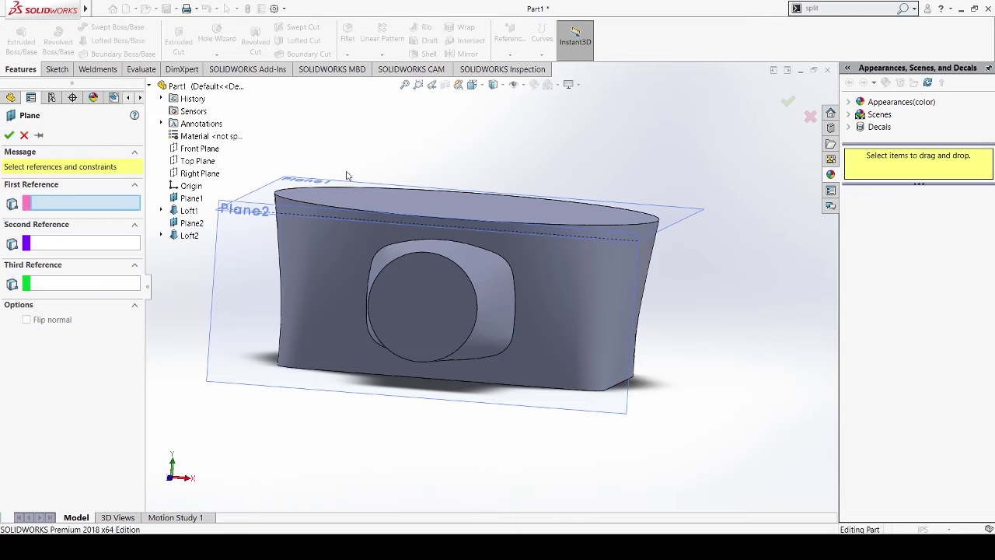
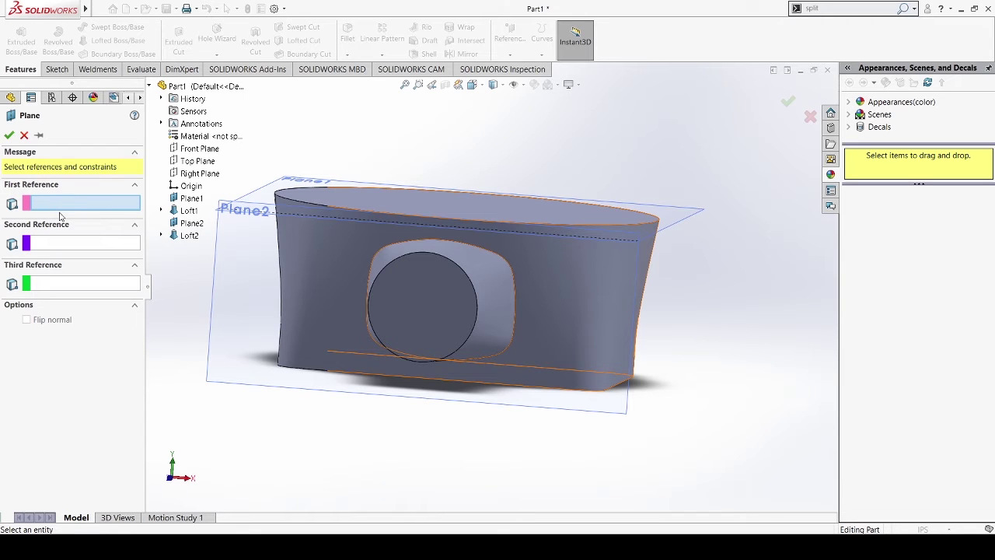
pyautogui.click(152, 87)
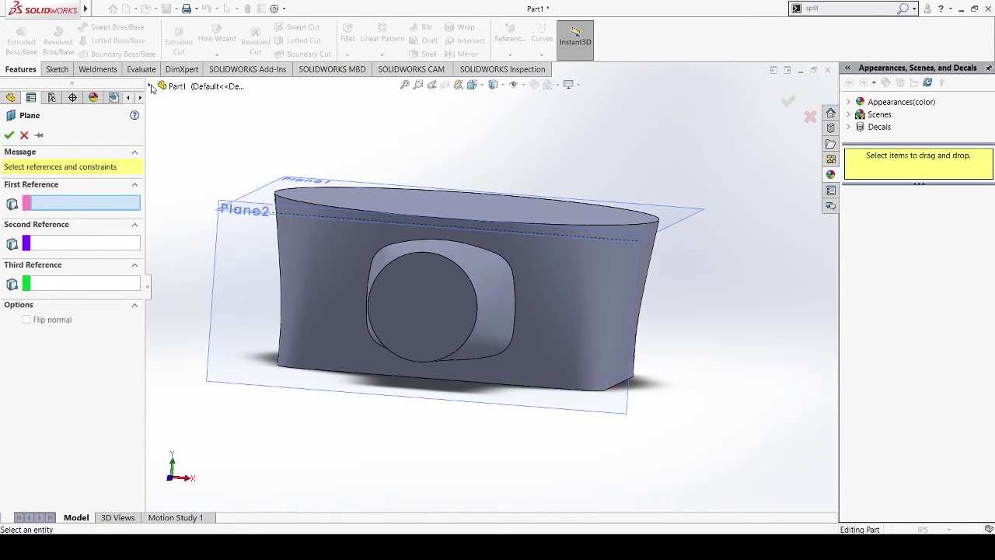
pyautogui.click(150, 86)
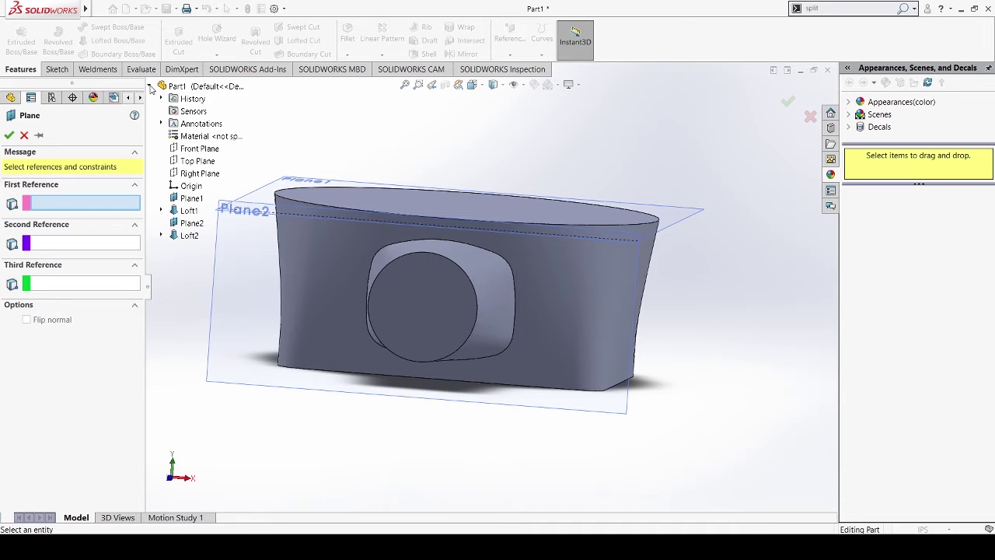
pyautogui.click(197, 173)
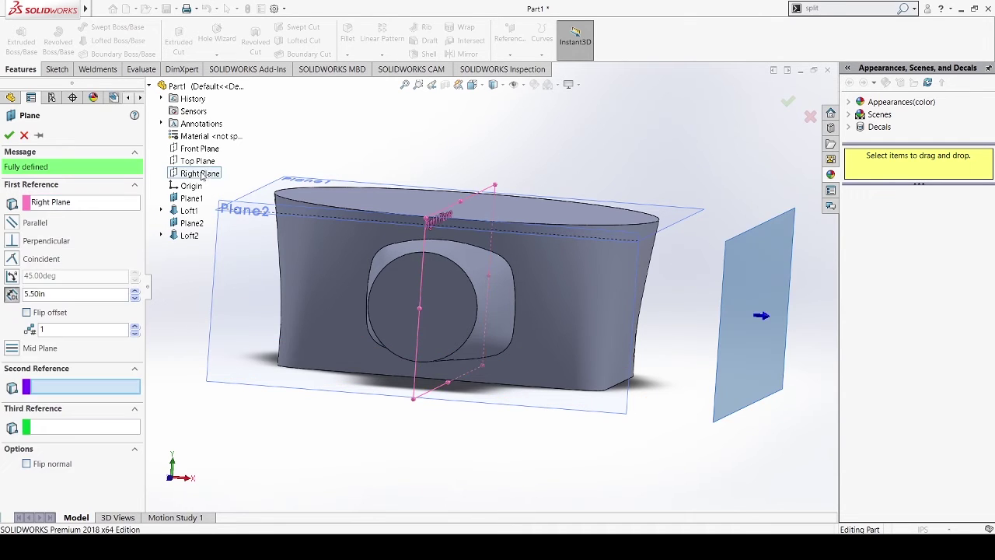
pyautogui.click(12, 276)
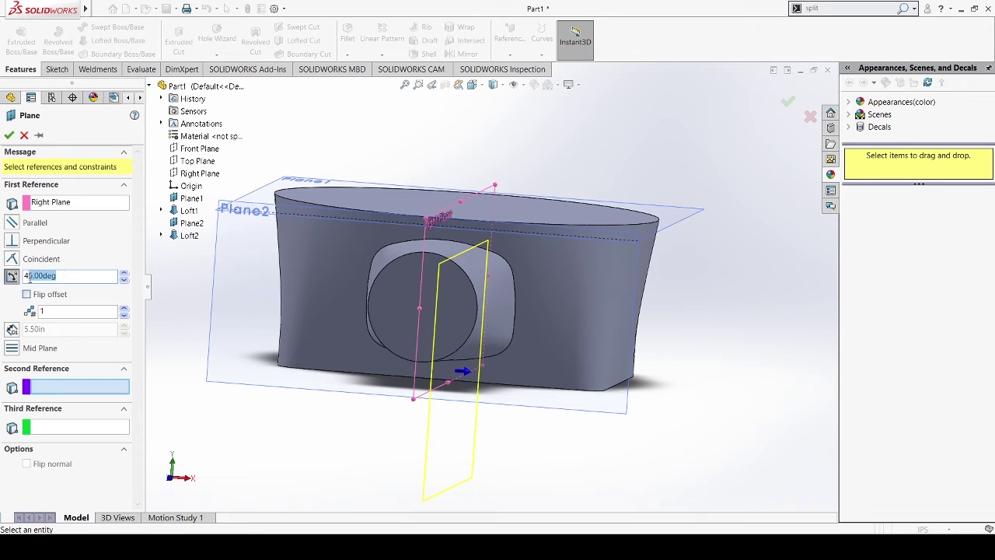
pyautogui.write('0')
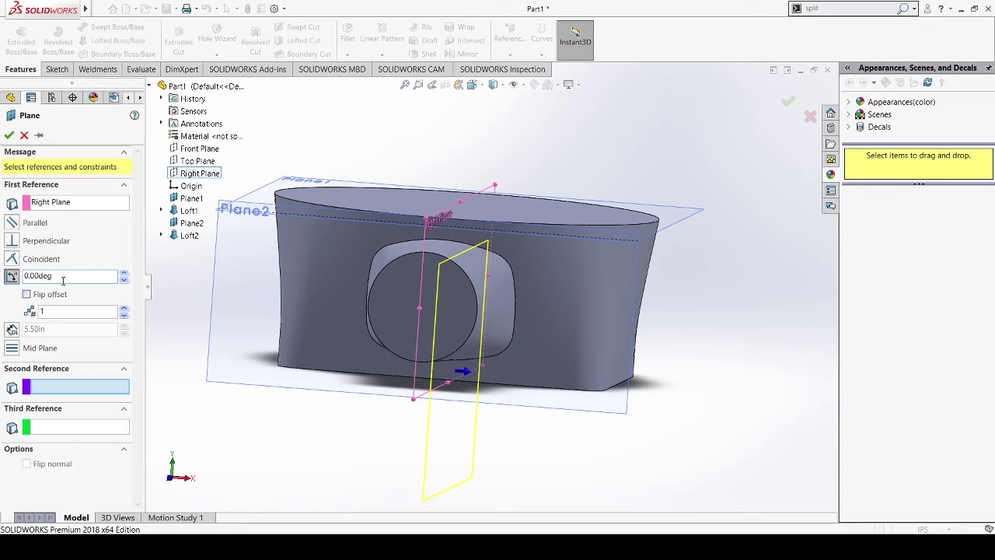
pyautogui.click(11, 329)
pyautogui.press('BackSpace')
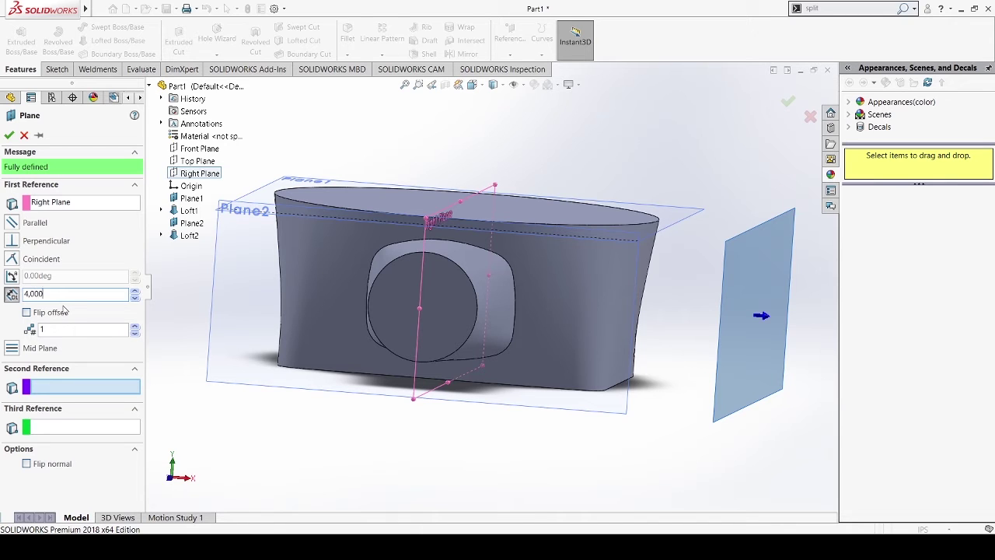
pyautogui.press('Return')
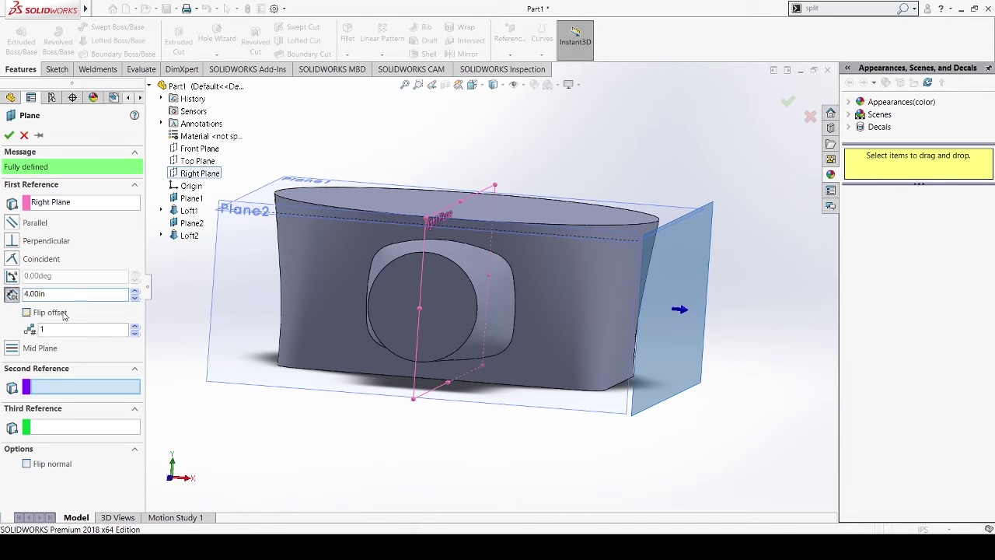
pyautogui.click(9, 135)
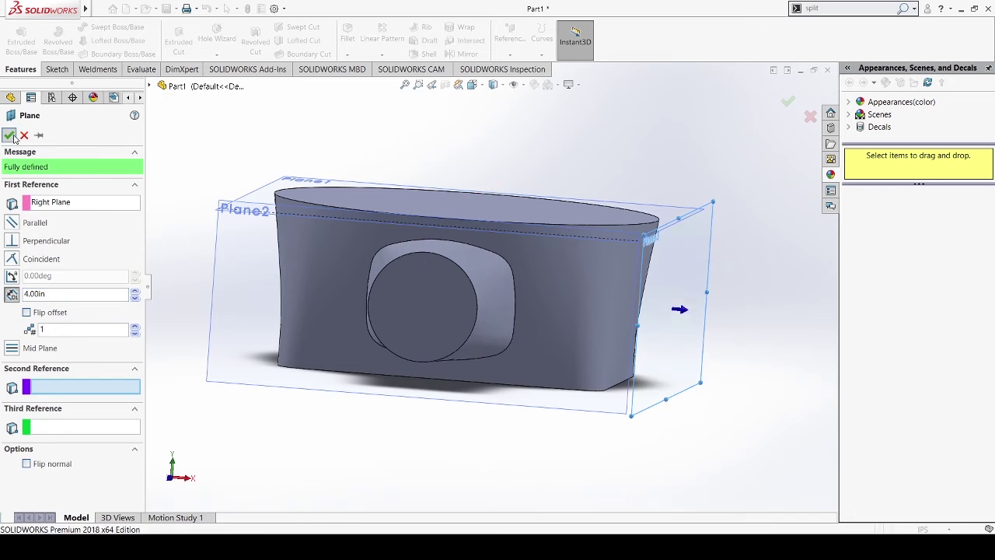
# Orient the view normal to Plane3 and open a new sketch on it
pyautogui.moveTo(522, 379); pyautogui.dragTo(514, 390, button='middle')
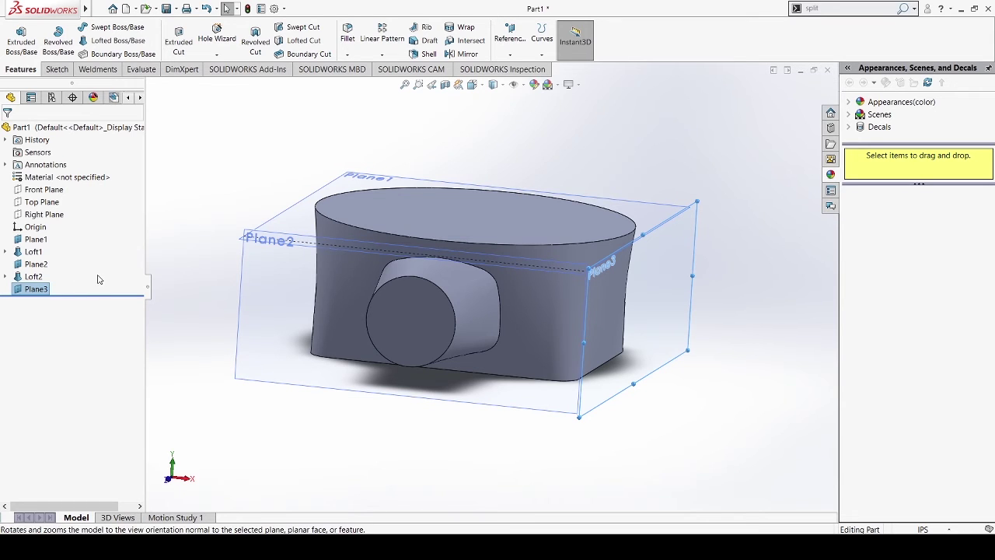
pyautogui.hotkey('ctrl', '8')
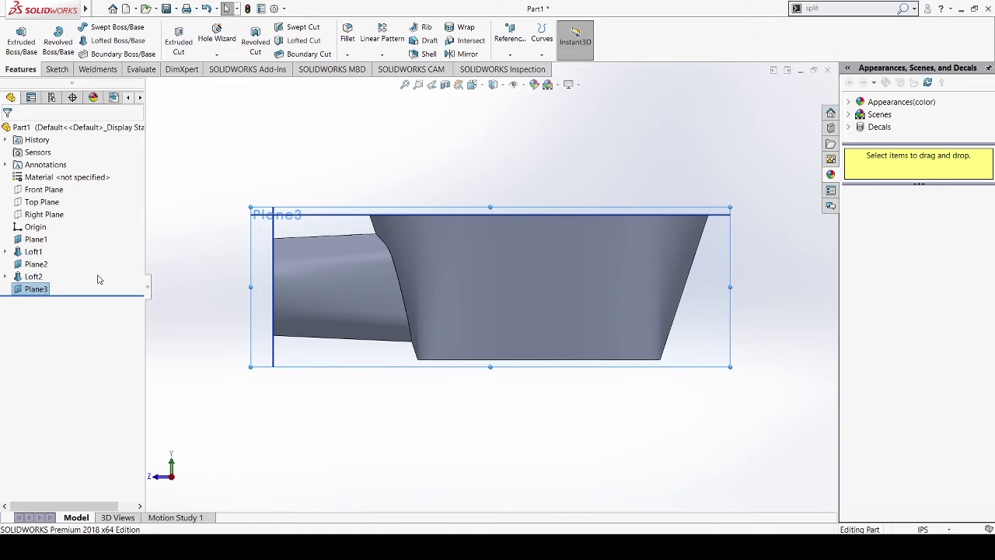
pyautogui.click(44, 289)
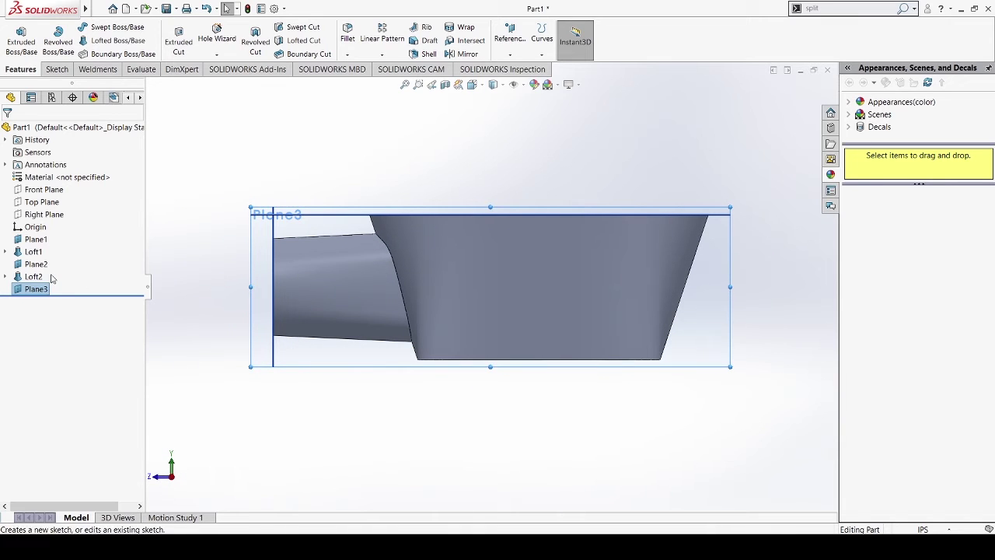
pyautogui.click(142, 290)
pyautogui.scroll(3, 311, 318)
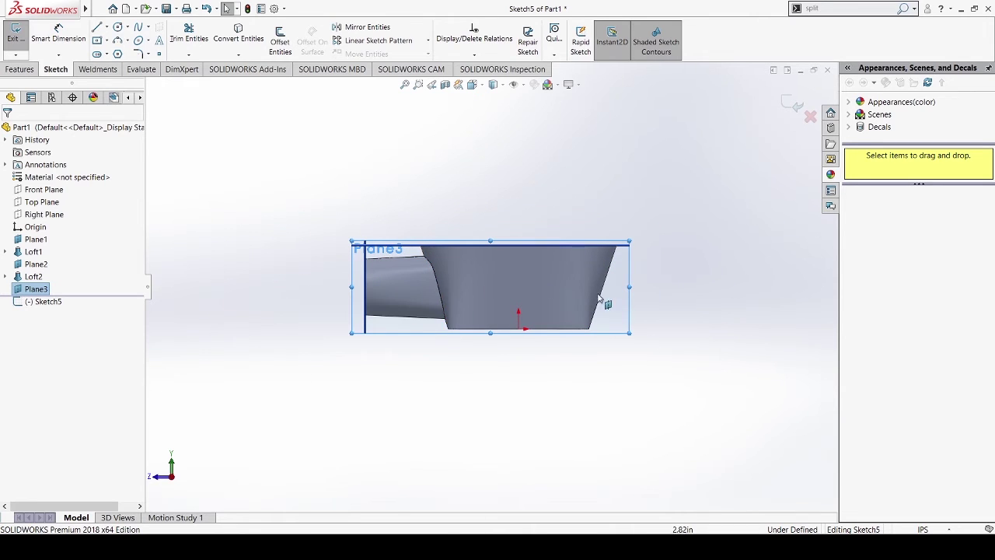
# Sketch a circle on Plane3 outside the body, on the side opposite the lofted neck
pyautogui.click(118, 27)
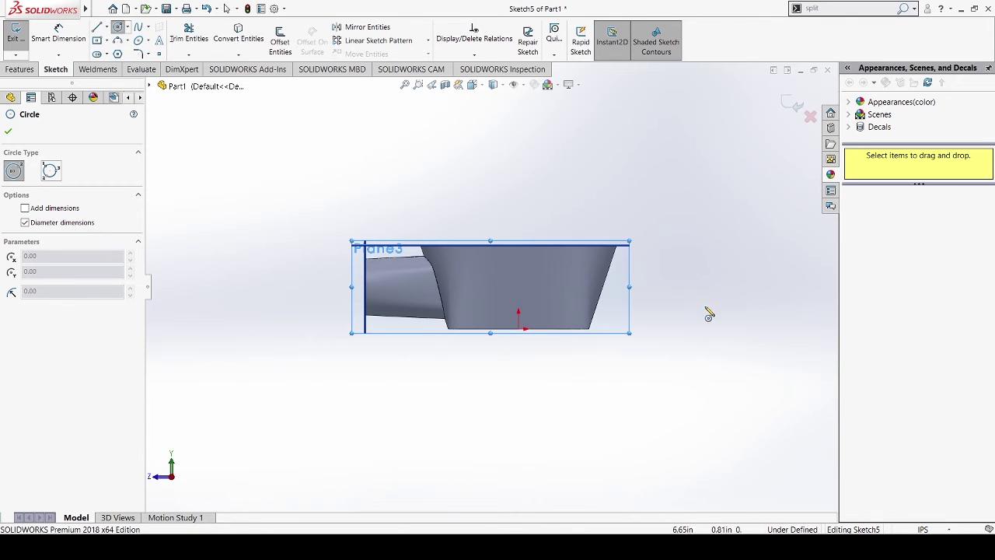
pyautogui.moveTo(691, 279); pyautogui.dragTo(704, 301)
pyautogui.press('Escape')
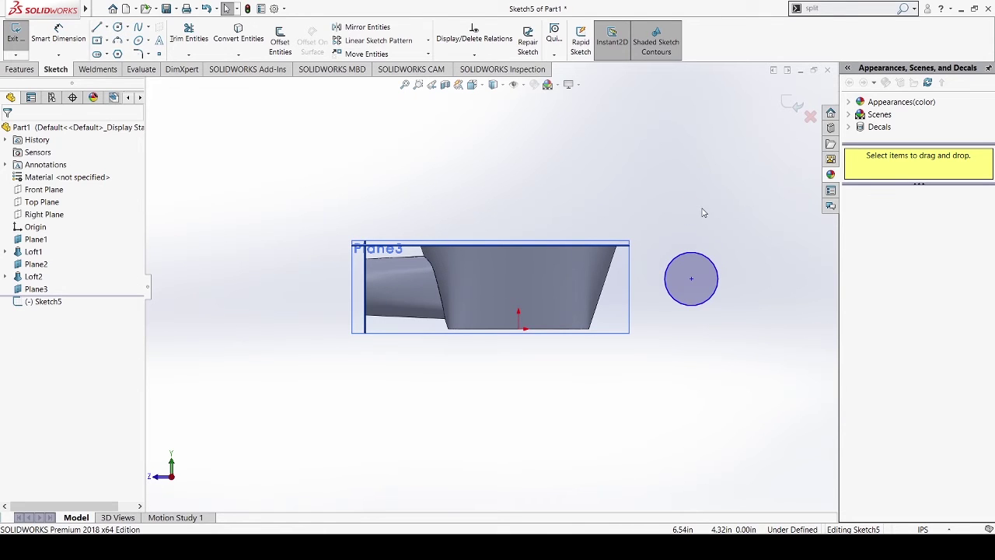
# Dimension the circle's diameter as 2 in
pyautogui.click(59, 35)
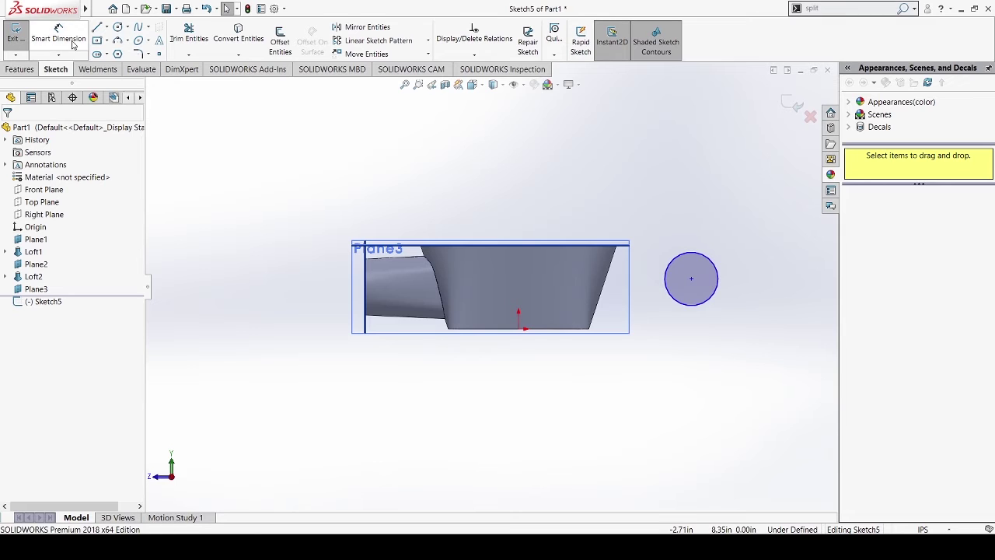
pyautogui.click(691, 252)
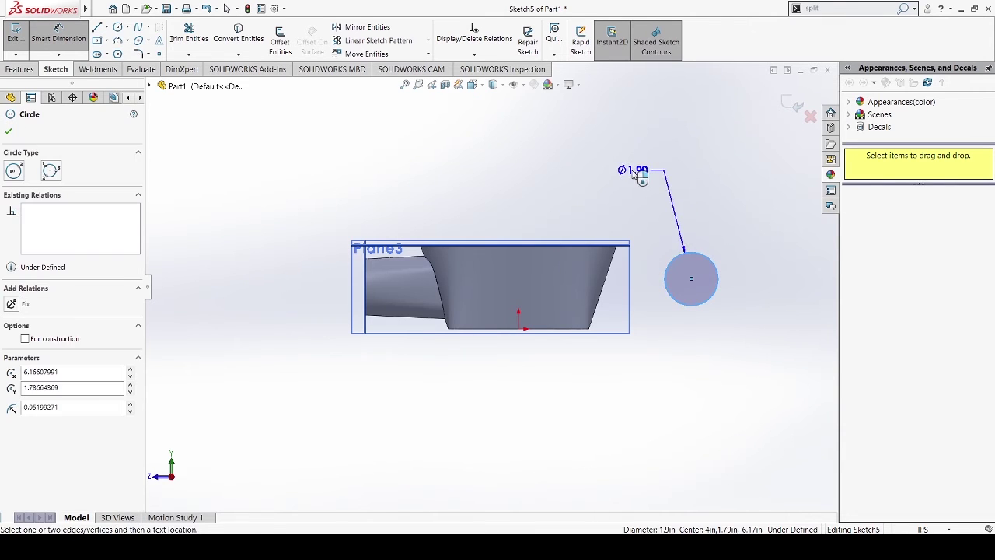
pyautogui.click(618, 175)
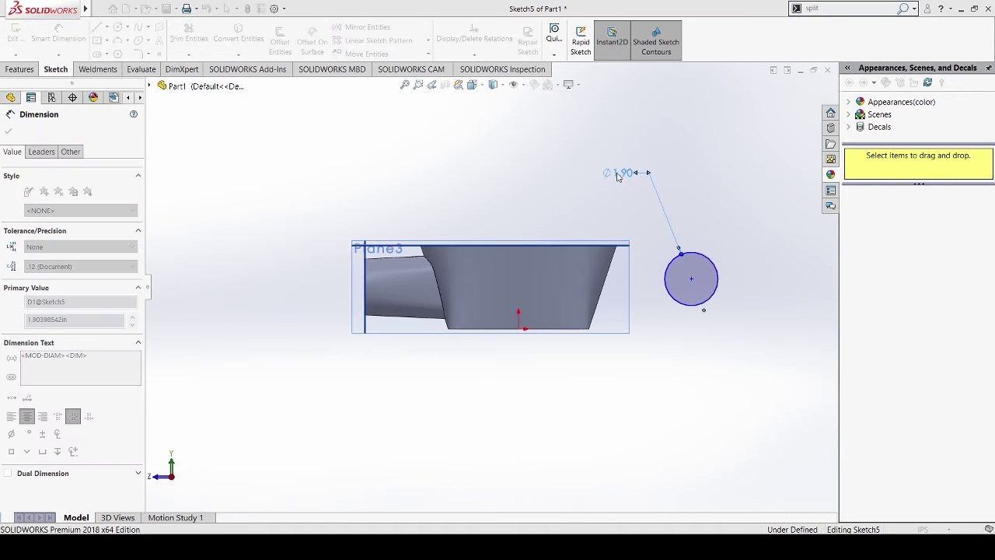
pyautogui.write('2')
pyautogui.press('Return')
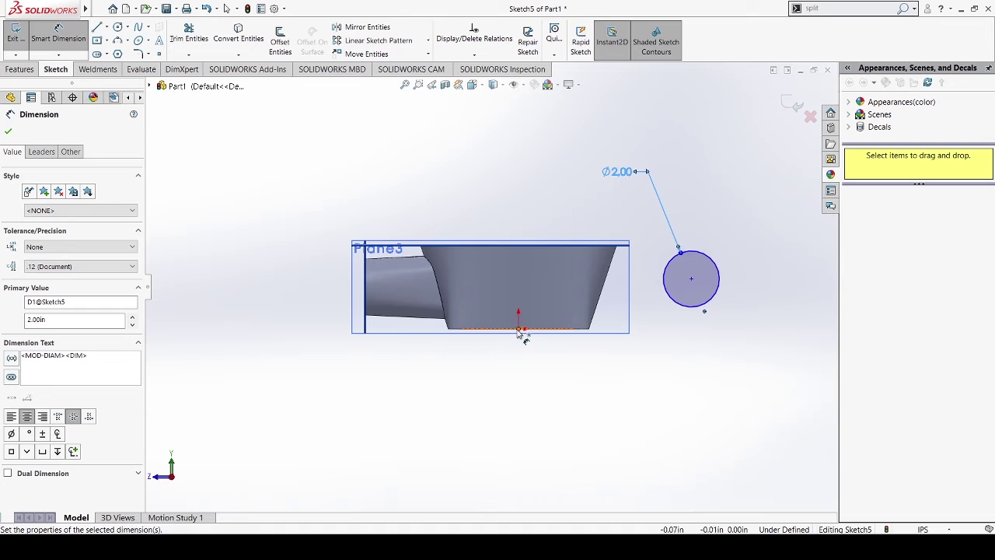
# Dimension the horizontal distance from the origin to the circle's center as 6 in
pyautogui.click(691, 278)
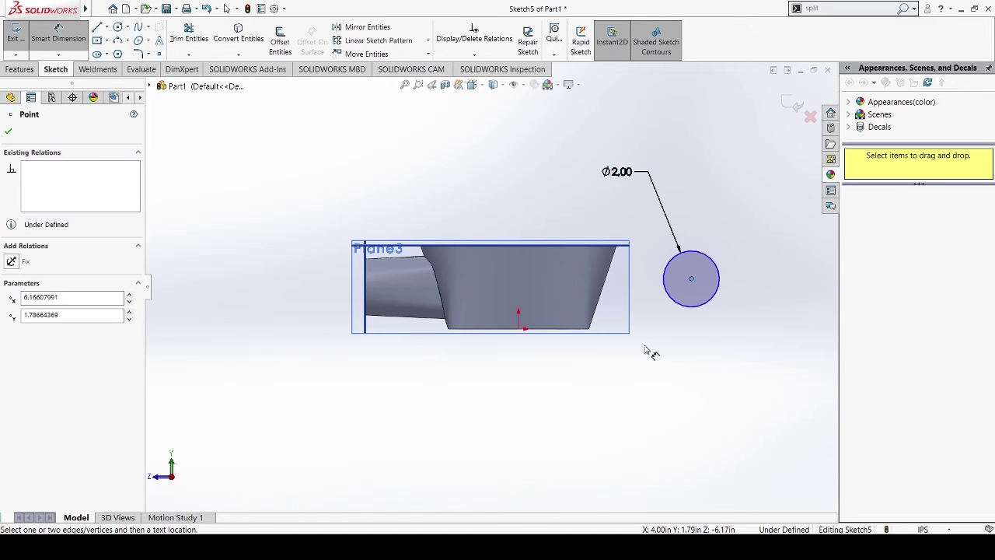
pyautogui.click(519, 330)
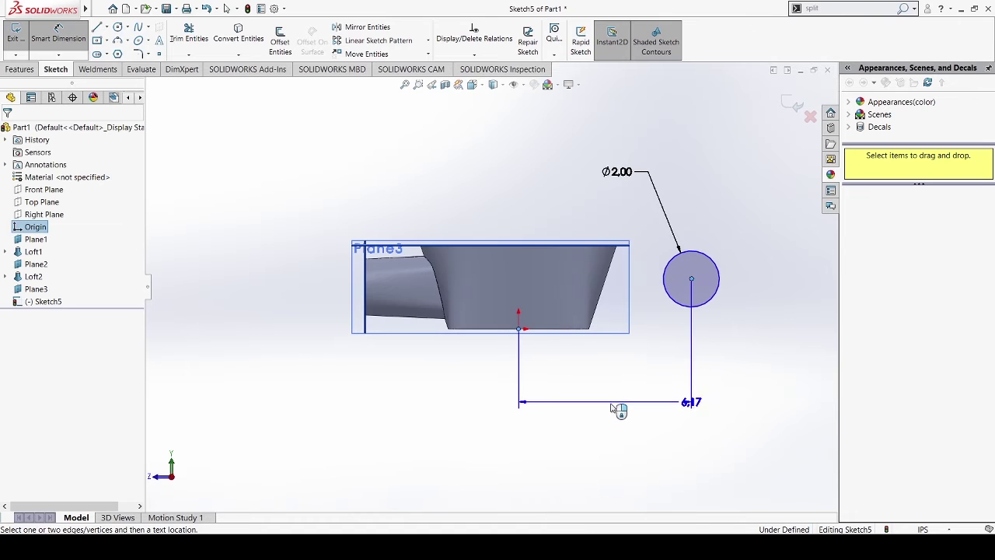
pyautogui.click(619, 417)
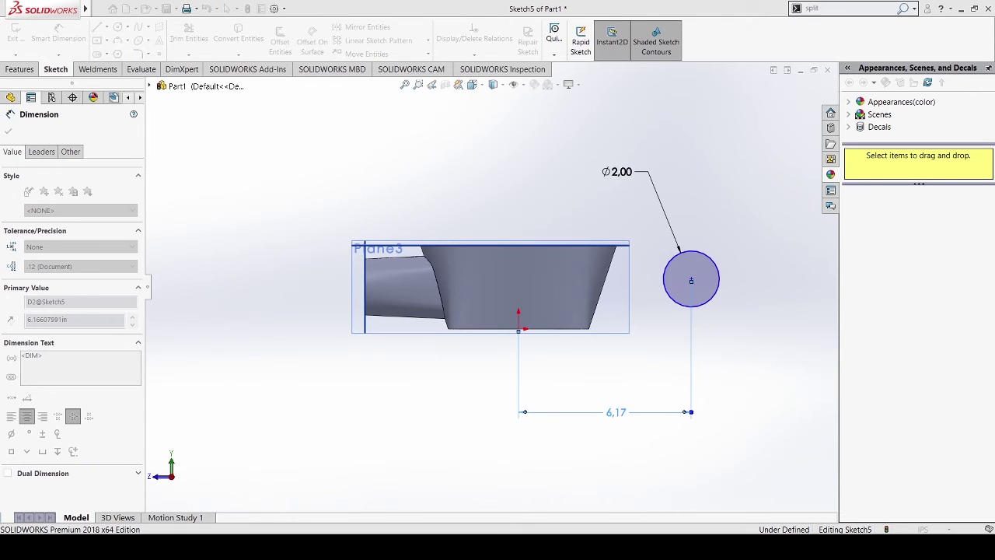
pyautogui.write('6')
pyautogui.press('Return')
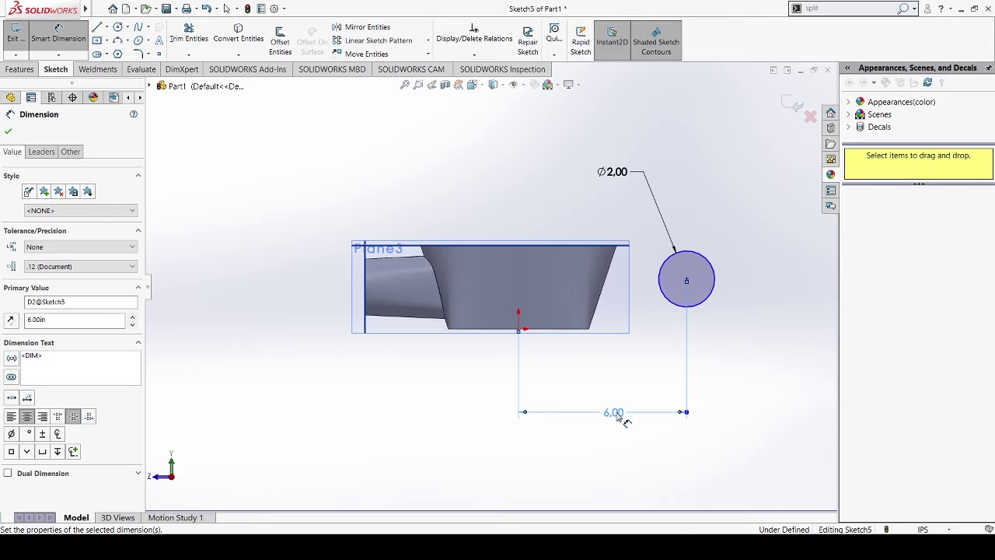
pyautogui.click(776, 443)
# Split the circle with Split Entities at eight points, placing two split points in each quadrant
pyautogui.click(833, 10)
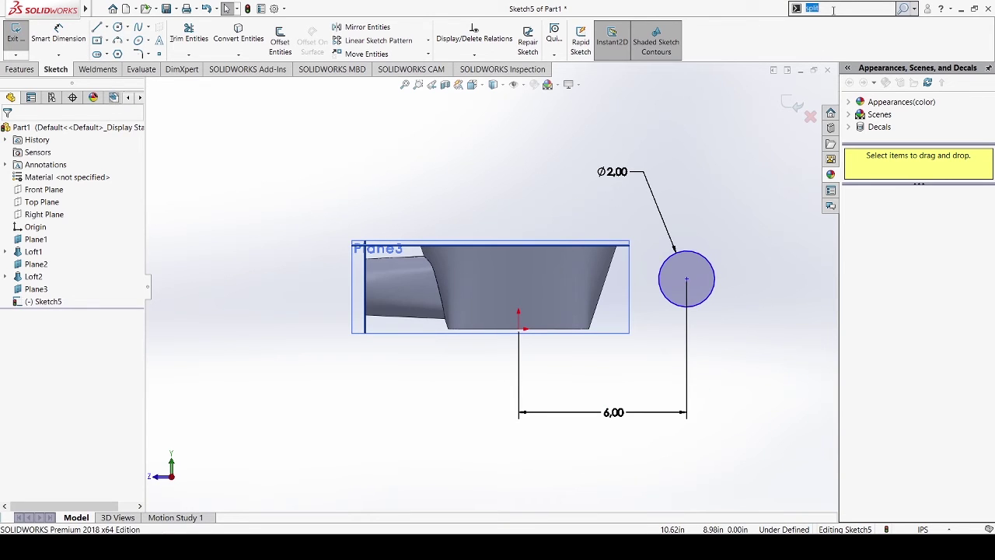
pyautogui.click(832, 23)
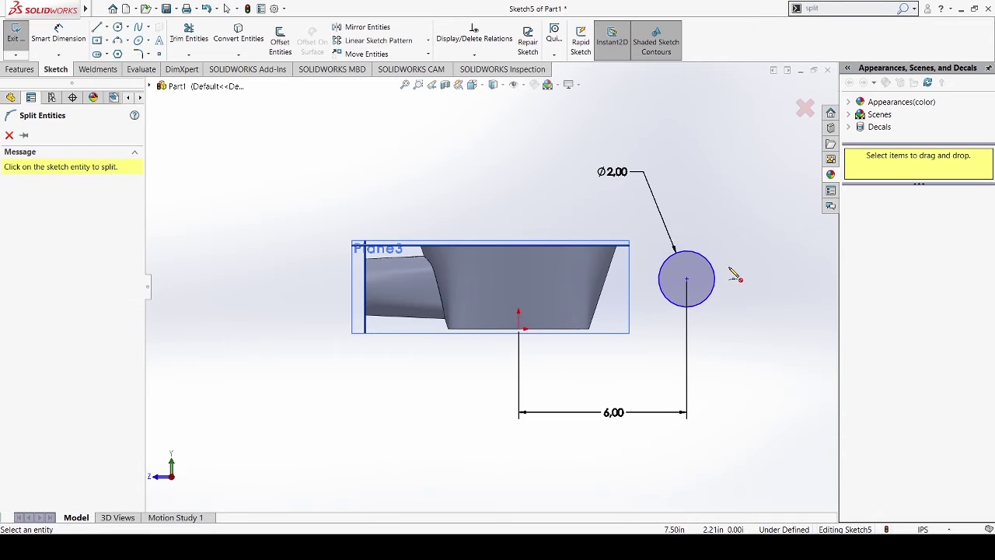
pyautogui.click(706, 264)
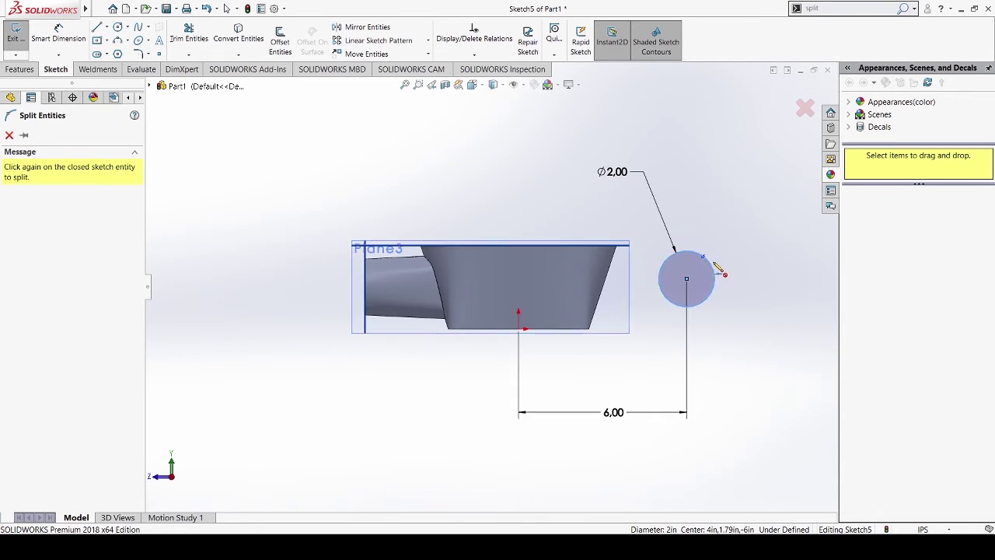
pyautogui.click(714, 274)
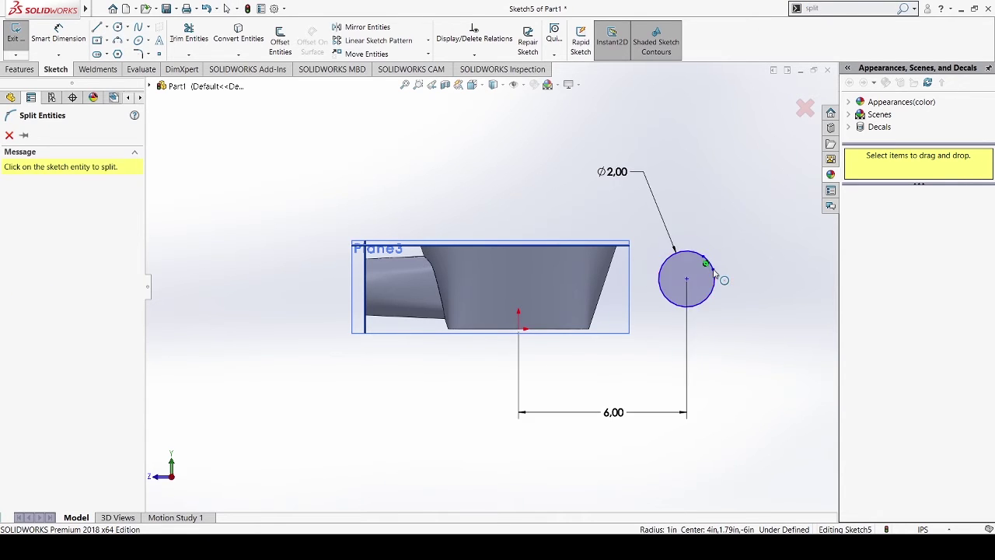
pyautogui.click(667, 265)
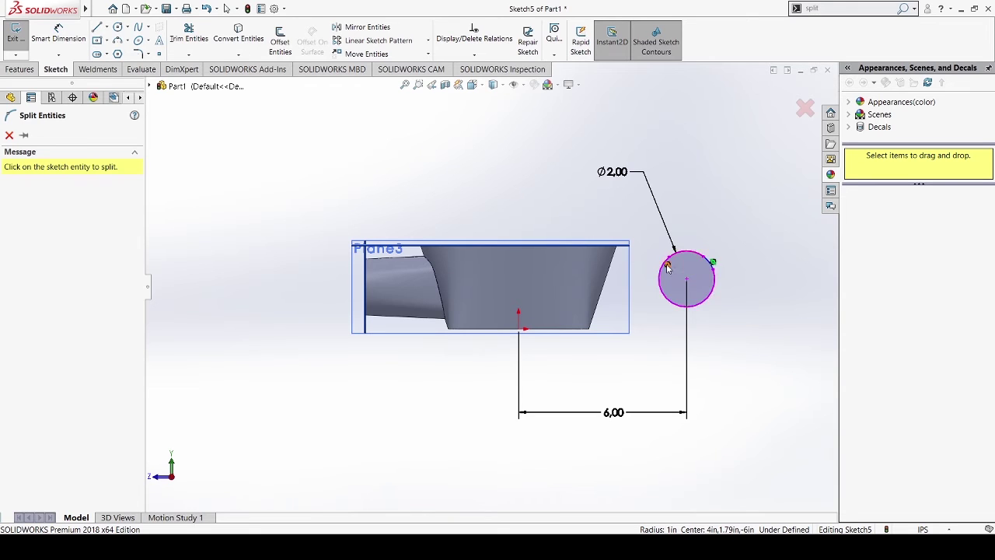
pyautogui.click(666, 272)
pyautogui.click(666, 287)
pyautogui.click(667, 295)
pyautogui.click(708, 283)
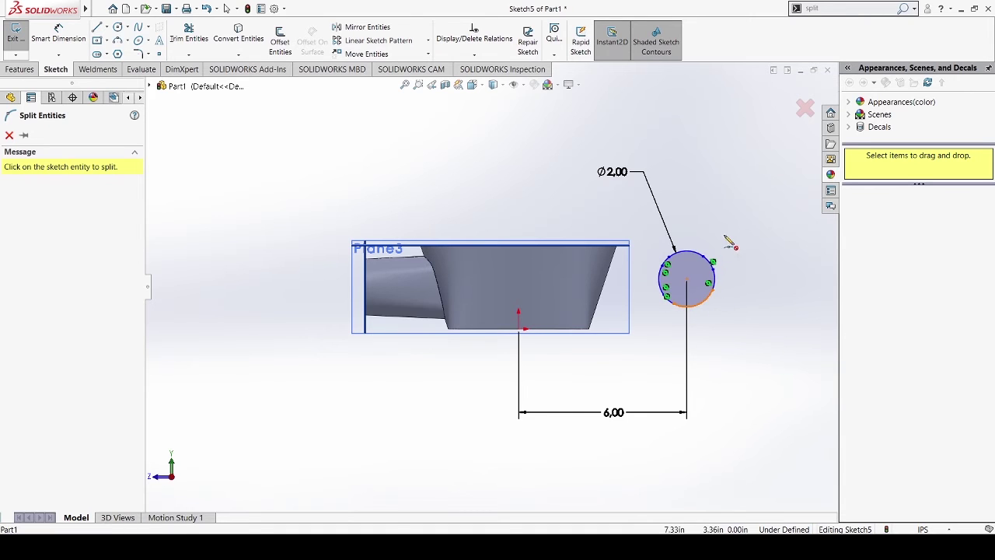
pyautogui.click(708, 297)
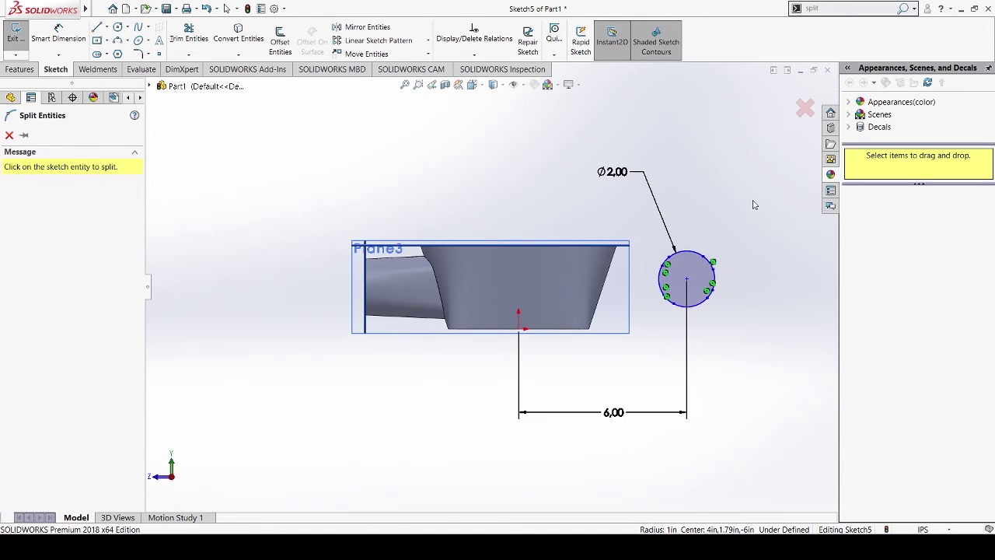
pyautogui.press('Escape')
# Add a horizontal relation between the lower split points of the circle's upper-left and upper-right pairs
pyautogui.scroll(-5, 739, 300)
pyautogui.scroll(-2, 616, 300)
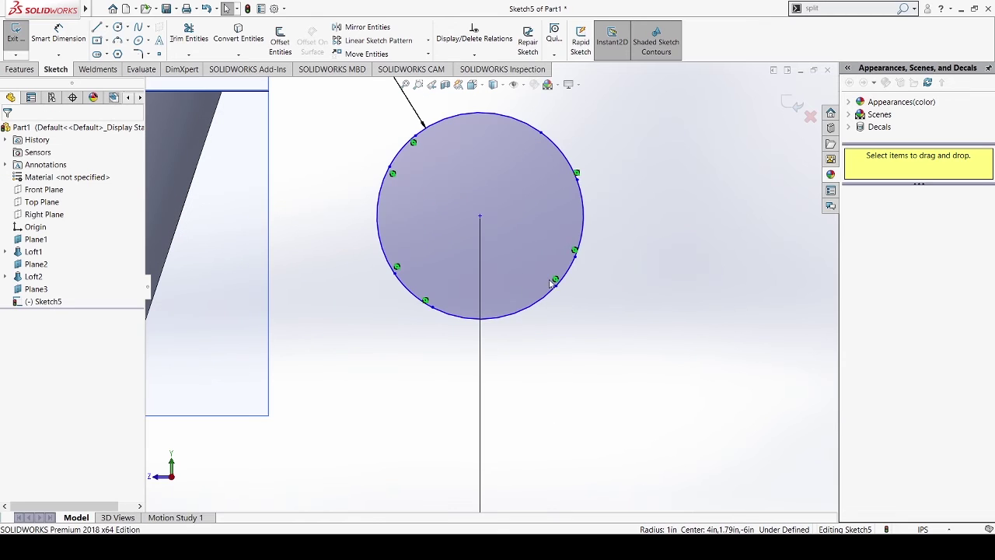
pyautogui.click(391, 170)
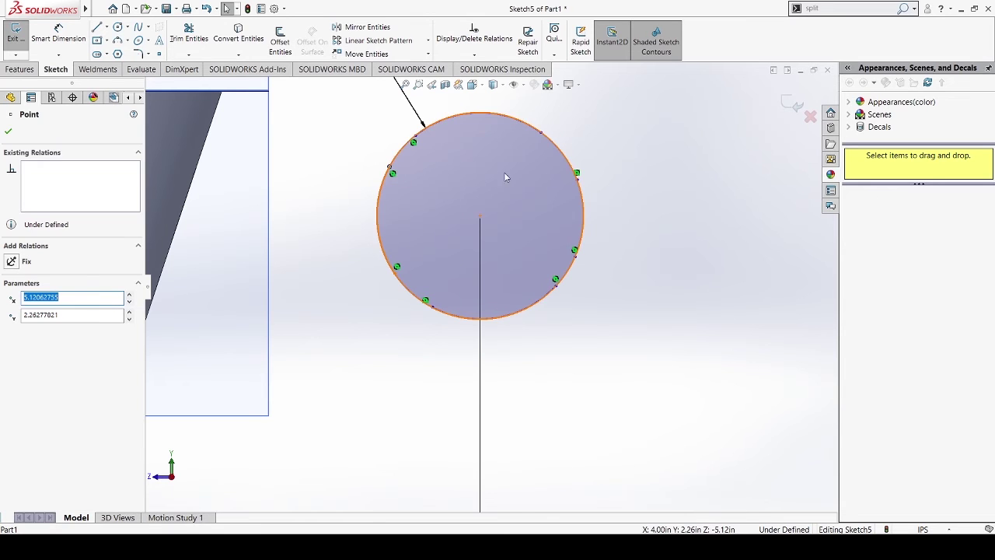
pyautogui.keyDown('ctrl'); pyautogui.click(577, 179); pyautogui.keyUp('ctrl')
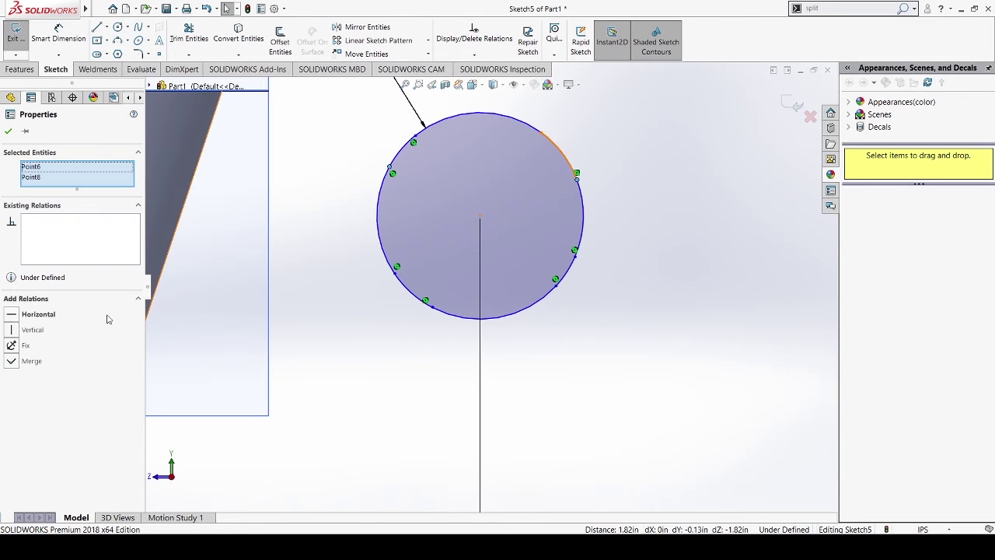
pyautogui.click(12, 314)
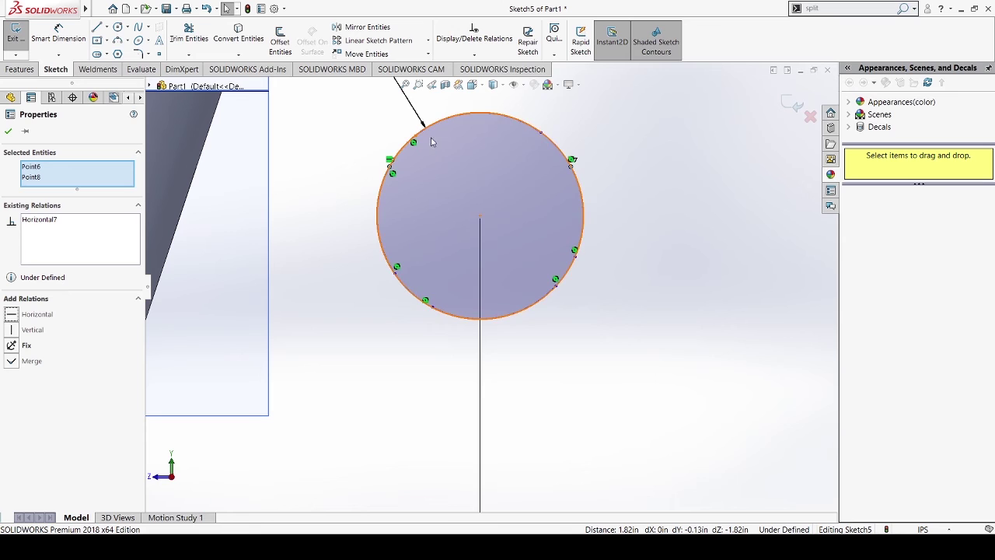
pyautogui.click(8, 130)
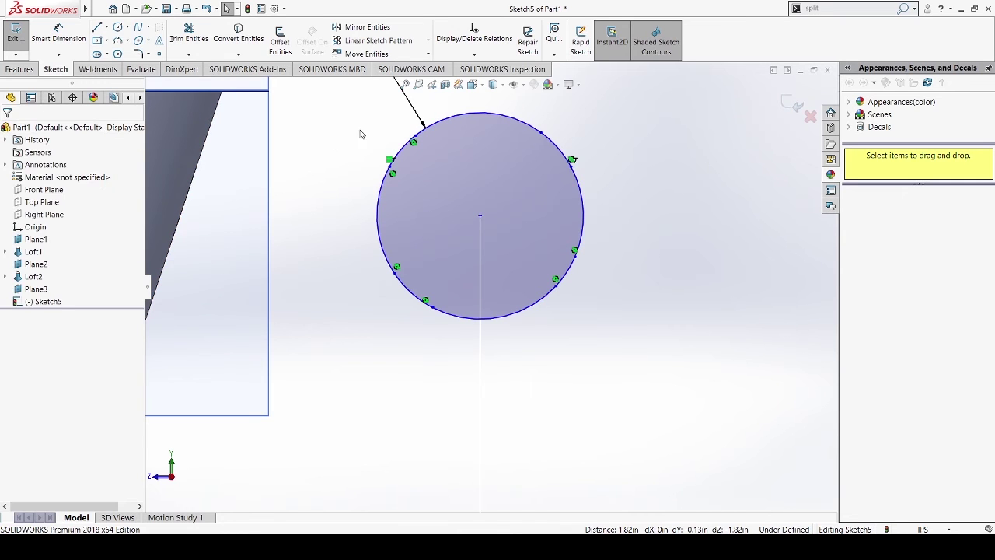
# Try to align the circle's three remaining left-right pairs of split points horizontally
pyautogui.click(416, 138)
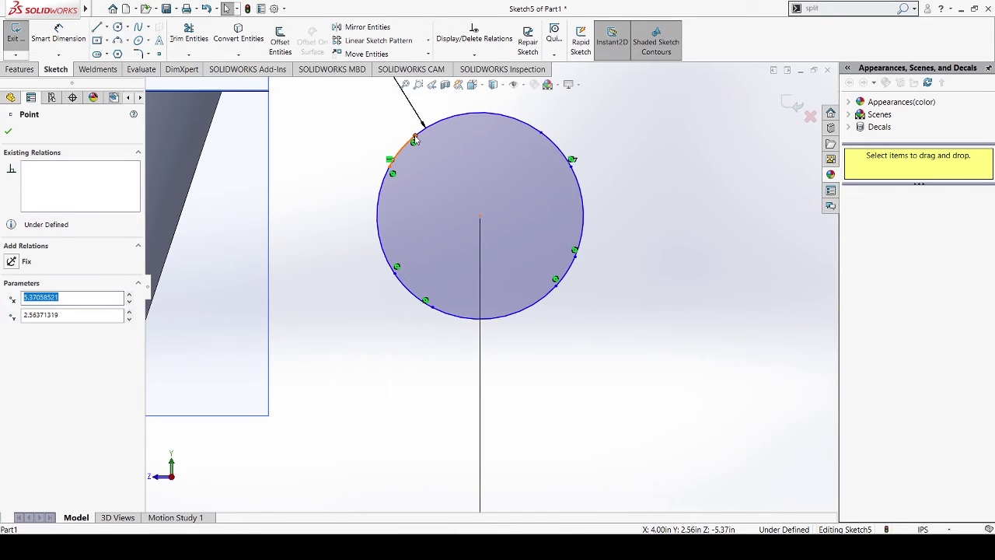
pyautogui.keyDown('ctrl'); pyautogui.click(542, 134); pyautogui.keyUp('ctrl')
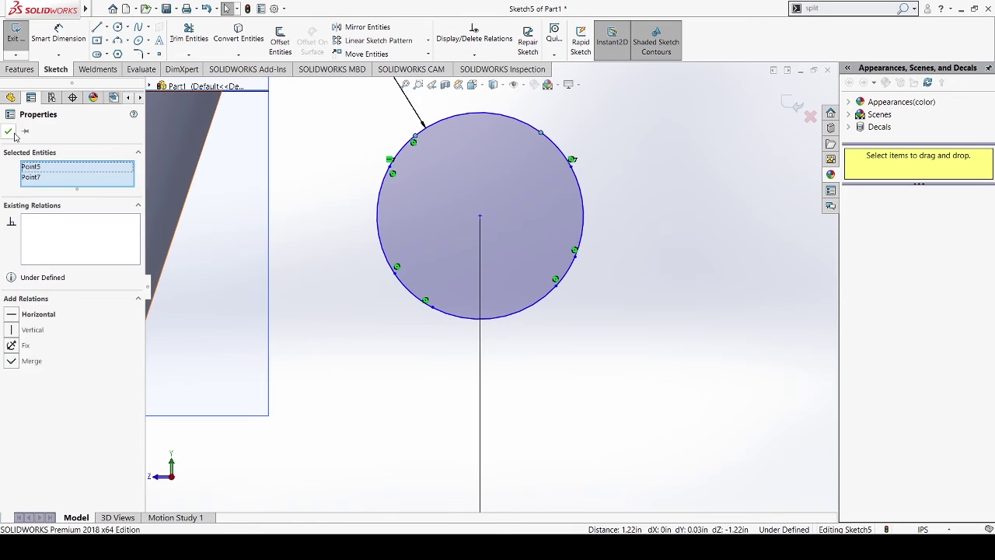
pyautogui.click(9, 131)
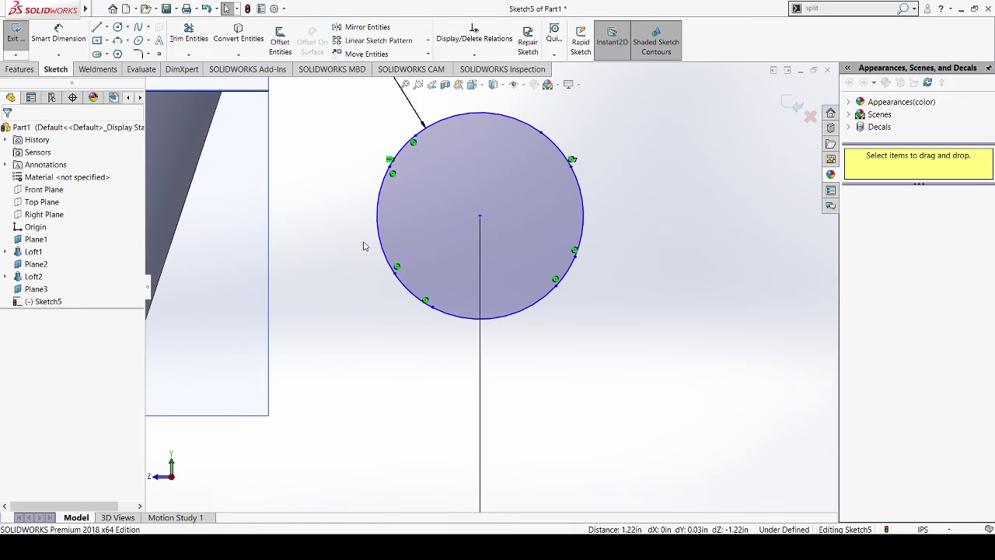
pyautogui.click(395, 276)
pyautogui.click(356, 300)
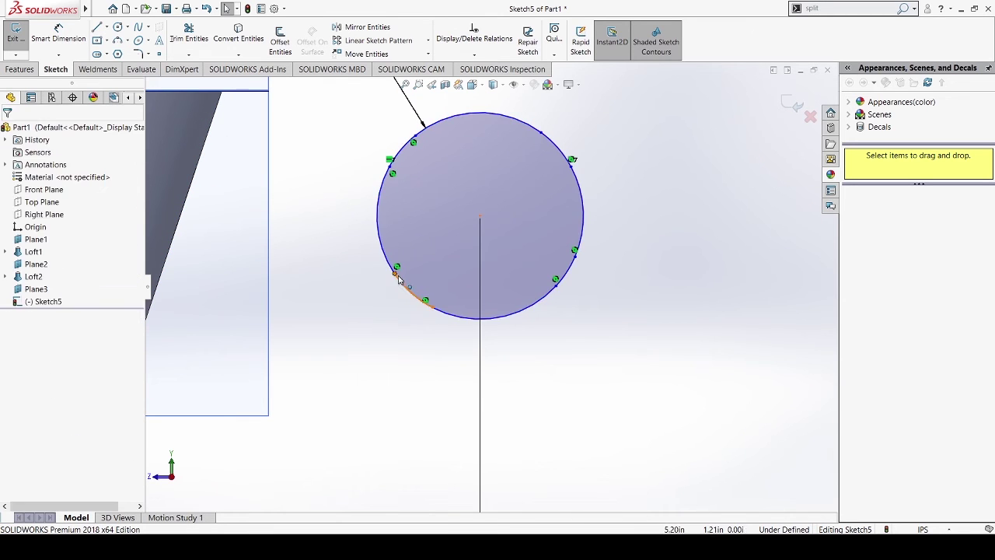
pyautogui.click(395, 276)
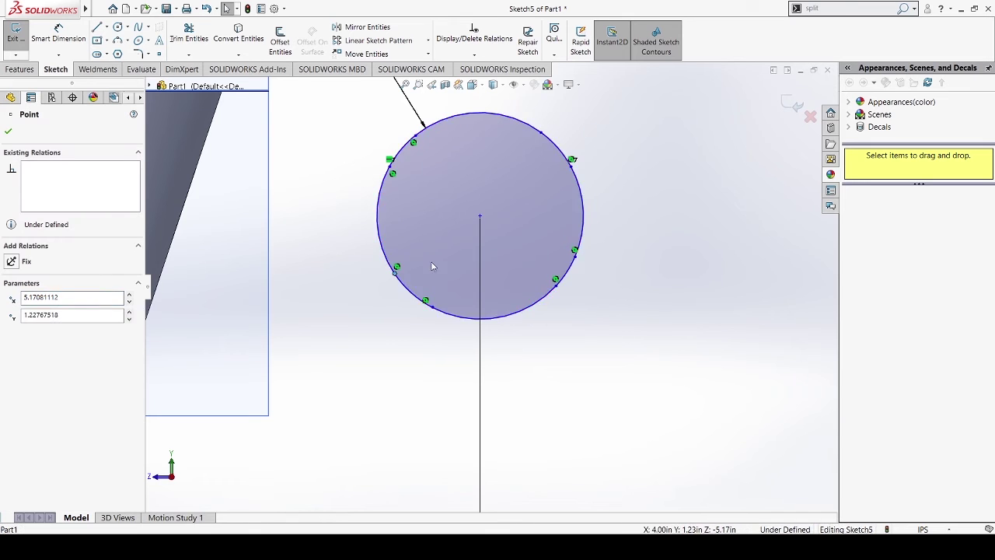
pyautogui.keyDown('ctrl'); pyautogui.click(576, 259); pyautogui.keyUp('ctrl')
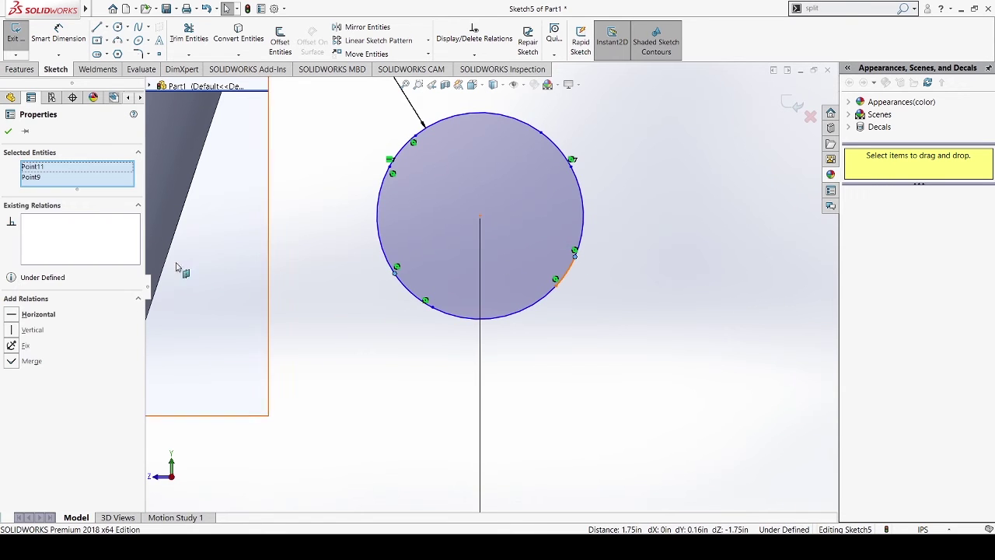
pyautogui.click(9, 133)
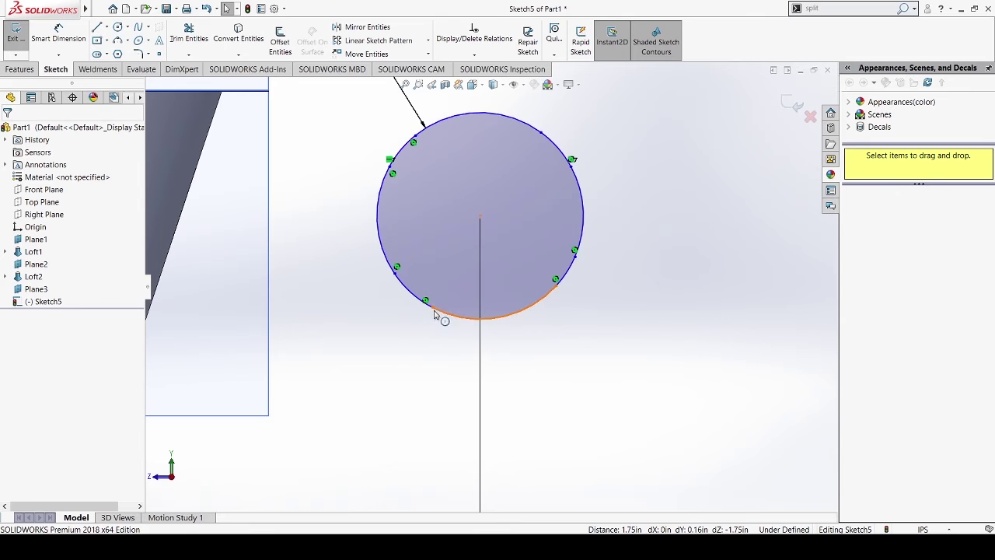
pyautogui.click(432, 309)
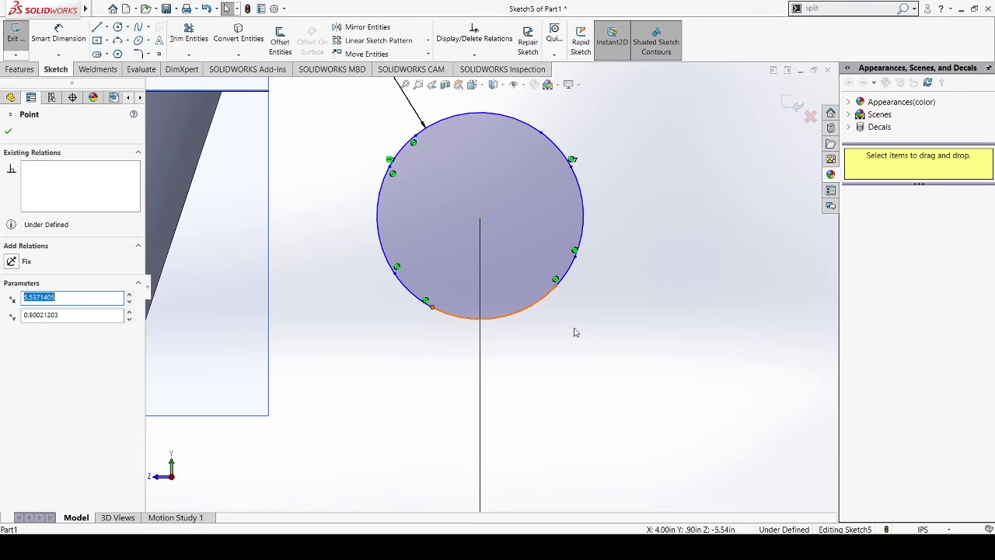
pyautogui.click(448, 376)
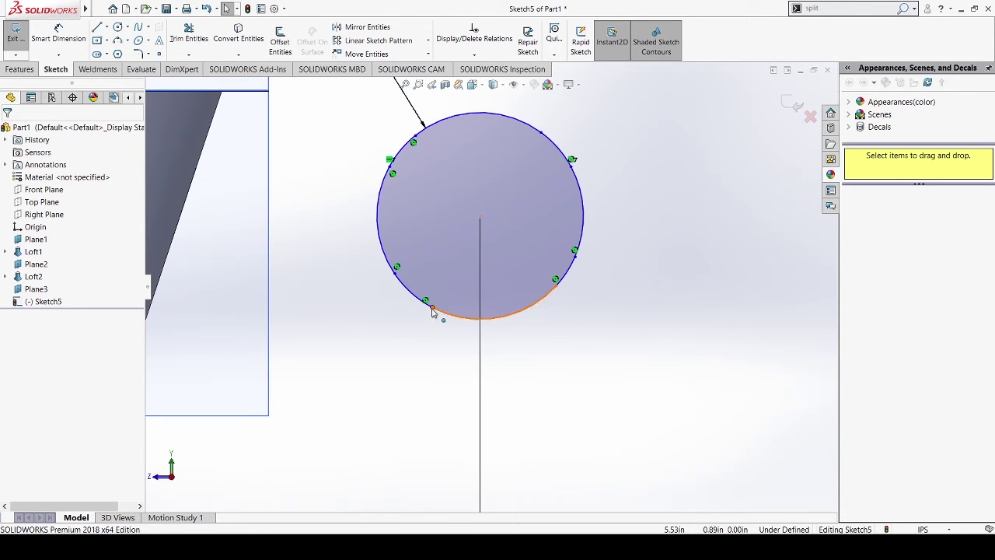
pyautogui.click(432, 310)
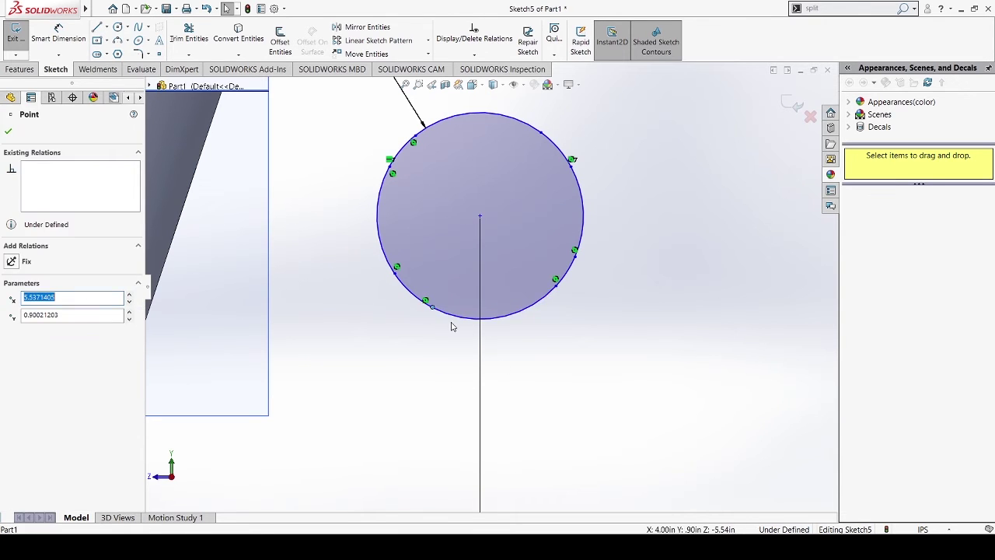
pyautogui.keyDown('ctrl'); pyautogui.click(557, 288); pyautogui.keyUp('ctrl')
pyautogui.click(7, 131)
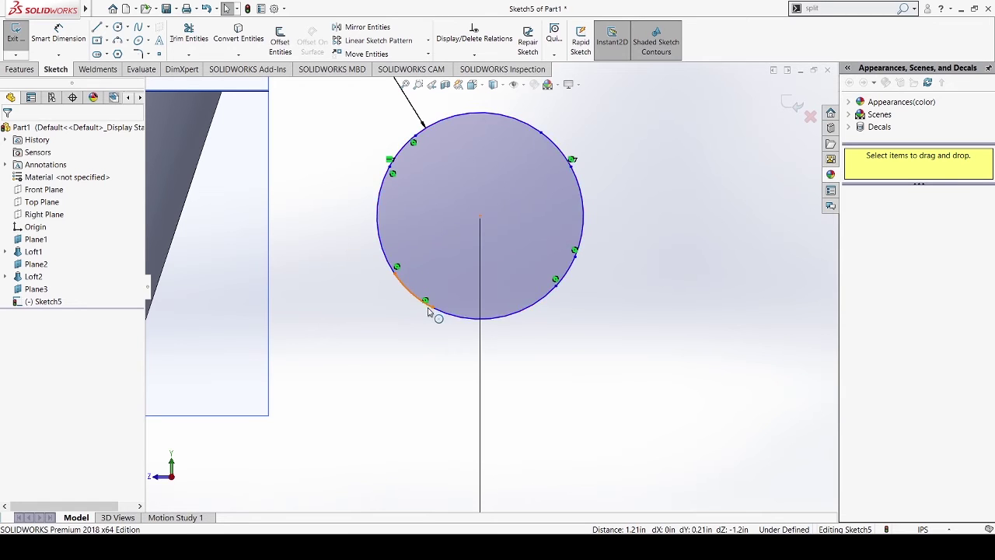
# Add vertical relations aligning the upper and lower outer split points on each of the circle's left and right sides
pyautogui.click(390, 168)
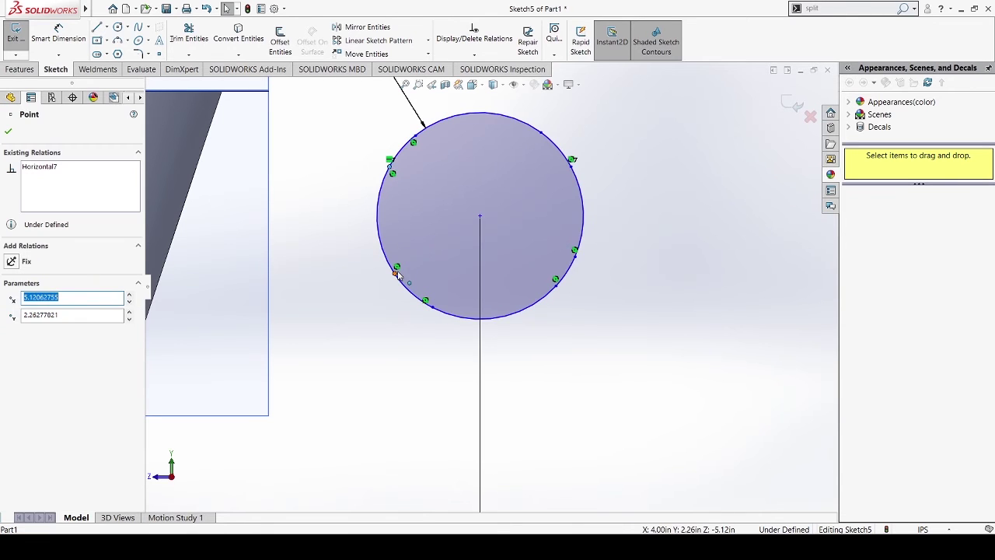
pyautogui.keyDown('ctrl'); pyautogui.click(395, 272); pyautogui.keyUp('ctrl')
pyautogui.click(24, 330)
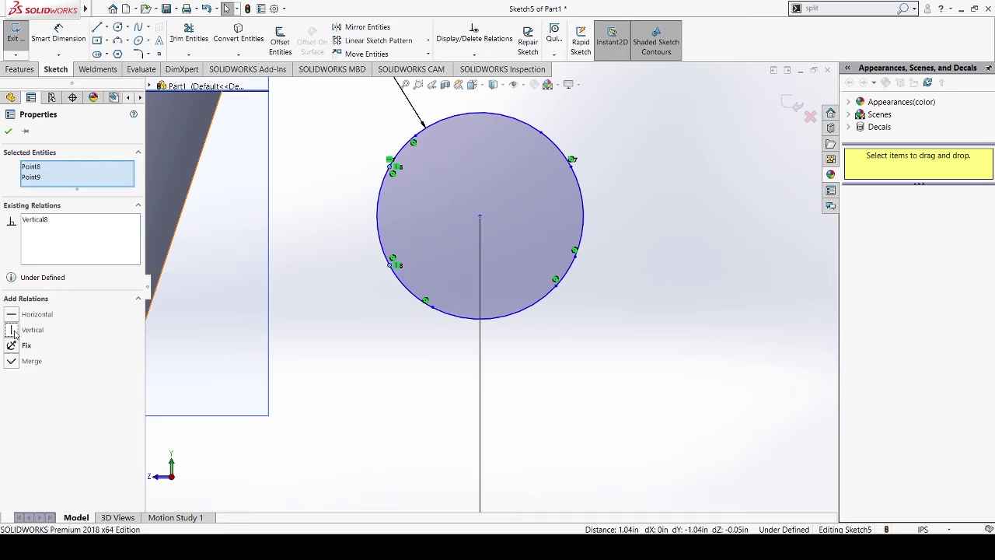
pyautogui.click(571, 168)
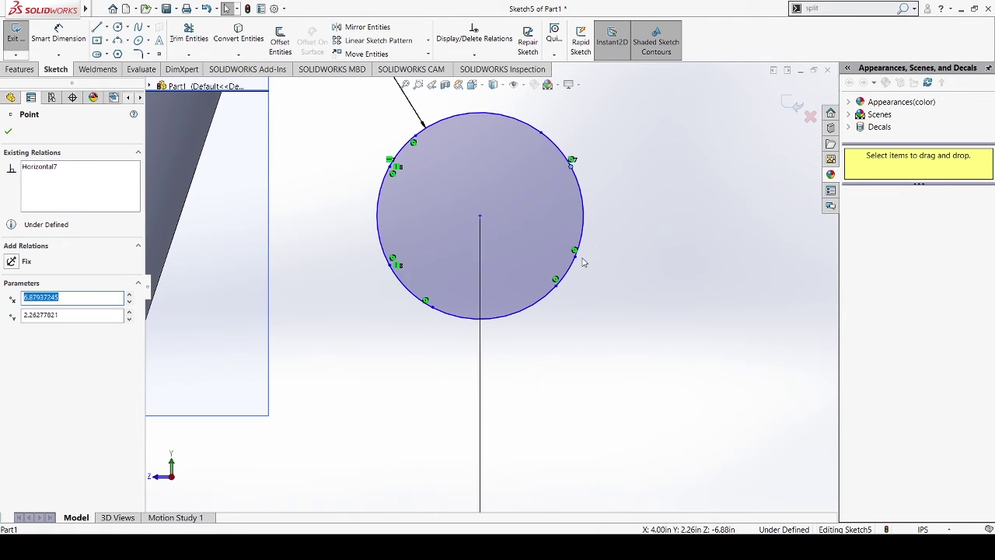
pyautogui.keyDown('ctrl'); pyautogui.click(575, 258); pyautogui.keyUp('ctrl')
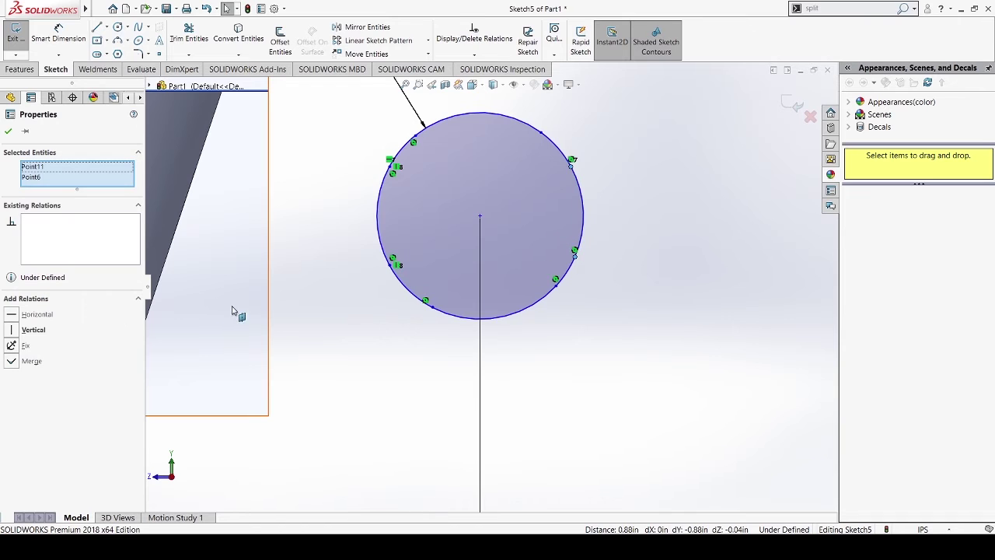
pyautogui.click(16, 333)
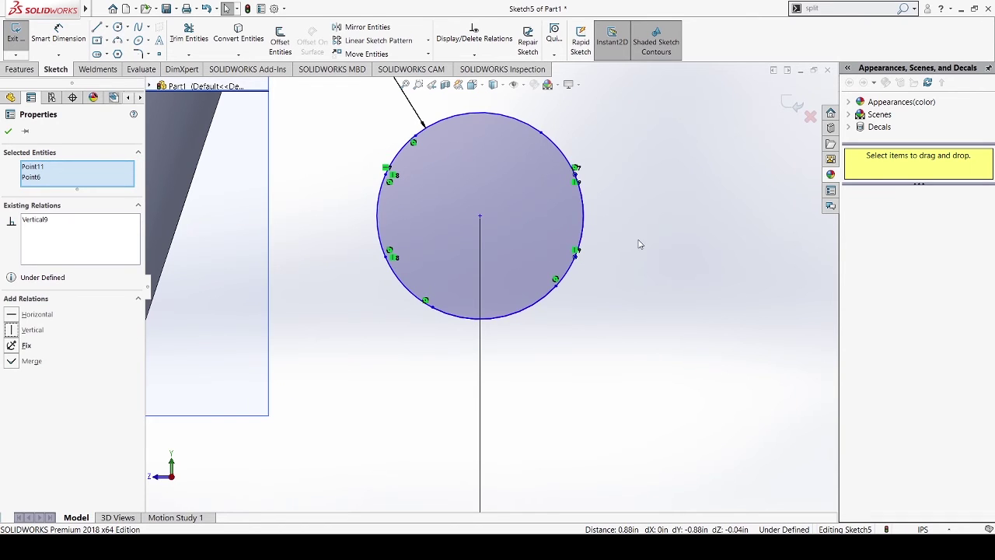
# Add vertical relations between the circle's topmost and bottommost split points on both the left and right halves
pyautogui.click(415, 140)
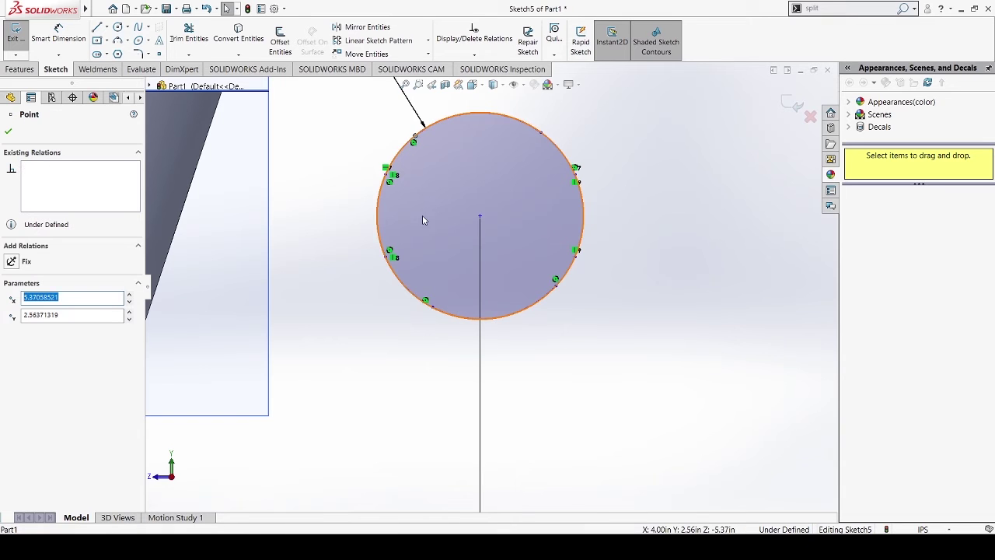
pyautogui.keyDown('ctrl'); pyautogui.click(432, 309); pyautogui.keyUp('ctrl')
pyautogui.click(16, 330)
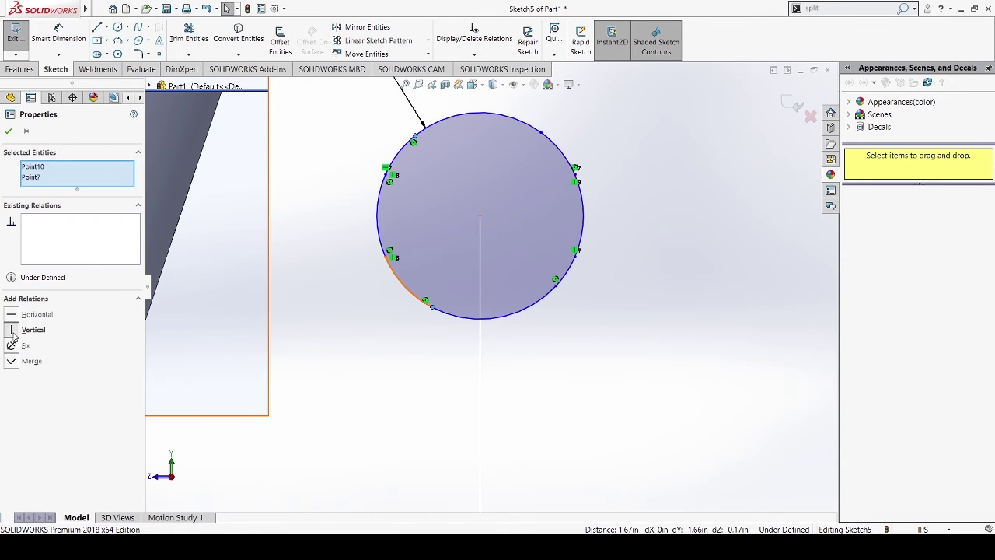
pyautogui.click(541, 132)
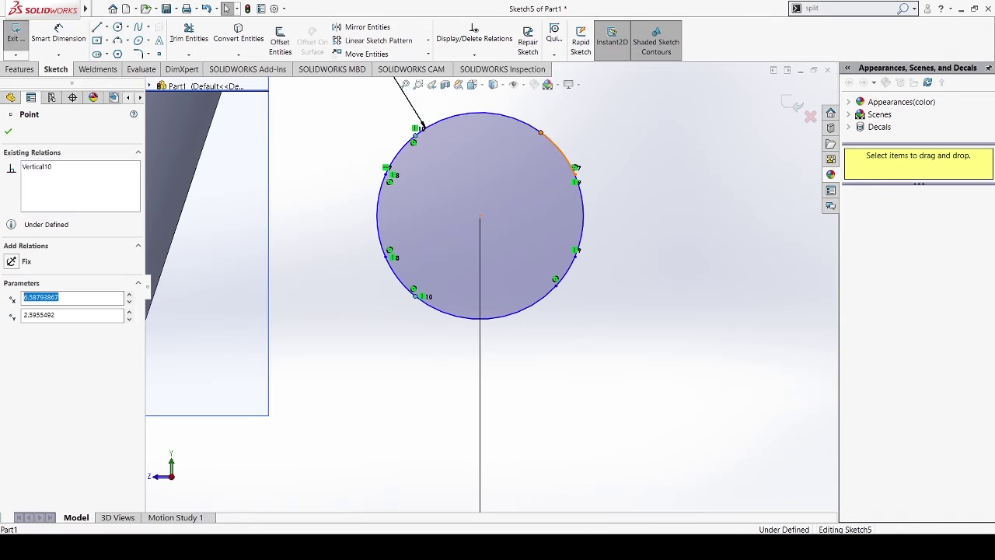
pyautogui.keyDown('ctrl'); pyautogui.click(556, 286); pyautogui.keyUp('ctrl')
pyautogui.click(9, 329)
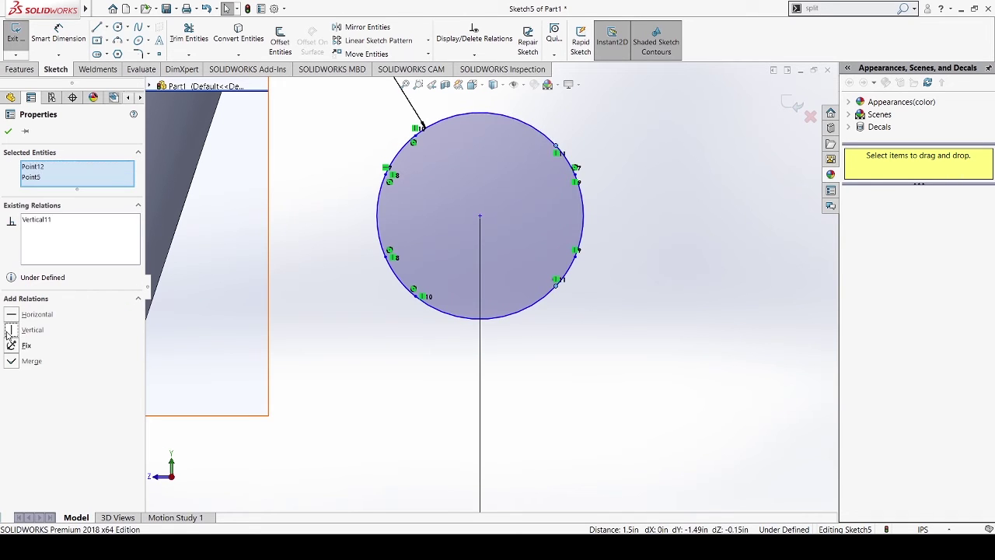
pyautogui.click(8, 133)
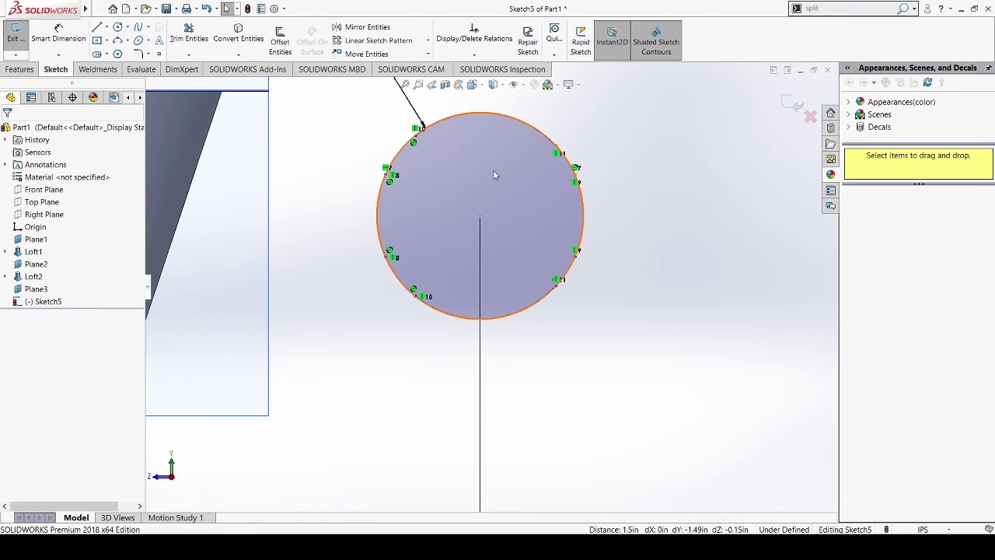
# Add a horizontal relation between the two topmost split points of the circle
pyautogui.scroll(-3, 498, 166)
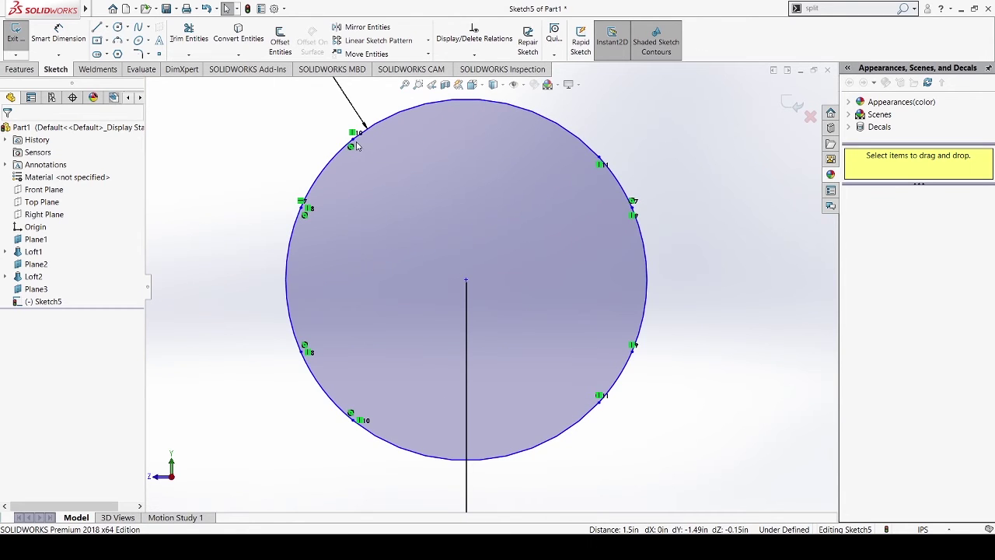
pyautogui.click(601, 160)
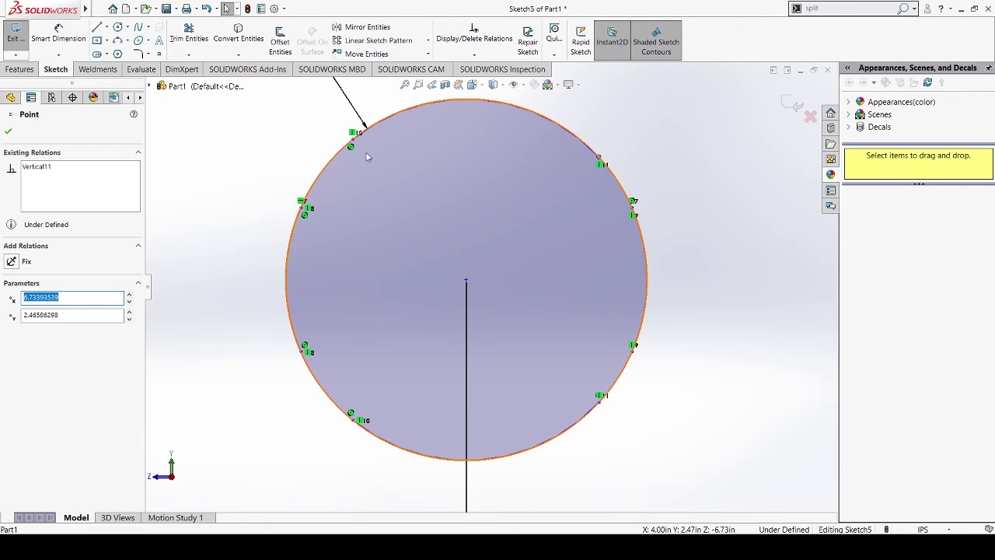
pyautogui.keyDown('ctrl'); pyautogui.click(353, 138); pyautogui.keyUp('ctrl')
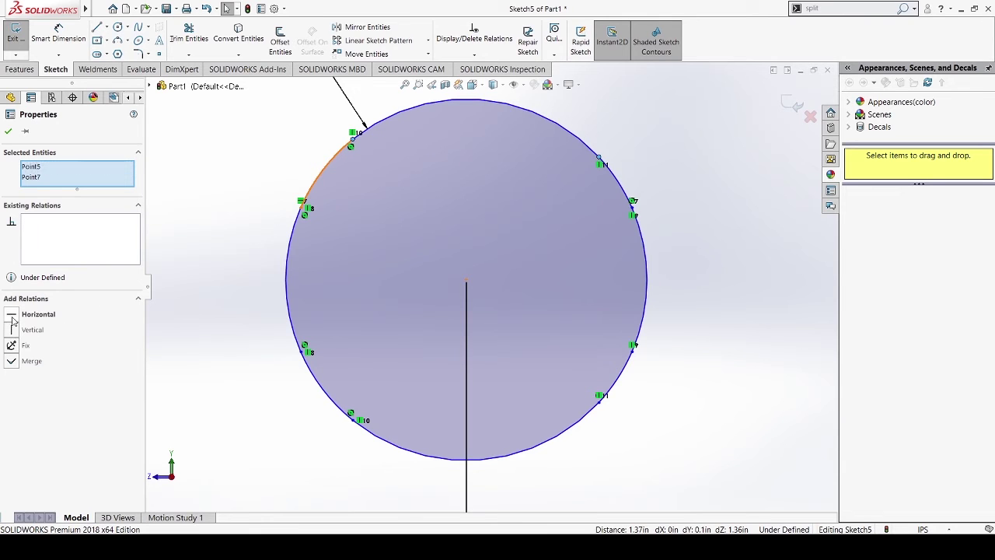
pyautogui.click(12, 315)
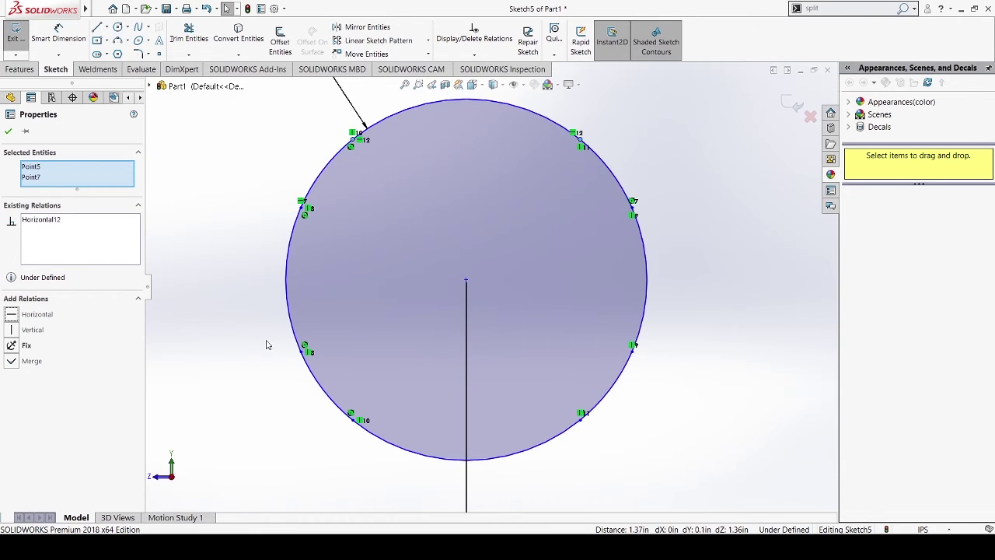
pyautogui.click(9, 133)
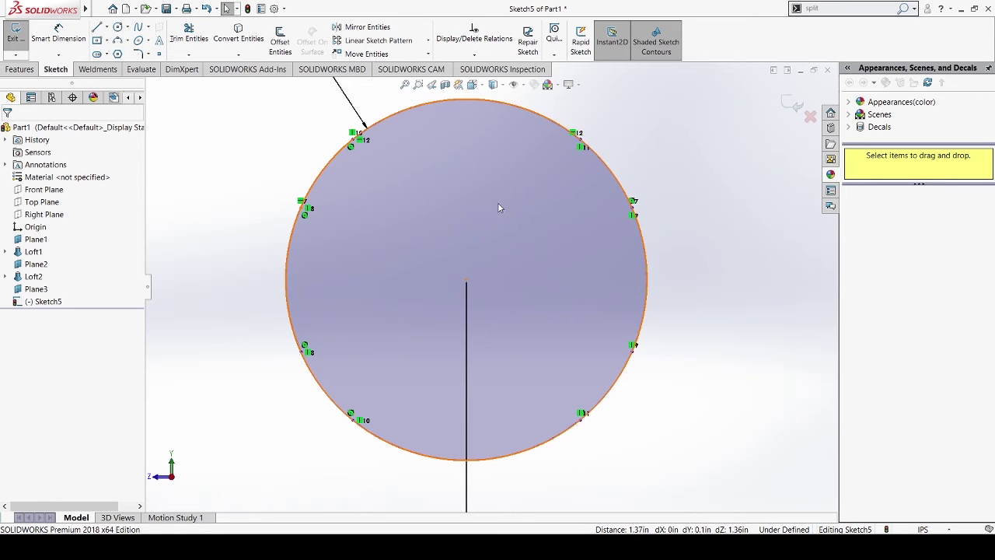
# Dimension the angle at the circle's center between the two topmost split points as 75°
pyautogui.scroll(-2, 563, 174)
pyautogui.scroll(4, 565, 174)
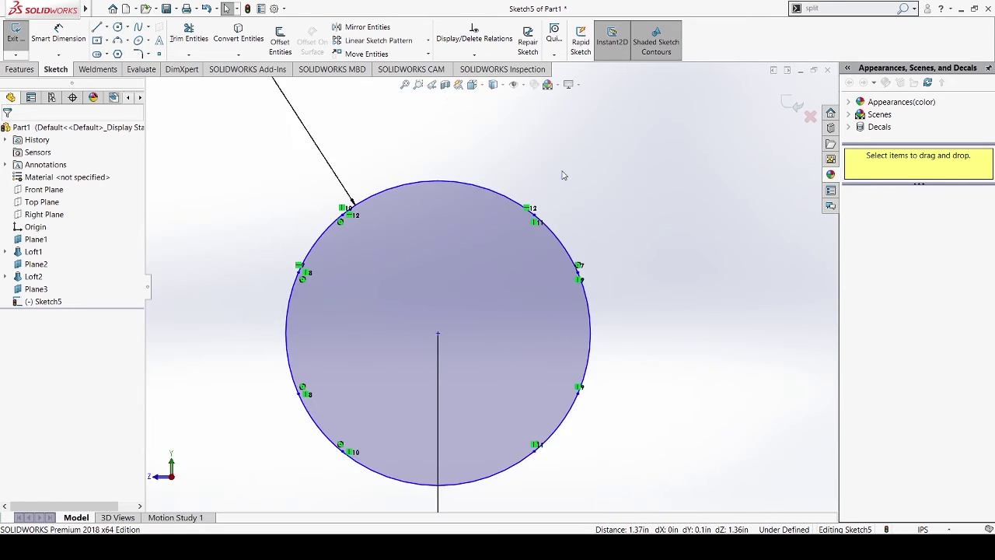
pyautogui.scroll(-1, 545, 221)
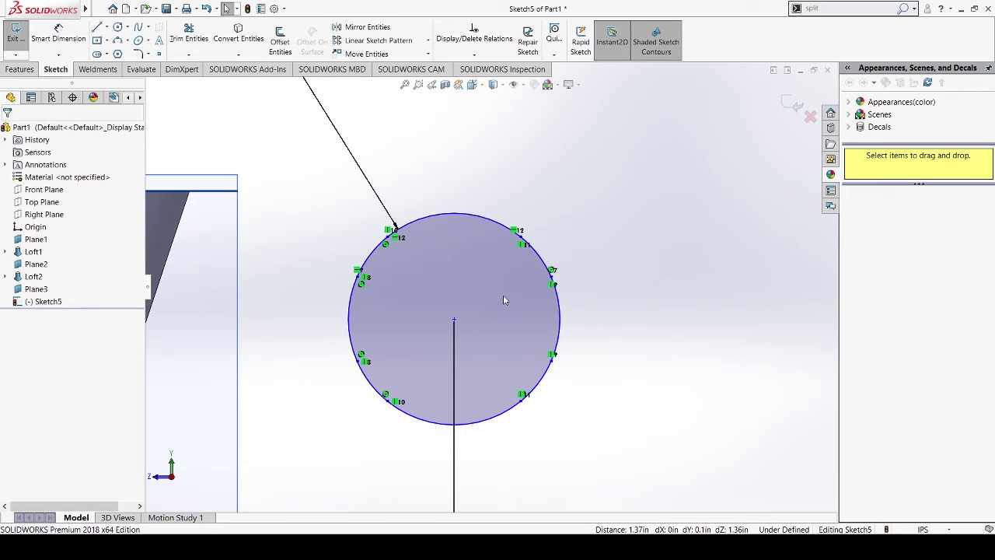
pyautogui.click(58, 37)
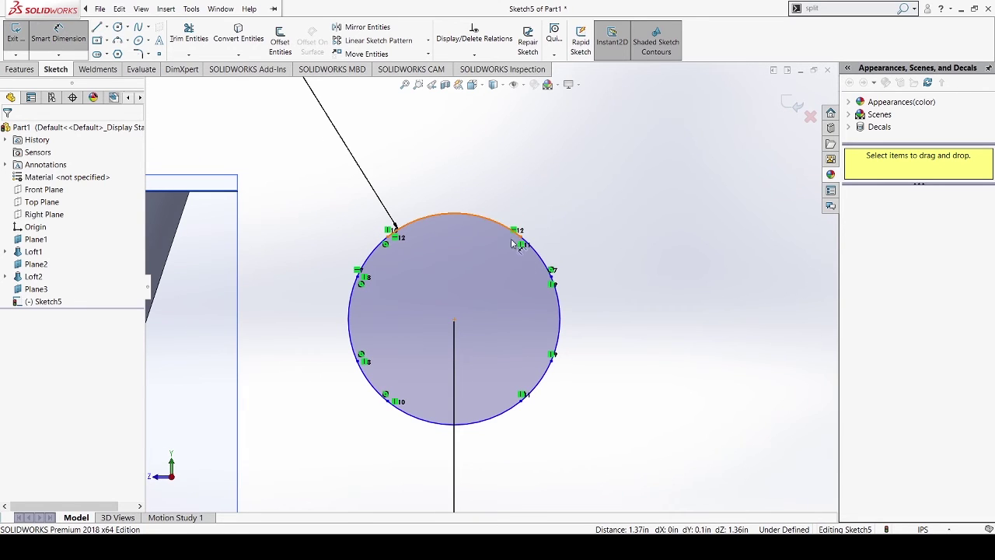
pyautogui.click(455, 320)
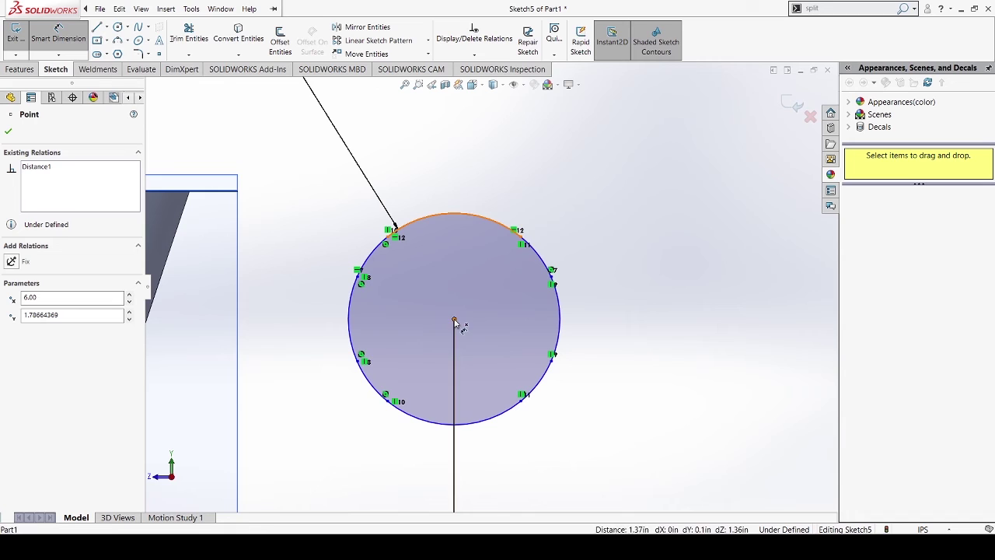
pyautogui.click(391, 238)
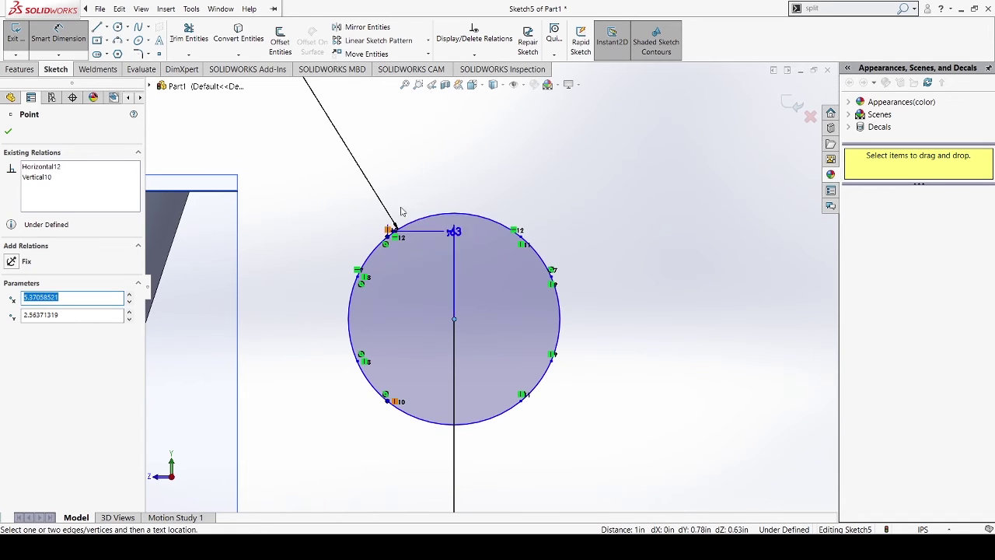
pyautogui.click(521, 234)
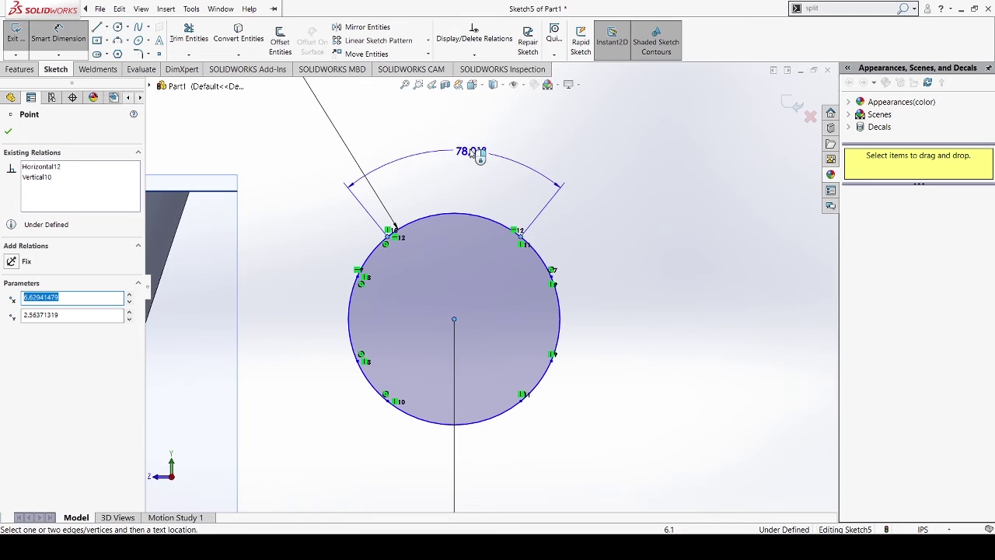
pyautogui.click(453, 125)
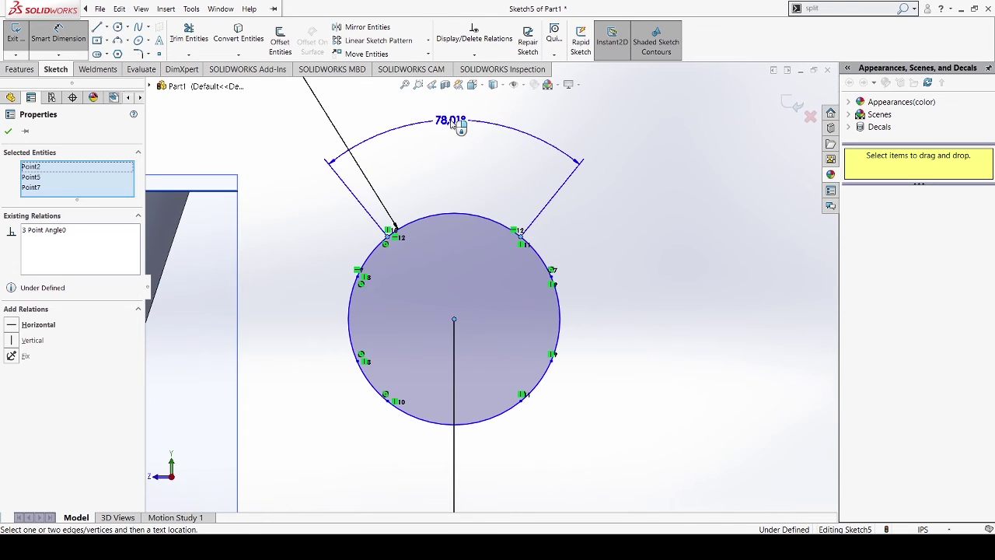
pyautogui.click(460, 118)
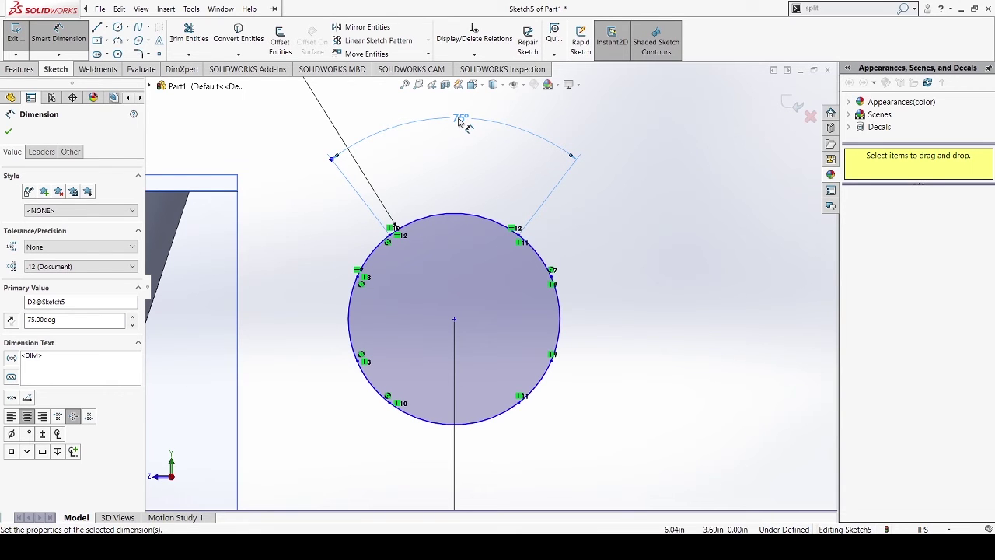
# Dimension the vertical distance from the origin to the circle's center as 1.5 in
pyautogui.scroll(5, 591, 337)
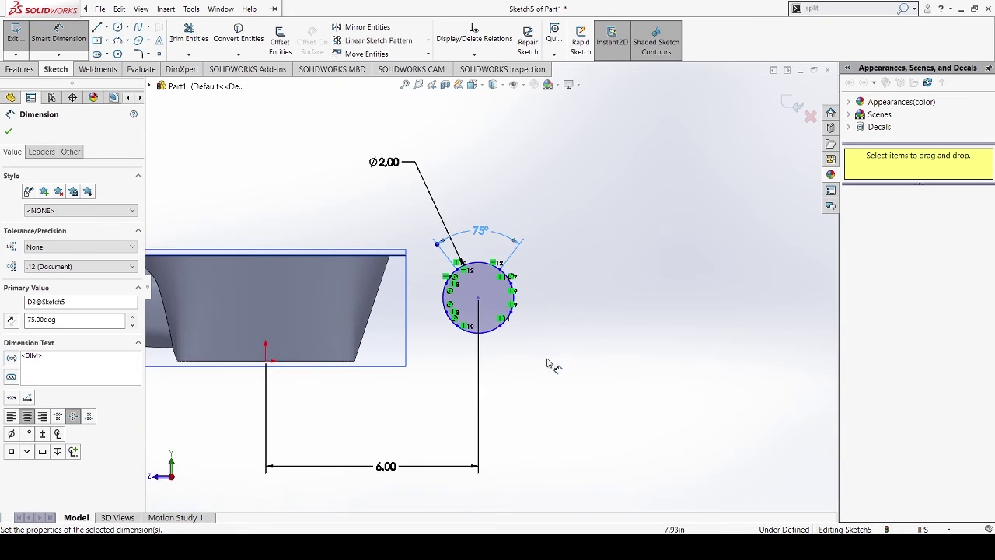
pyautogui.click(266, 361)
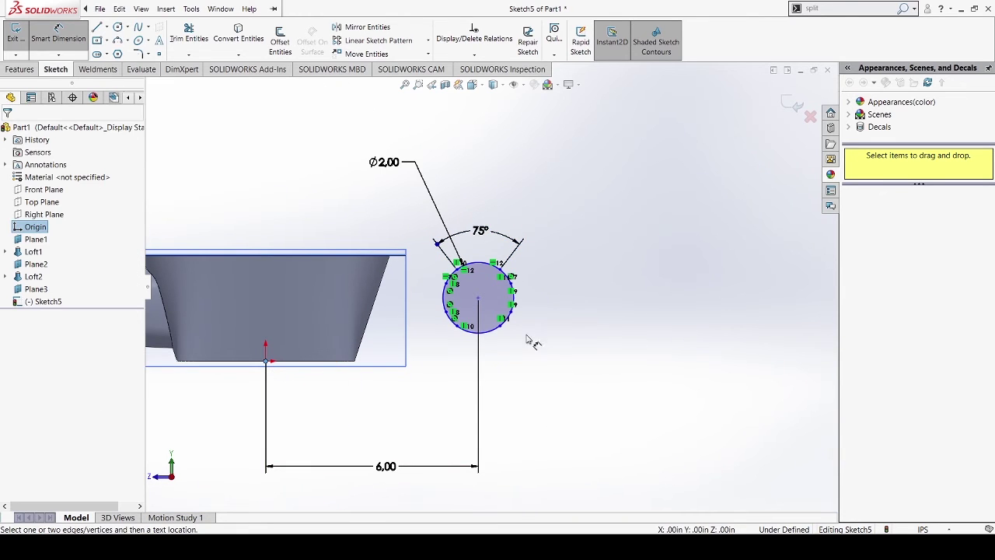
pyautogui.click(479, 301)
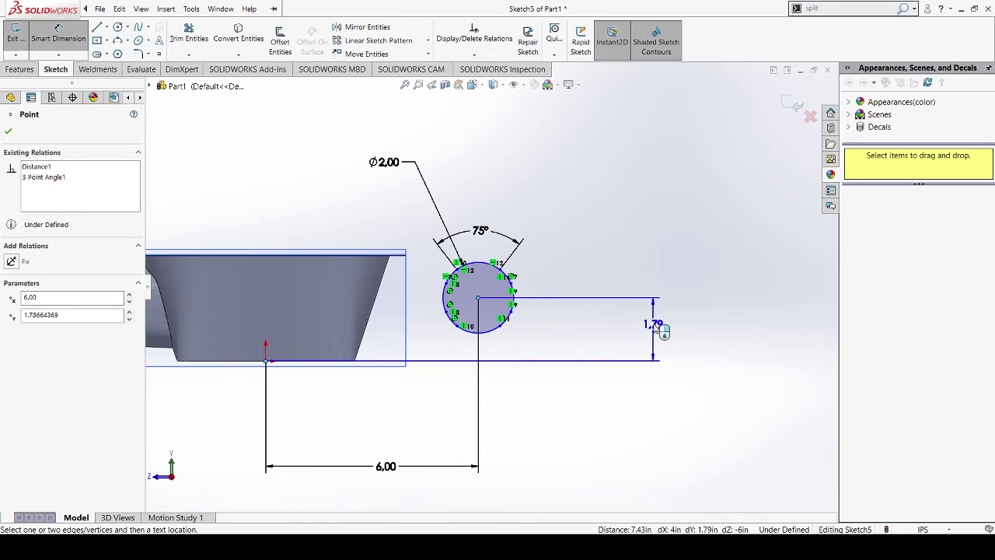
pyautogui.click(653, 323)
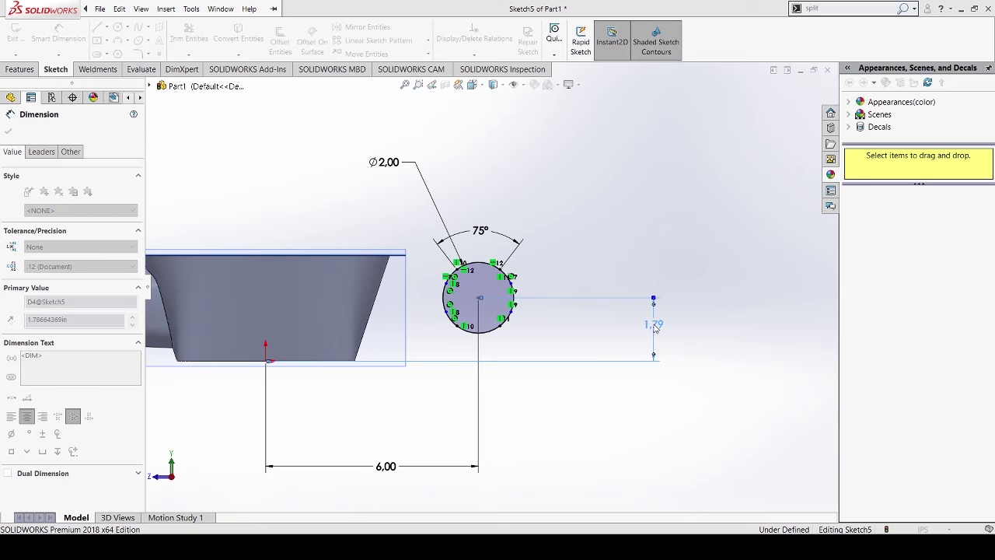
pyautogui.write('1.5')
pyautogui.press('Return')
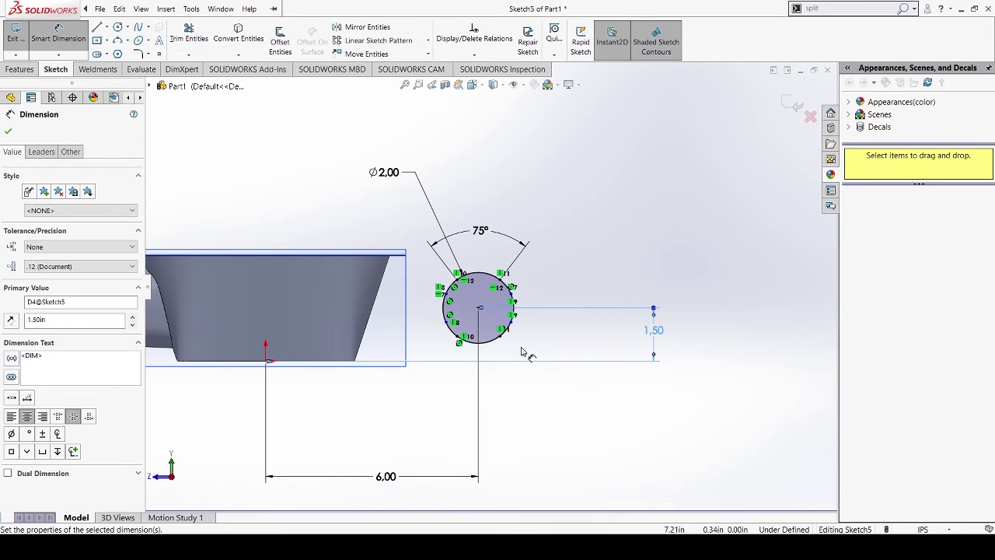
# Dimension the angle at the circle's center between the lower outer split points on the left and right as 120°
pyautogui.scroll(-2, 485, 315)
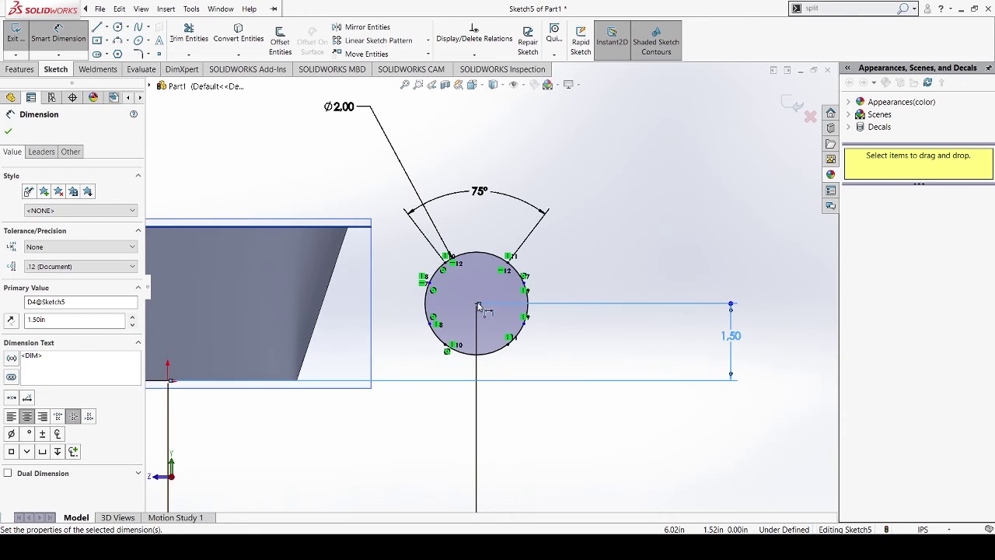
pyautogui.click(477, 304)
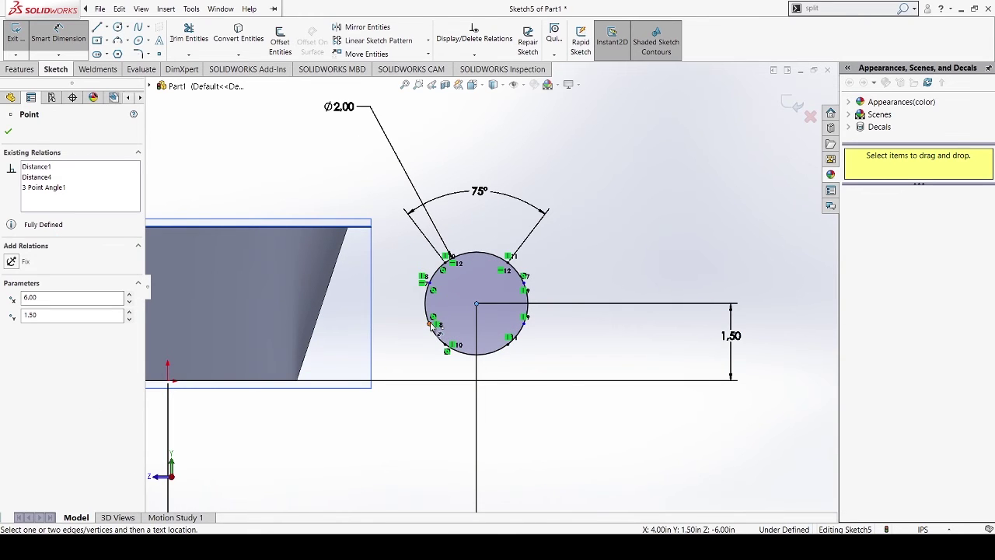
pyautogui.click(433, 324)
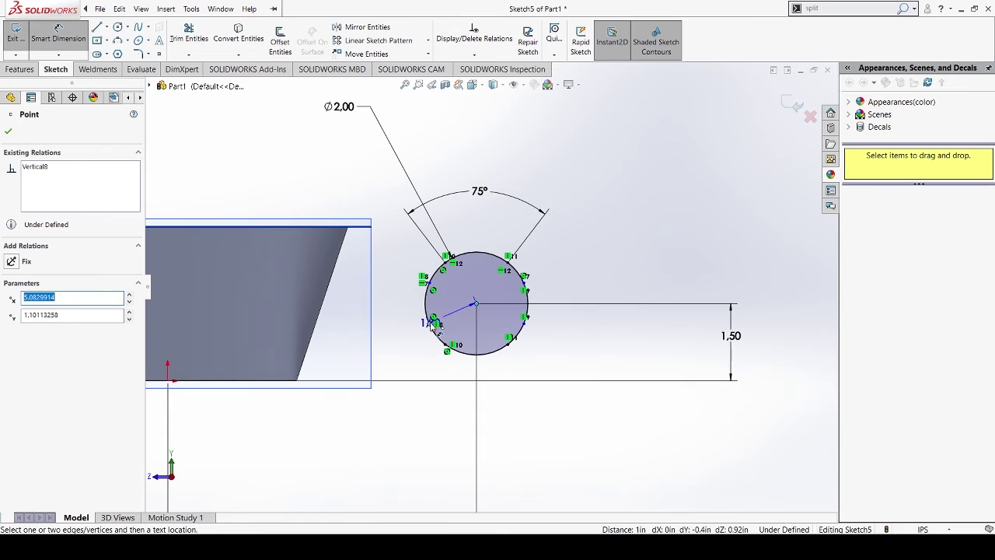
pyautogui.click(527, 323)
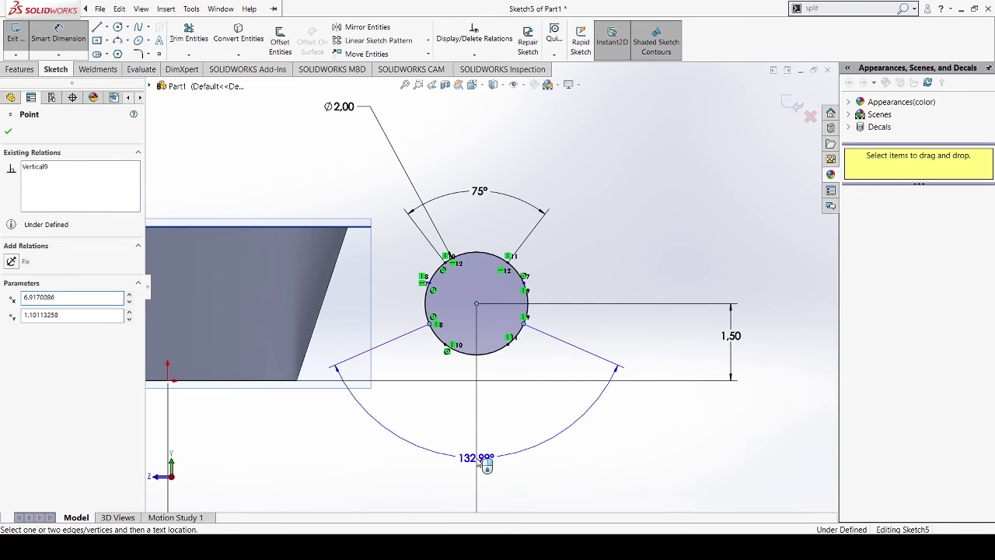
pyautogui.click(478, 461)
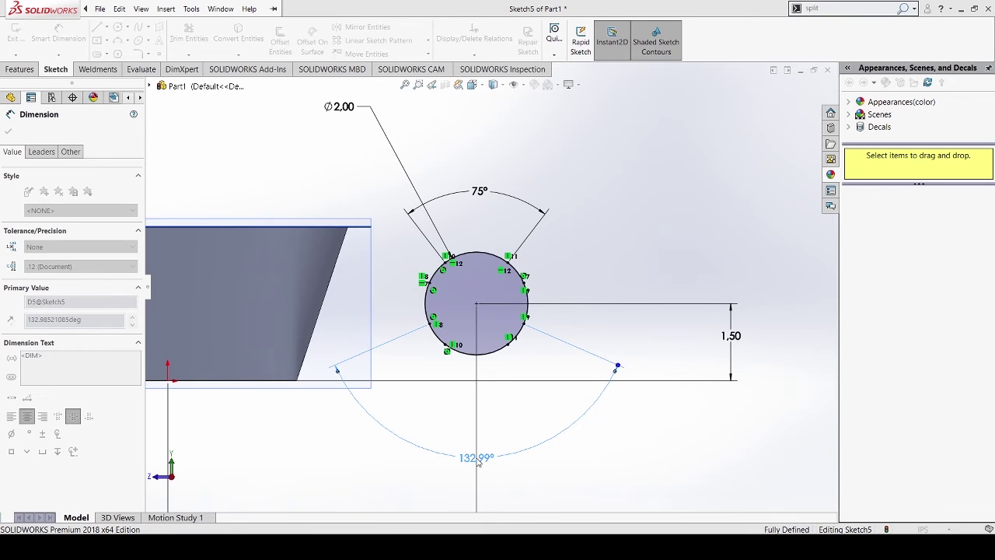
pyautogui.write('120')
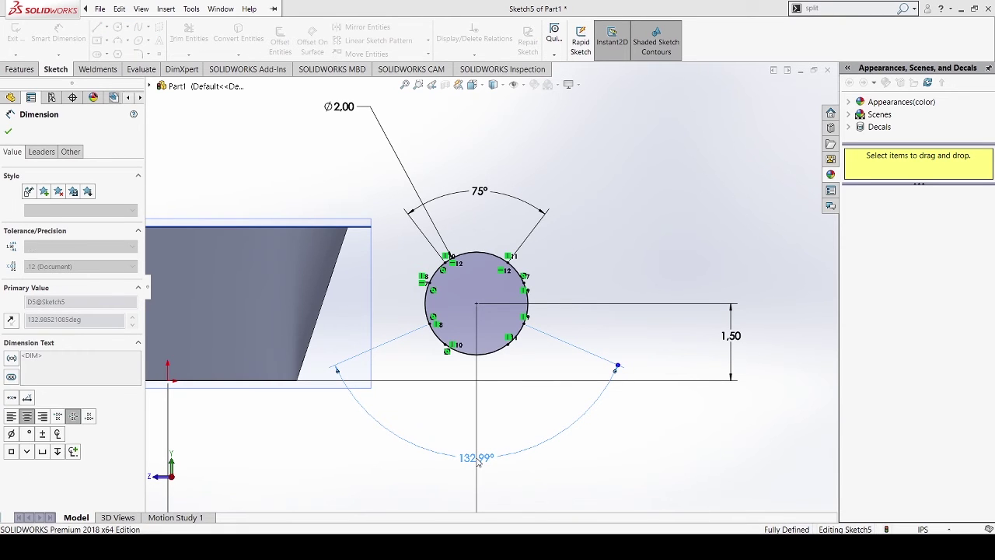
pyautogui.press('Return')
pyautogui.scroll(3, 478, 461)
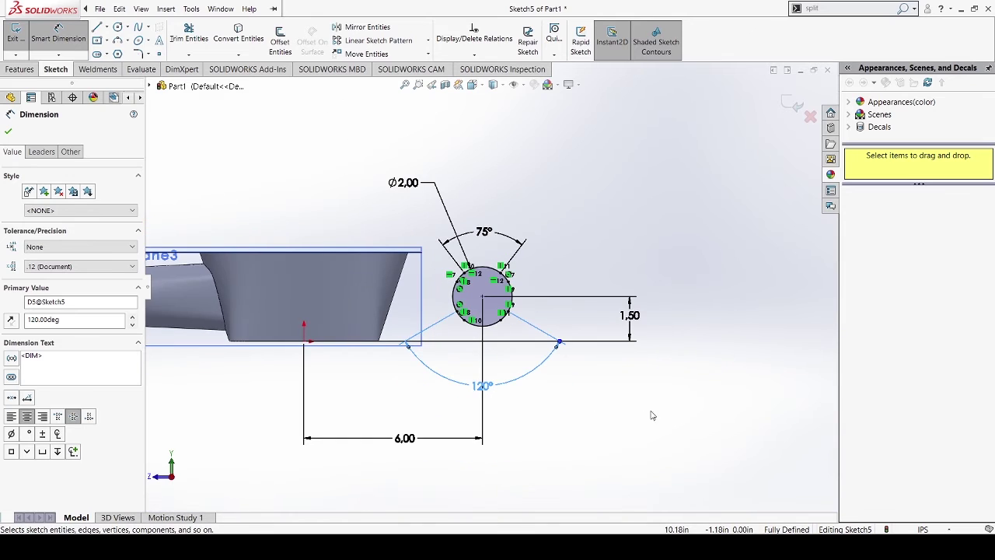
# Finish dimensioning and exit the split-circle sketch
pyautogui.press('Escape')
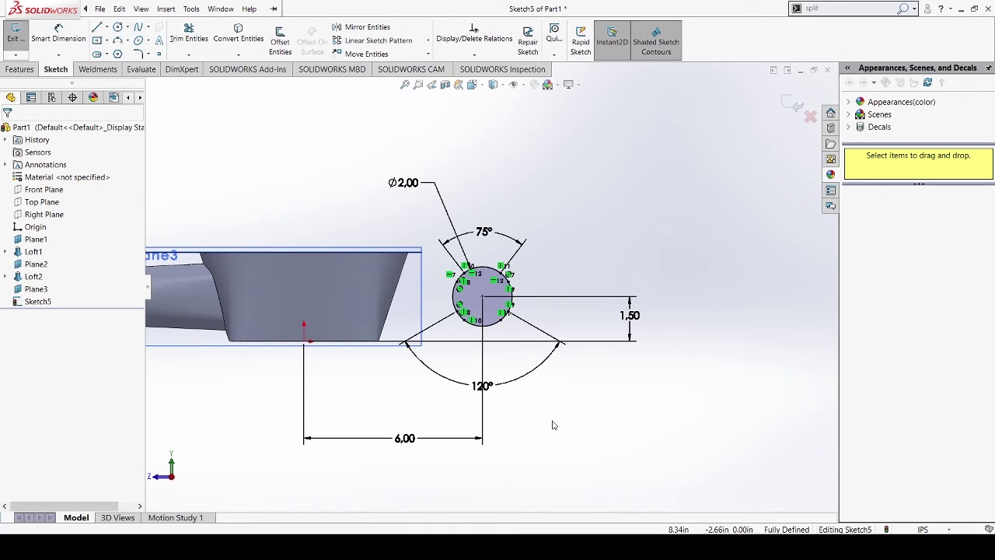
pyautogui.click(16, 35)
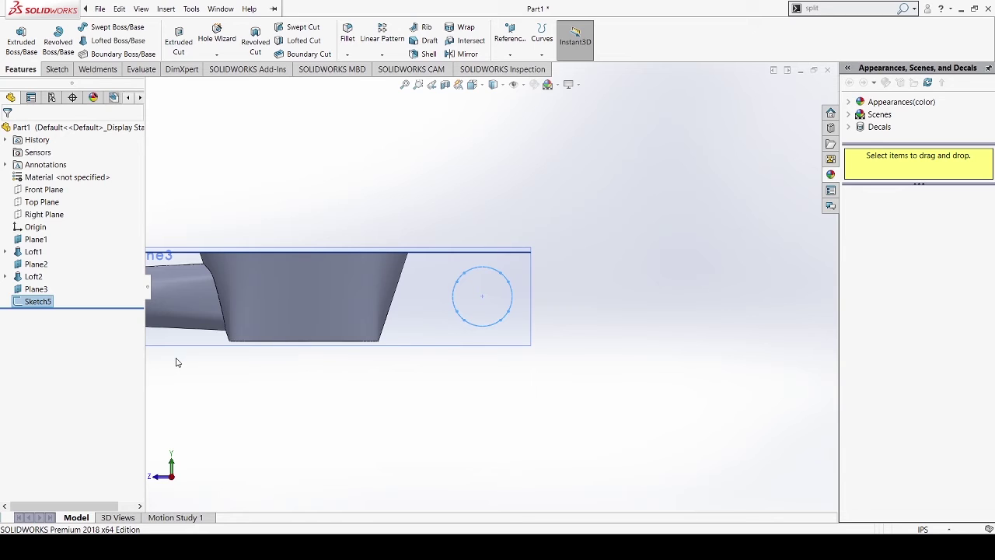
# Show Sketch3, the rounded rectangular profile used by Loft2, in the model
pyautogui.click(5, 276)
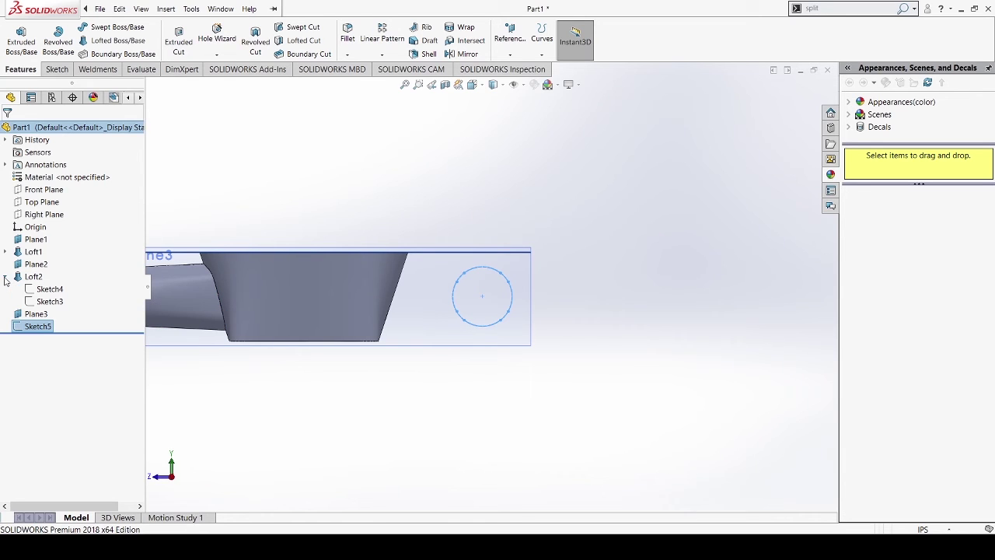
pyautogui.click(50, 290)
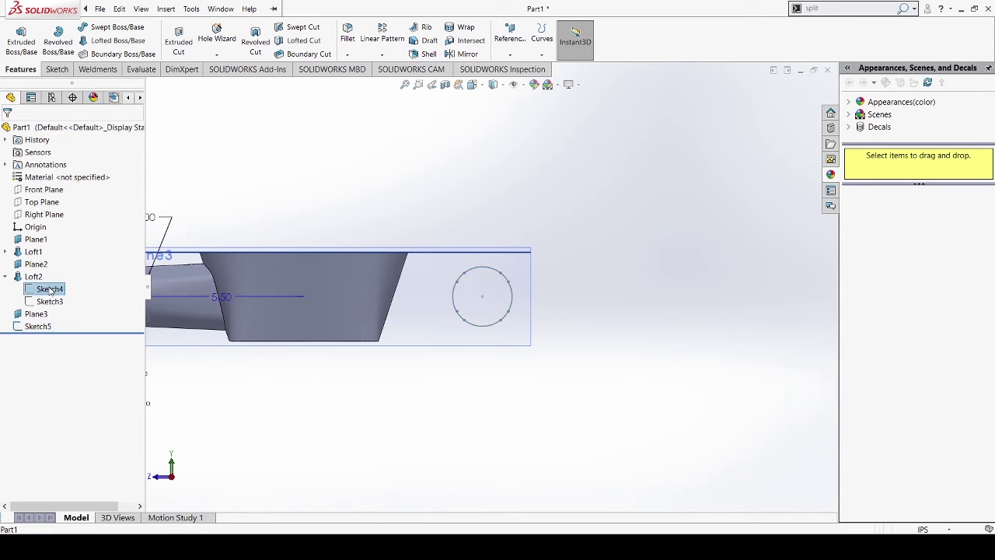
pyautogui.click(50, 302)
pyautogui.moveTo(233, 347)
pyautogui.mouseDown(button='middle')
pyautogui.moveTo(312, 338)
pyautogui.moveTo(347, 287)
pyautogui.mouseUp(button='middle')
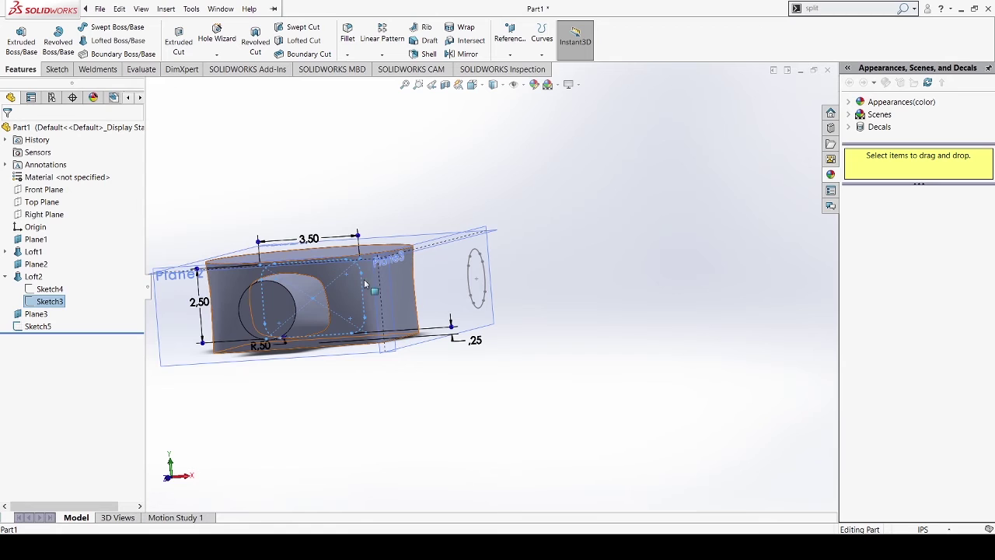
pyautogui.click(59, 292)
pyautogui.moveTo(444, 333); pyautogui.dragTo(466, 332, button='middle')
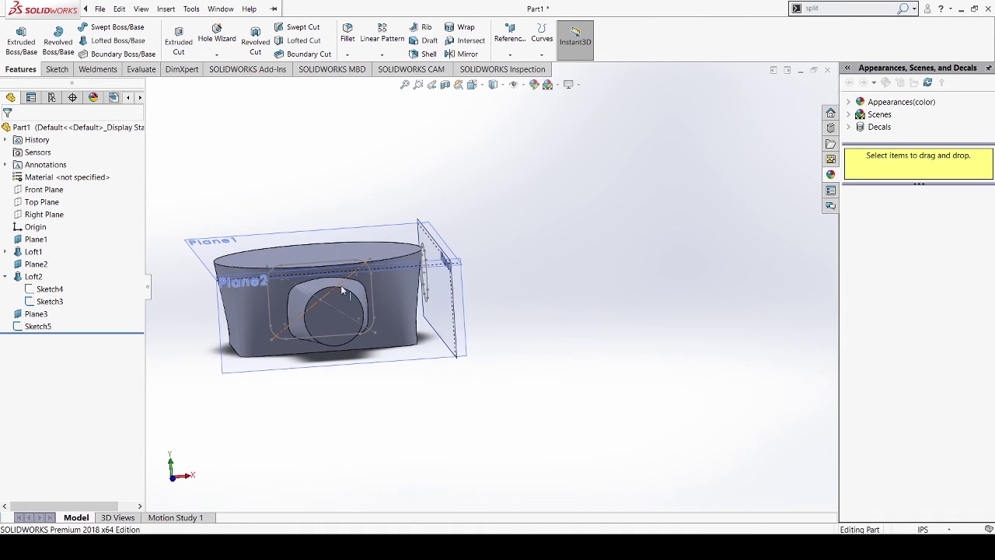
pyautogui.moveTo(340, 284); pyautogui.dragTo(318, 289, button='middle')
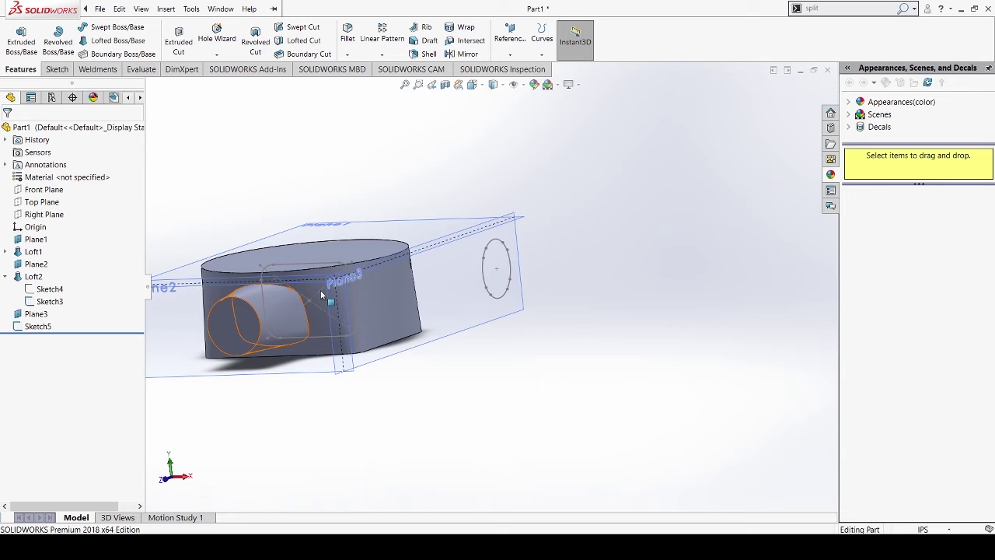
pyautogui.click(6, 278)
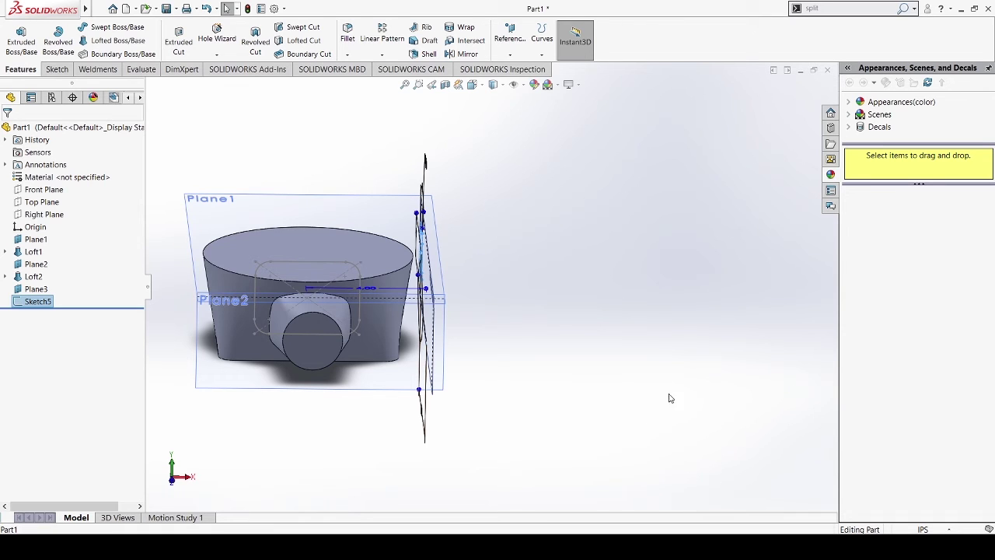
# Start a reference plane through the split circle's center point, with the Top Plane as first reference
pyautogui.click(510, 38)
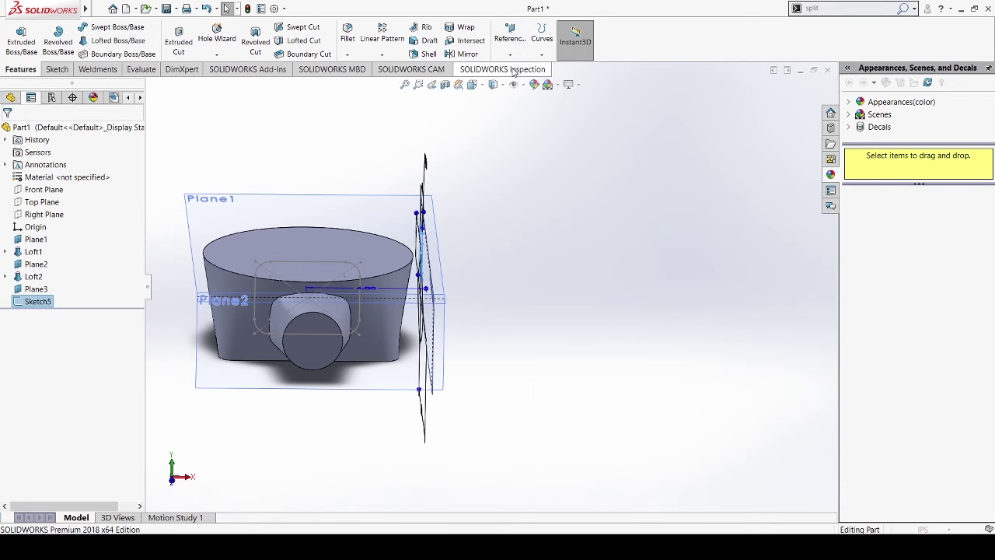
pyautogui.click(89, 246)
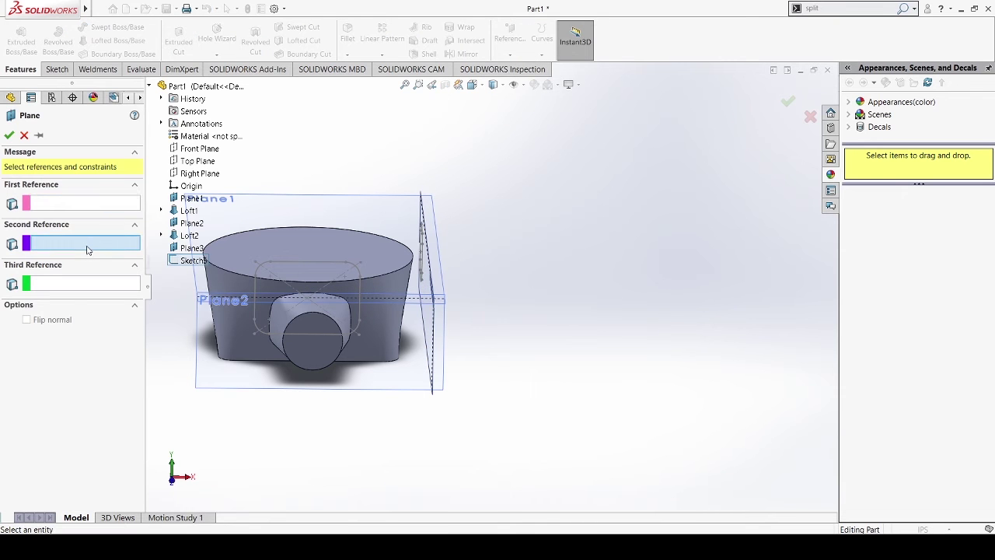
pyautogui.moveTo(486, 387)
pyautogui.mouseDown(button='middle')
pyautogui.moveTo(456, 347)
pyautogui.moveTo(420, 341)
pyautogui.moveTo(440, 360)
pyautogui.mouseUp(button='middle')
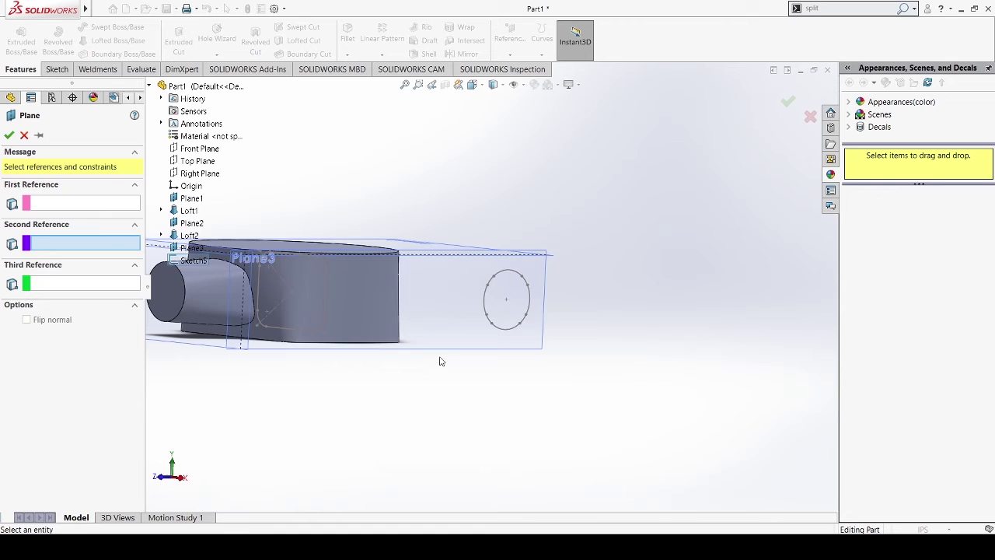
pyautogui.click(506, 301)
pyautogui.moveTo(506, 302)
pyautogui.mouseDown(button='middle')
pyautogui.moveTo(292, 371)
pyautogui.moveTo(222, 325)
pyautogui.mouseUp(button='middle')
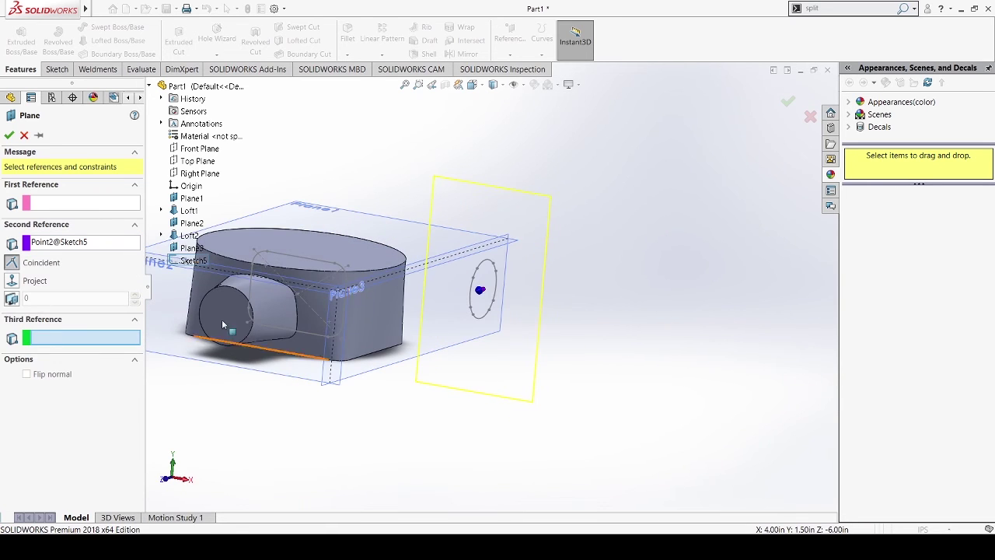
pyautogui.click(83, 205)
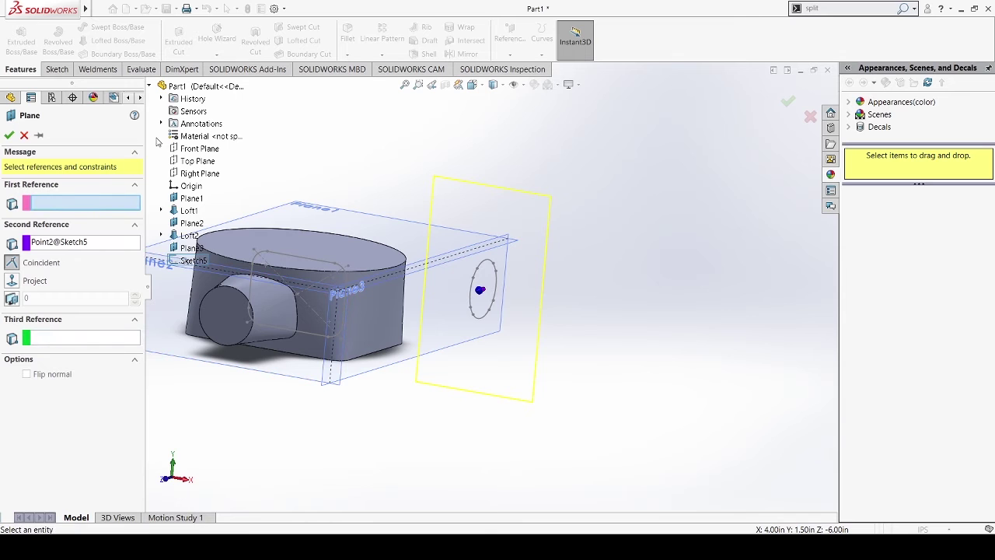
pyautogui.click(189, 163)
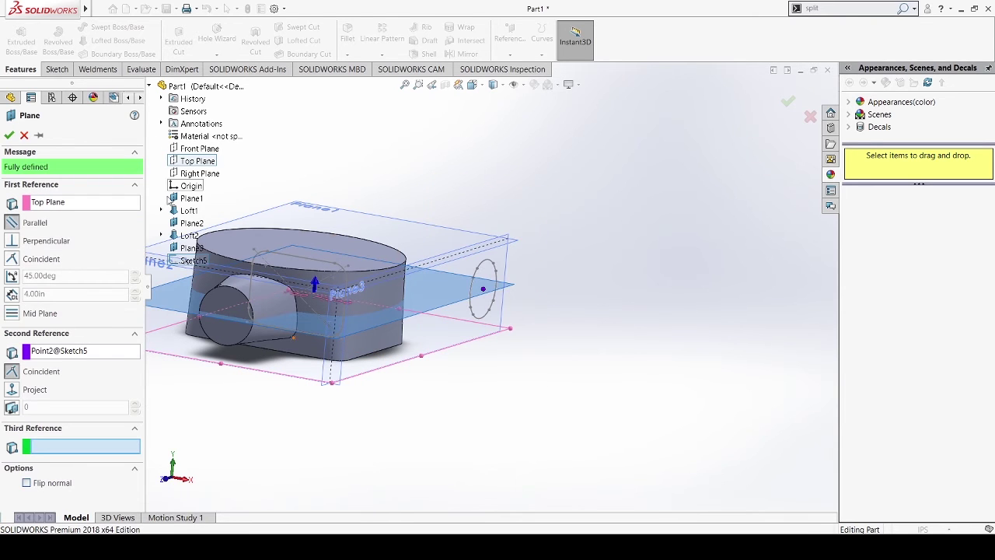
# Try defining the new plane by a 0° angle and by a 0 in offset from the Top Plane
pyautogui.click(12, 277)
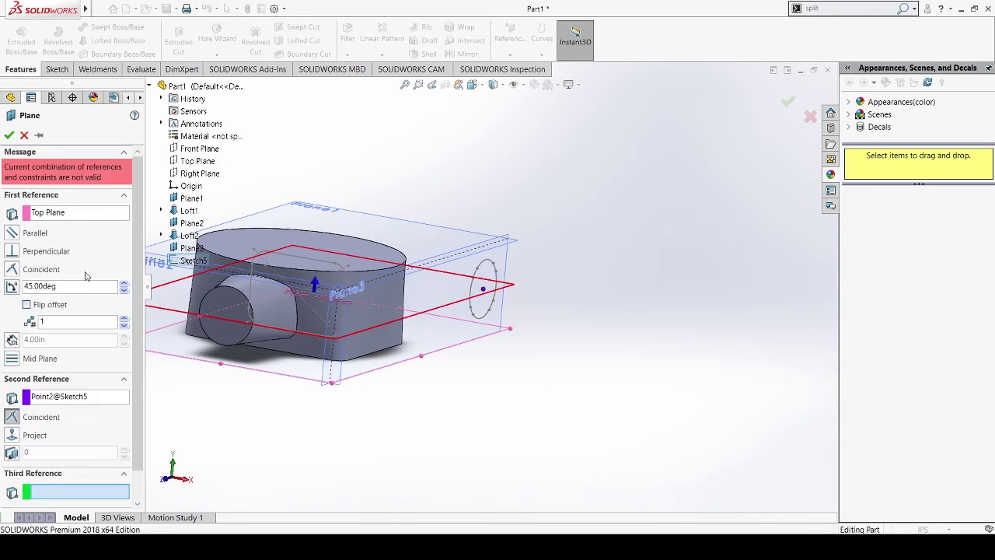
pyautogui.doubleClick(69, 286)
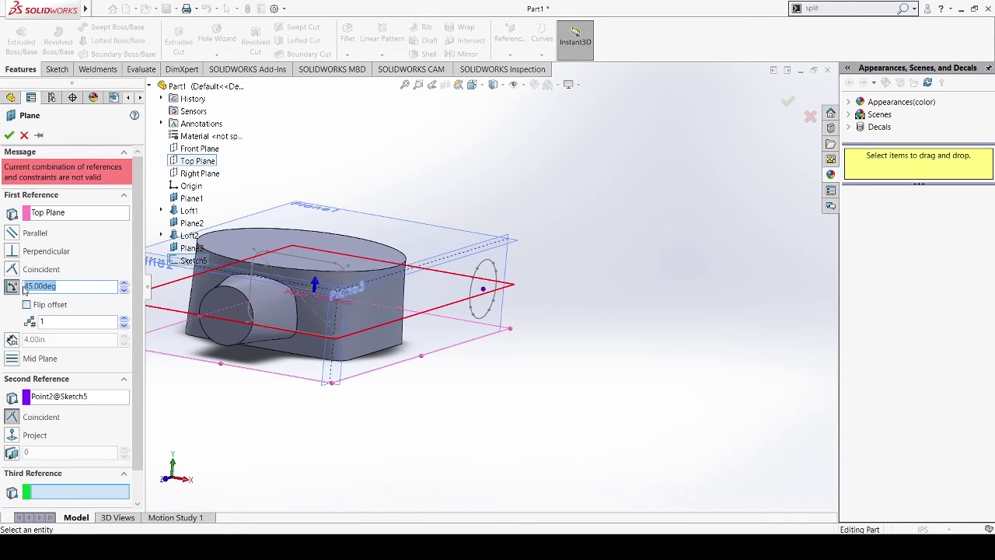
pyautogui.write('0')
pyautogui.press('Return')
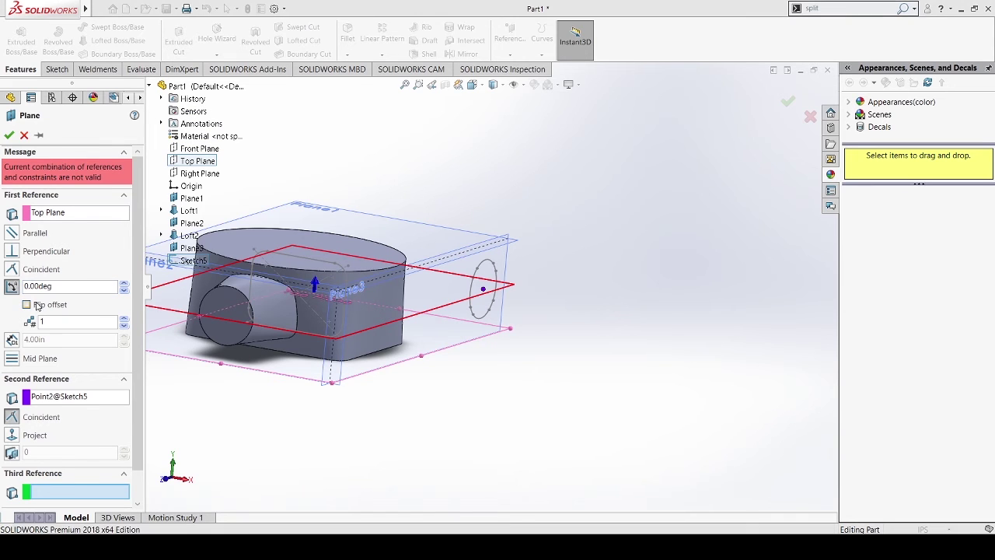
pyautogui.click(58, 340)
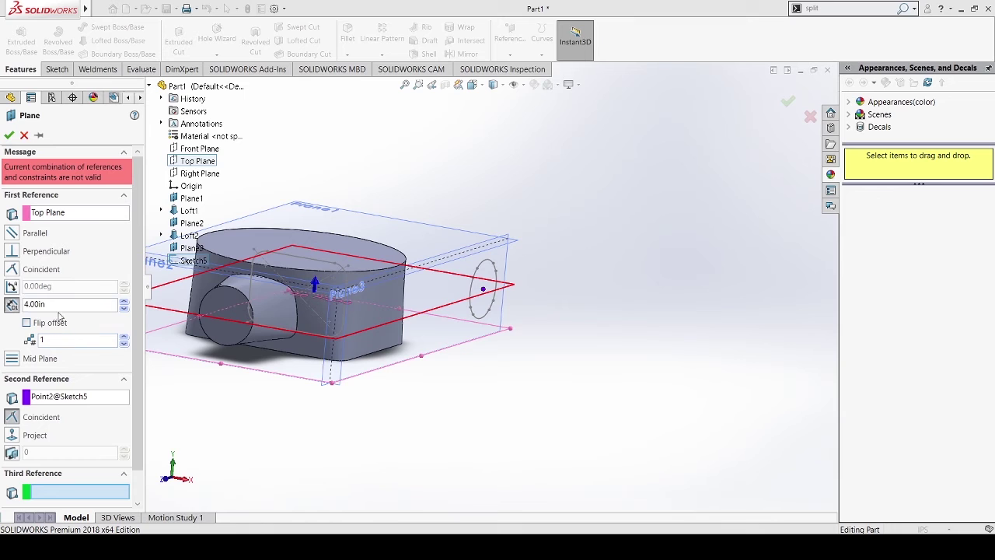
pyautogui.moveTo(59, 305); pyautogui.dragTo(25, 312)
pyautogui.write('0')
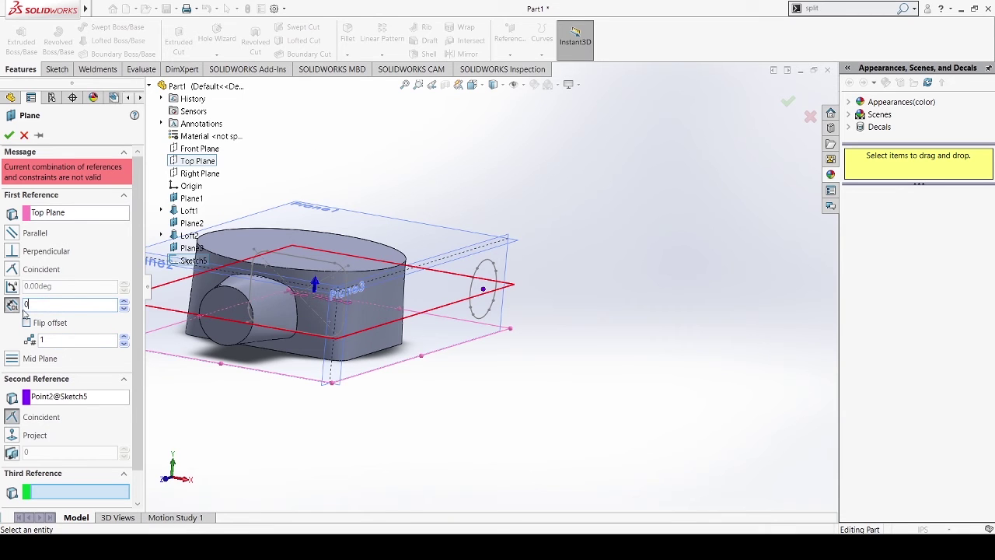
pyautogui.press('Return')
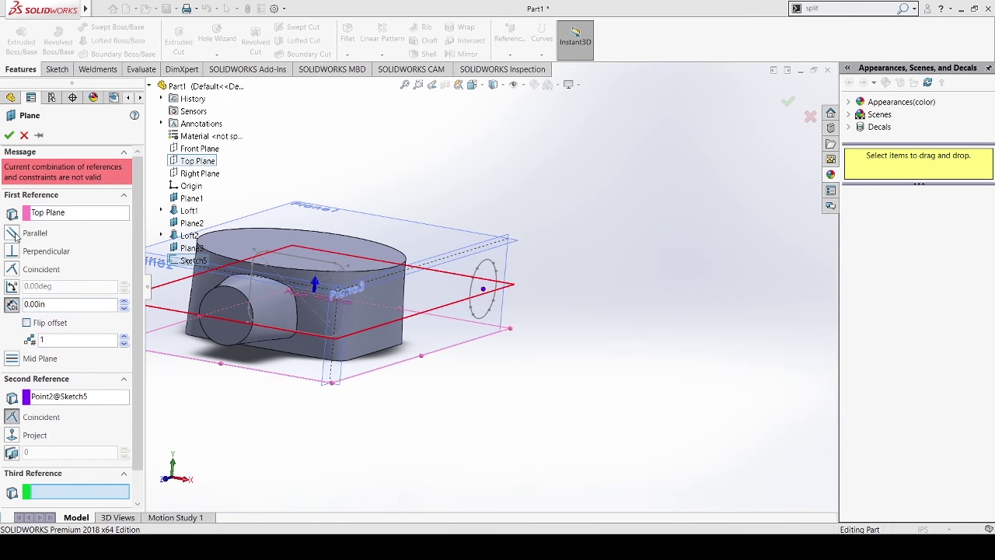
# Make the new plane parallel to the Top Plane through the circle's center and create it
pyautogui.click(14, 234)
pyautogui.moveTo(284, 402)
pyautogui.mouseDown(button='middle')
pyautogui.moveTo(314, 391)
pyautogui.moveTo(296, 412)
pyautogui.moveTo(304, 431)
pyautogui.moveTo(287, 414)
pyautogui.mouseUp(button='middle')
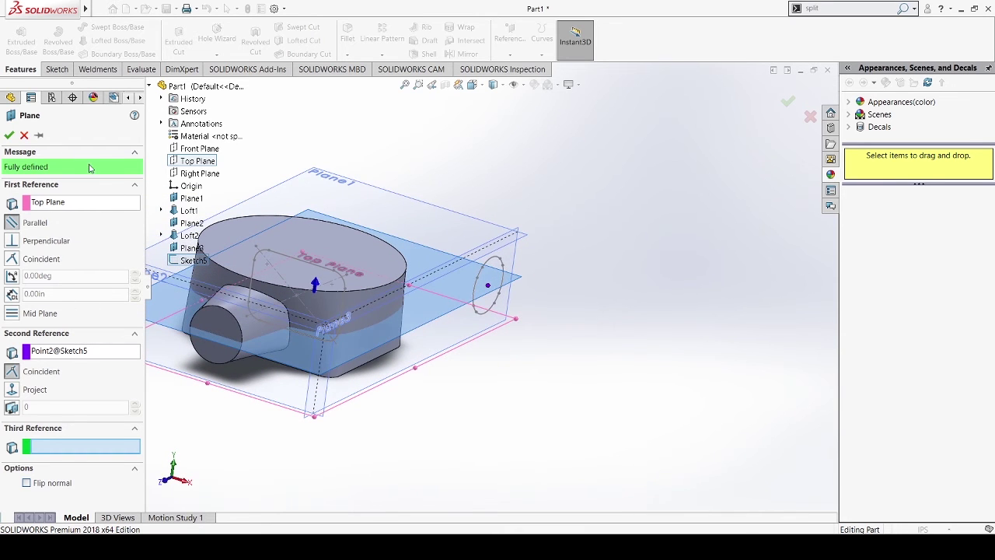
pyautogui.click(10, 136)
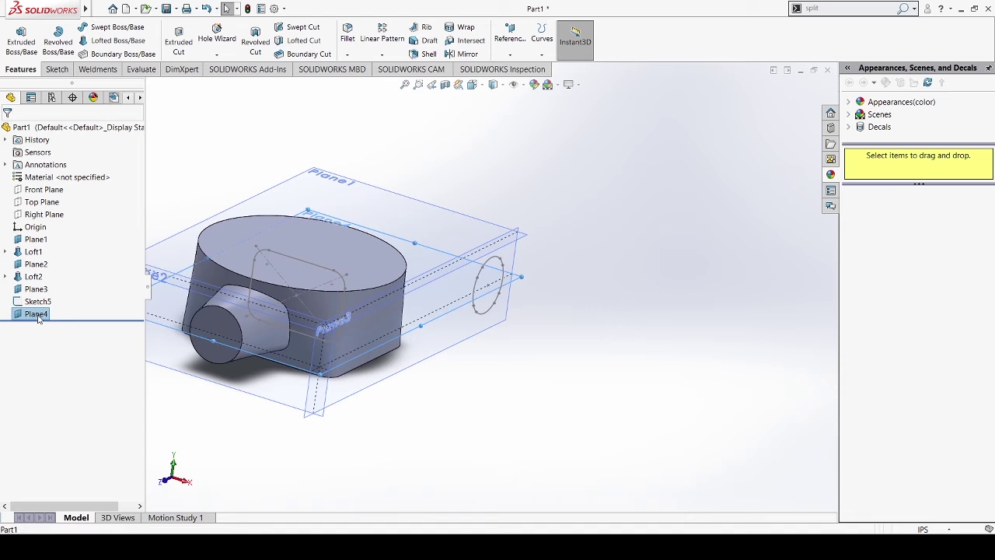
# On the new plane, sketch a horizontal line about 6.5 in long from the split circle's center, extending past the origin
pyautogui.click(95, 300)
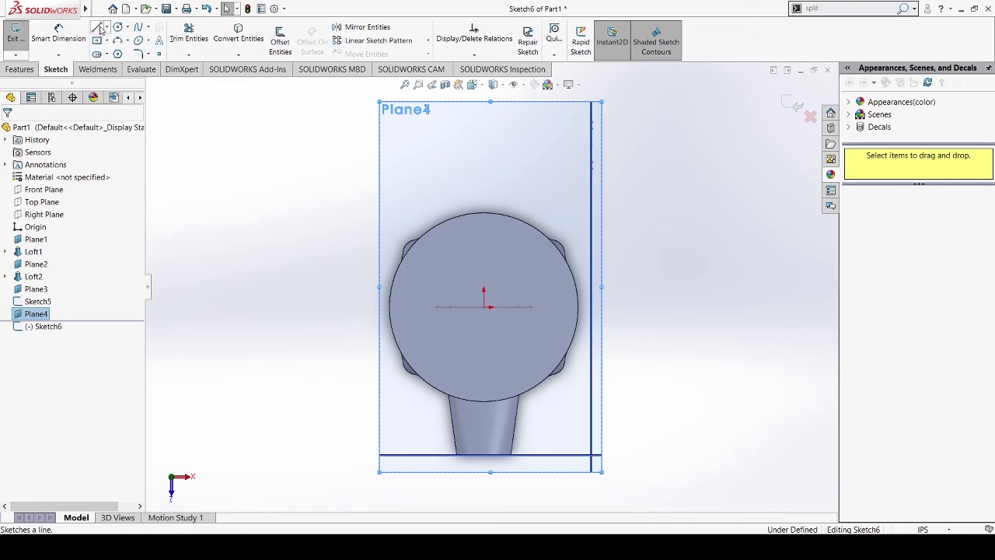
pyautogui.click(97, 28)
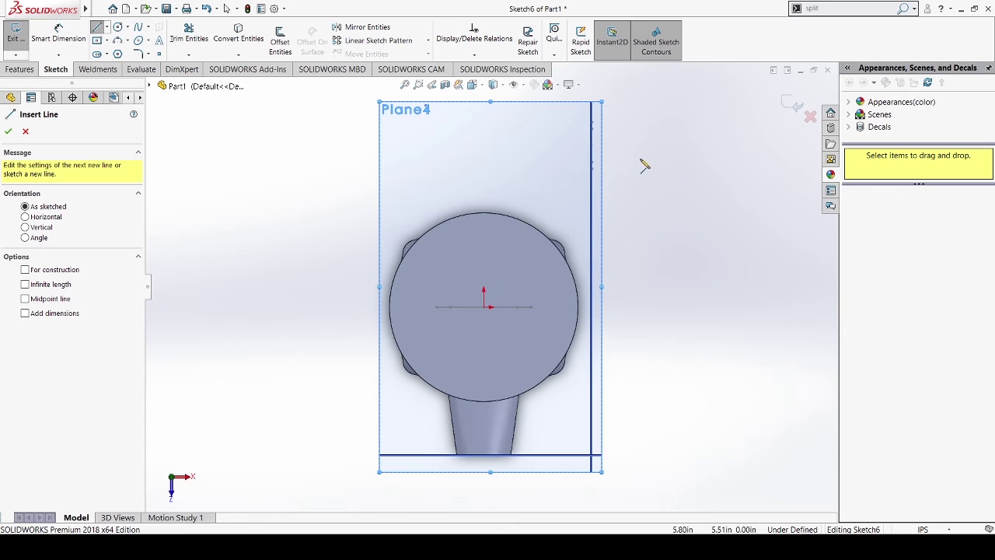
pyautogui.scroll(-1, 605, 158)
pyautogui.scroll(-1, 599, 159)
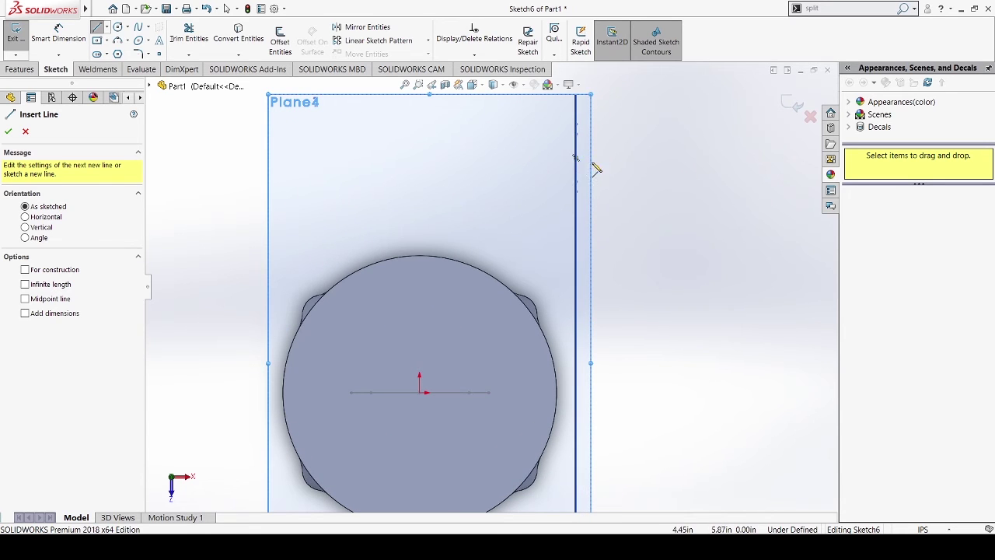
pyautogui.press('Escape')
pyautogui.click(574, 159)
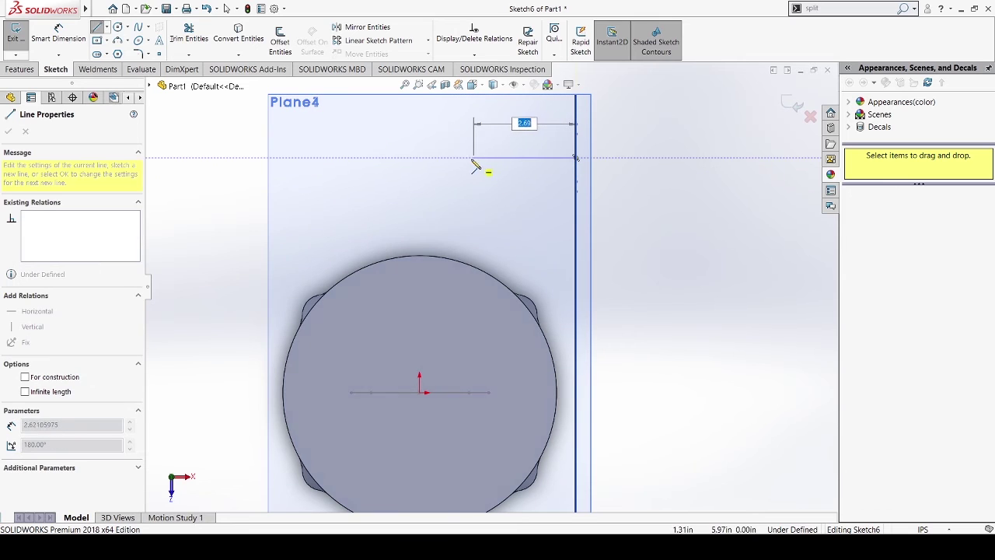
pyautogui.doubleClick(322, 158)
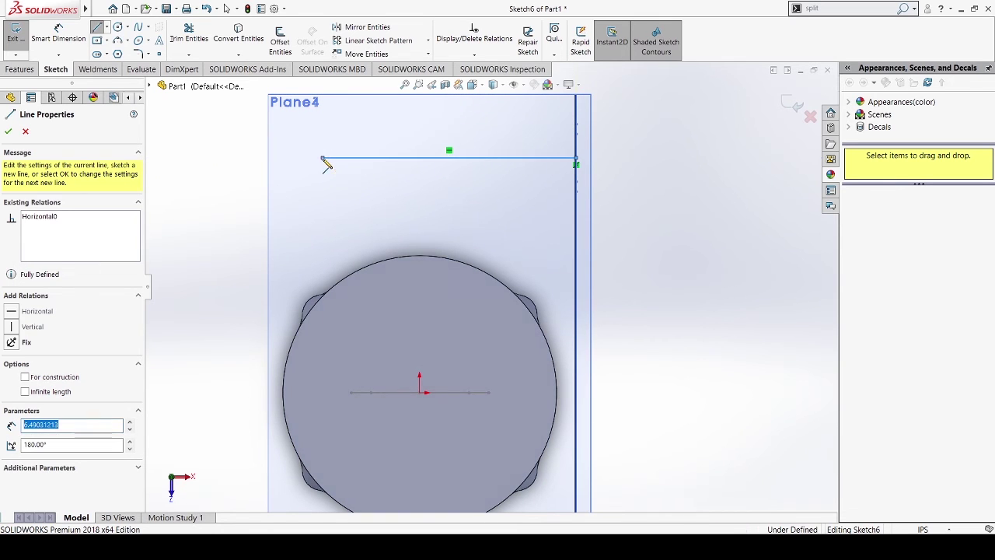
pyautogui.press('Escape')
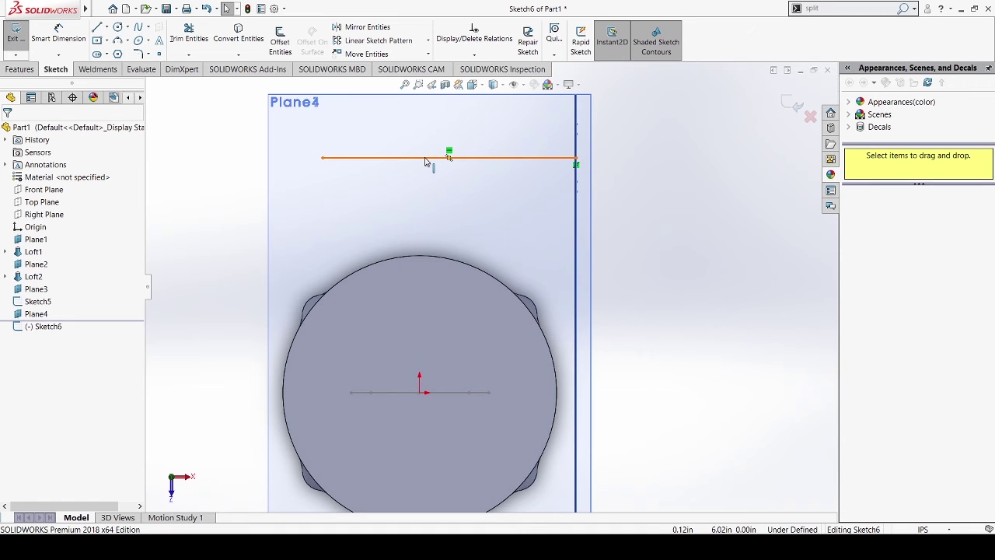
# Sketch a vertical line from the origin up to the horizontal line
pyautogui.click(426, 159)
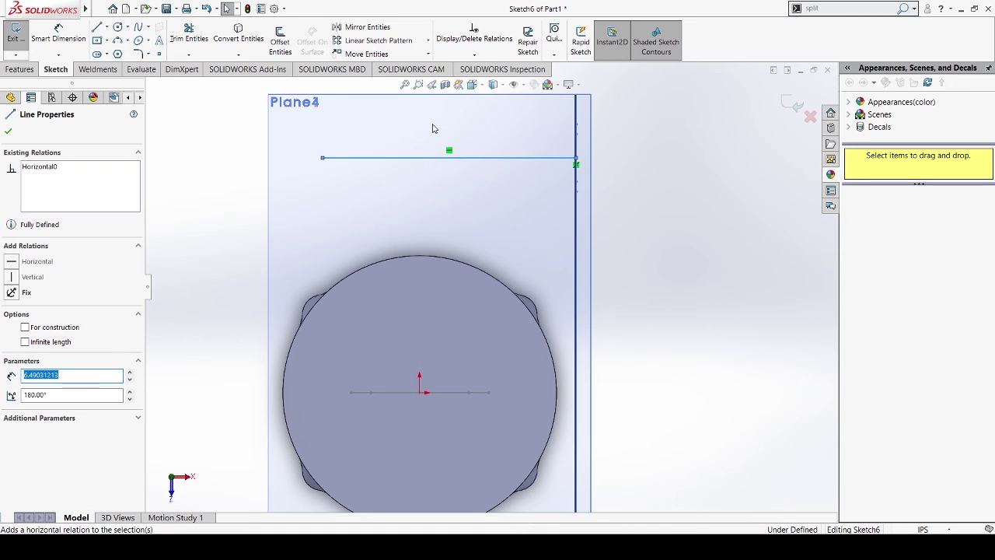
pyautogui.click(98, 28)
pyautogui.click(421, 392)
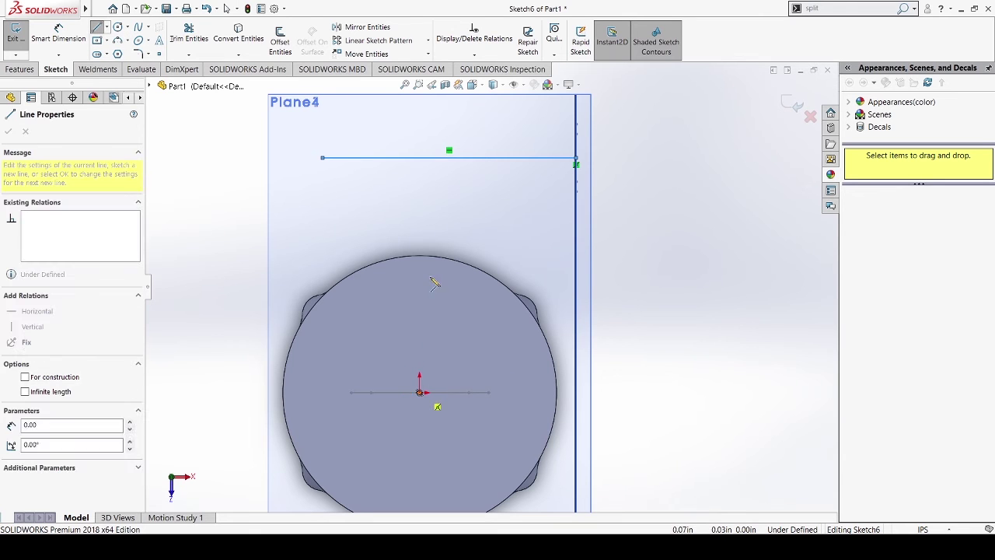
pyautogui.click(419, 158)
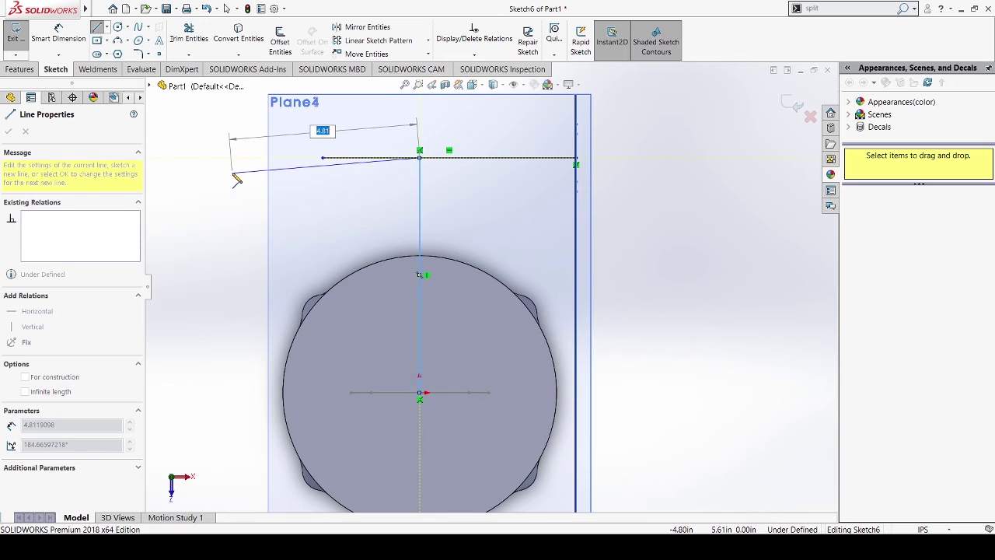
pyautogui.press('Escape')
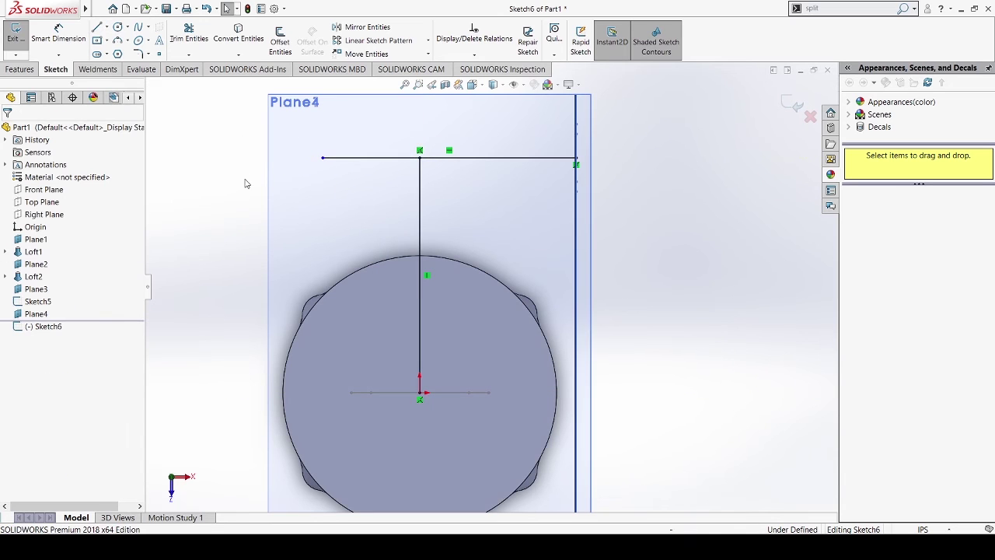
# Trim the part of the horizontal line that extends beyond the vertical line, using Trim to closest
pyautogui.click(420, 236)
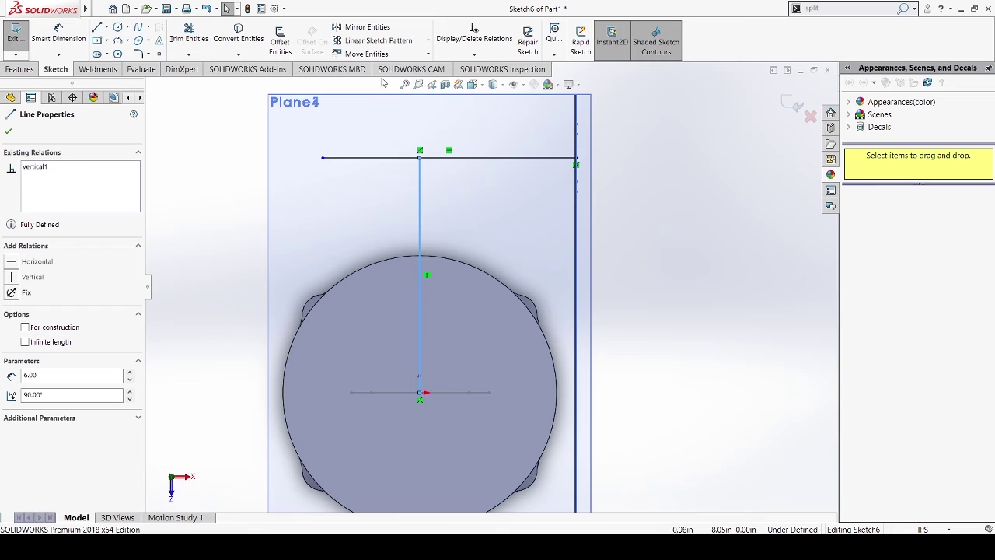
pyautogui.click(196, 35)
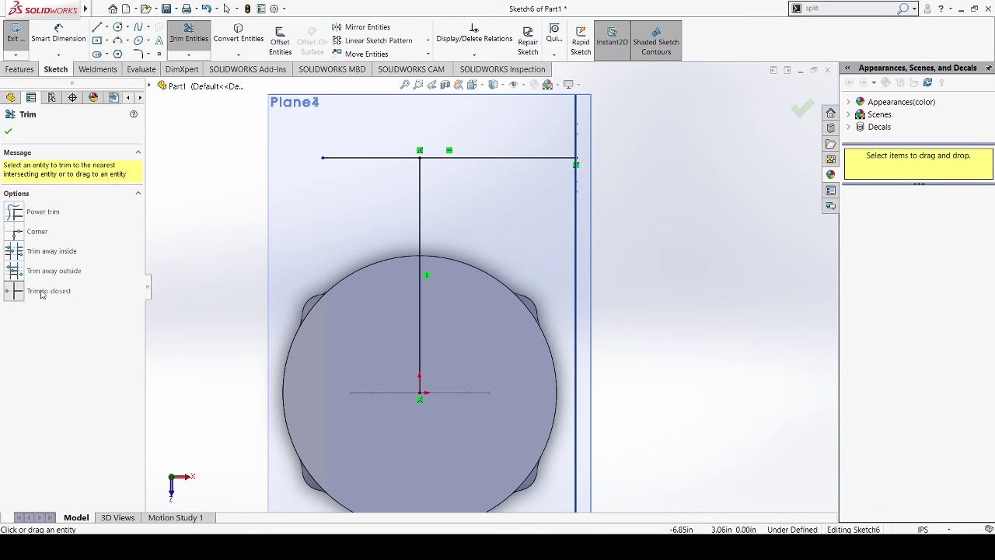
pyautogui.click(357, 158)
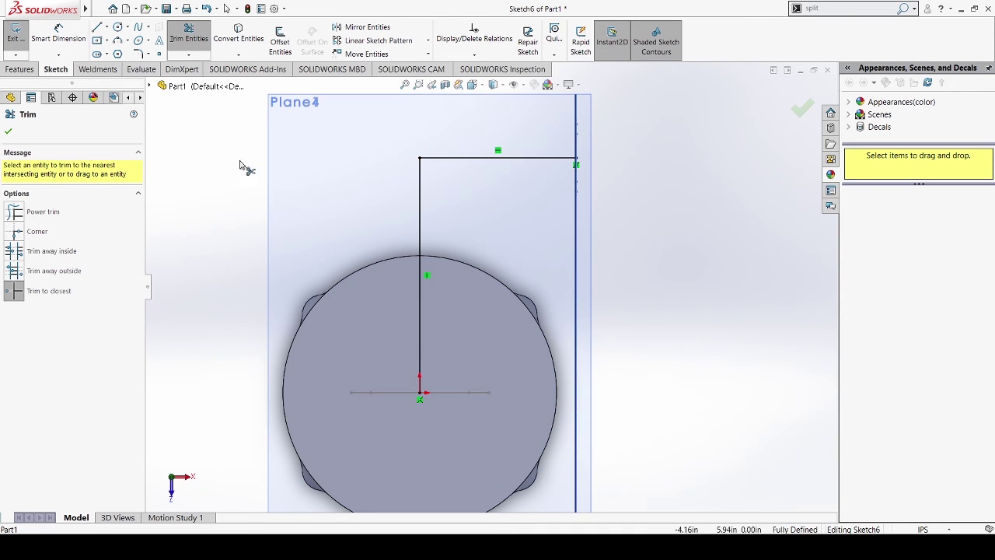
# Fillet the corner of the L-shaped path with a 3 in radius and exit the sketch
pyautogui.click(9, 135)
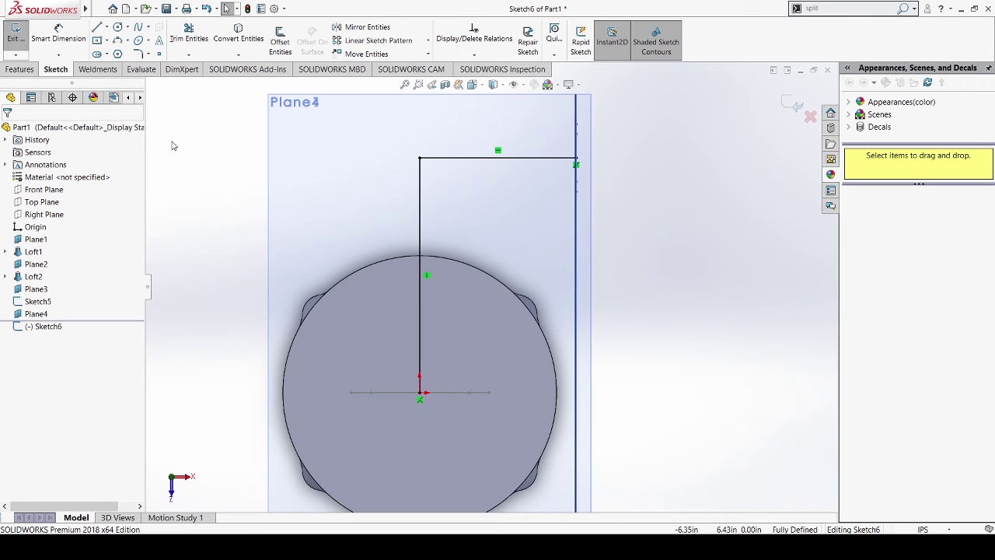
pyautogui.click(139, 55)
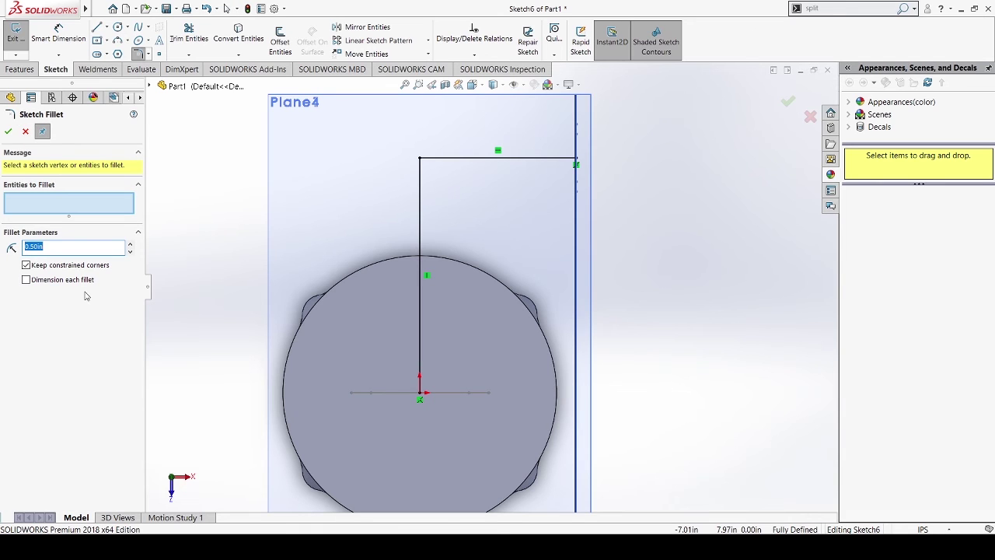
pyautogui.press('BackSpace')
pyautogui.click(63, 206)
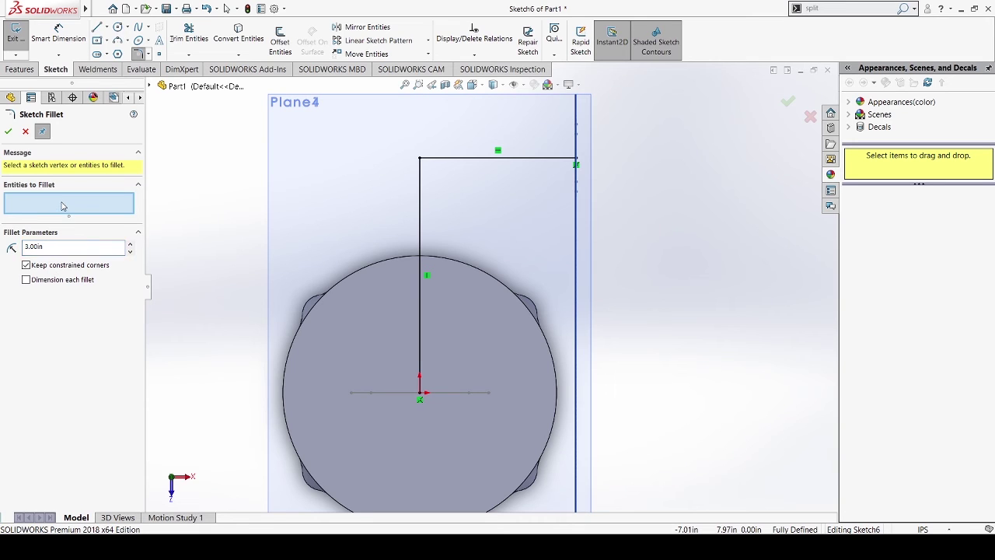
pyautogui.click(420, 160)
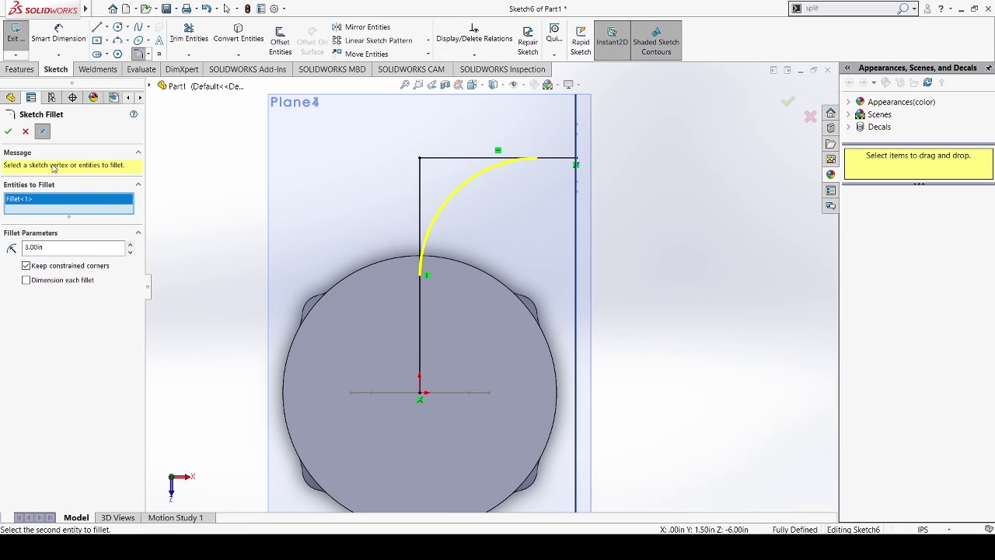
pyautogui.click(8, 132)
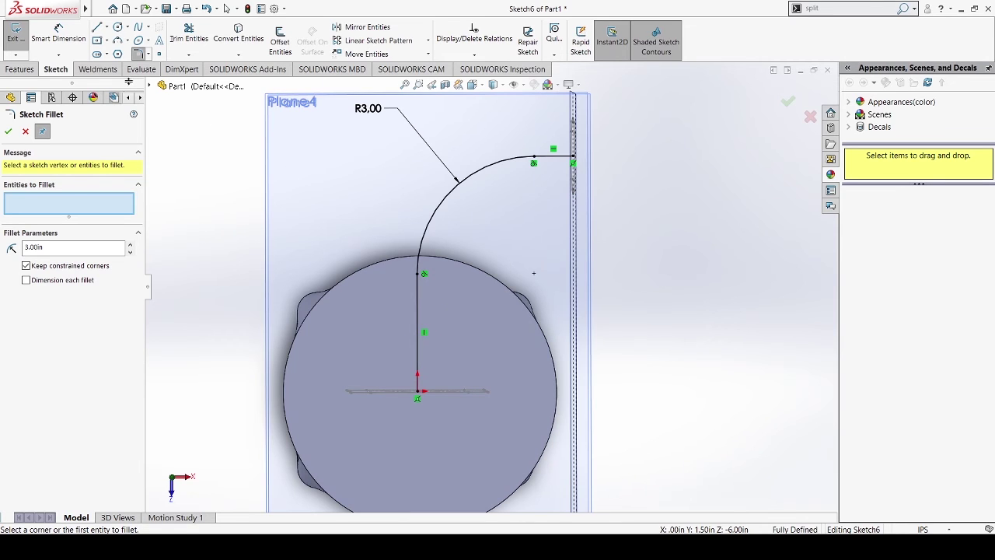
pyautogui.click(8, 132)
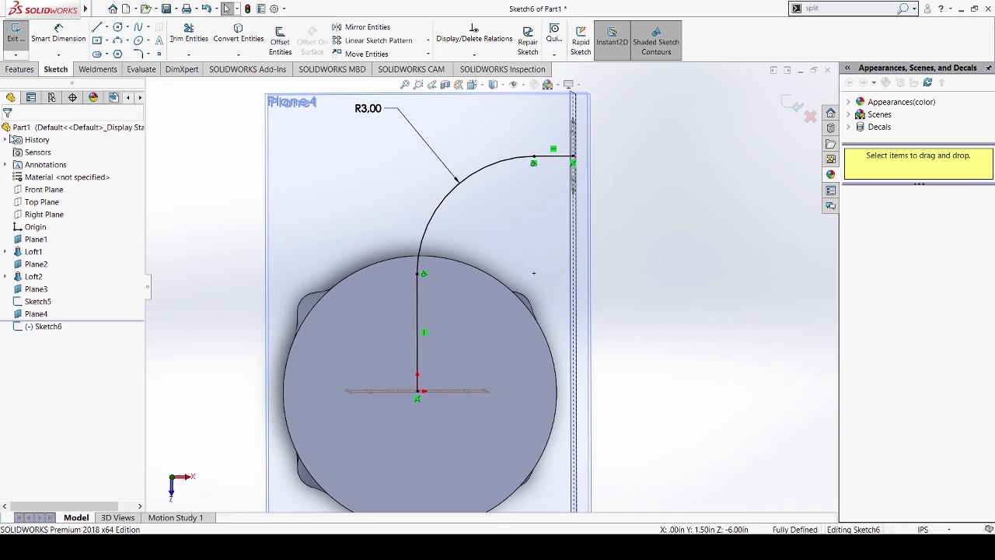
pyautogui.click(15, 36)
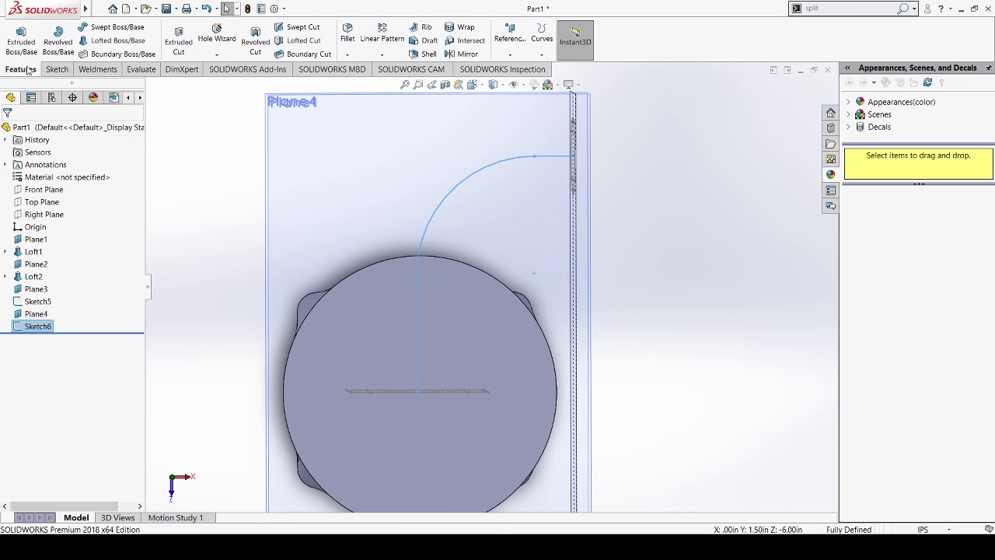
# Start a Lofted Boss/Base using Sketch3 from Loft2 and the split circle Sketch5 as profiles
pyautogui.click(118, 40)
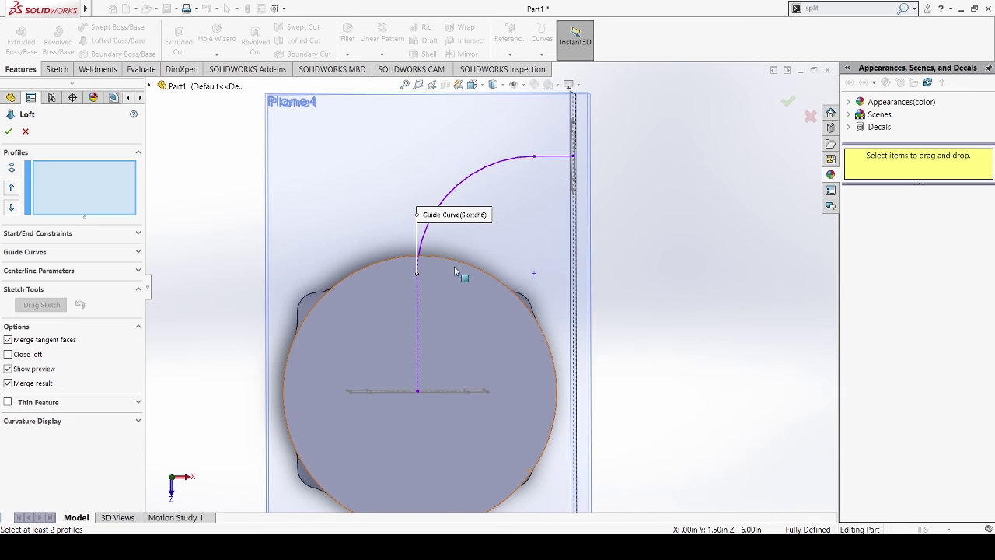
pyautogui.click(80, 176)
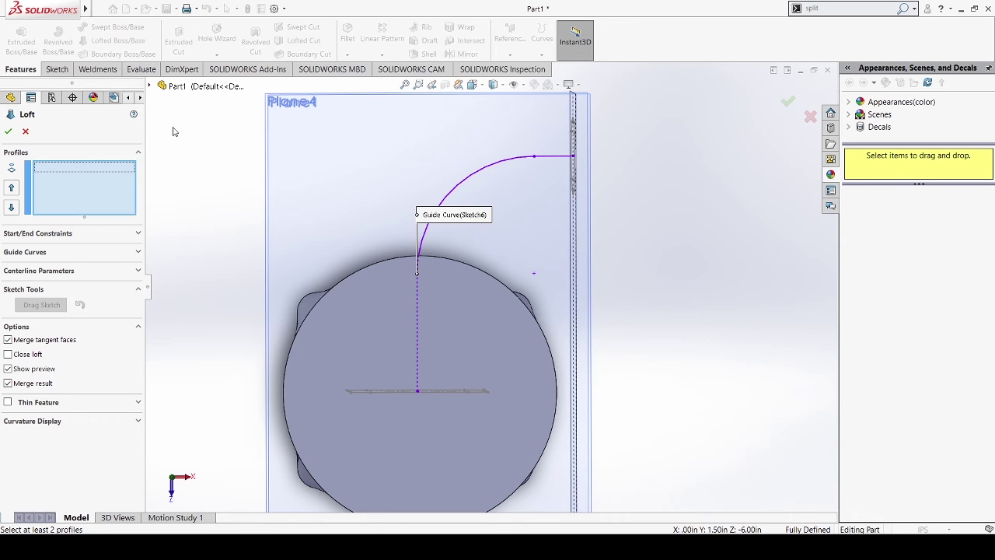
pyautogui.click(150, 86)
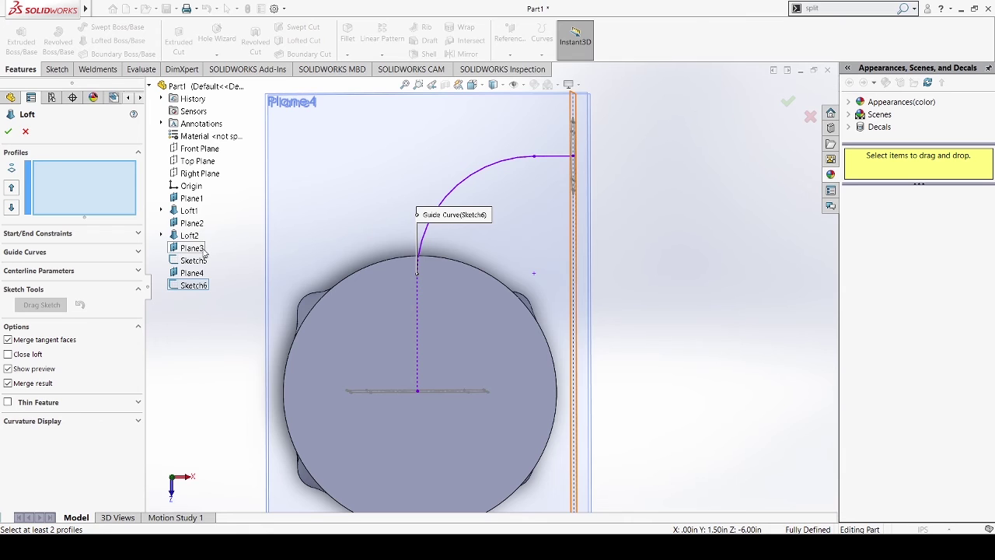
pyautogui.click(162, 236)
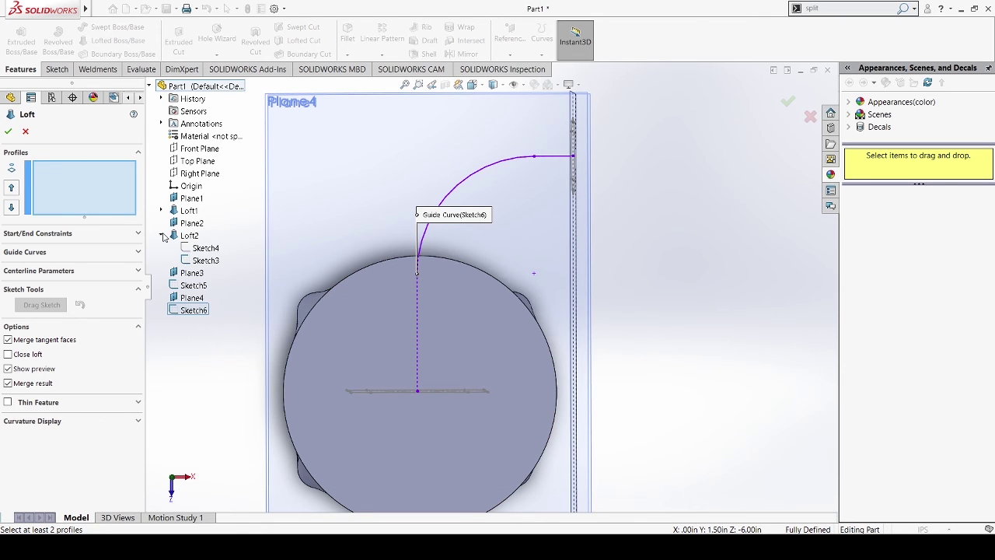
pyautogui.click(212, 262)
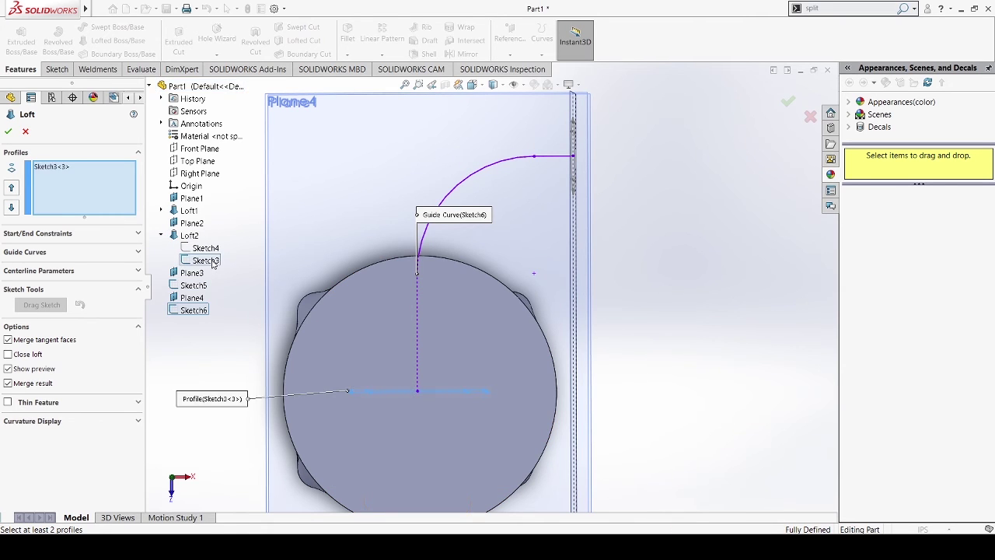
pyautogui.click(196, 287)
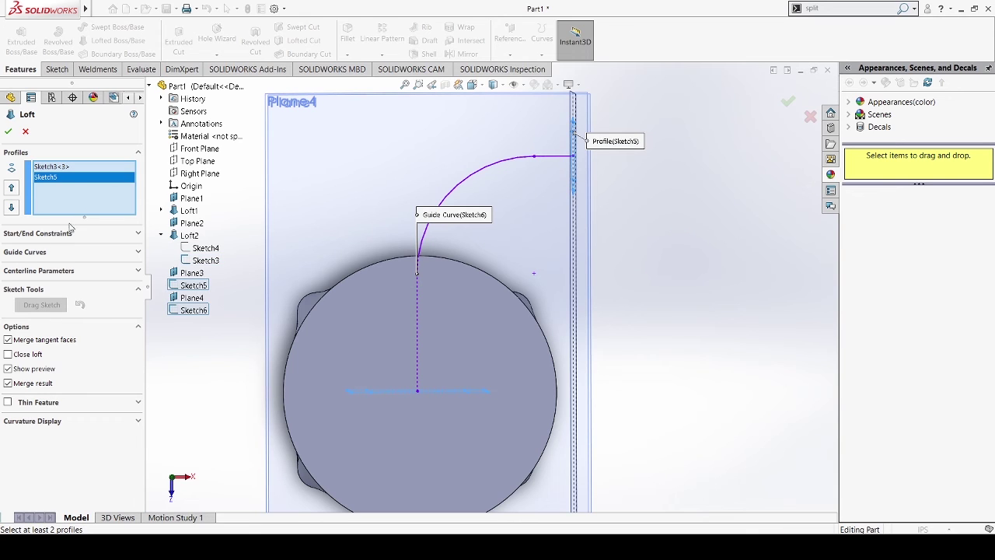
# Set the filleted path Sketch6 as the centerline of the loft
pyautogui.click(139, 271)
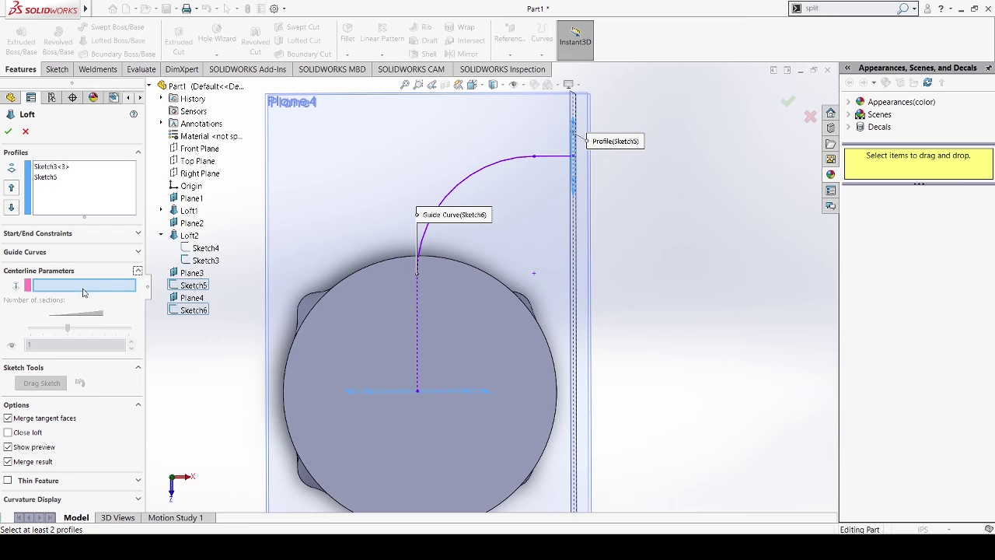
pyautogui.click(198, 312)
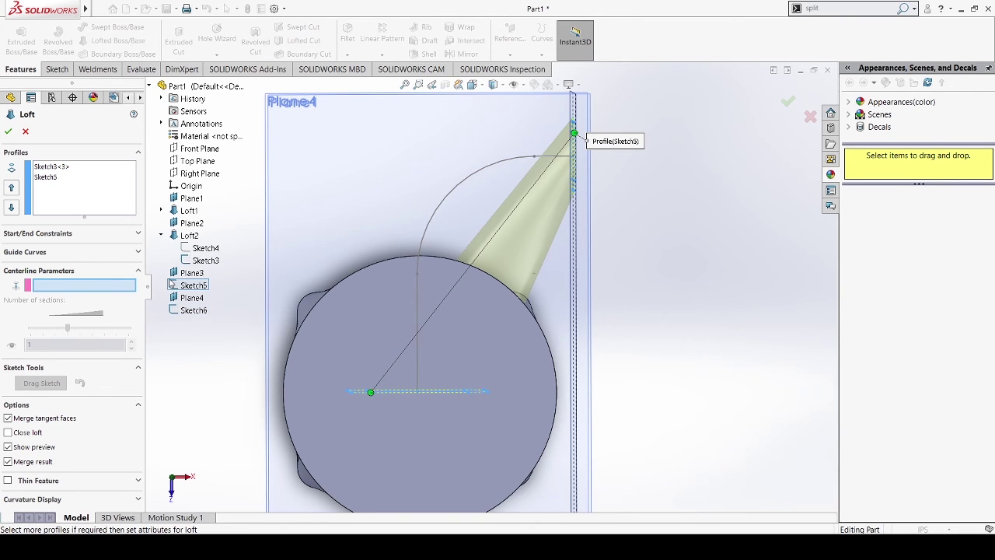
pyautogui.click(199, 312)
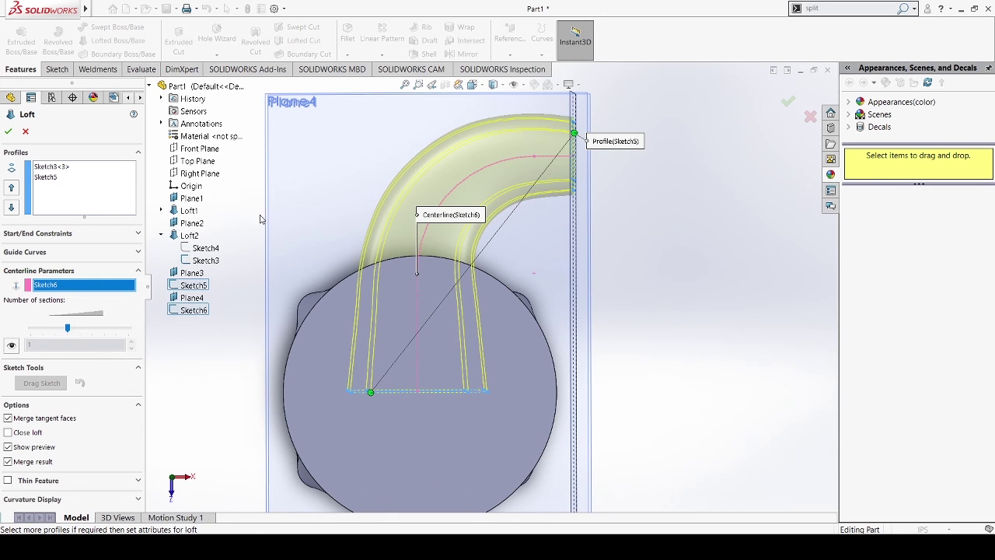
# Show all loft connectors, check their alignment between the two profiles, and create the loft
pyautogui.moveTo(397, 303); pyautogui.dragTo(382, 232, button='middle')
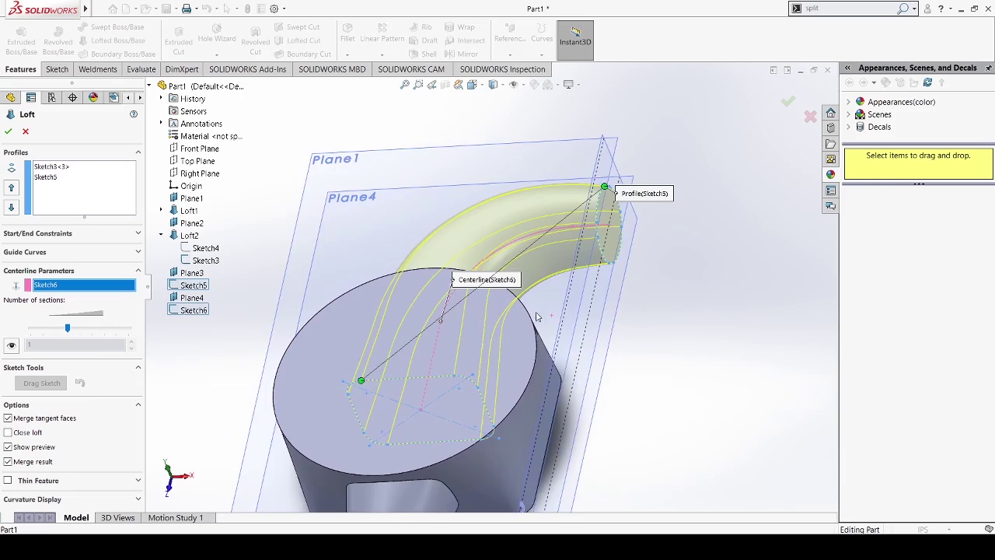
pyautogui.moveTo(537, 316); pyautogui.dragTo(514, 307, button='middle')
pyautogui.scroll(-4, 380, 336)
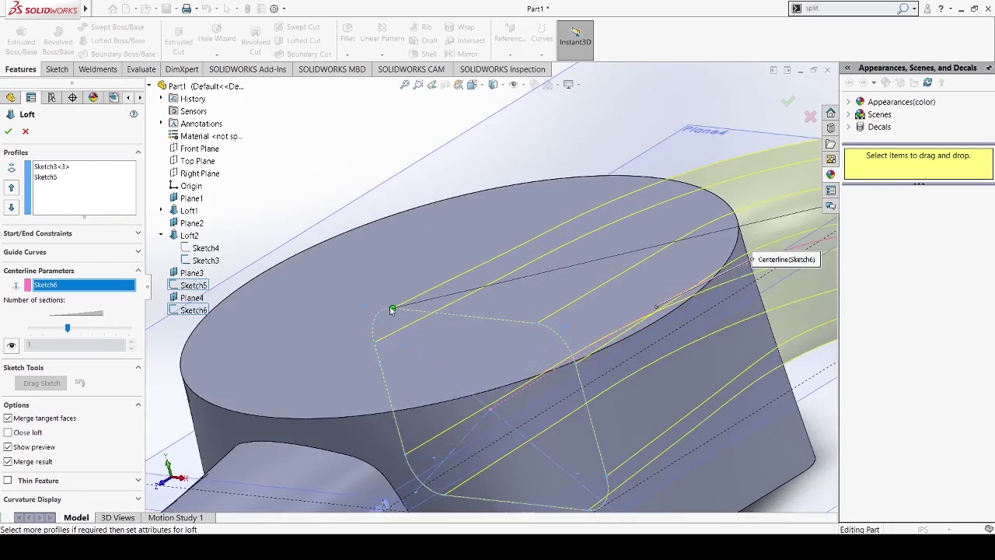
pyautogui.moveTo(390, 308); pyautogui.dragTo(507, 351, button='middle')
pyautogui.scroll(5, 507, 351)
pyautogui.moveTo(580, 362); pyautogui.dragTo(678, 343, button='middle')
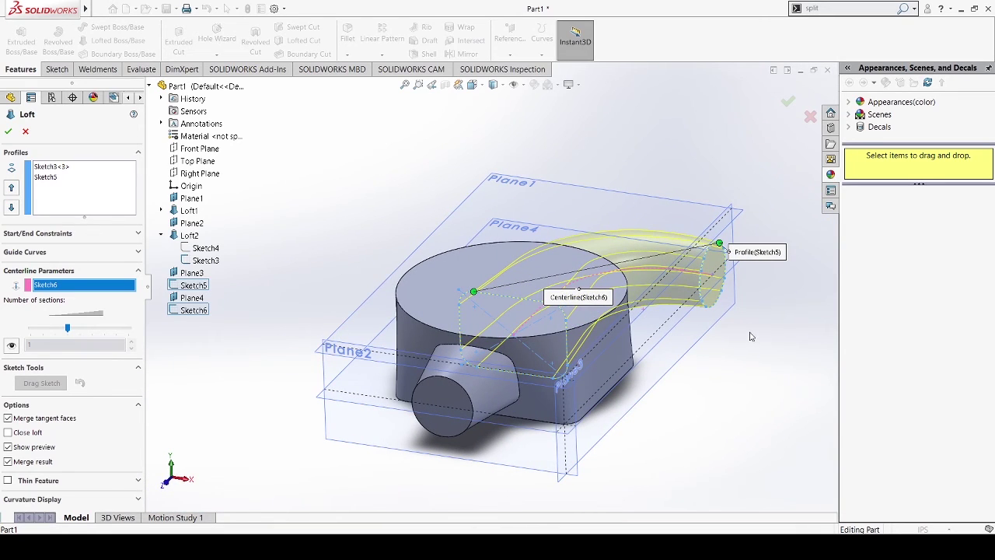
pyautogui.click(778, 250)
pyautogui.moveTo(686, 341); pyautogui.dragTo(644, 317, button='middle')
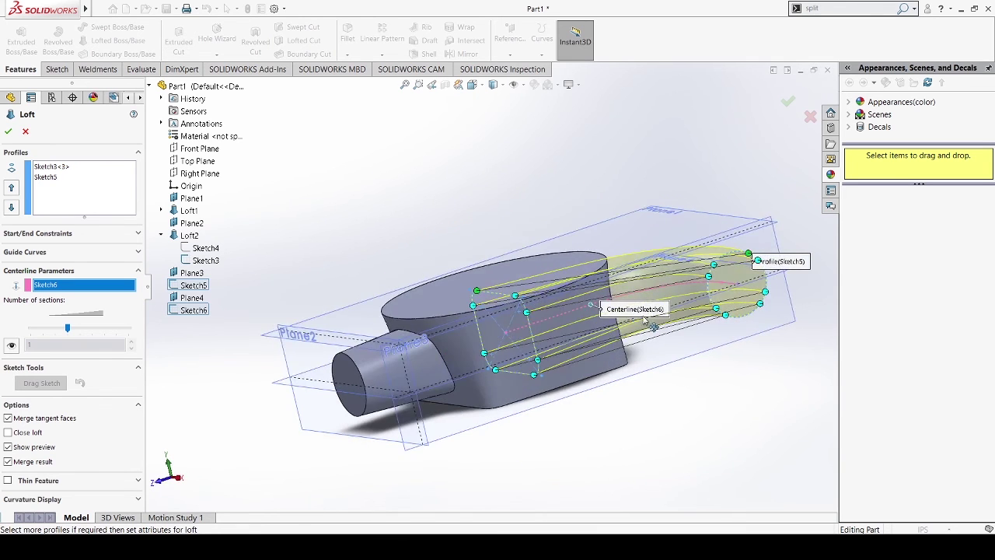
pyautogui.scroll(2, 647, 319)
pyautogui.scroll(-5, 673, 304)
pyautogui.moveTo(504, 244); pyautogui.dragTo(224, 235, button='middle')
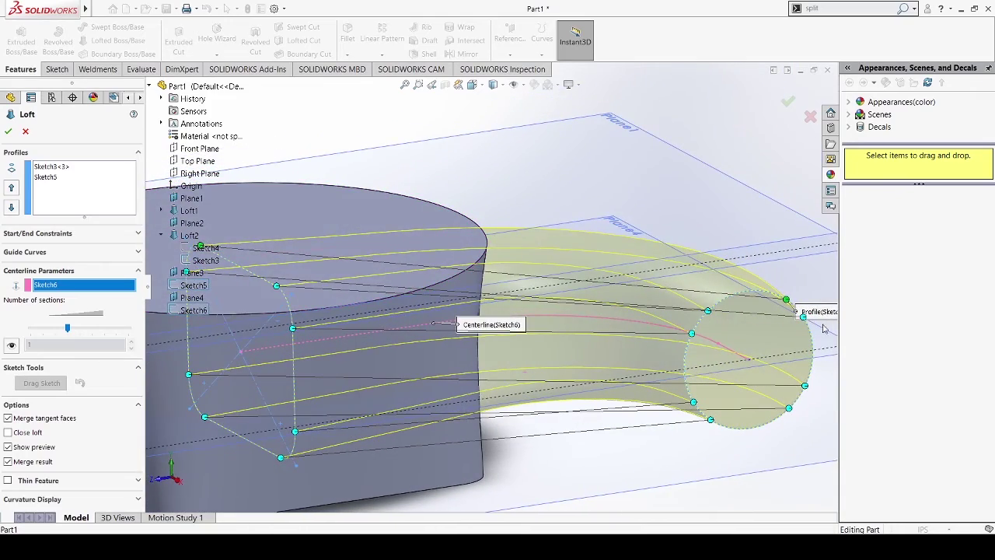
pyautogui.moveTo(787, 340); pyautogui.dragTo(803, 373, button='middle')
pyautogui.scroll(4, 762, 380)
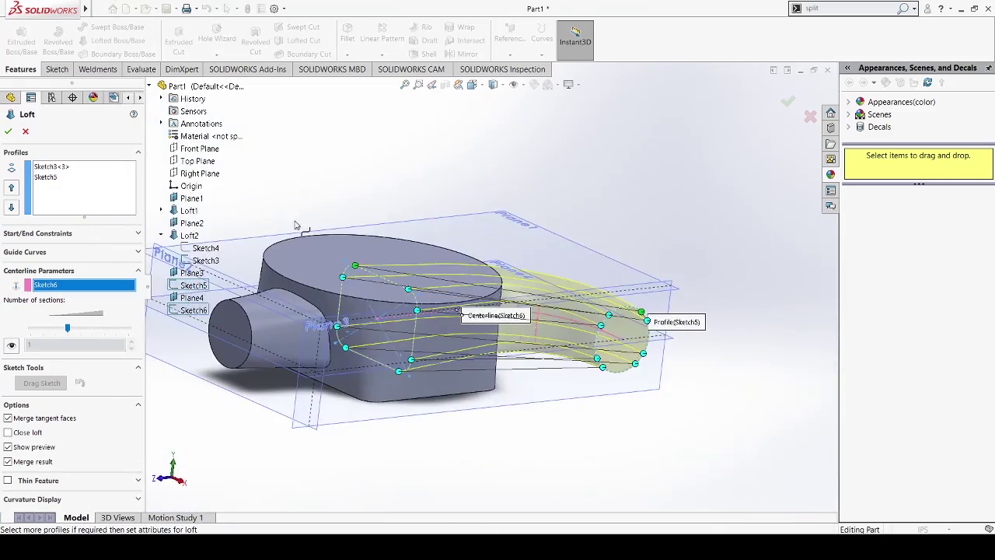
pyautogui.click(8, 130)
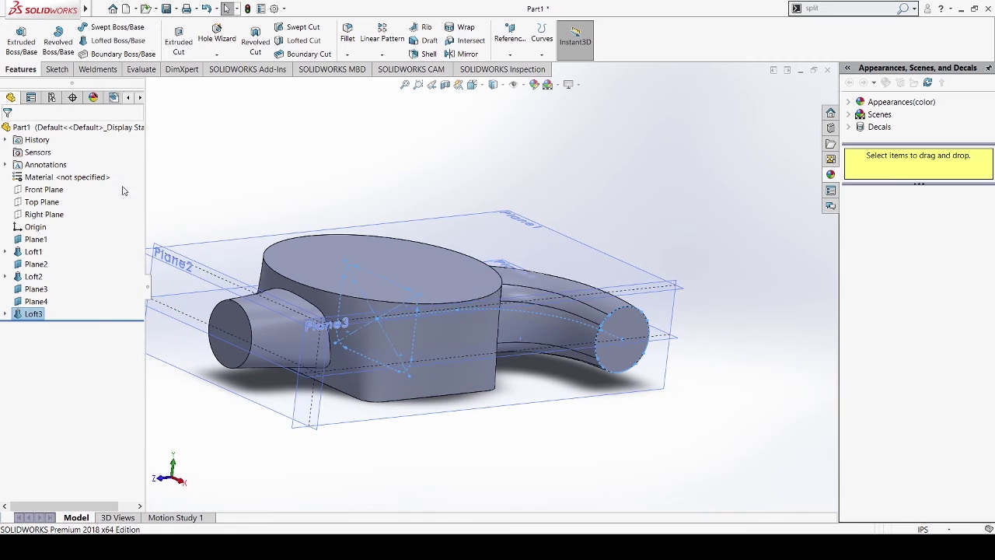
# Fillet the edge loop around the body's rounded rectangular base with a 0.25 in radius
pyautogui.moveTo(373, 274); pyautogui.dragTo(422, 283, button='middle')
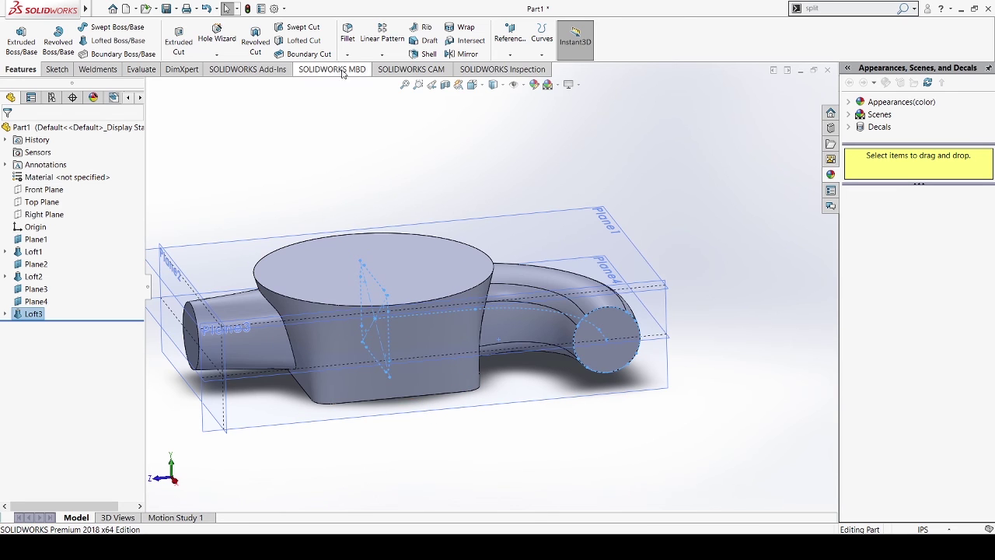
pyautogui.click(349, 33)
pyautogui.moveTo(440, 279); pyautogui.dragTo(426, 321, button='middle')
pyautogui.scroll(-2, 419, 290)
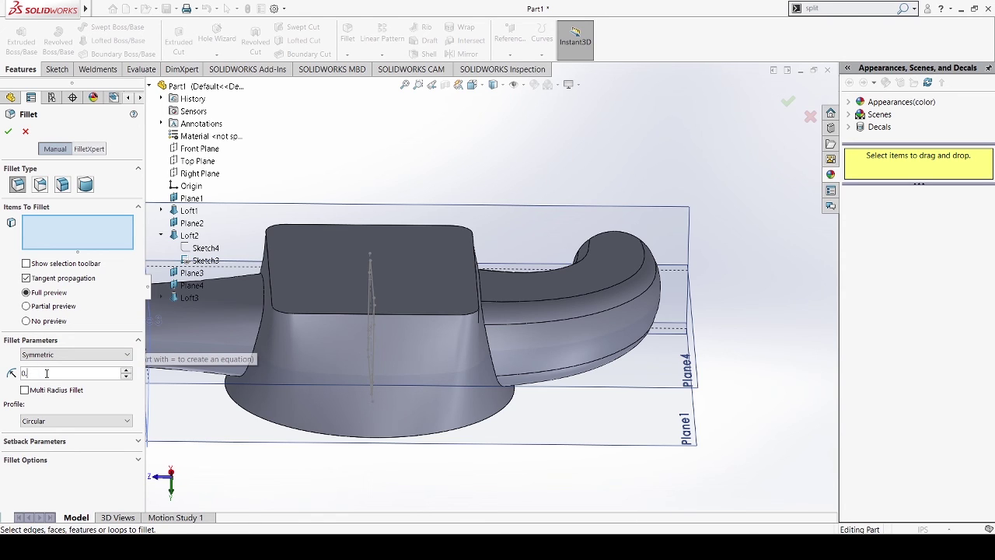
pyautogui.click(47, 373)
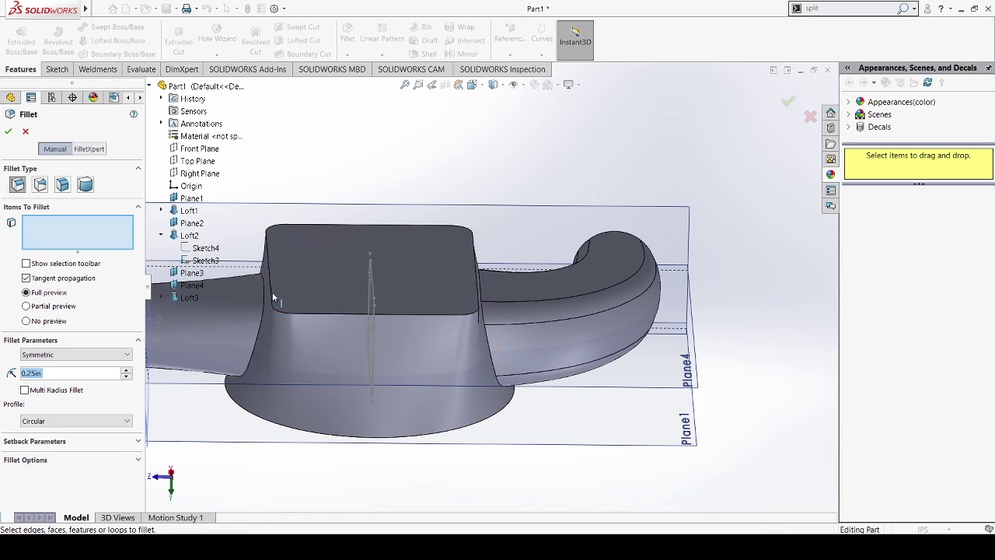
pyautogui.click(347, 312)
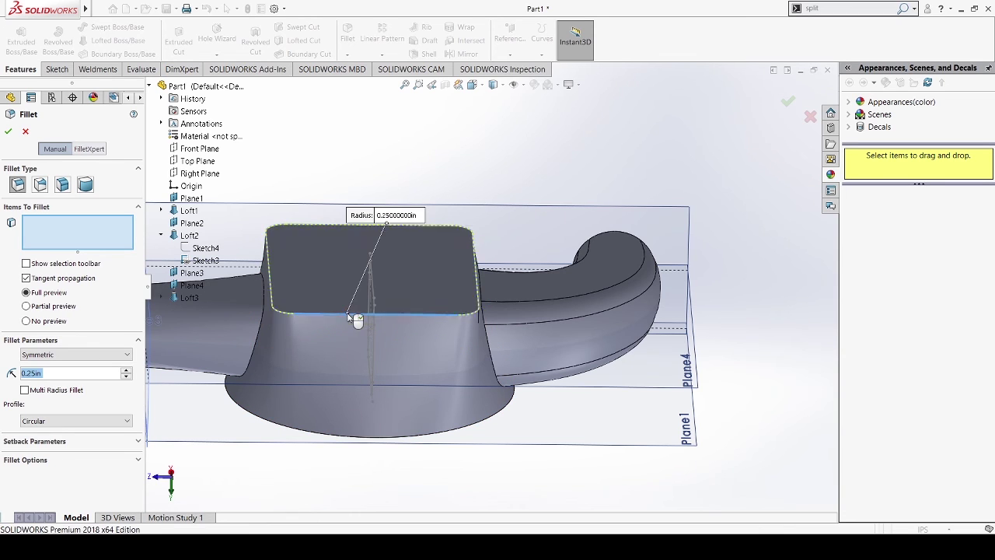
pyautogui.click(8, 132)
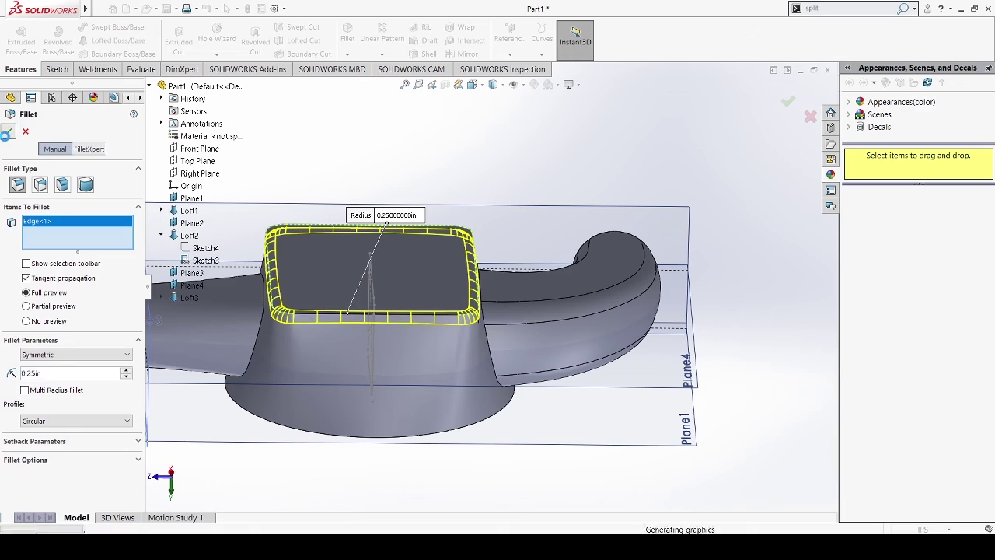
# Start a new fillet with a 0.175 in radius and select the edge loop where the straight arm meets the body
pyautogui.moveTo(342, 232); pyautogui.dragTo(389, 320, button='middle')
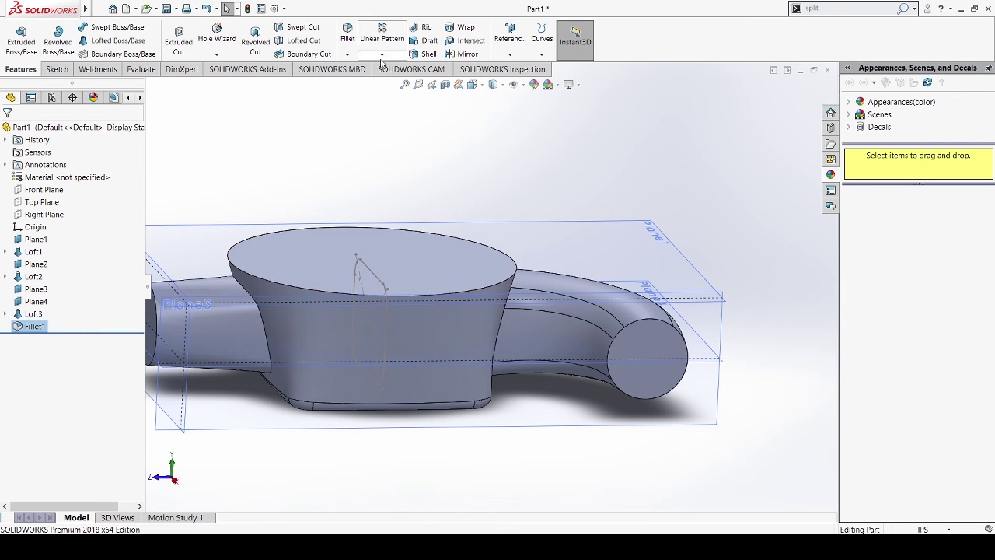
pyautogui.click(347, 37)
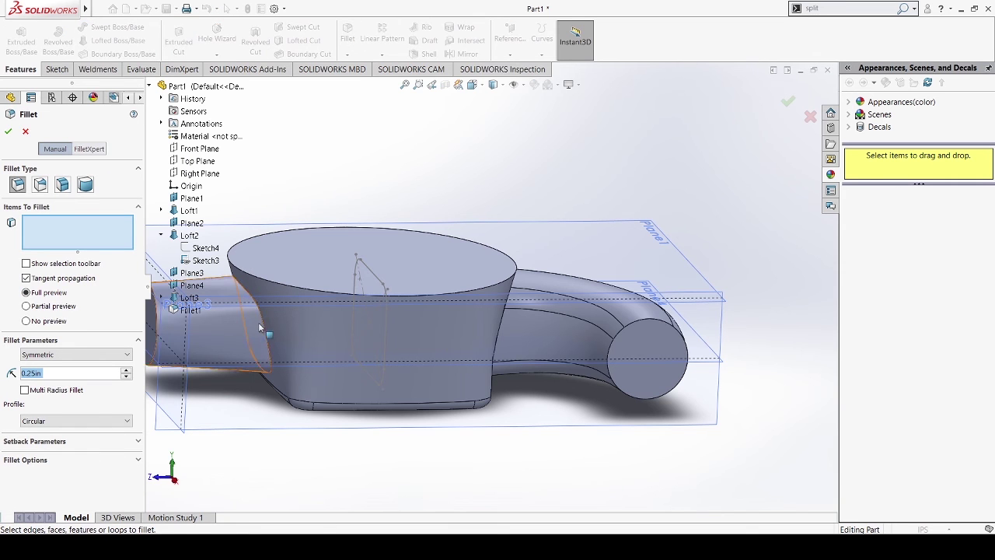
pyautogui.moveTo(508, 336); pyautogui.dragTo(484, 342, button='middle')
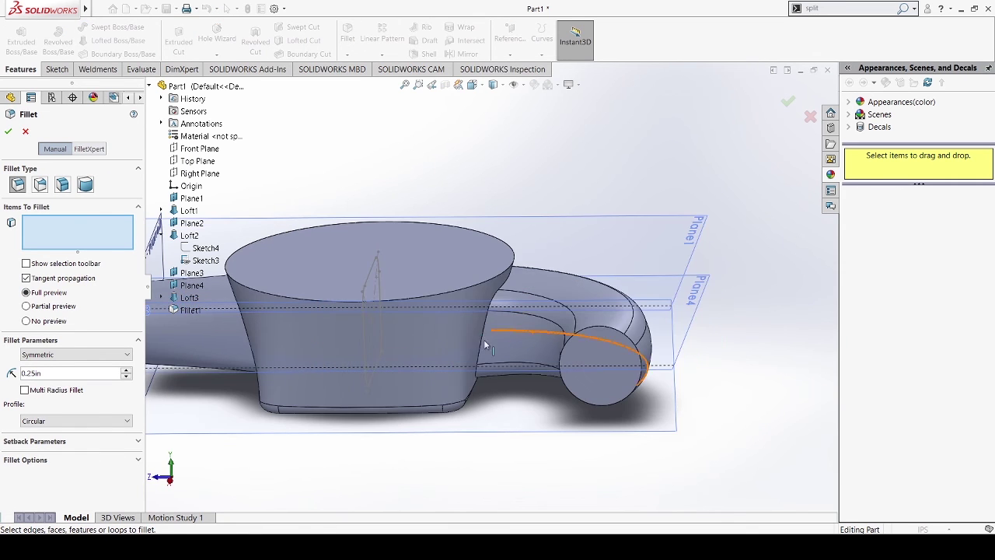
pyautogui.moveTo(355, 332); pyautogui.dragTo(385, 324, button='middle')
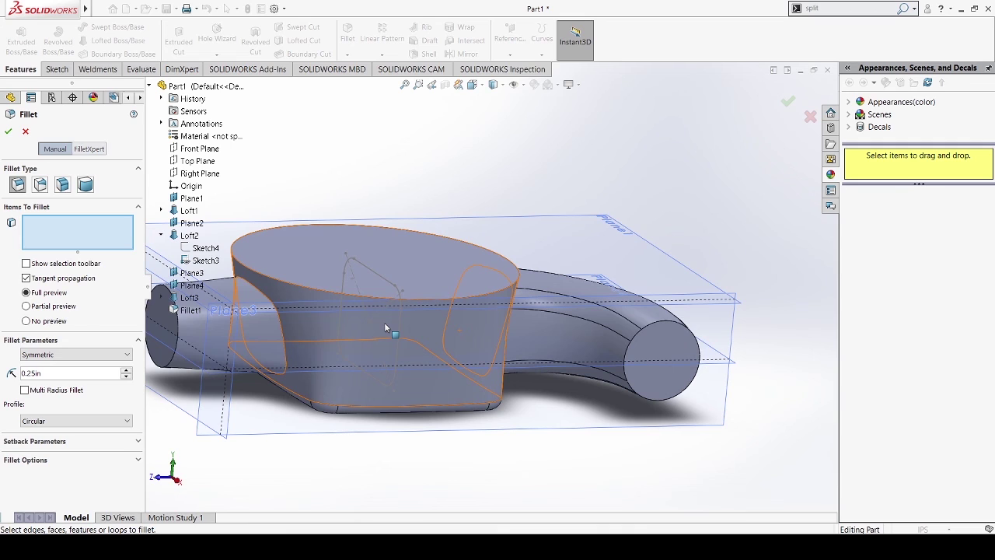
pyautogui.doubleClick(60, 373)
pyautogui.write('0.')
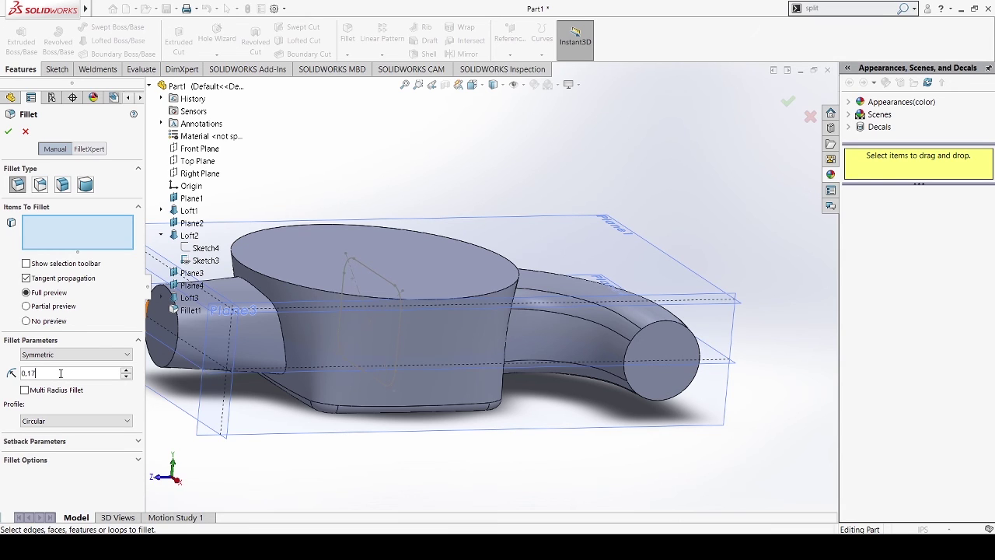
pyautogui.press('Return')
pyautogui.scroll(-5, 403, 356)
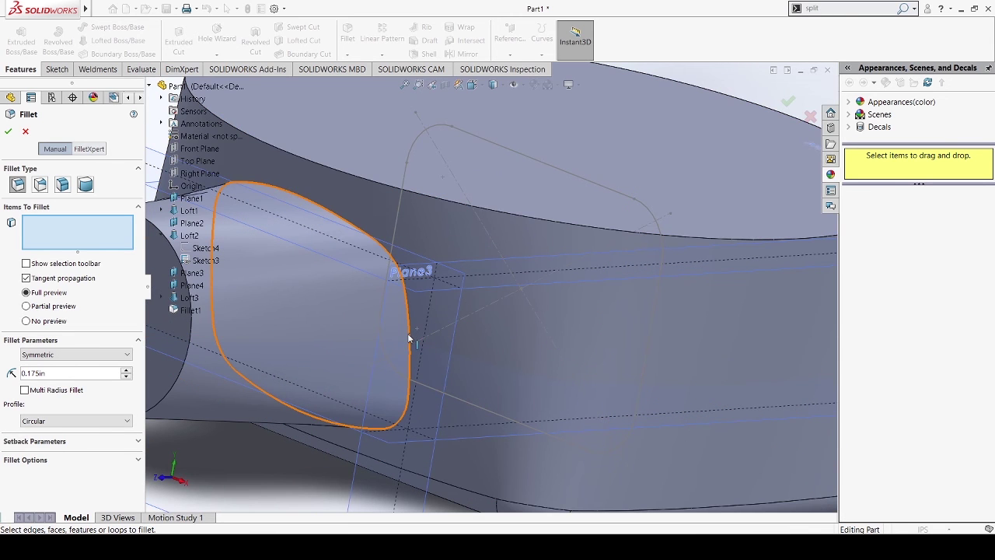
pyautogui.click(407, 333)
pyautogui.scroll(5, 407, 333)
pyautogui.scroll(-3, 401, 310)
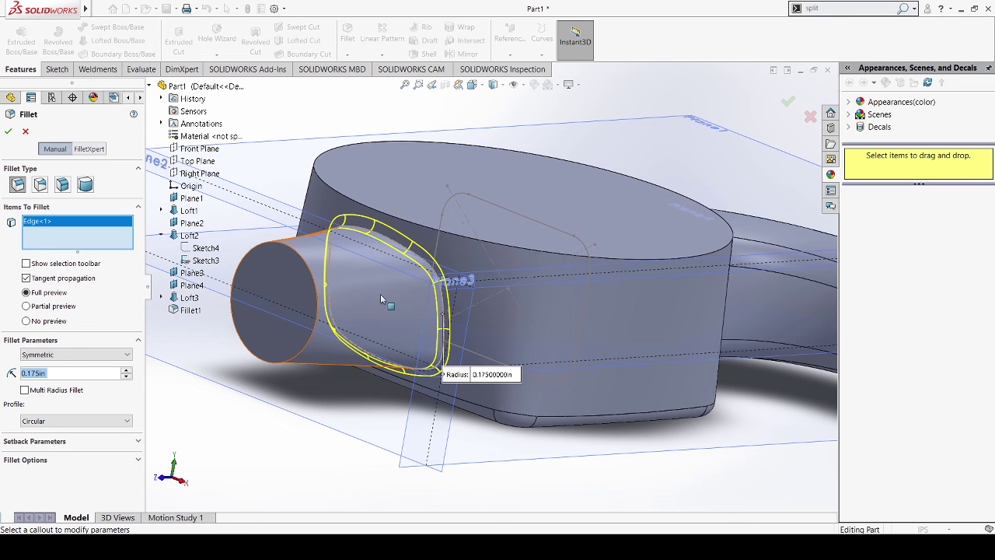
pyautogui.scroll(-3, 474, 322)
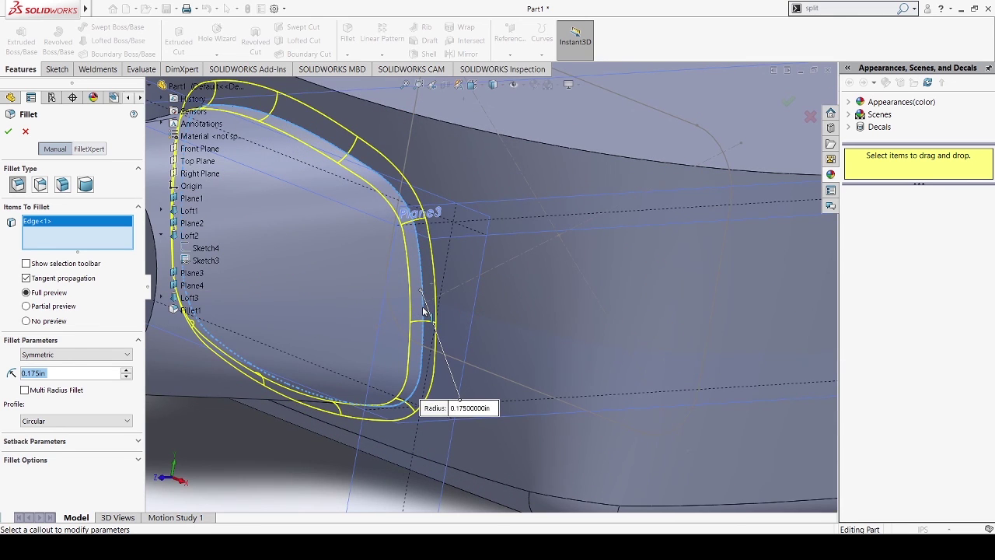
pyautogui.rightClick(63, 224)
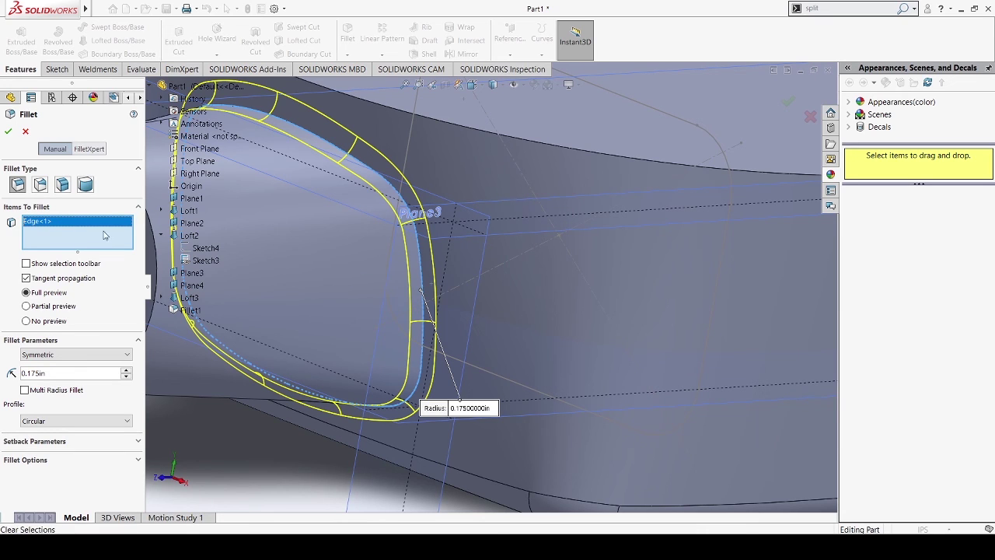
pyautogui.click(38, 233)
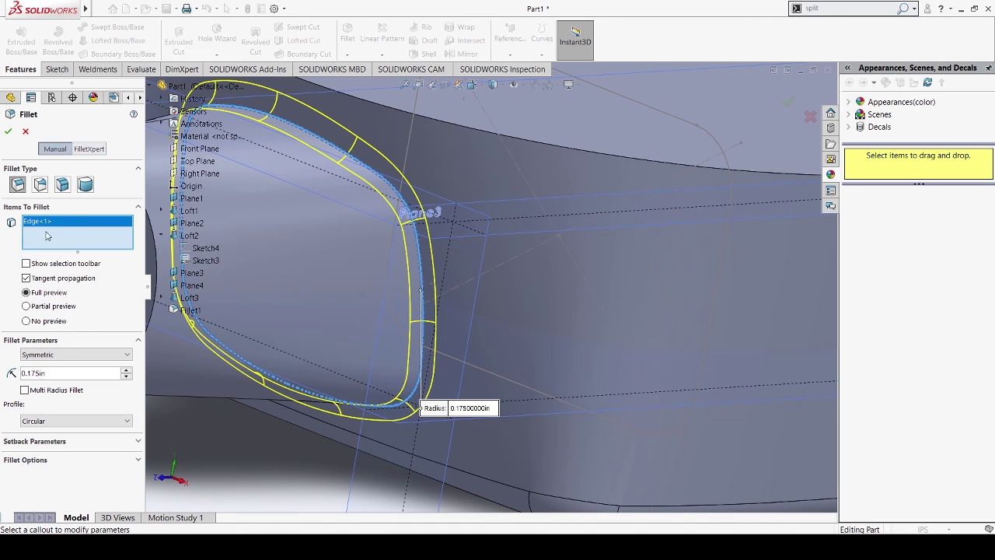
pyautogui.click(306, 256)
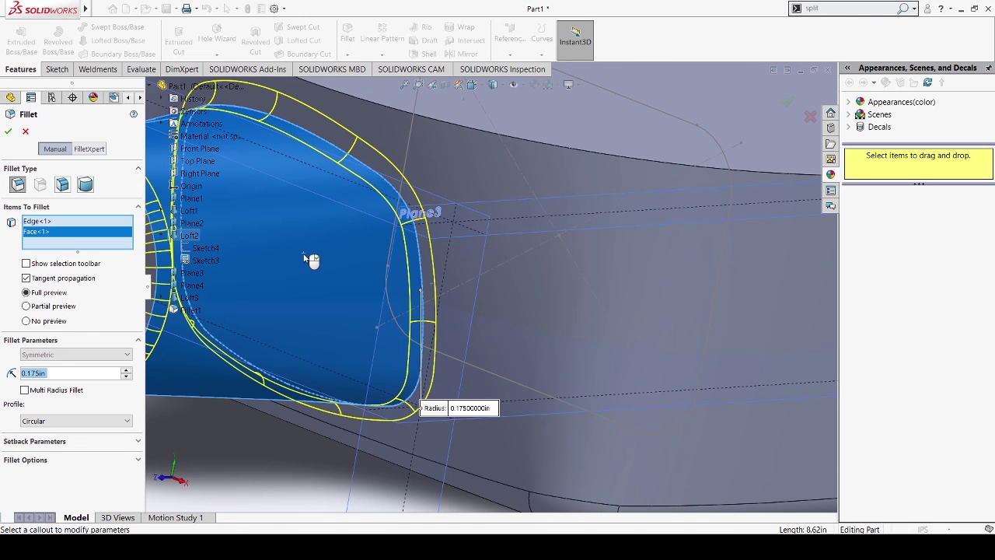
pyautogui.click(70, 233)
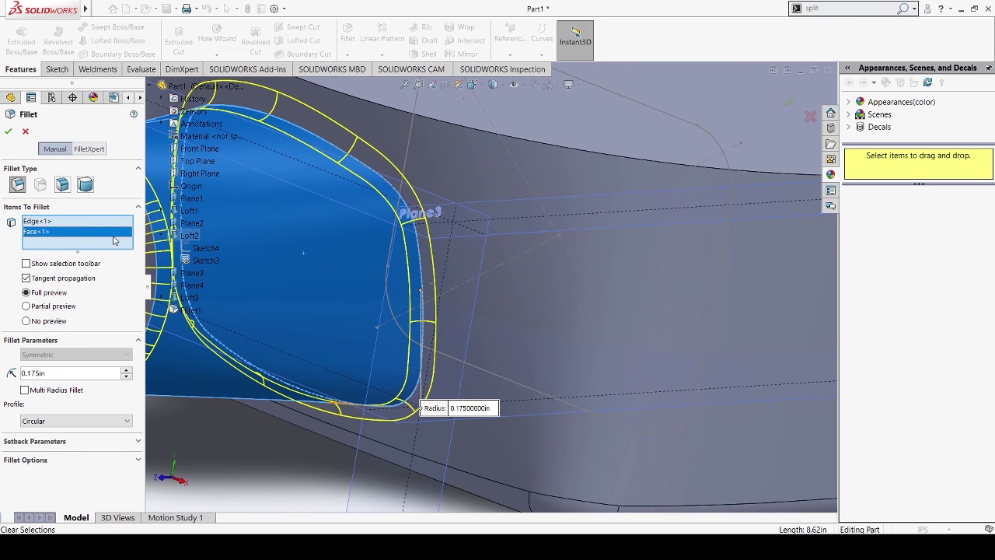
pyautogui.click(99, 253)
# Add the near side edge and near upper corner edge of the curved arm's junction with the body to the fillet
pyautogui.scroll(3, 389, 307)
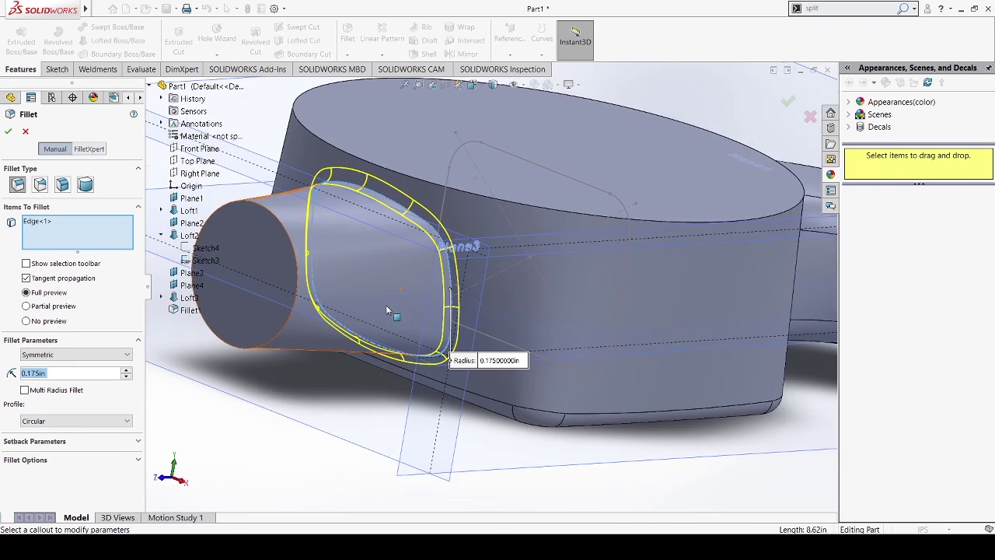
pyautogui.moveTo(389, 307); pyautogui.dragTo(648, 329, button='middle')
pyautogui.scroll(-5, 689, 269)
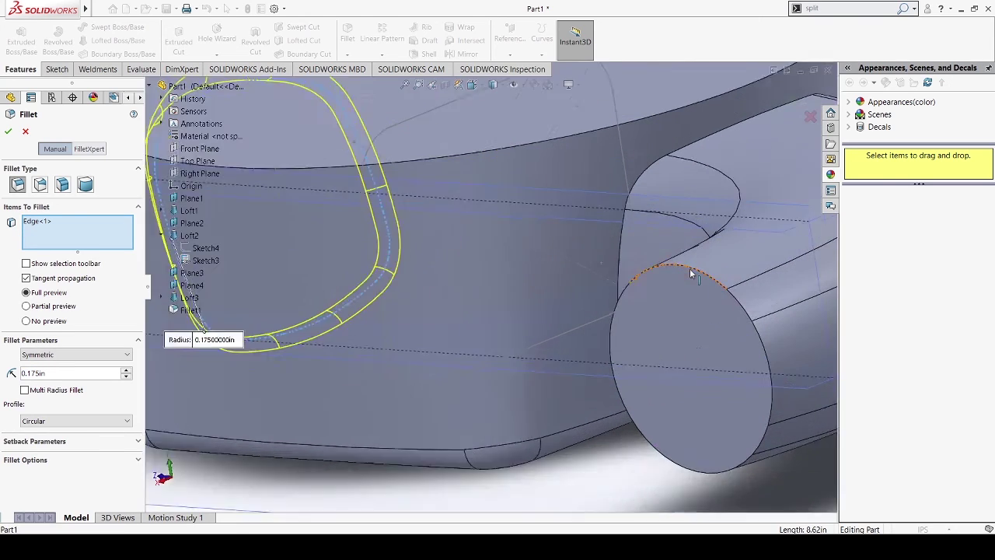
pyautogui.moveTo(658, 235); pyautogui.dragTo(669, 232, button='middle')
pyautogui.scroll(-4, 622, 241)
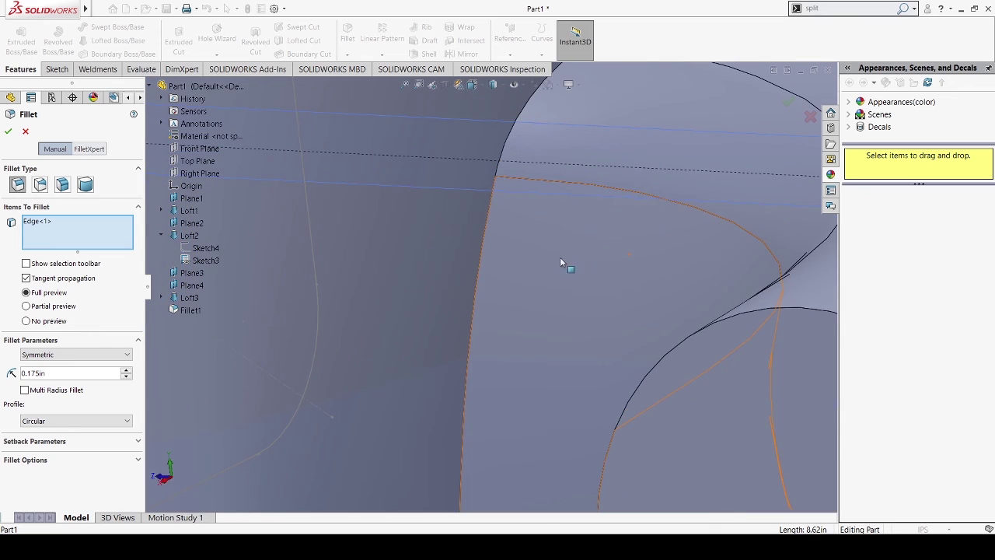
pyautogui.click(477, 279)
pyautogui.scroll(3, 506, 271)
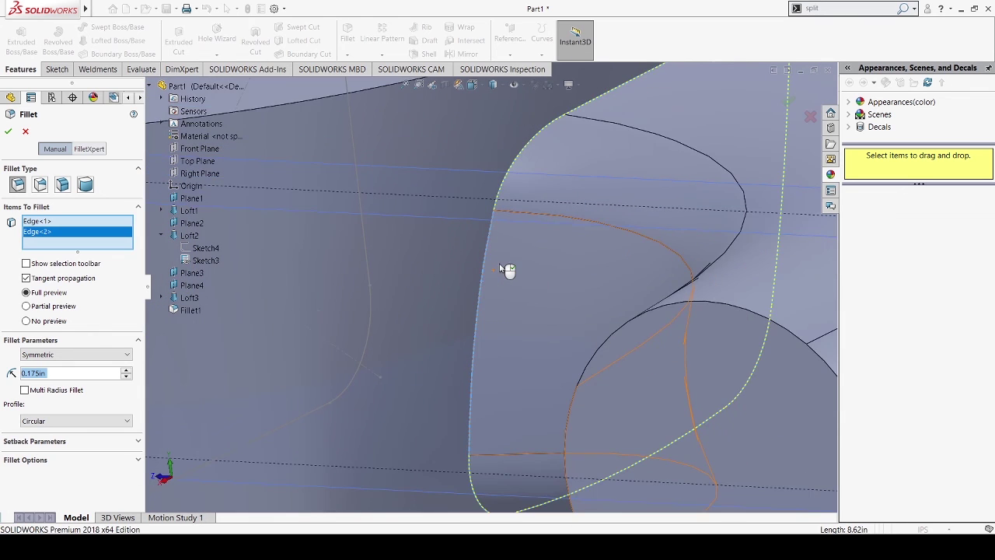
pyautogui.scroll(-3, 558, 192)
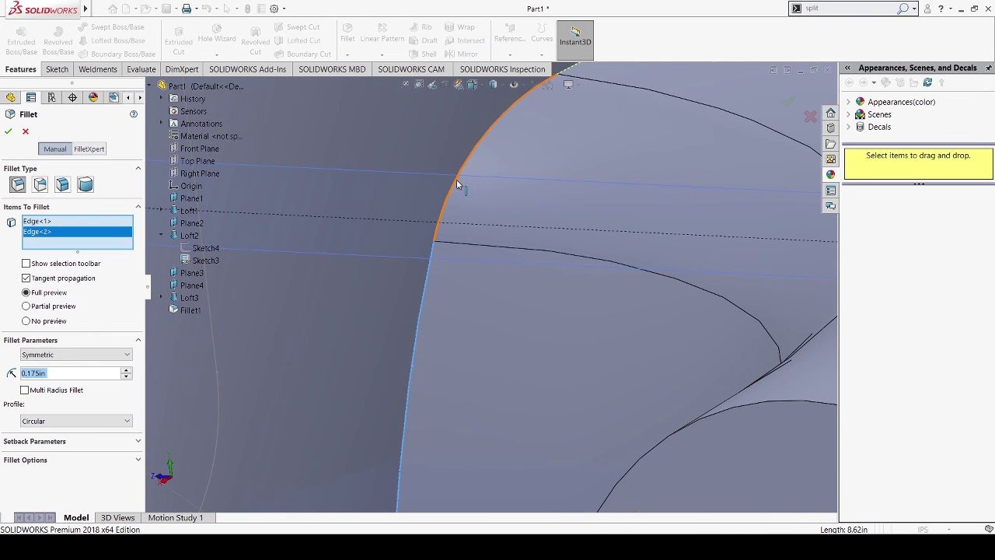
pyautogui.scroll(3, 635, 184)
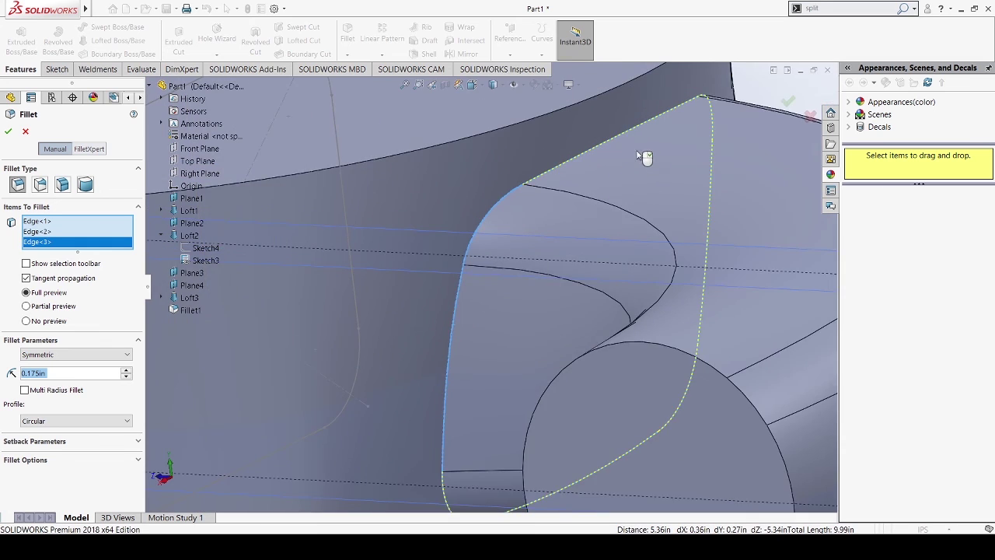
# Add the top edge, far upper corner edge and far side edge of the curved arm's junction to the fillet
pyautogui.scroll(-3, 645, 156)
pyautogui.click(531, 181)
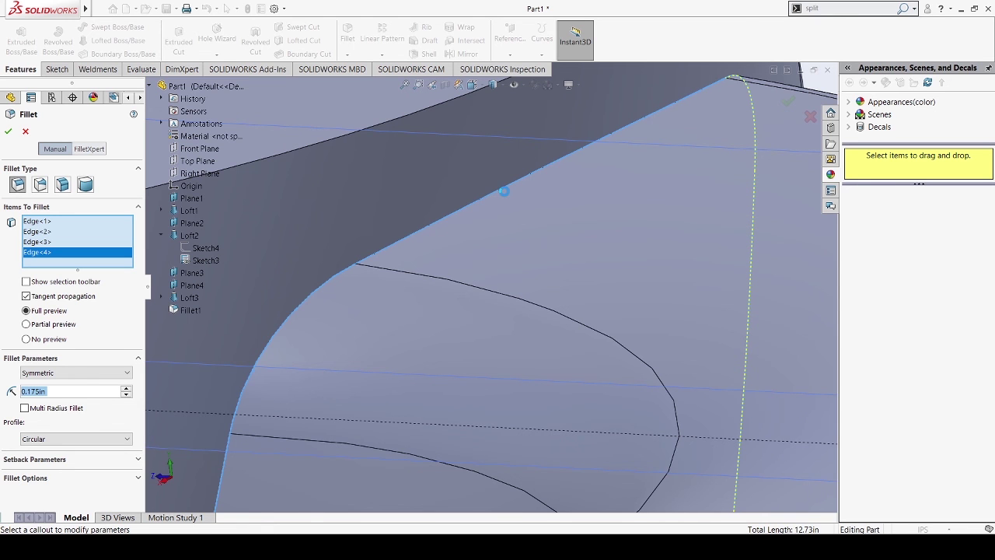
pyautogui.click(504, 190)
pyautogui.moveTo(542, 202); pyautogui.dragTo(668, 207, button='middle')
pyautogui.scroll(-3, 702, 196)
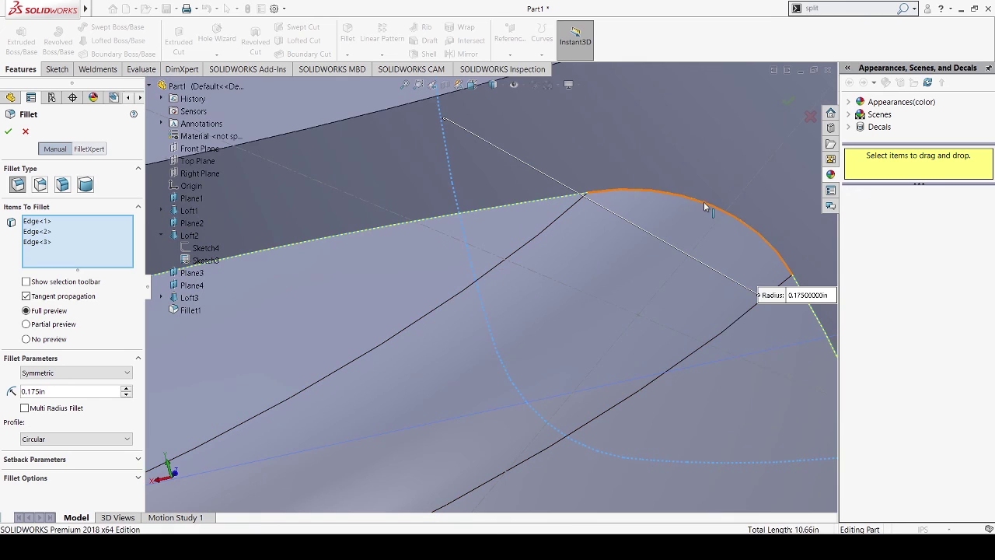
pyautogui.click(525, 203)
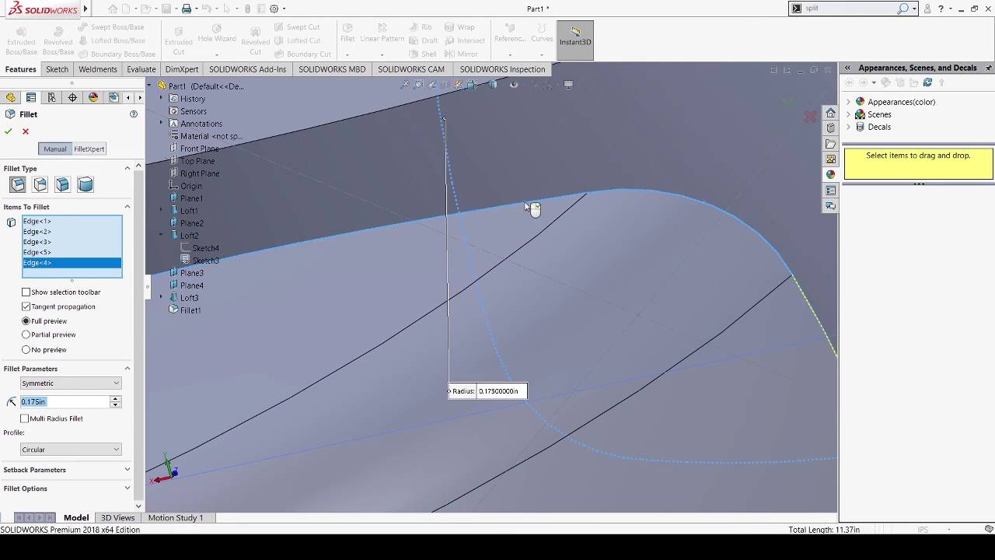
pyautogui.moveTo(529, 203); pyautogui.dragTo(625, 259, button='middle')
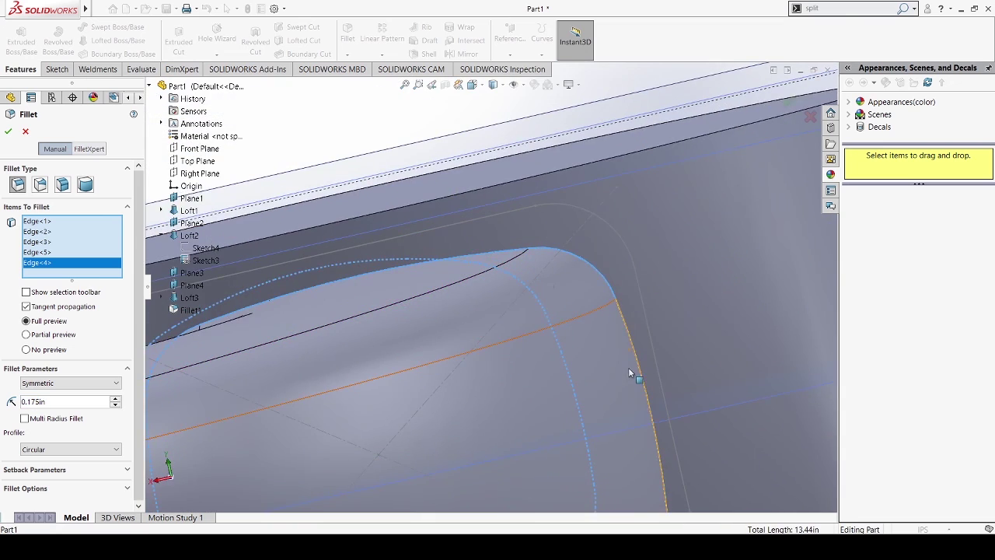
pyautogui.scroll(-3, 627, 353)
pyautogui.click(611, 354)
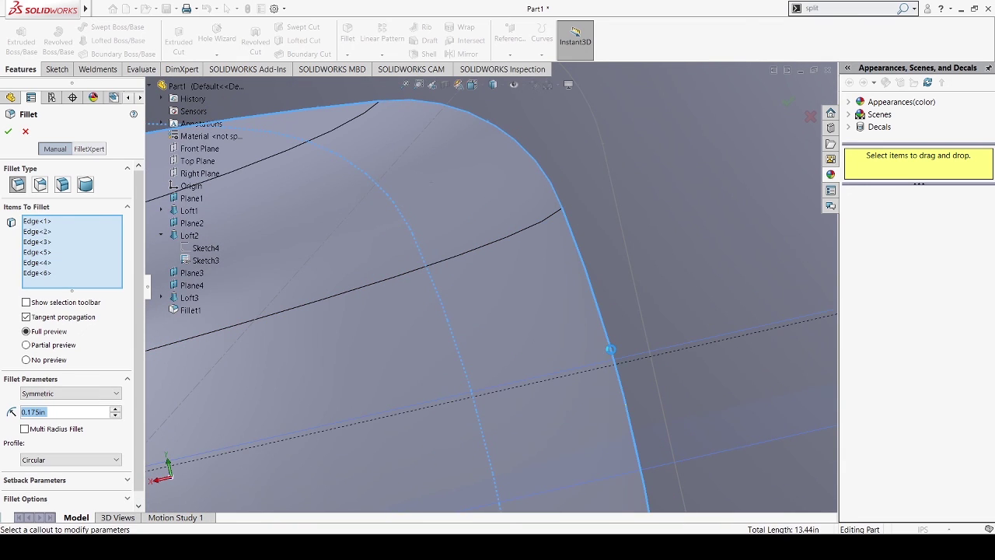
# Add the bottom edge and both lower corner edges of the curved arm's junction, and create the 0.175 in fillet
pyautogui.scroll(5, 595, 405)
pyautogui.moveTo(605, 414); pyautogui.dragTo(525, 364, button='middle')
pyautogui.scroll(-5, 545, 343)
pyautogui.scroll(-2, 490, 342)
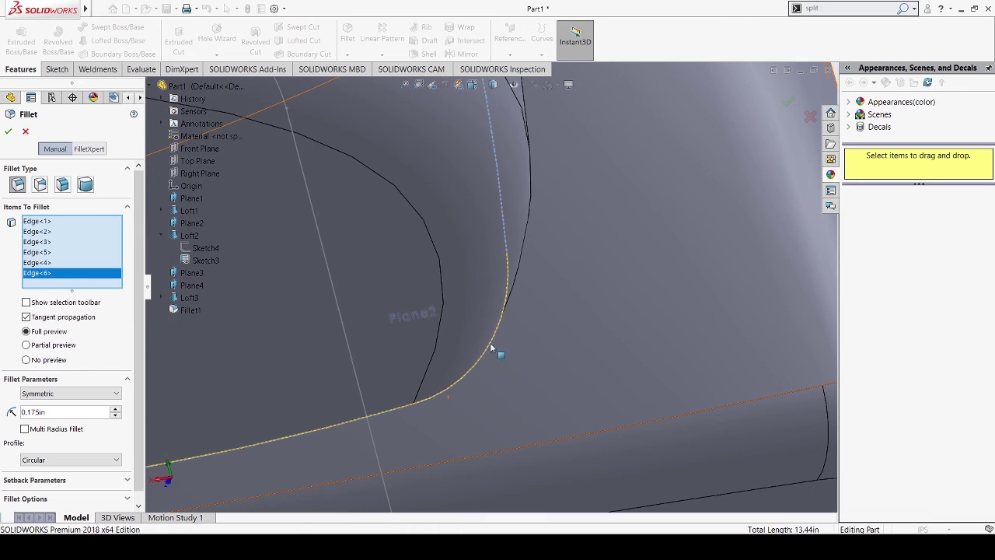
pyautogui.click(487, 343)
pyautogui.scroll(3, 391, 378)
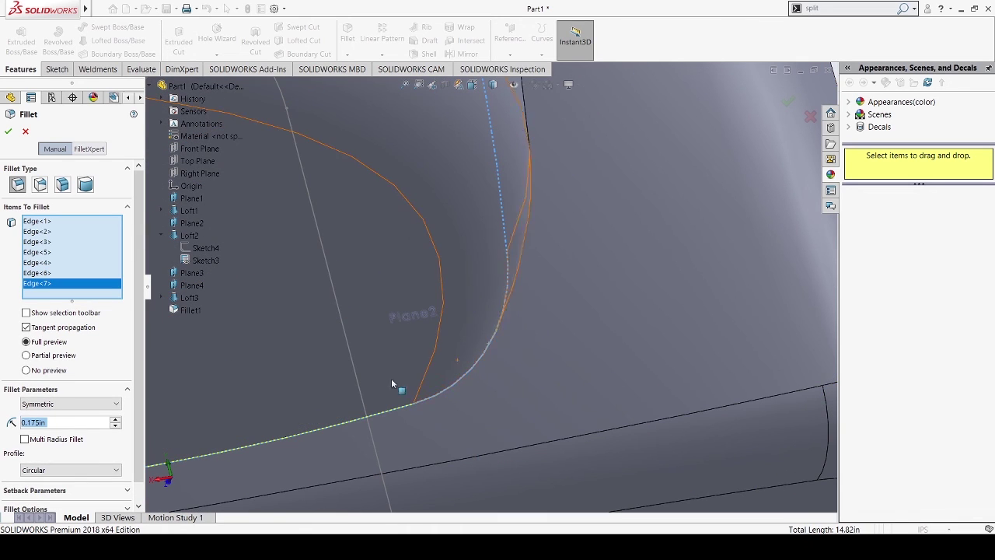
pyautogui.click(362, 377)
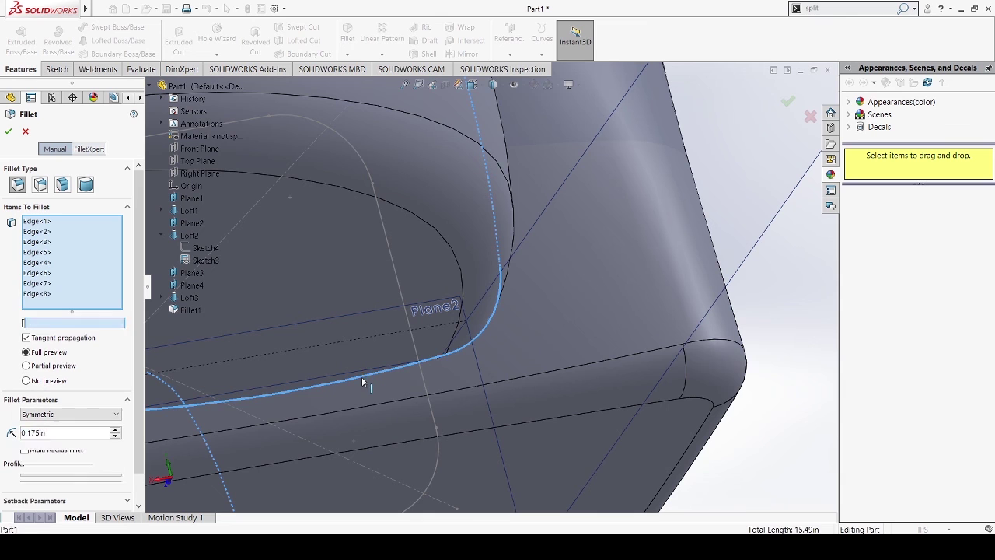
pyautogui.moveTo(358, 378); pyautogui.dragTo(303, 335, button='middle')
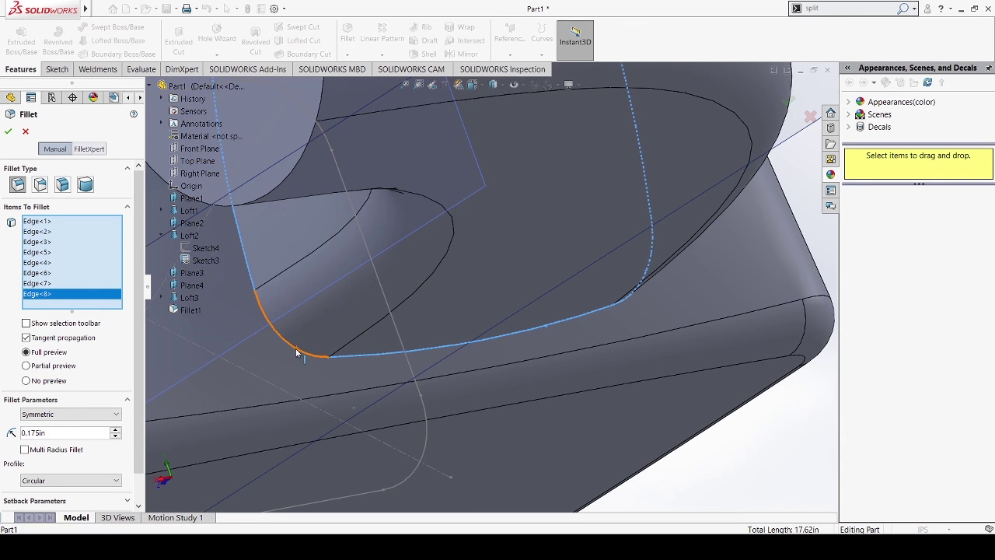
pyautogui.click(301, 348)
pyautogui.scroll(4, 346, 328)
pyautogui.moveTo(346, 328); pyautogui.dragTo(463, 265, button='middle')
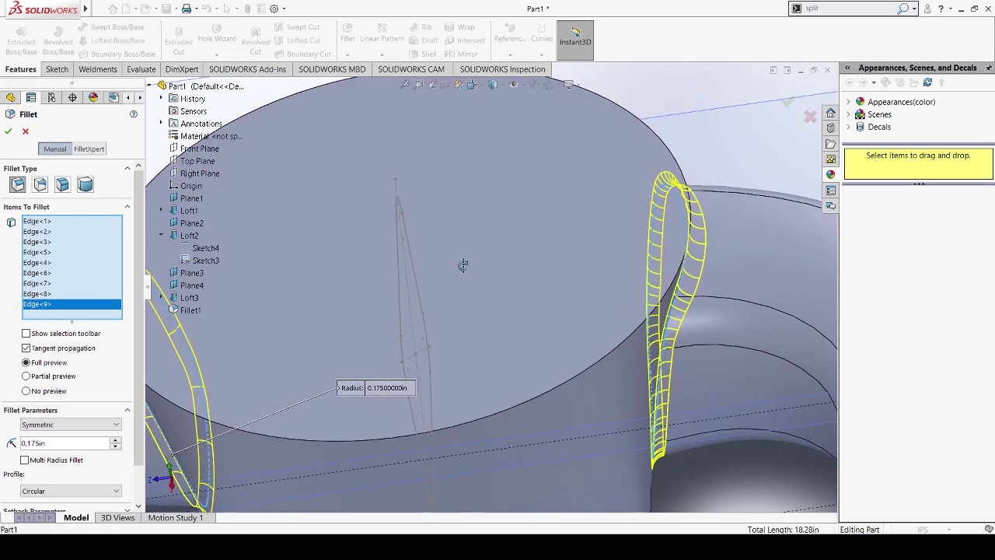
pyautogui.click(9, 131)
pyautogui.scroll(4, 363, 309)
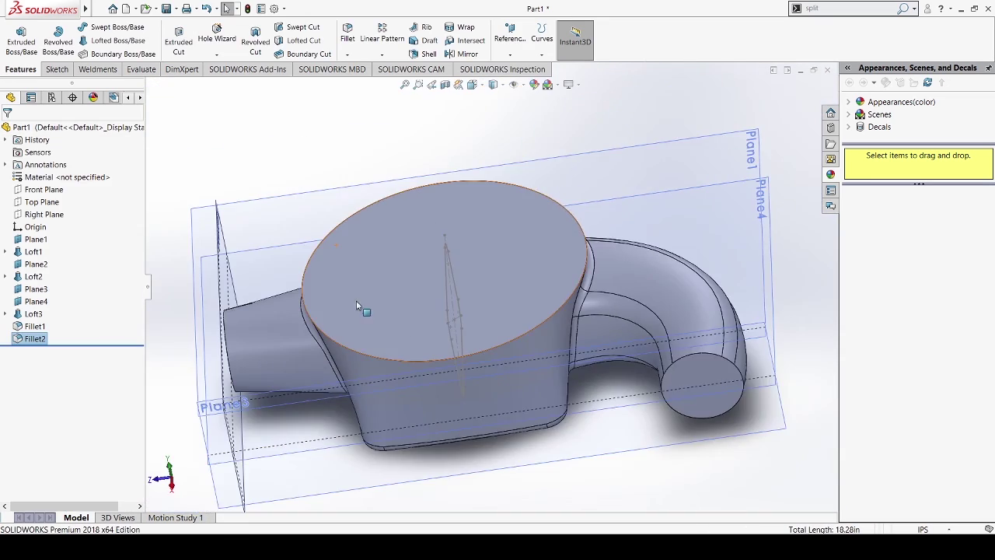
# Start a Shell feature with a 0.175 in wall thickness and make its faces-to-remove selection active
pyautogui.moveTo(363, 309); pyautogui.dragTo(436, 284, button='middle')
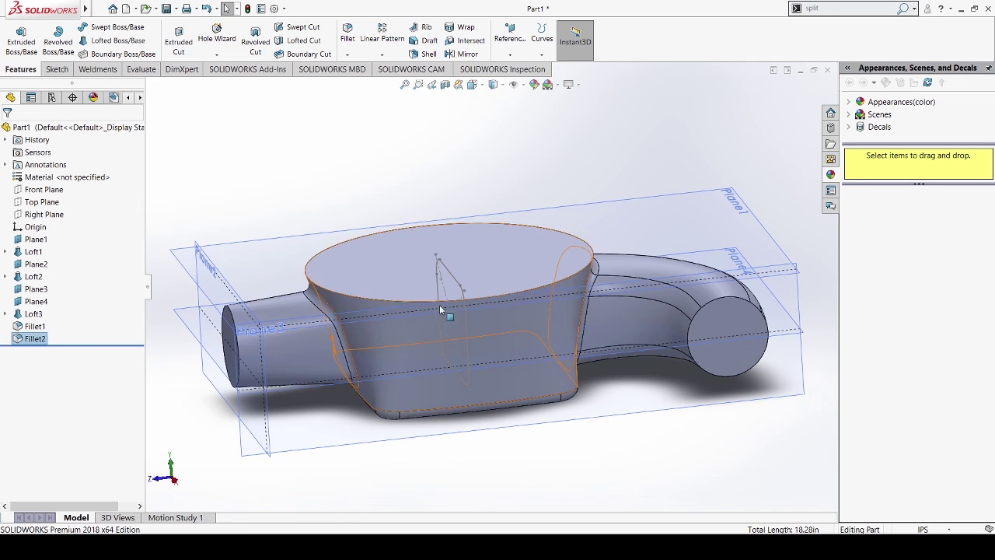
pyautogui.moveTo(409, 308); pyautogui.dragTo(430, 302, button='middle')
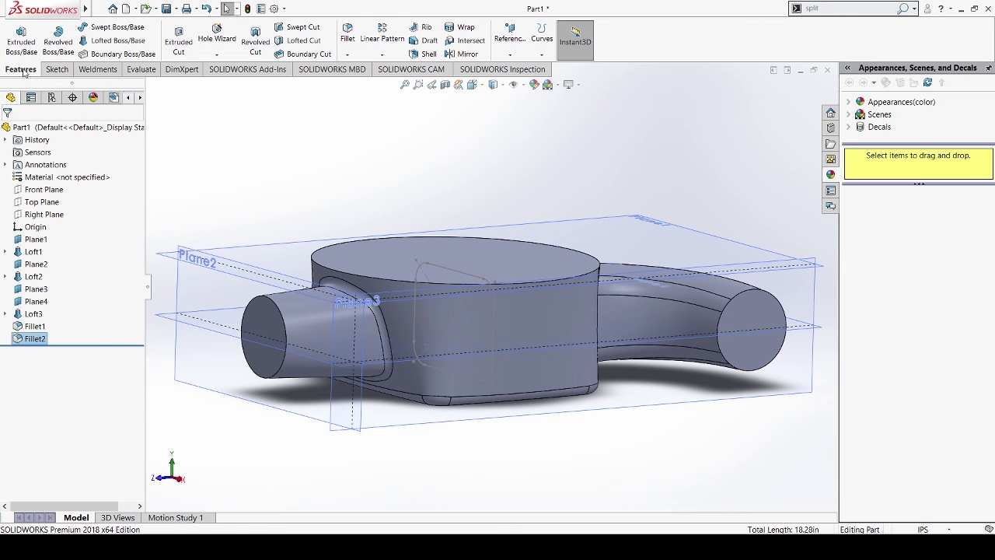
pyautogui.click(423, 55)
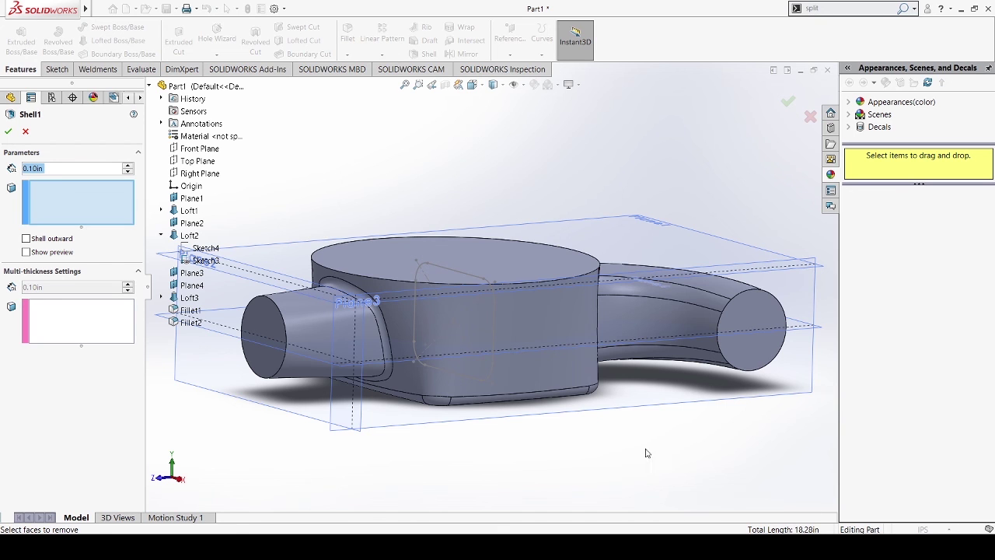
pyautogui.moveTo(337, 301); pyautogui.dragTo(368, 308, button='middle')
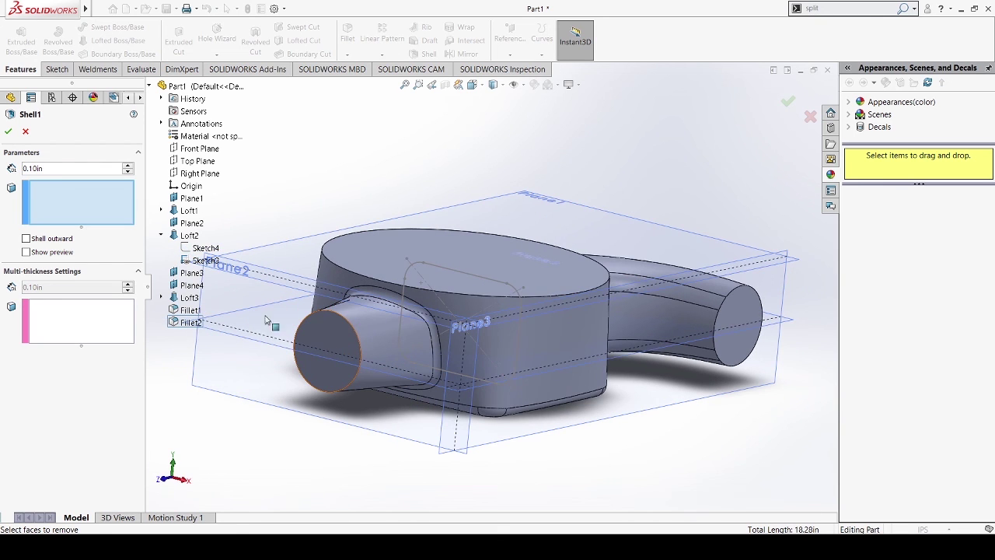
pyautogui.click(47, 169)
pyautogui.press('BackSpace')
pyautogui.press('BackSpace')
pyautogui.press('BackSpace')
pyautogui.press('BackSpace')
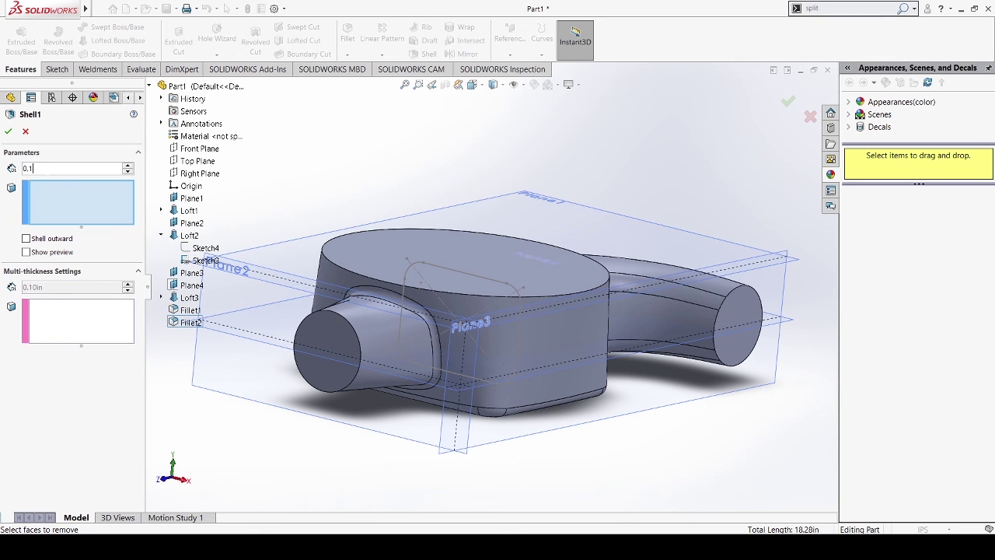
pyautogui.press('Return')
pyautogui.click(60, 189)
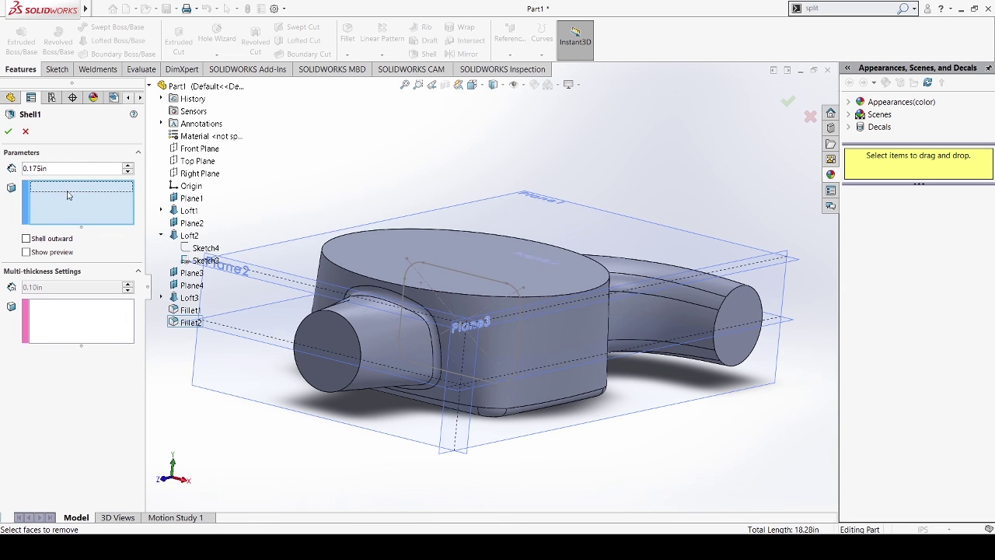
# Select the straight arm's end face, the body's top face and the curved arm's end face for removal, and create the shell
pyautogui.moveTo(358, 350); pyautogui.dragTo(375, 288, button='middle')
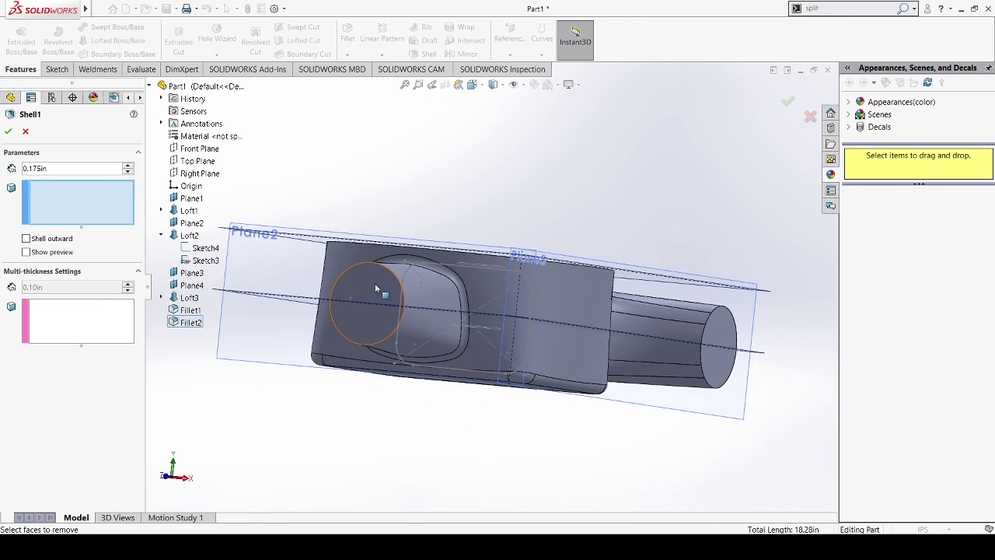
pyautogui.click(376, 287)
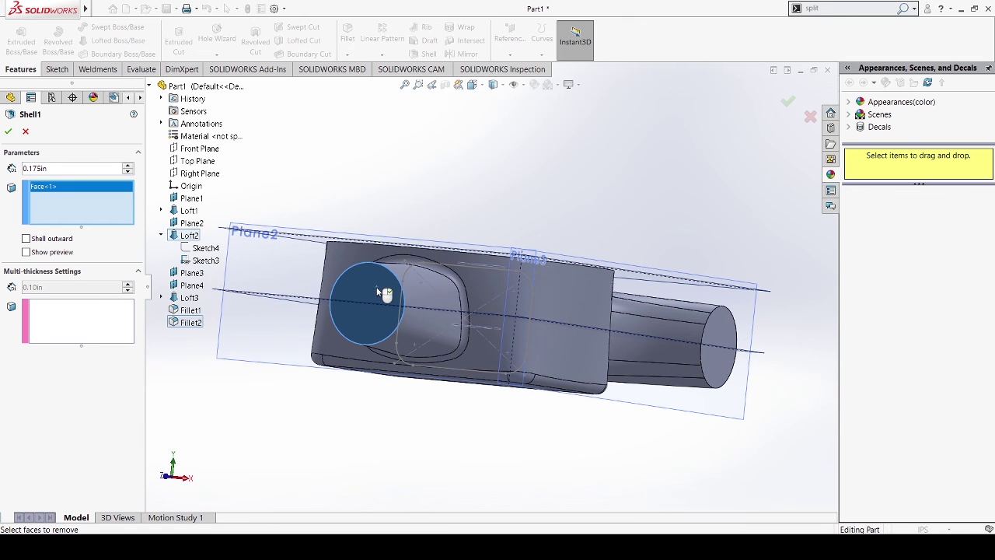
pyautogui.moveTo(534, 295); pyautogui.dragTo(501, 264, button='middle')
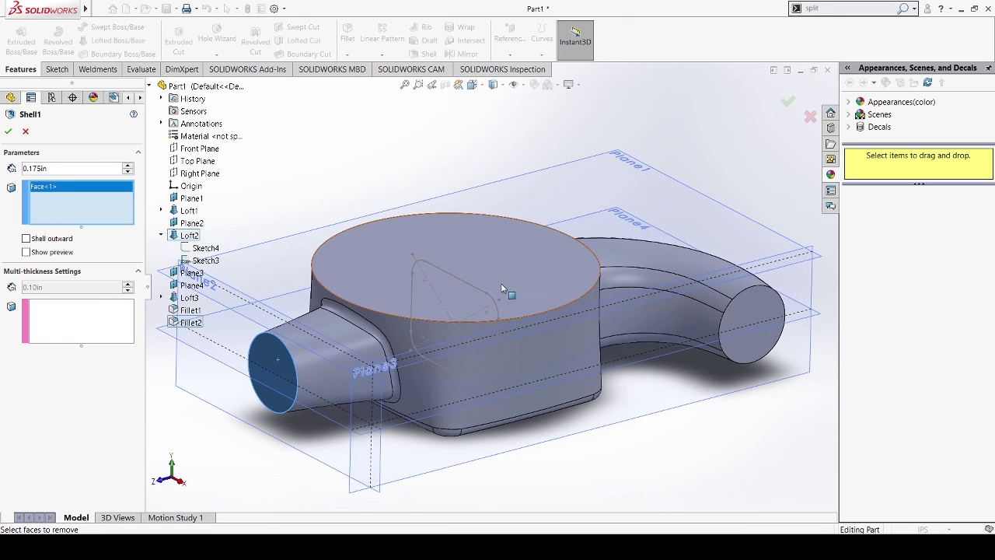
pyautogui.click(502, 288)
pyautogui.moveTo(567, 288); pyautogui.dragTo(700, 311, button='middle')
pyautogui.click(753, 309)
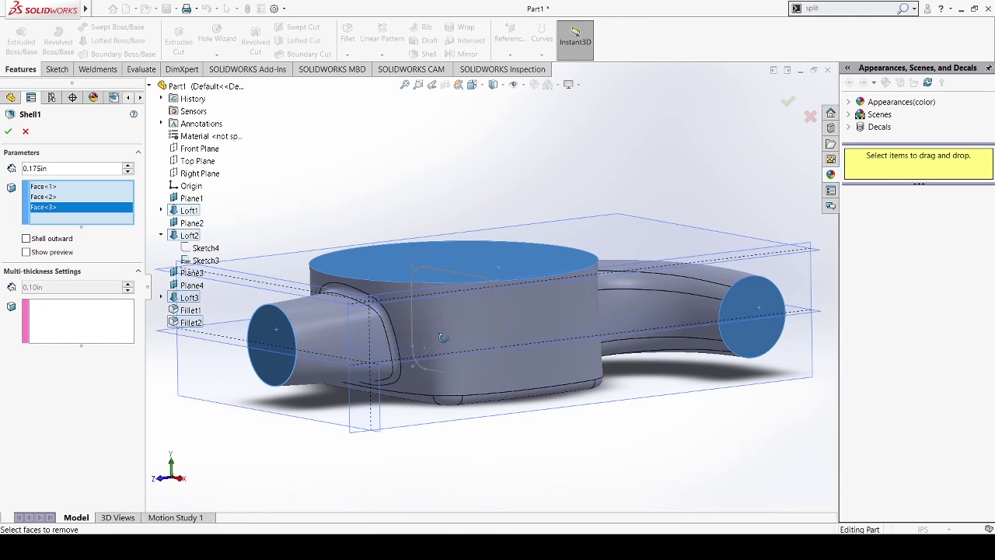
pyautogui.click(9, 134)
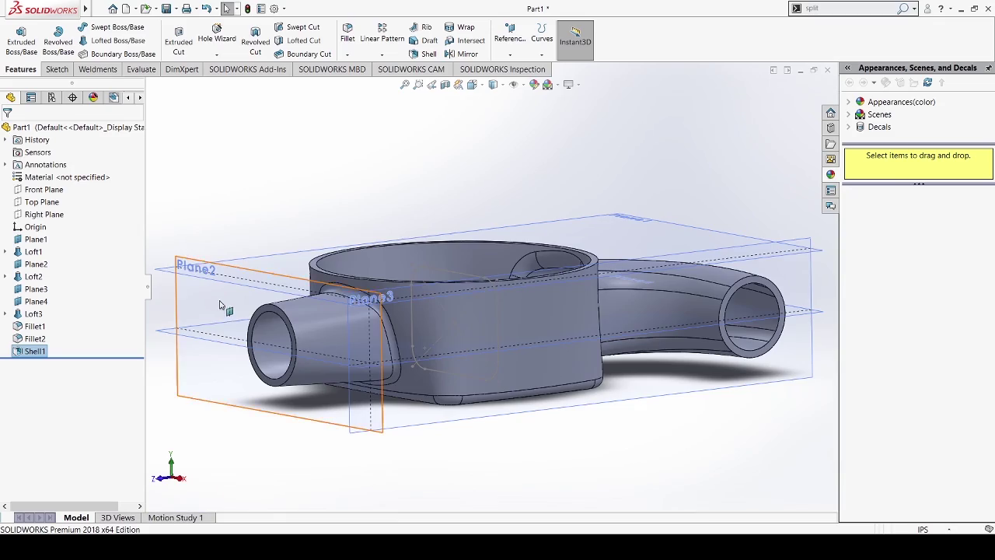
pyautogui.moveTo(220, 304); pyautogui.dragTo(253, 413, button='middle')
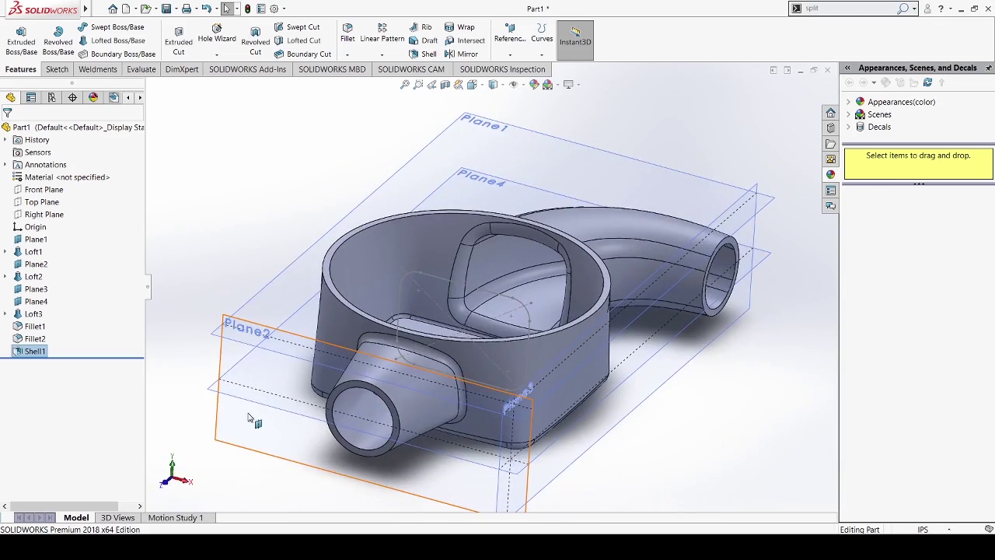